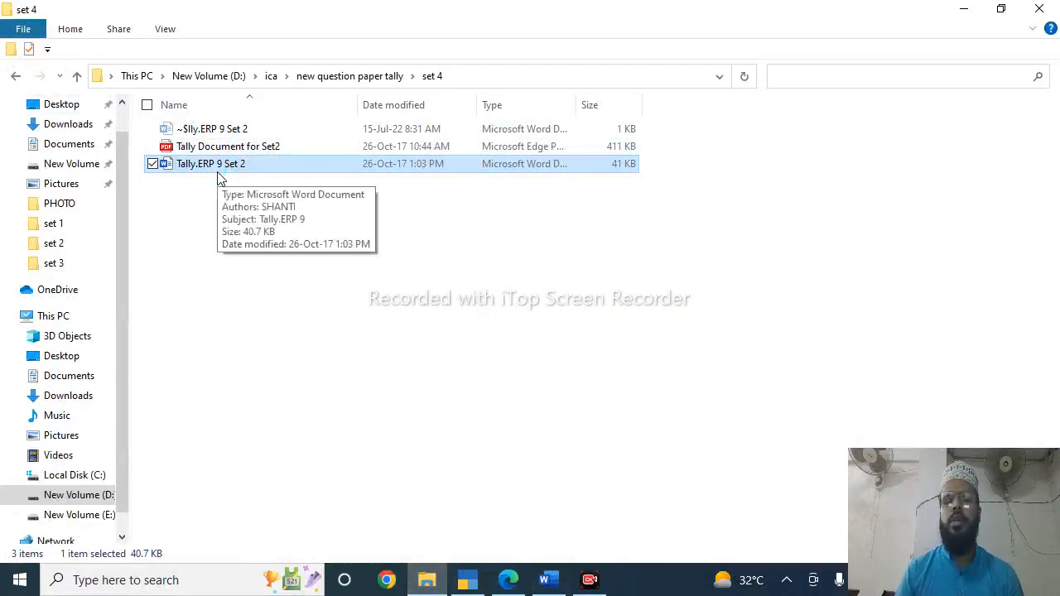
# Switch to the Word question paper and read the company creation task in question 2
pyautogui.click(468, 327)
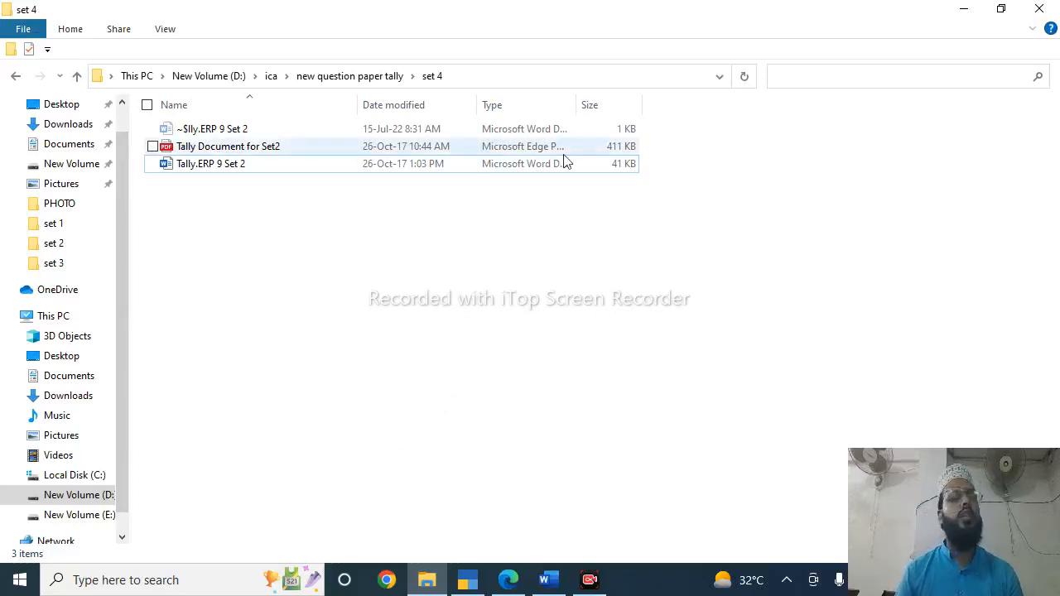
pyautogui.click(464, 81)
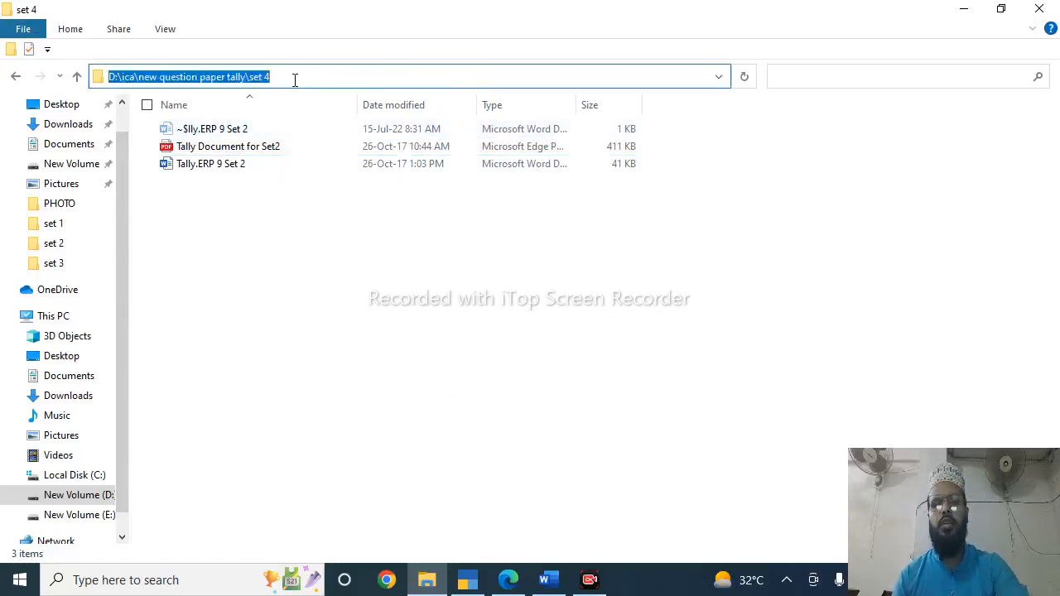
pyautogui.click(468, 580)
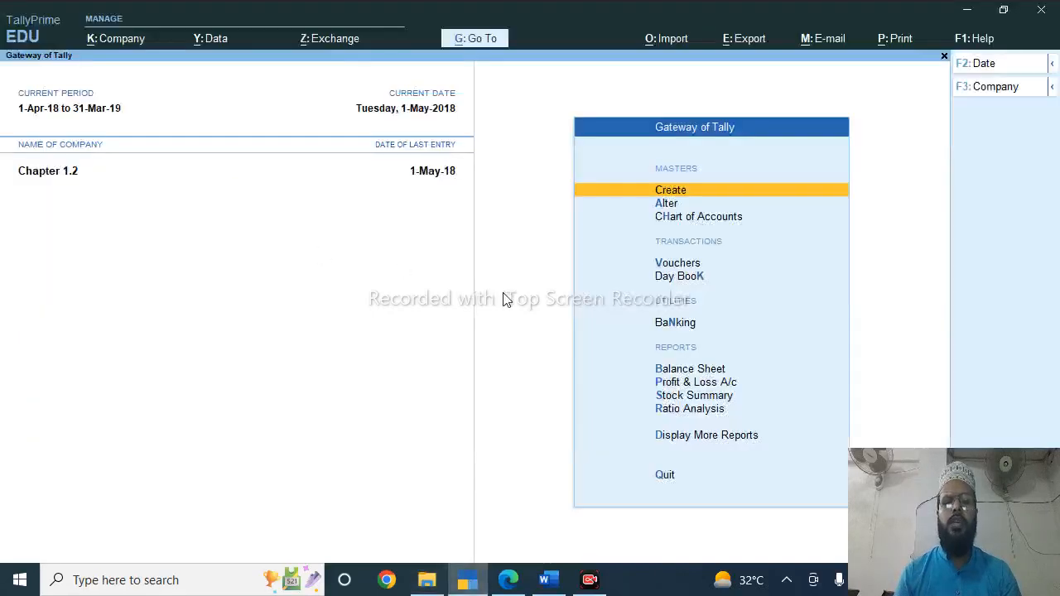
pyautogui.click(544, 580)
pyautogui.scroll(-5, 355, 249)
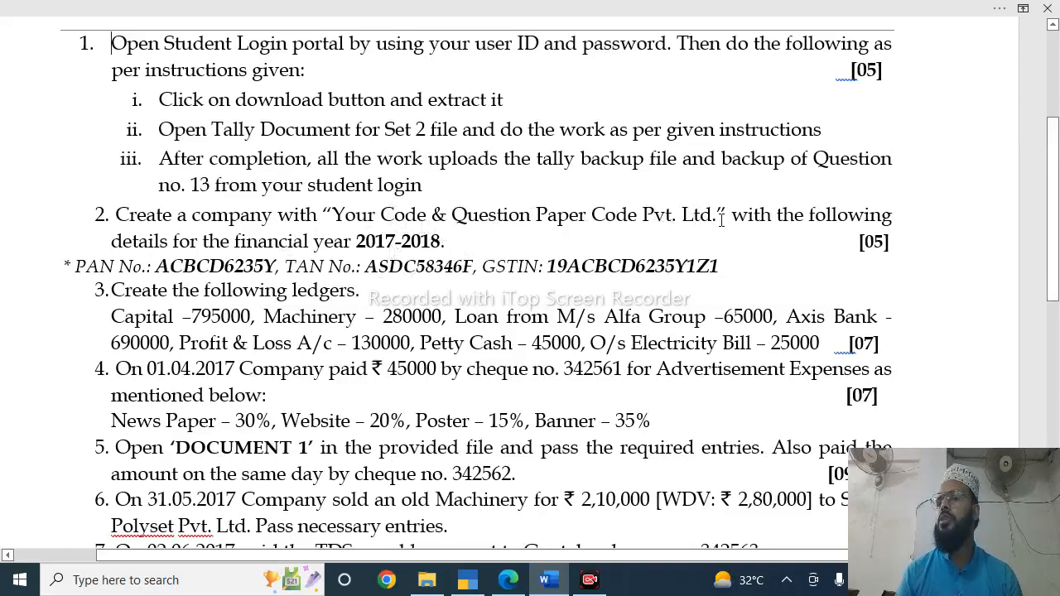
# Switch to TallyPrime and shut the company Chapter 1.2
pyautogui.hotkey('alt', 'Tab')
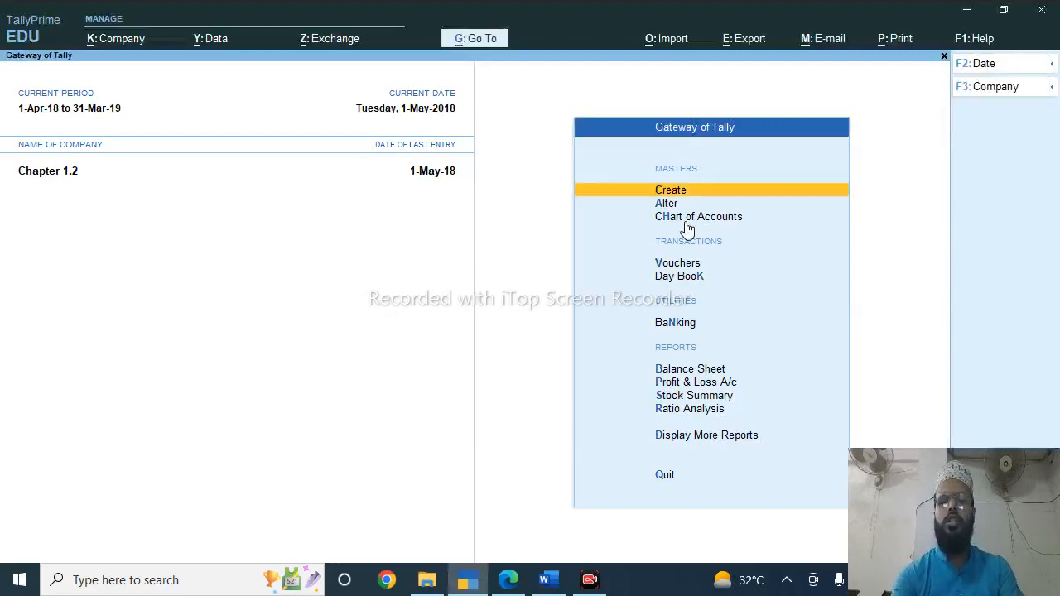
pyautogui.hotkey('ctrl', 'F3')
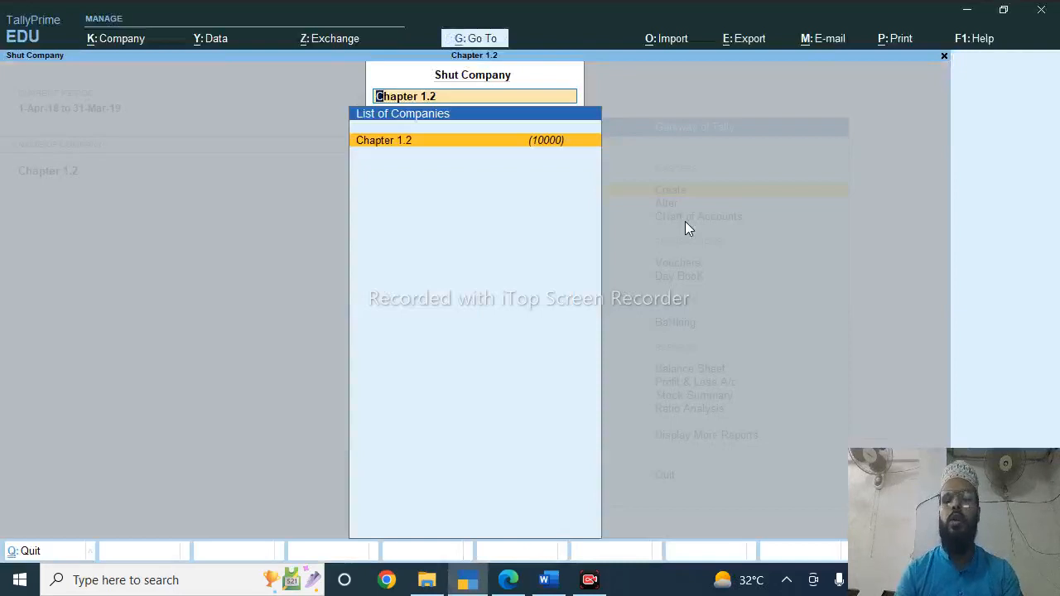
pyautogui.press('Return')
# Start creating a new company from the company selection list
pyautogui.press('Up')
pyautogui.press('Up')
pyautogui.press('Up')
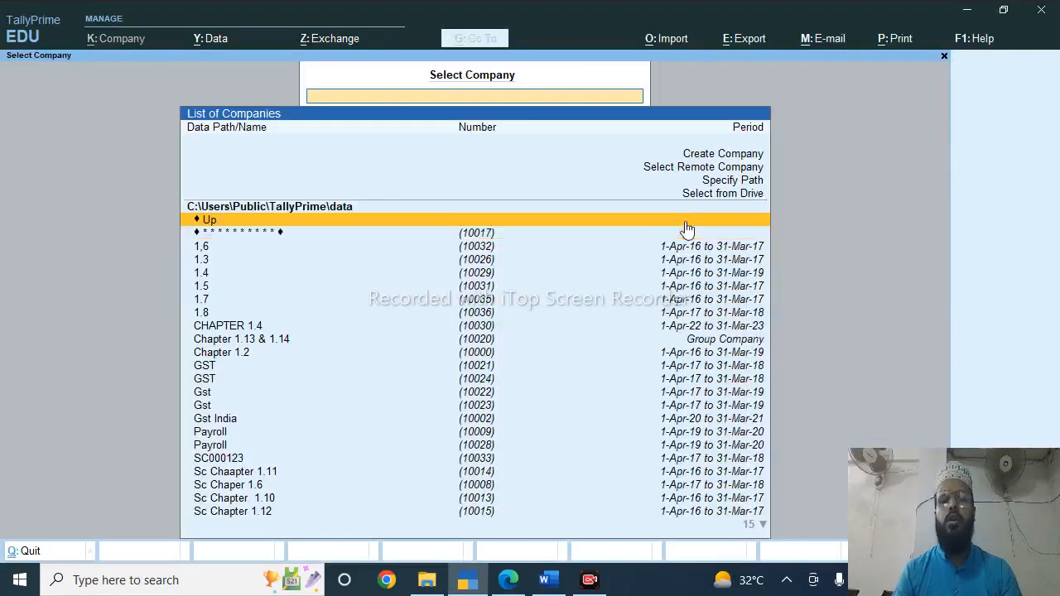
pyautogui.press('Up')
pyautogui.press('Up')
pyautogui.press('Up')
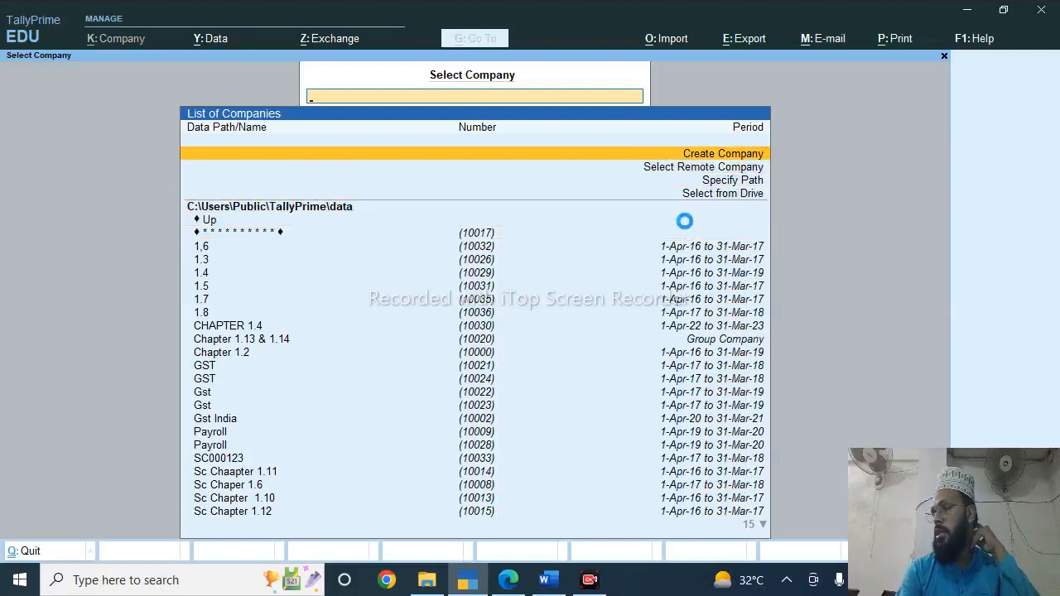
pyautogui.press('Return')
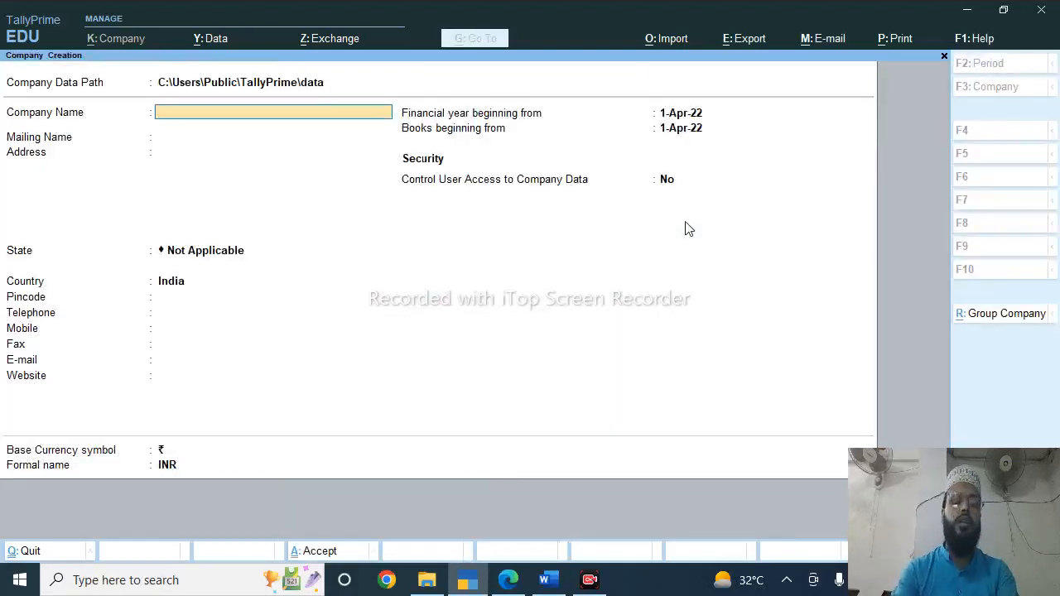
# Enter Sc00012 &534 Pbvt Ltd as the company name and mailing name, leaving the address blank
pyautogui.write('Sc000')
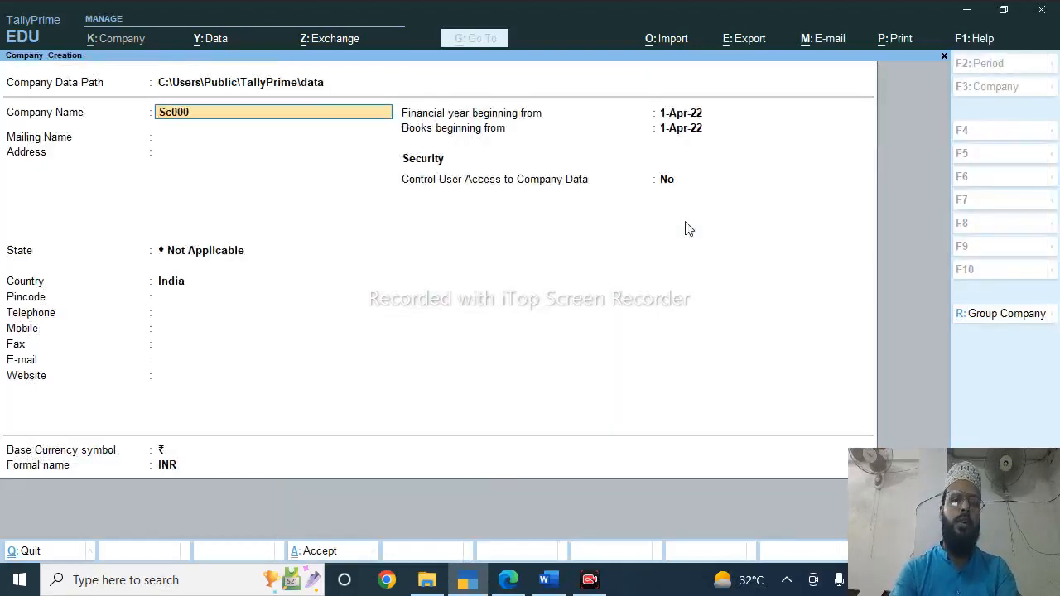
pyautogui.write('12 ')
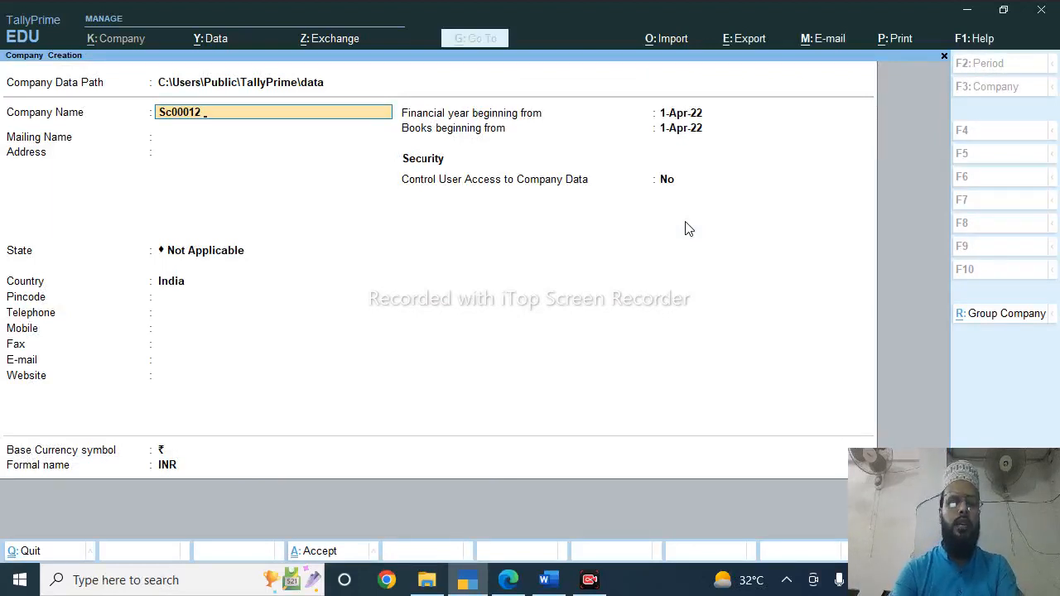
pyautogui.write('&')
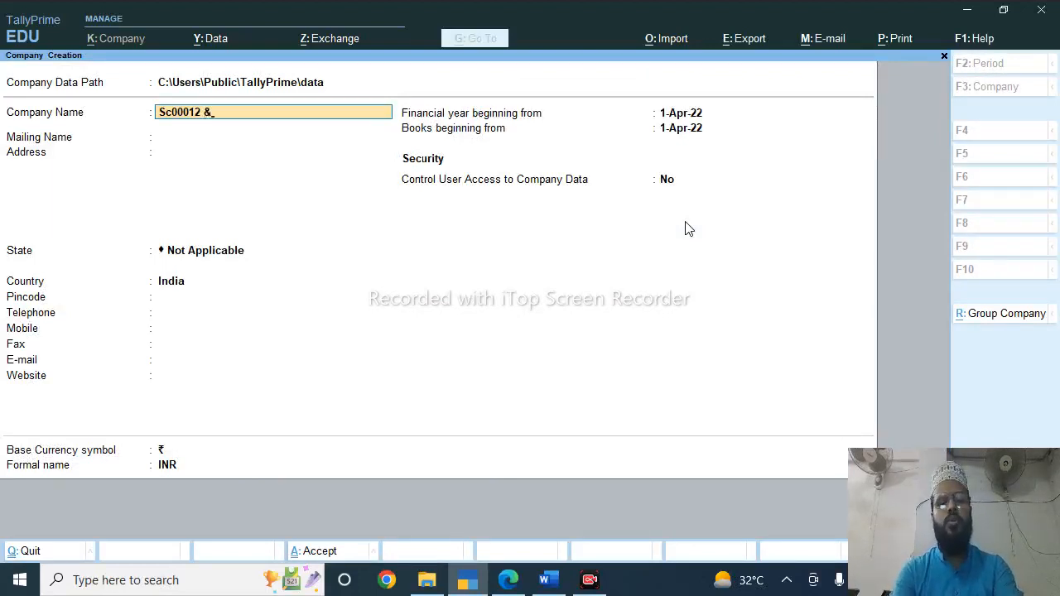
pyautogui.write('534')
pyautogui.press('Return')
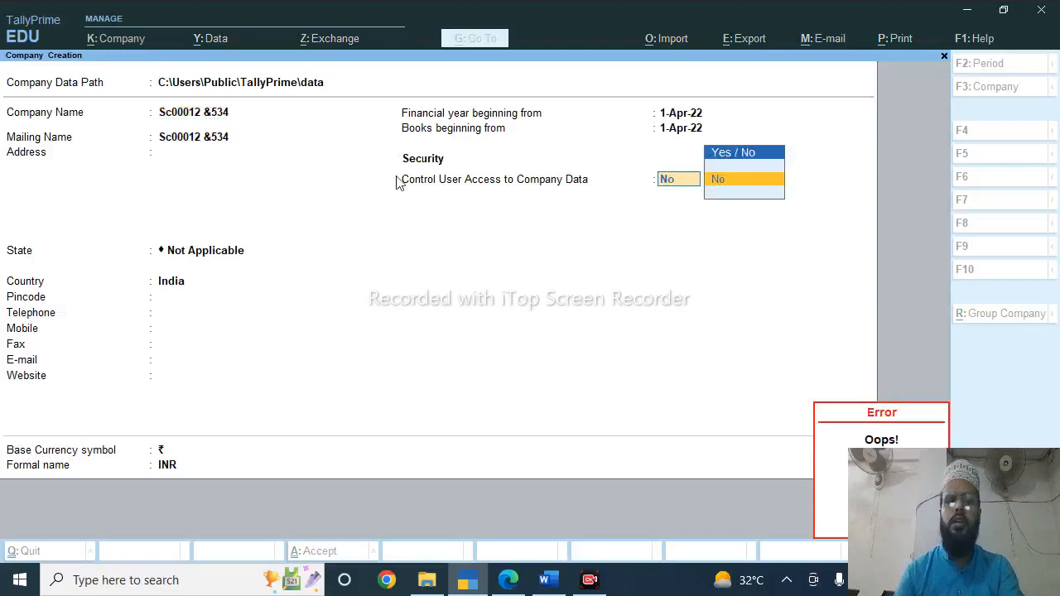
pyautogui.click(193, 120)
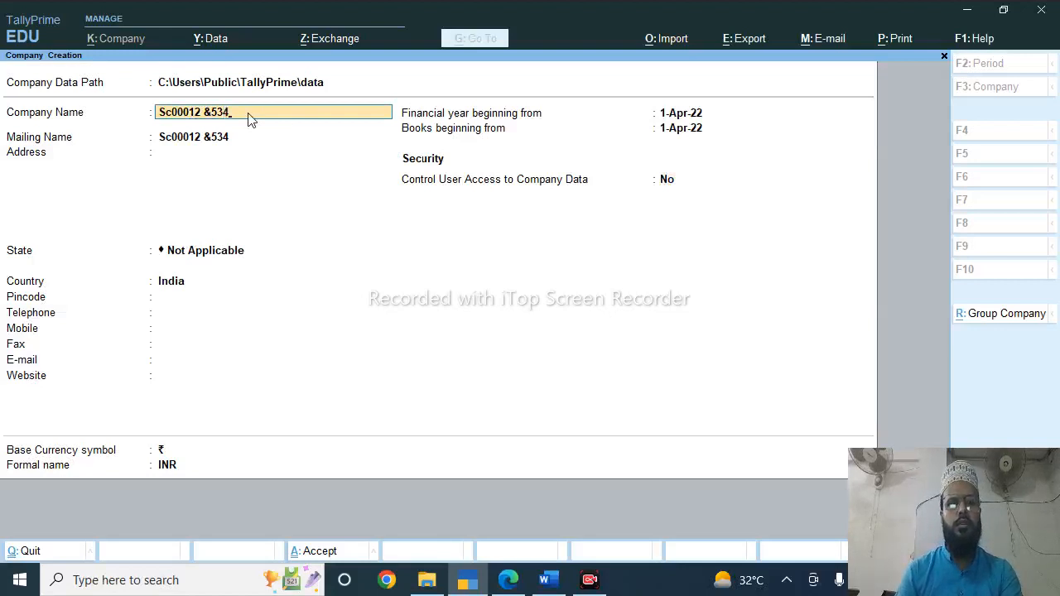
pyautogui.write('p')
pyautogui.press('BackSpace')
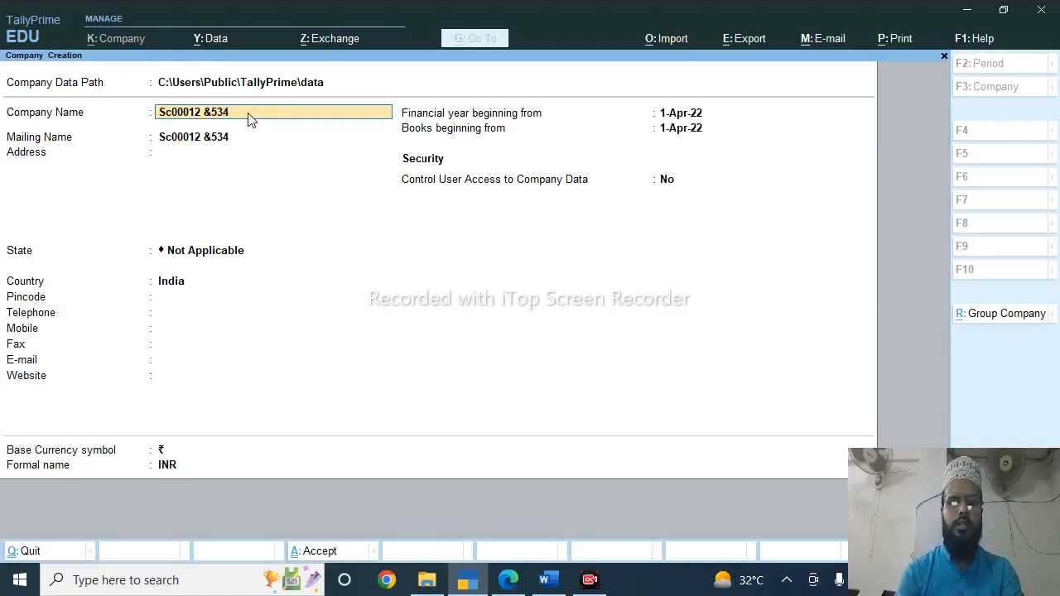
pyautogui.write('Pbvt Ltd')
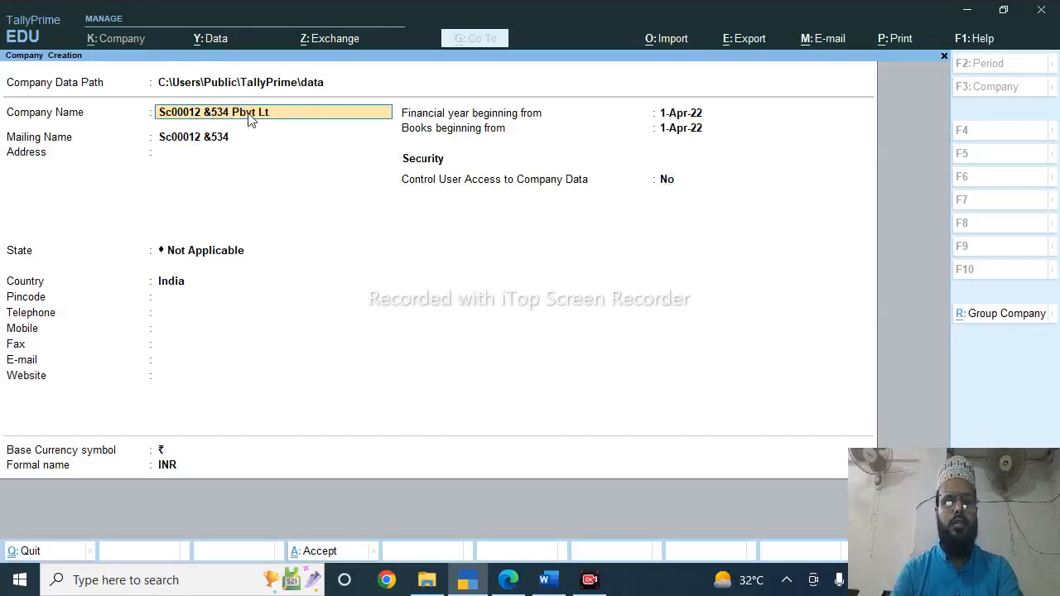
pyautogui.press('Return')
pyautogui.press('Return')
pyautogui.press('Return')
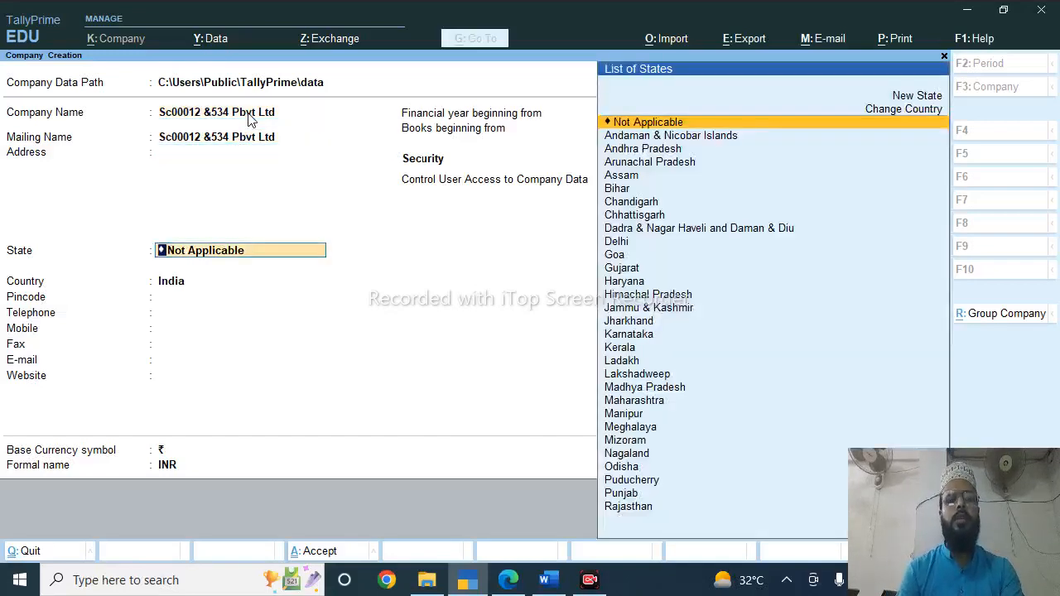
# Check the GSTIN's state code in the Word question paper and set the company's state to West Bengal in TallyPrime
pyautogui.hotkey('alt', 'Tab')
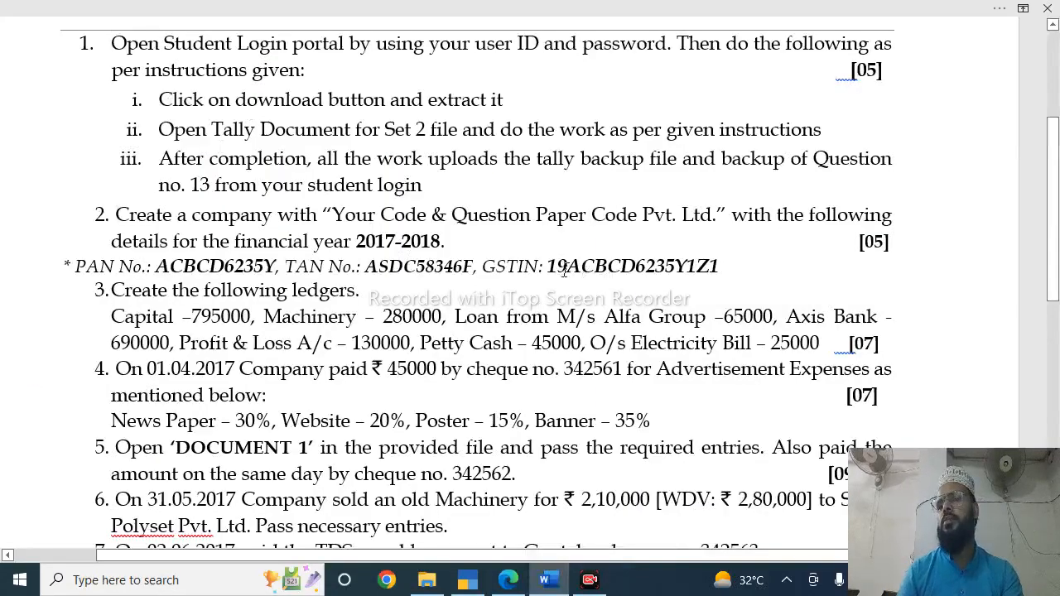
pyautogui.hotkey('alt', 'Tab')
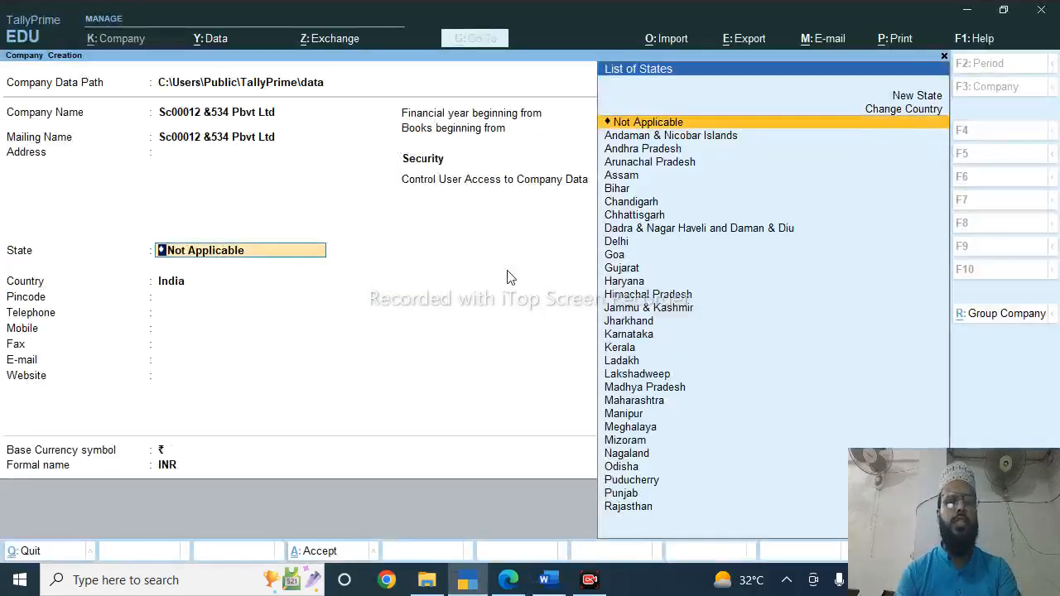
pyautogui.write('We')
pyautogui.press('Return')
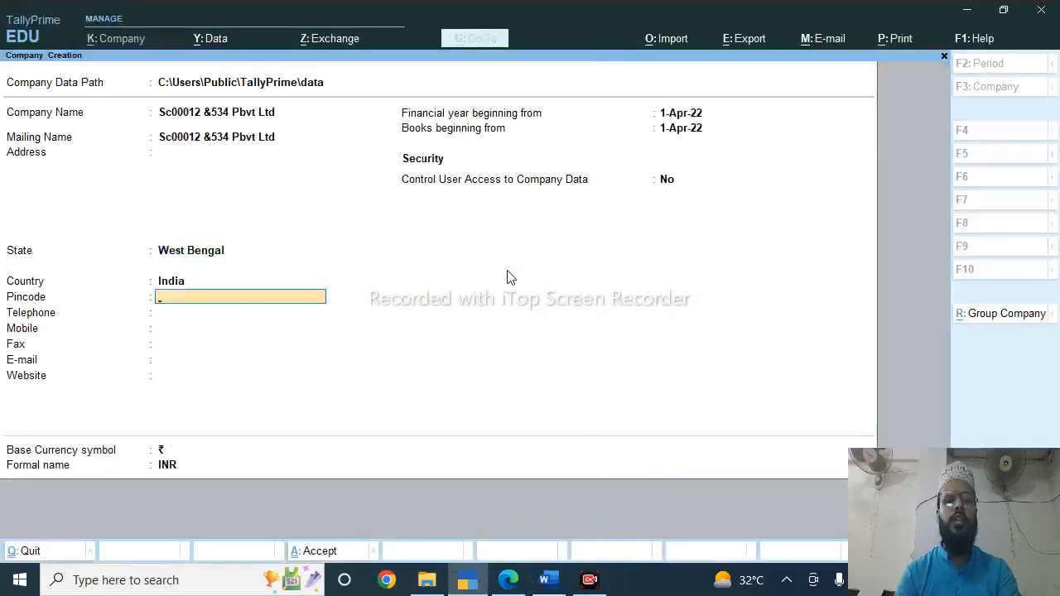
pyautogui.press('Return')
pyautogui.press('Return')
pyautogui.press('Return')
# Check the required year in the Word question paper and set the company's financial year to begin from 1-Apr-17
pyautogui.hotkey('alt', 'Tab')
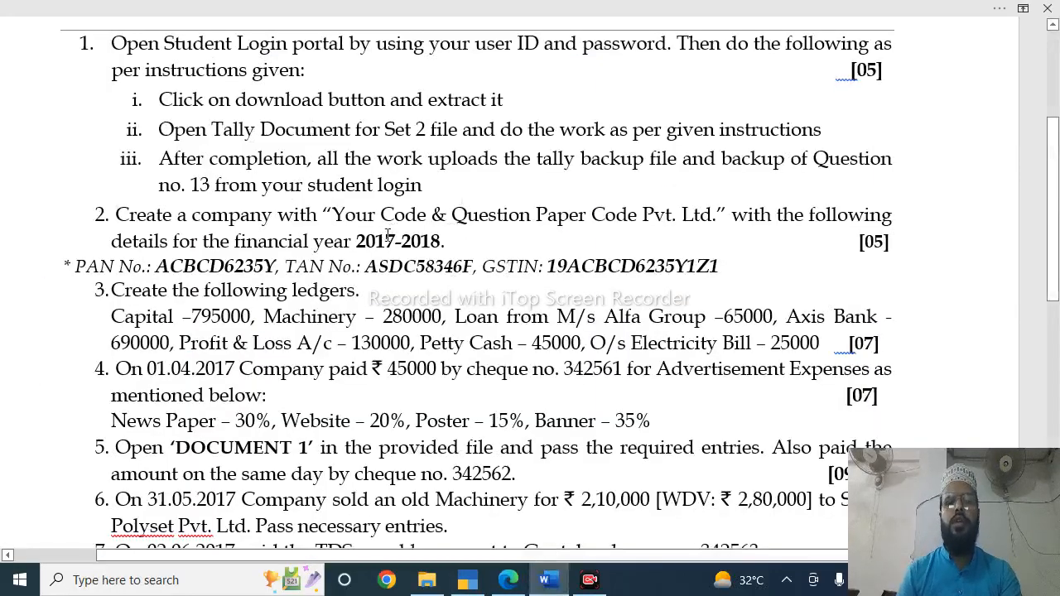
pyautogui.hotkey('alt', 'Tab')
pyautogui.press('Return')
pyautogui.press('Return')
pyautogui.press('Return')
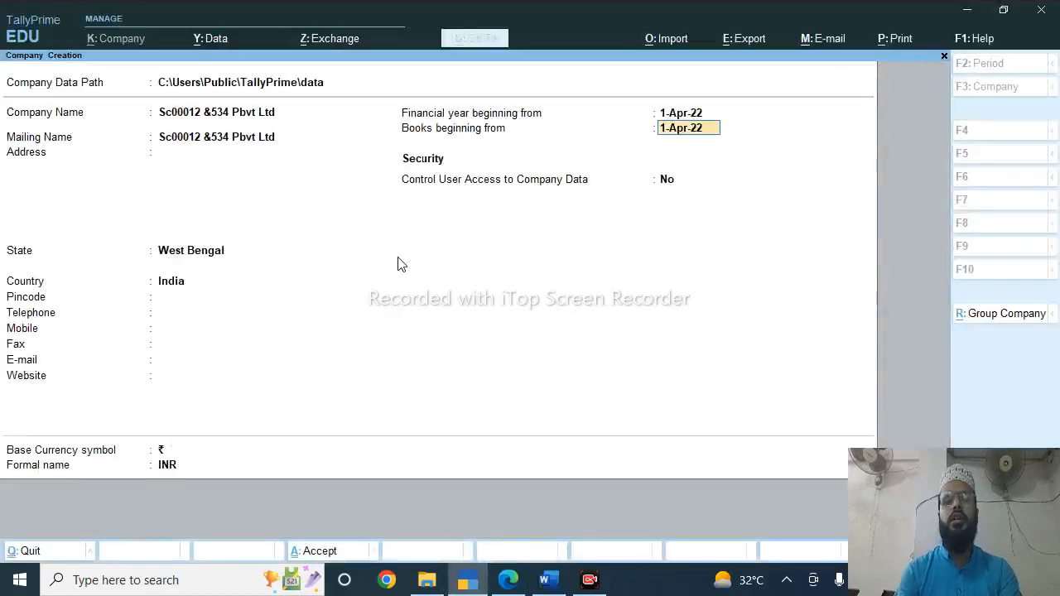
pyautogui.press('Up')
pyautogui.write('1')
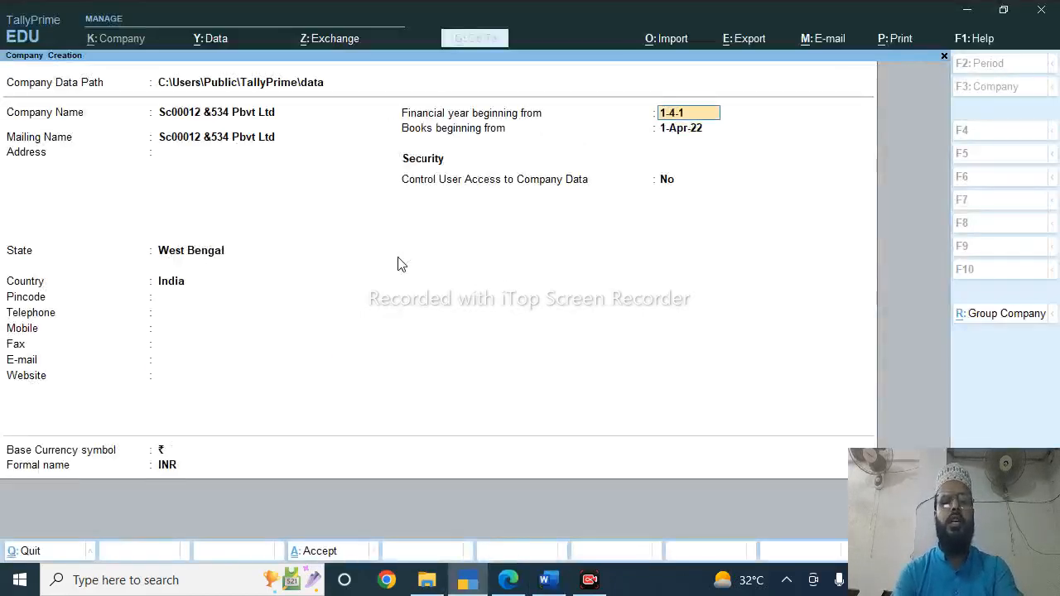
pyautogui.write('-4-17')
pyautogui.press('Return')
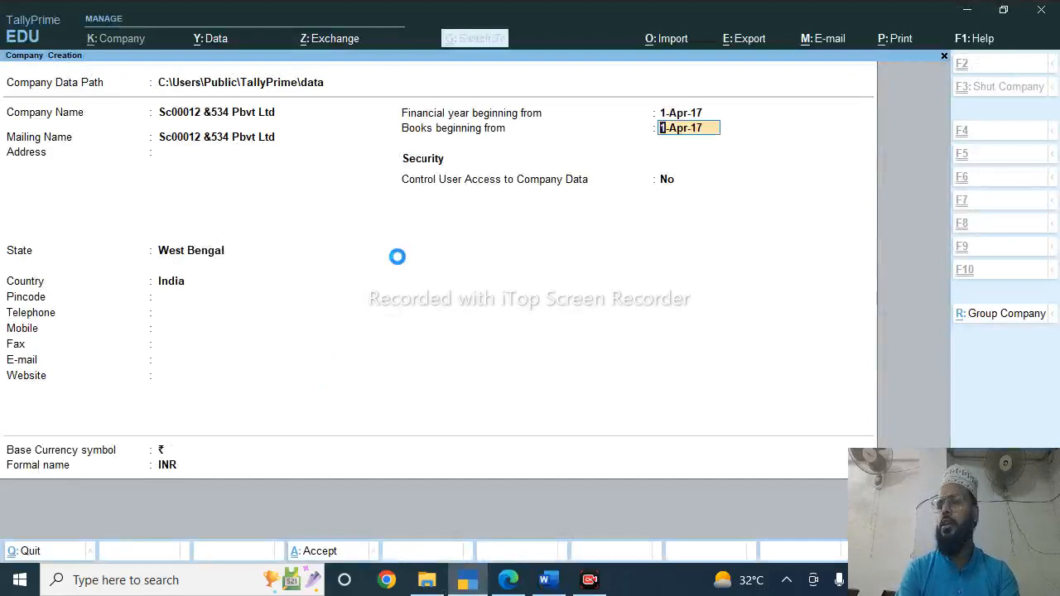
# Check the tax registration details in the Word question paper, and accept the company creation in TallyPrime
pyautogui.hotkey('alt', 'Tab')
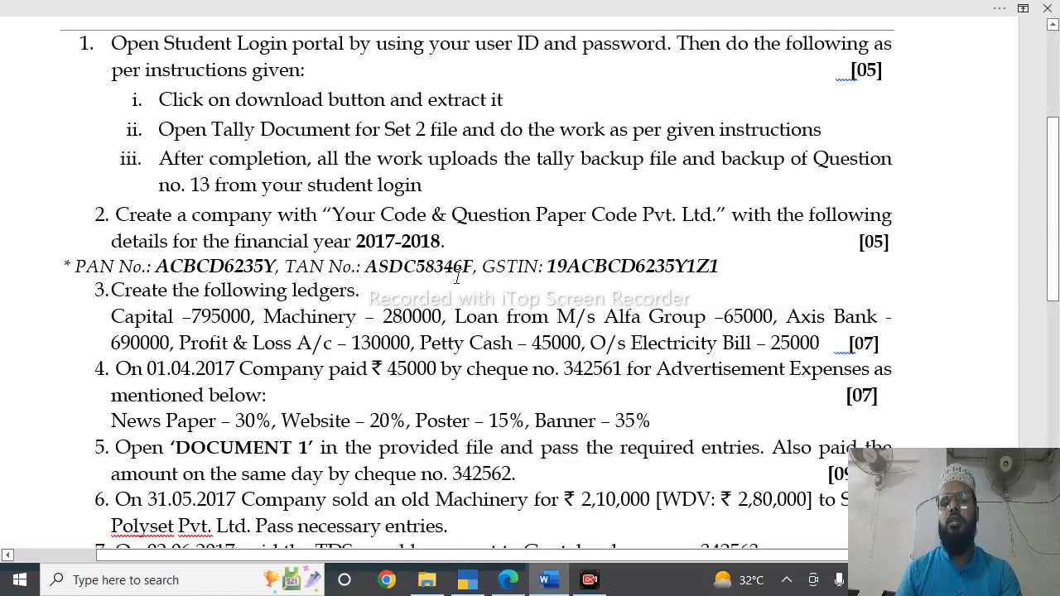
pyautogui.hotkey('alt', 'Tab')
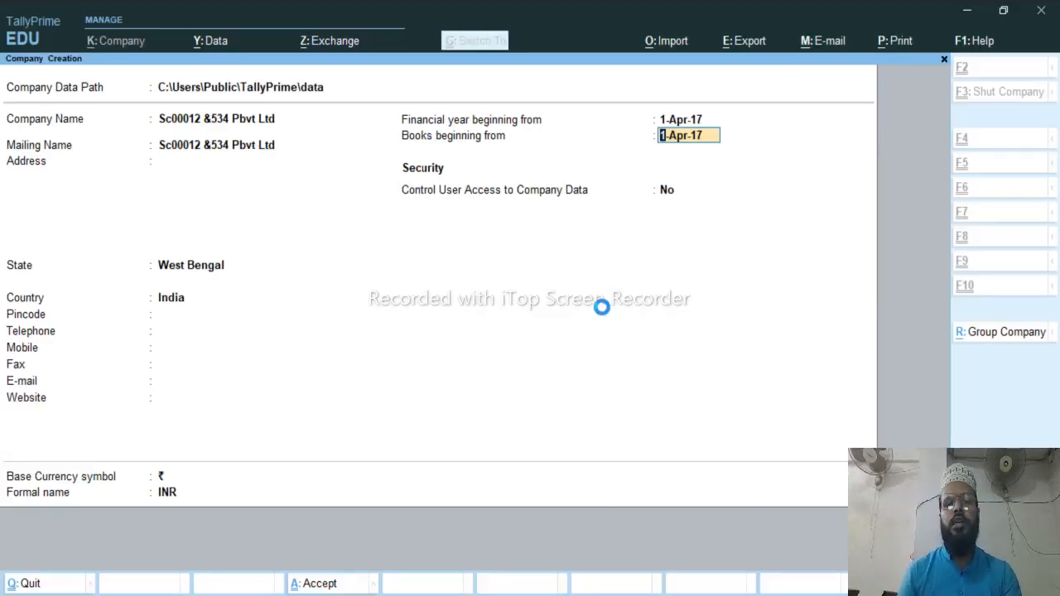
pyautogui.hotkey('ctrl', 'a')
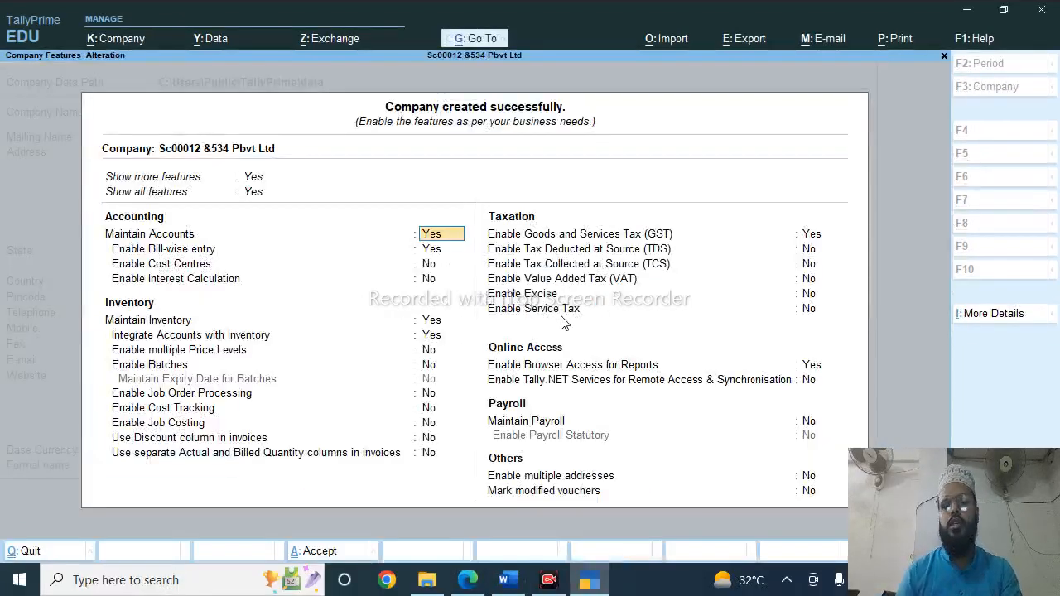
# Enable GST for the company, keeping West Bengal, Regular registration and the applicable date 1-Jul-17 in the GST details
pyautogui.press('Down')
pyautogui.press('Down')
pyautogui.press('Down')
pyautogui.press('Down')
pyautogui.press('Down')
pyautogui.press('Down')
pyautogui.press('Down')
pyautogui.press('Down')
pyautogui.press('Down')
pyautogui.press('Down')
pyautogui.press('Down')
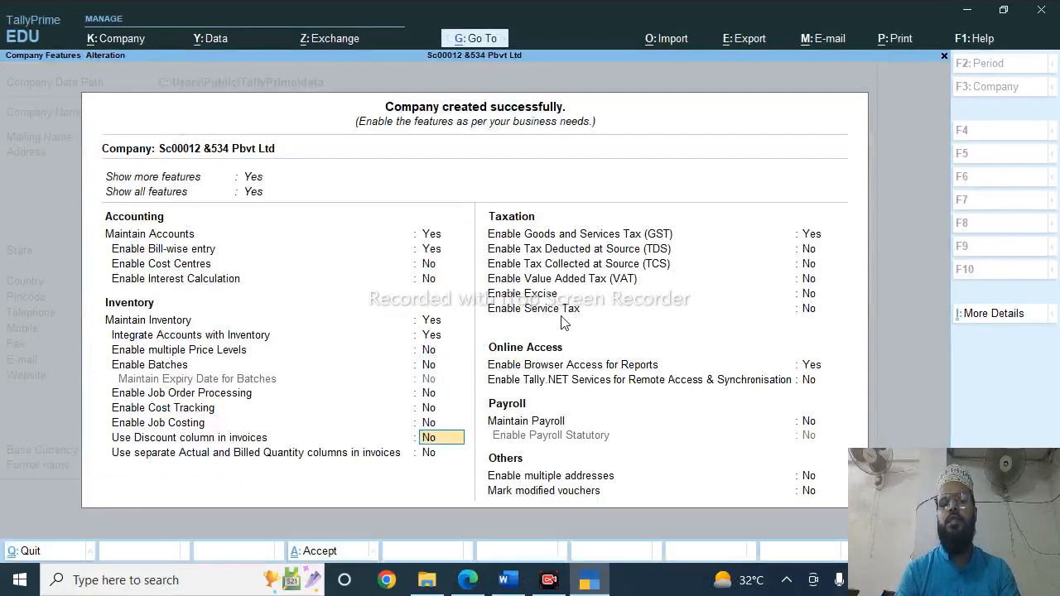
pyautogui.press('Down')
pyautogui.press('Down')
pyautogui.press('Return')
pyautogui.press('Return')
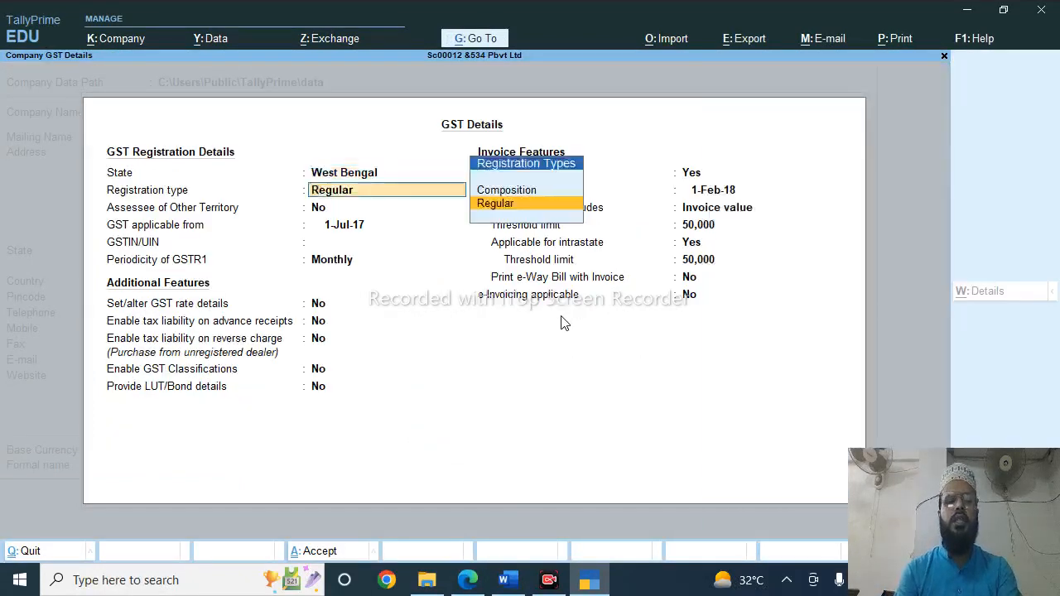
pyautogui.press('Return')
pyautogui.press('Return')
pyautogui.press('Return')
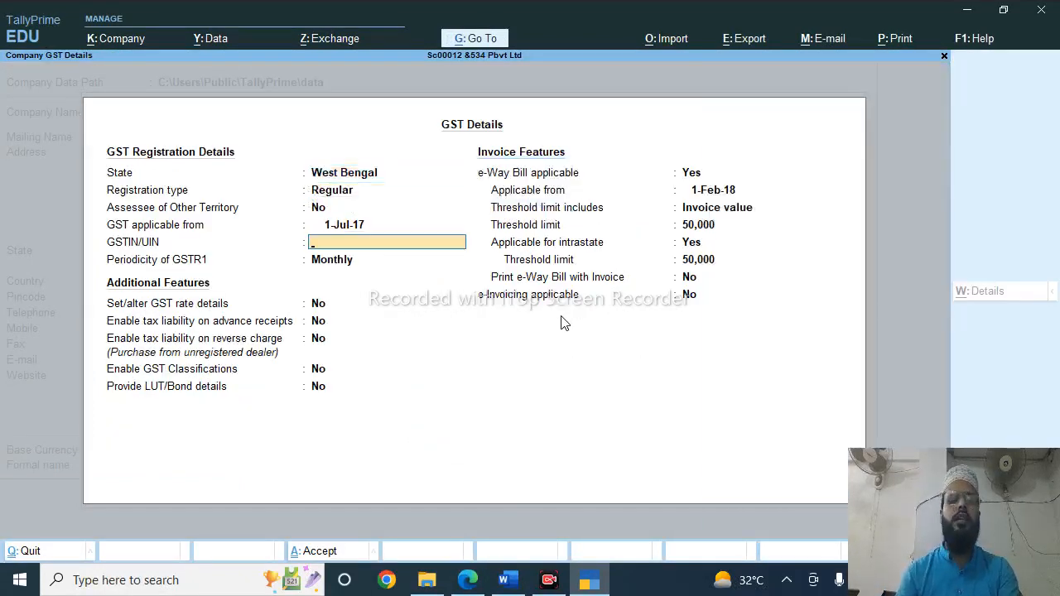
# Copy the GSTIN from the Word question paper into the company's GSTIN/UIN field and save the GST details
pyautogui.hotkey('alt', 'Tab')
pyautogui.doubleClick(617, 265)
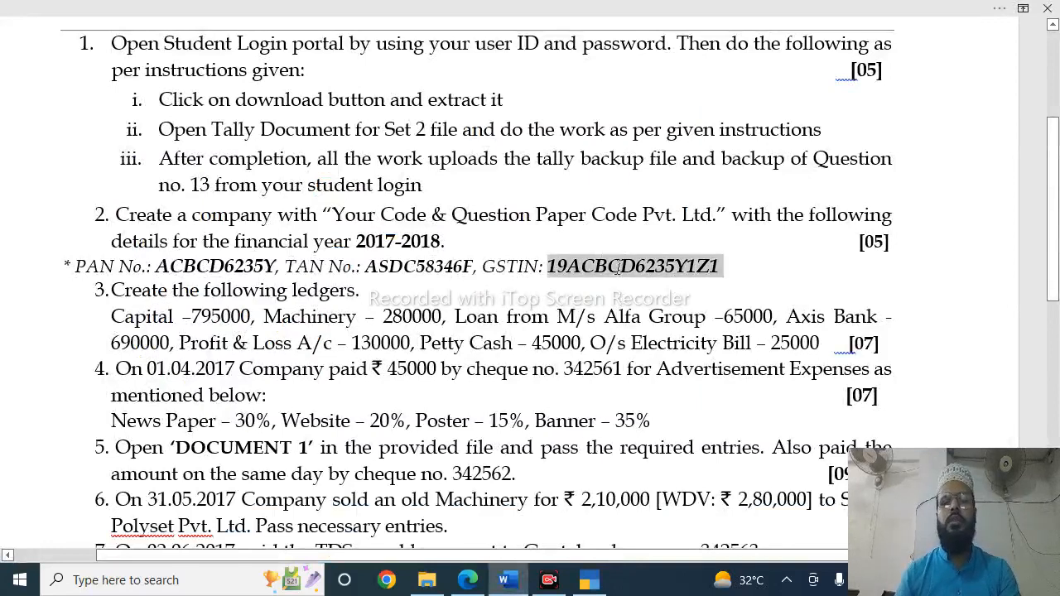
pyautogui.hotkey('ctrl', 'c')
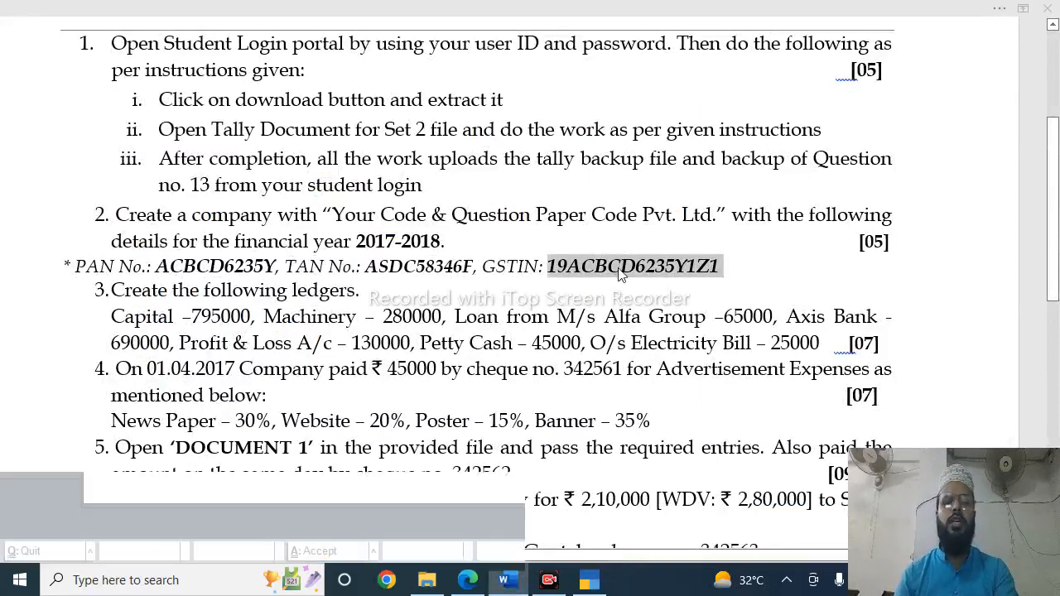
pyautogui.hotkey('alt', 'Tab')
pyautogui.hotkey('ctrl', 'v')
pyautogui.press('Return')
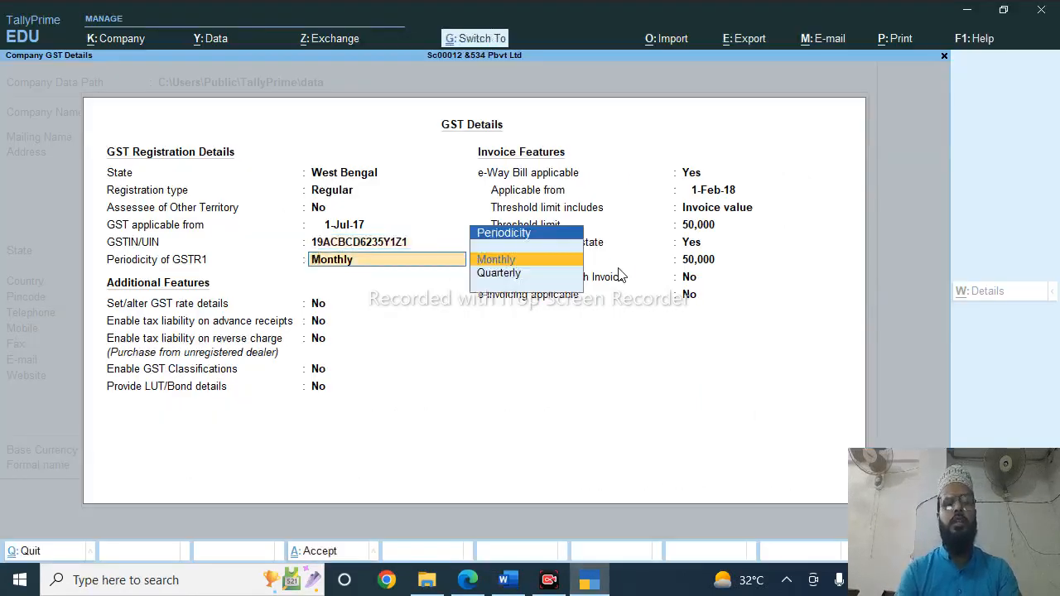
pyautogui.hotkey('ctrl', 'a')
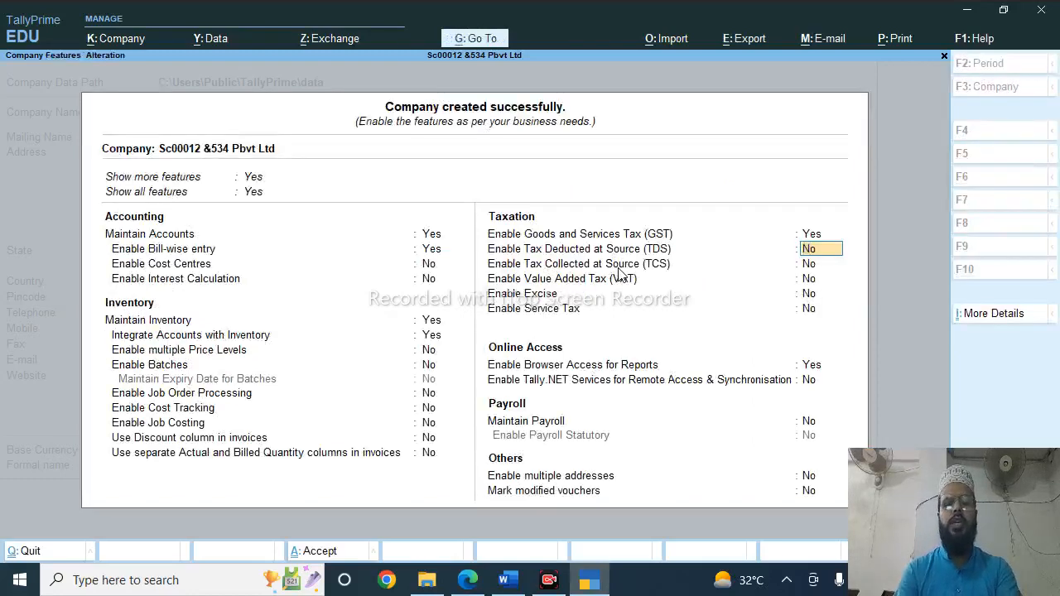
# Enable TDS for the company and copy the TAN from the Word question paper into TallyPrime's TAN registration number field
pyautogui.press('y')
pyautogui.press('Return')
pyautogui.hotkey('alt', 'Tab')
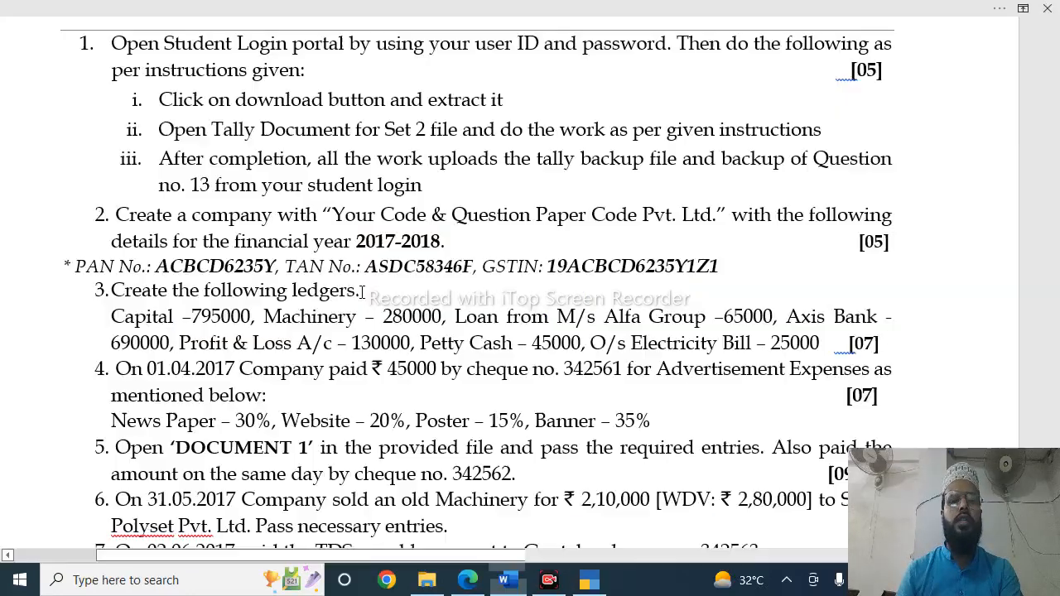
pyautogui.doubleClick(391, 268)
pyautogui.hotkey('ctrl', 'c')
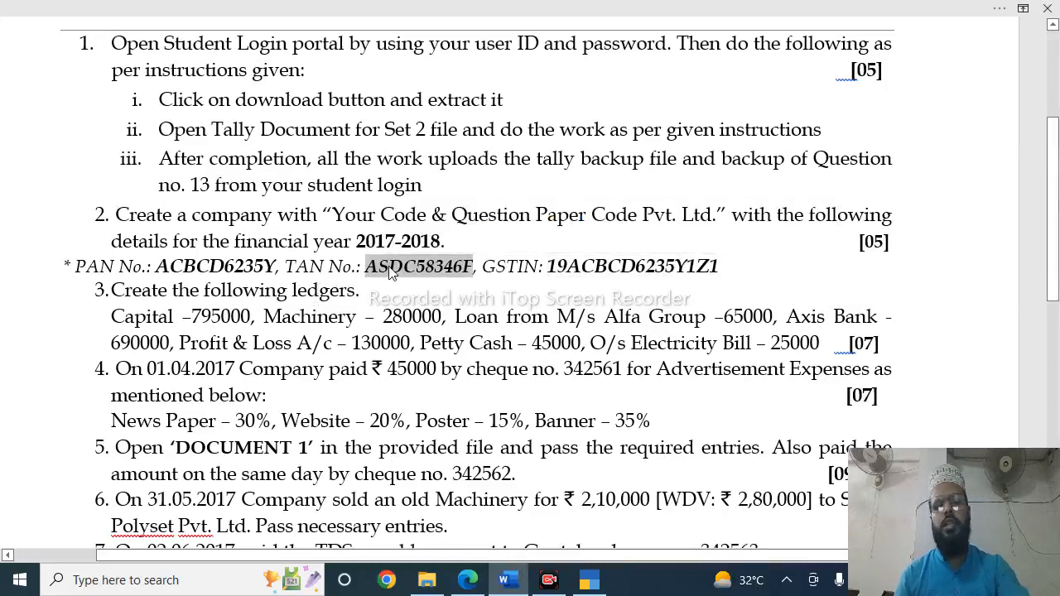
pyautogui.hotkey('alt', 'Tab')
pyautogui.hotkey('ctrl', 'alt', 'v')
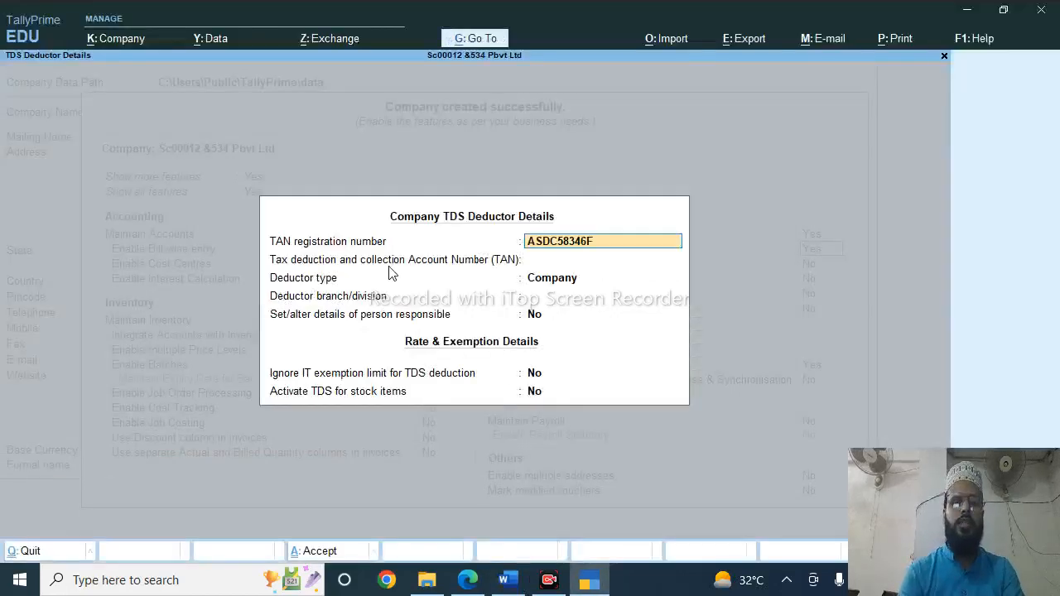
# Enter the same TAN as the tax deduction and collection account number, keep the deductor type Company, and save the TDS details
pyautogui.press('Return')
pyautogui.hotkey('ctrl', 'alt', 'v')
pyautogui.press('Return')
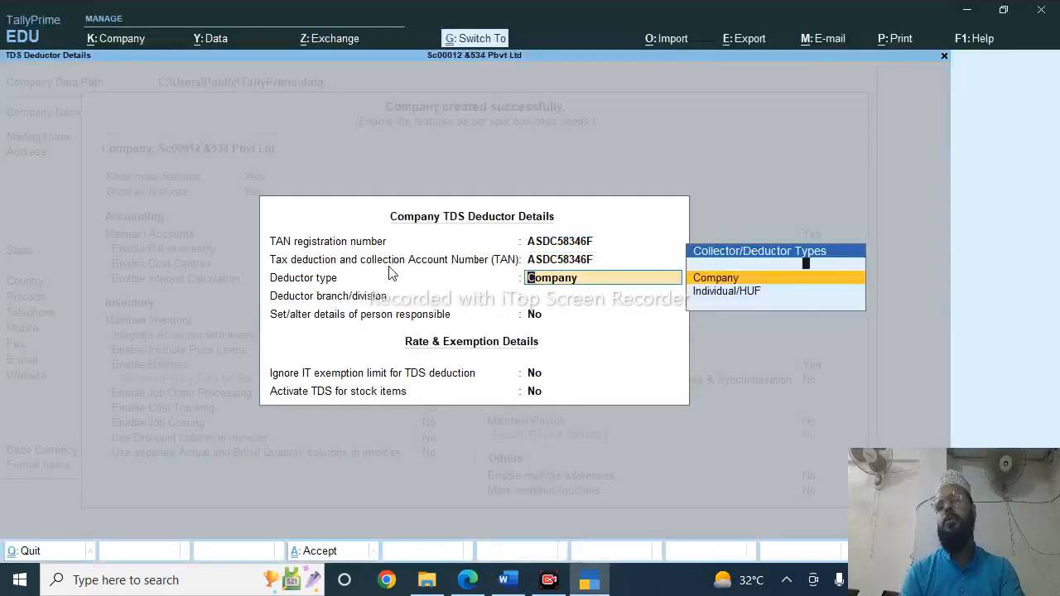
pyautogui.hotkey('ctrl', 'a')
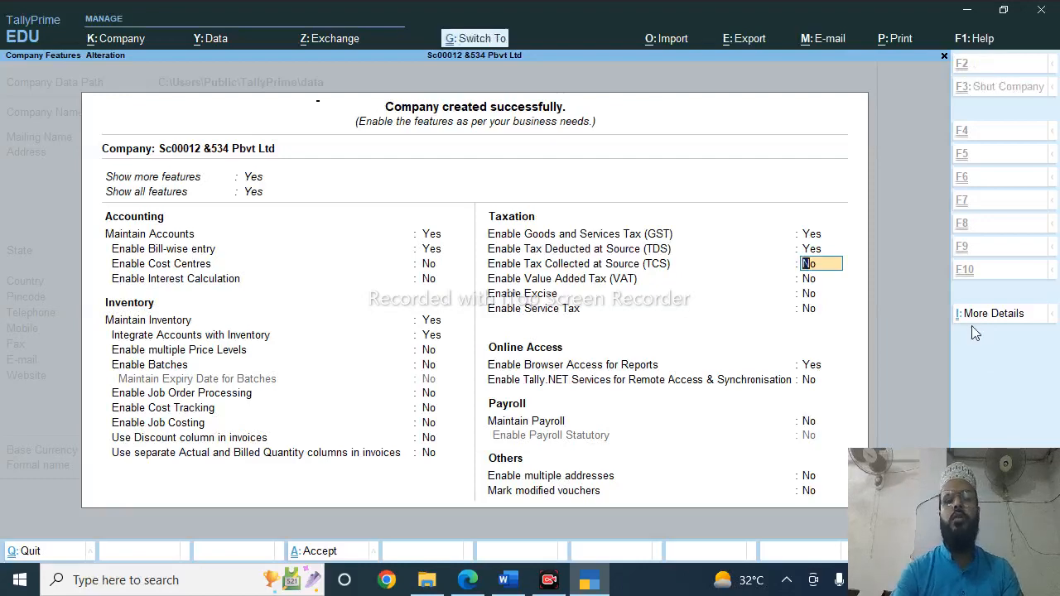
# Bring up the company's additional statutory details, copy the PAN from the Word question paper, and return to TallyPrime
pyautogui.hotkey('ctrl', 'i')
pyautogui.hotkey('alt', 'Tab')
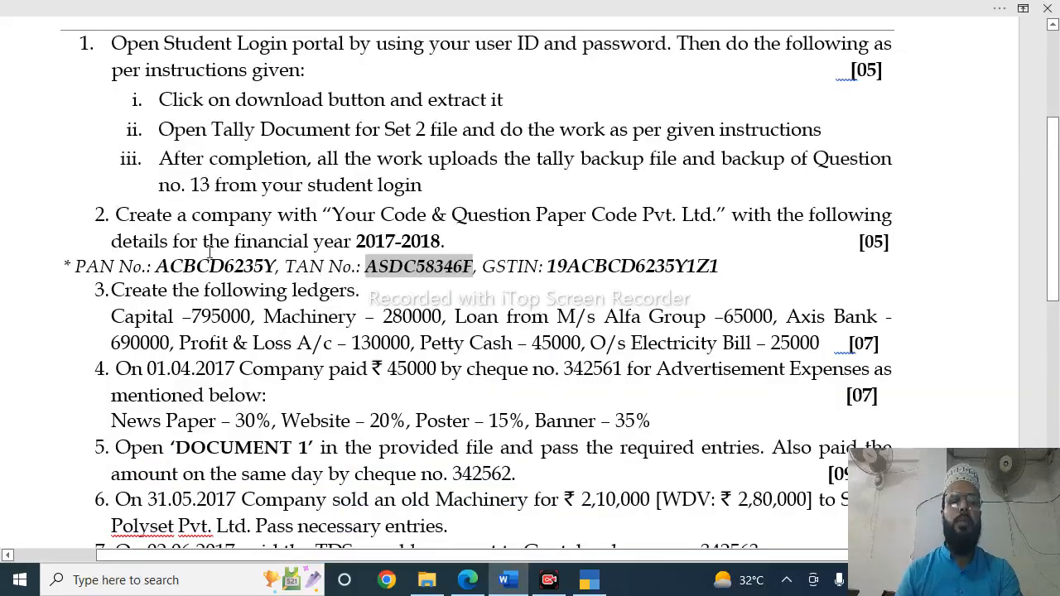
pyautogui.doubleClick(214, 269)
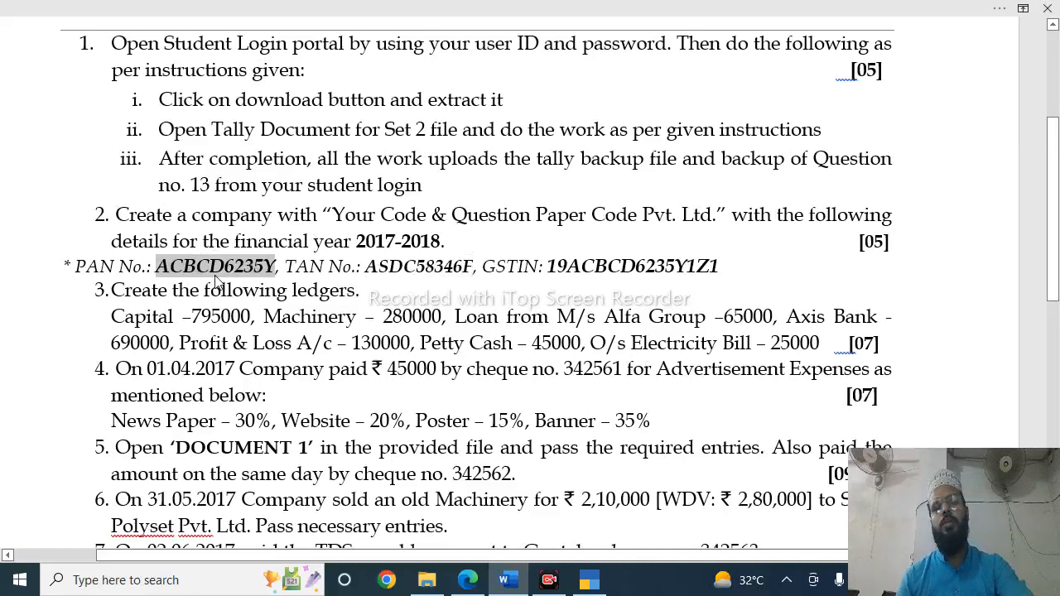
pyautogui.hotkey('alt', 'Tab')
pyautogui.press('Return')
pyautogui.press('Return')
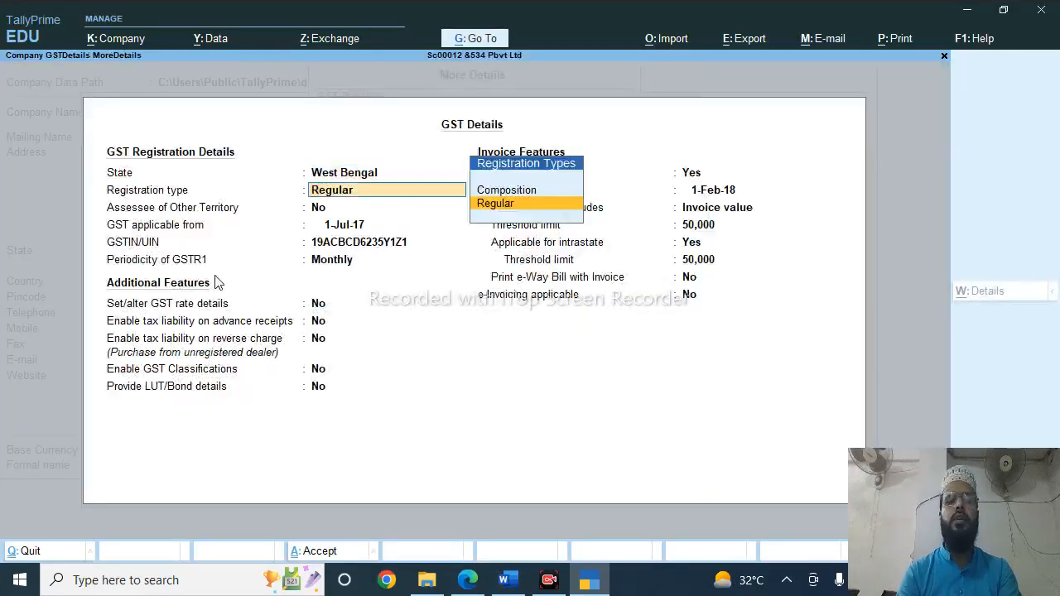
pyautogui.press('Return')
pyautogui.press('Escape')
pyautogui.press('Return')
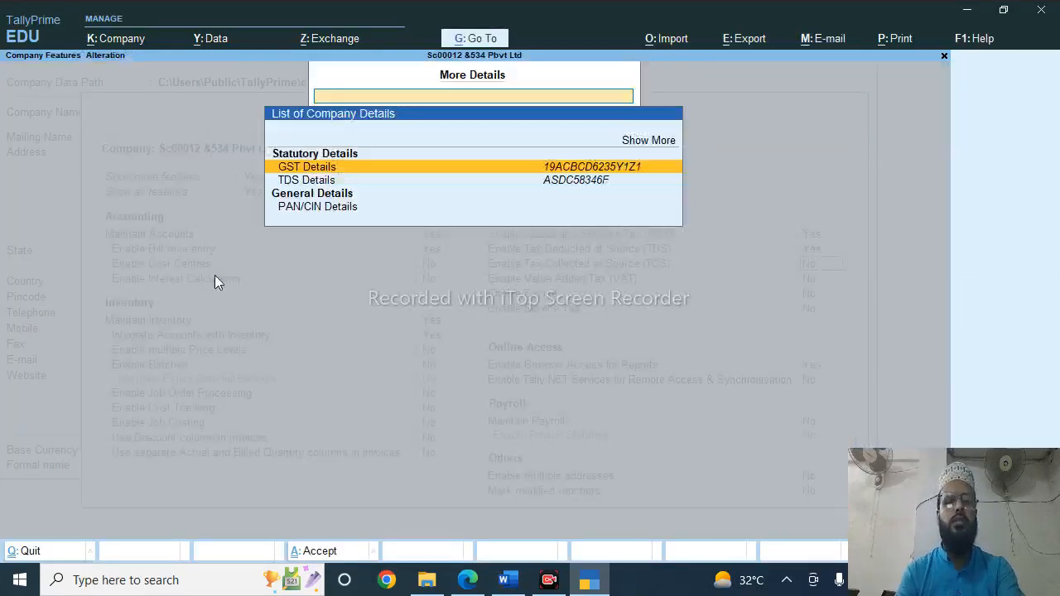
# Enter the copied PAN as the PAN/Income tax number in the PAN/CIN details and accept the company features
pyautogui.press('Down')
pyautogui.press('Down')
pyautogui.press('Return')
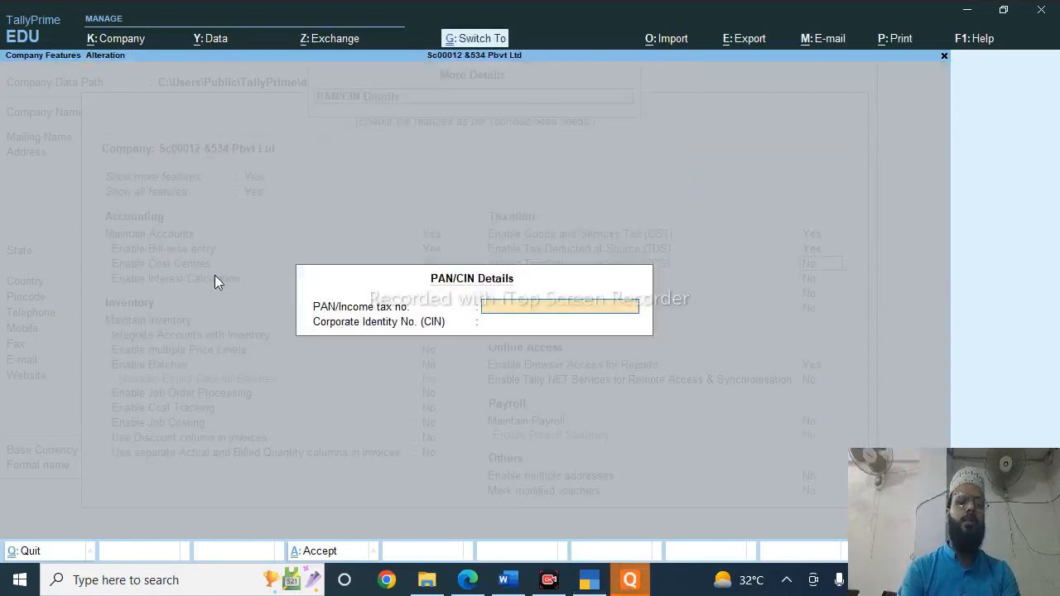
pyautogui.hotkey('ctrl', 'v')
pyautogui.press('Return')
pyautogui.press('Return')
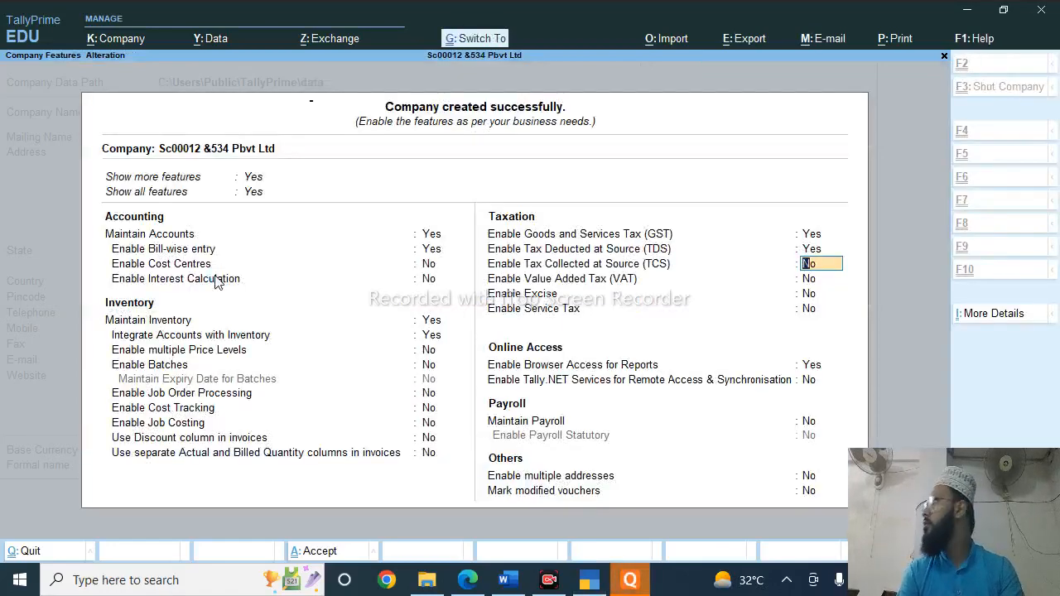
pyautogui.hotkey('ctrl', 'a')
# Look at the Word question paper, and open the list of ledgers in TallyPrime's Chart of Accounts
pyautogui.hotkey('alt', 'Tab')
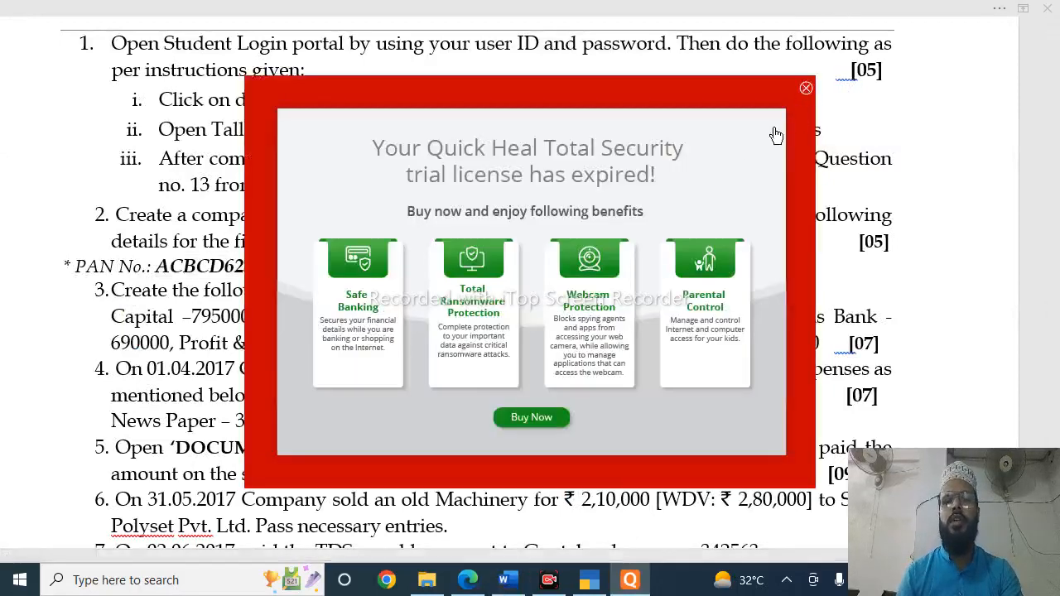
pyautogui.hotkey('alt', 'Tab')
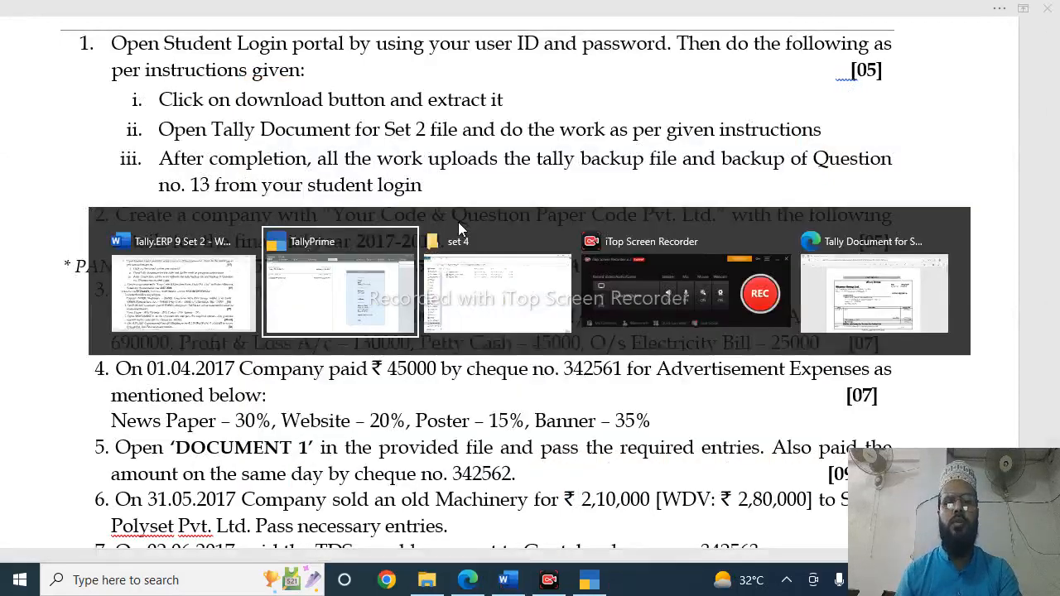
pyautogui.press('Down')
pyautogui.press('Down')
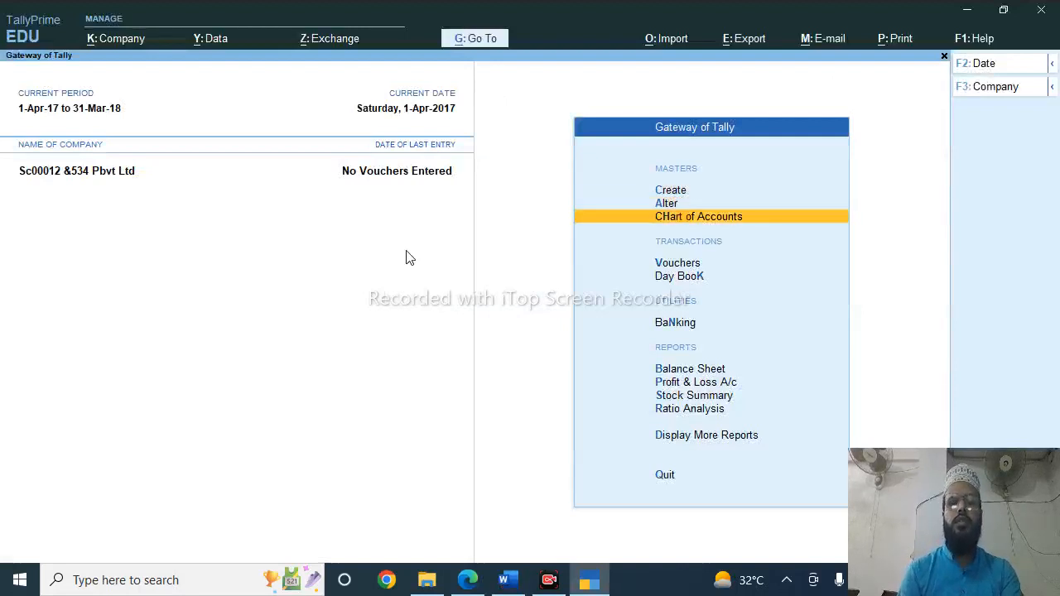
pyautogui.press('Return')
pyautogui.press('Down')
pyautogui.press('Up')
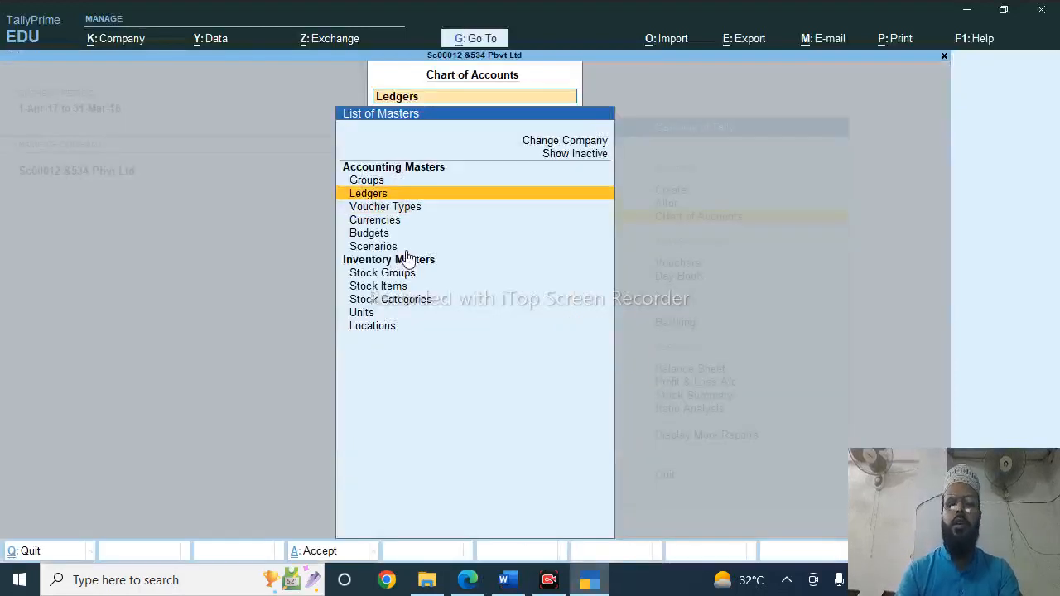
pyautogui.press('Return')
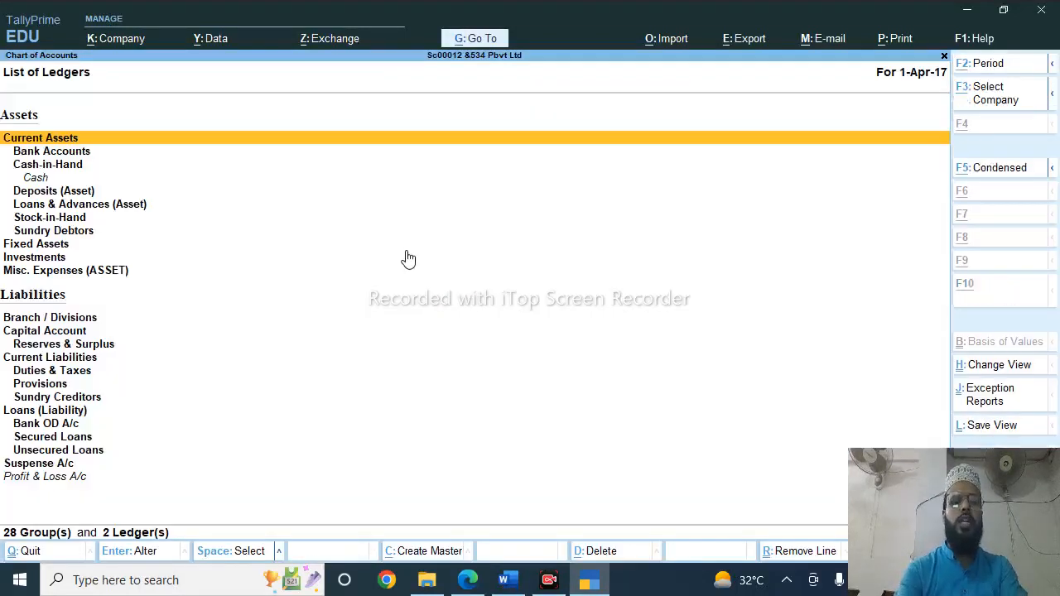
# Change the ledger list to multi-ledger alteration for the group All Items
pyautogui.hotkey('alt', 'h')
pyautogui.press('Down')
pyautogui.press('Return')
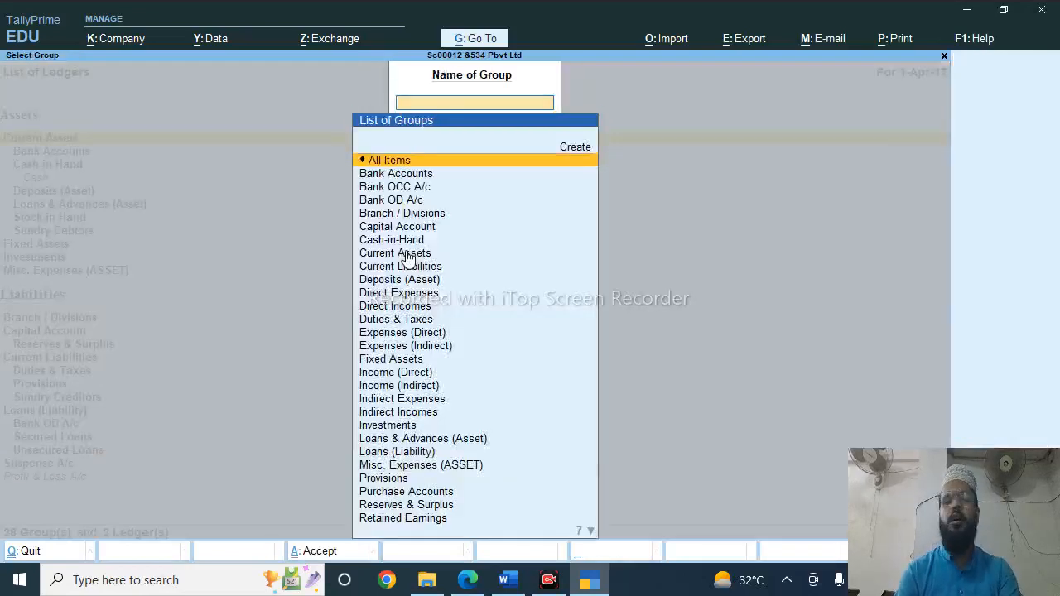
pyautogui.press('Return')
pyautogui.press('Return')
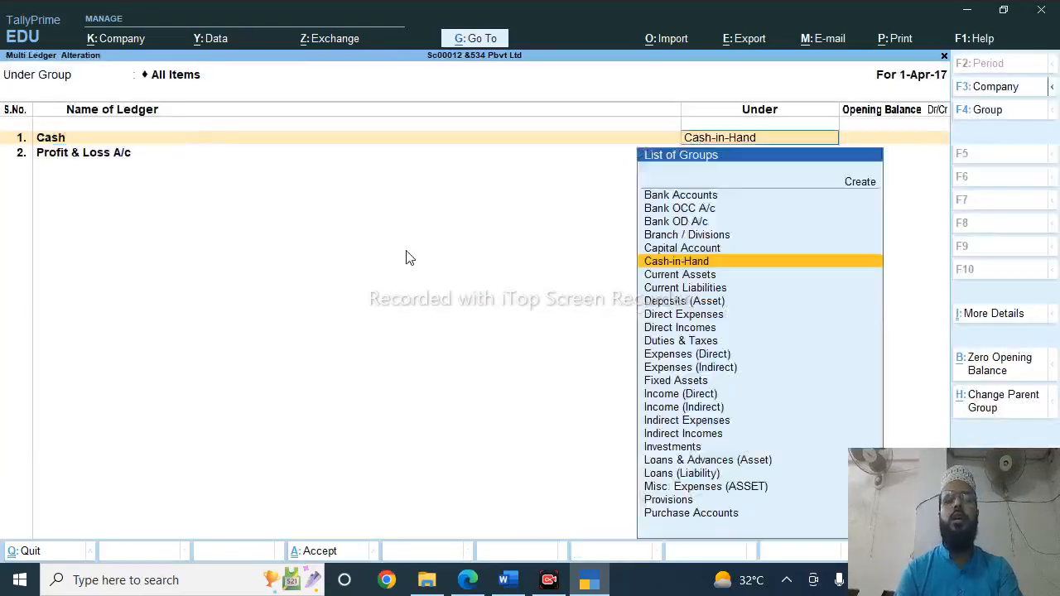
# Check the ledger balances in the Word question paper and set the Profit & Loss A/c opening balance to 130000 Cr in TallyPrime
pyautogui.press('Return')
pyautogui.hotkey('alt', 'Tab')
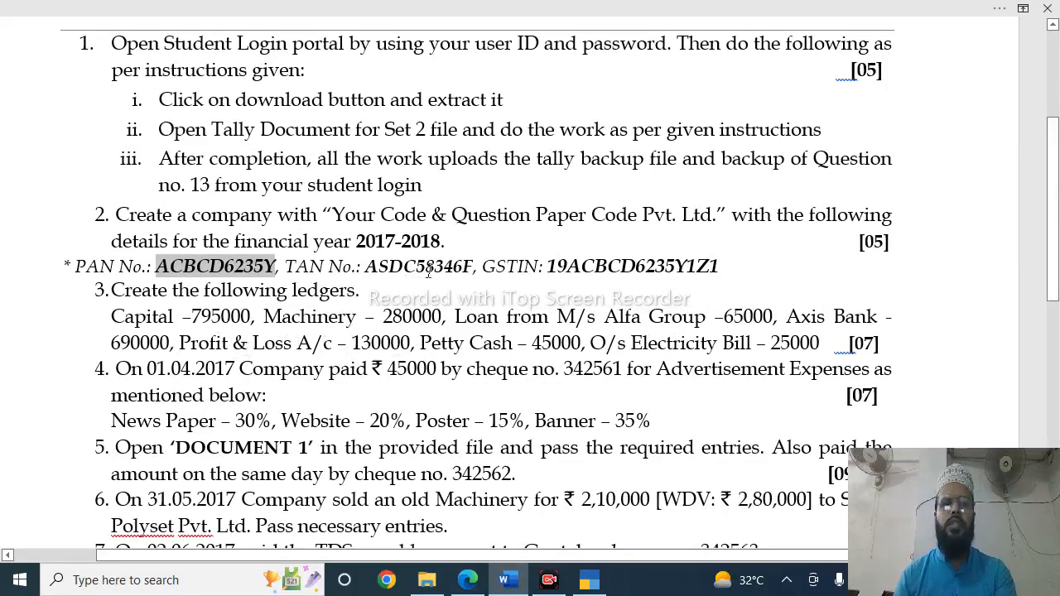
pyautogui.hotkey('alt', 'Tab')
pyautogui.press('Return')
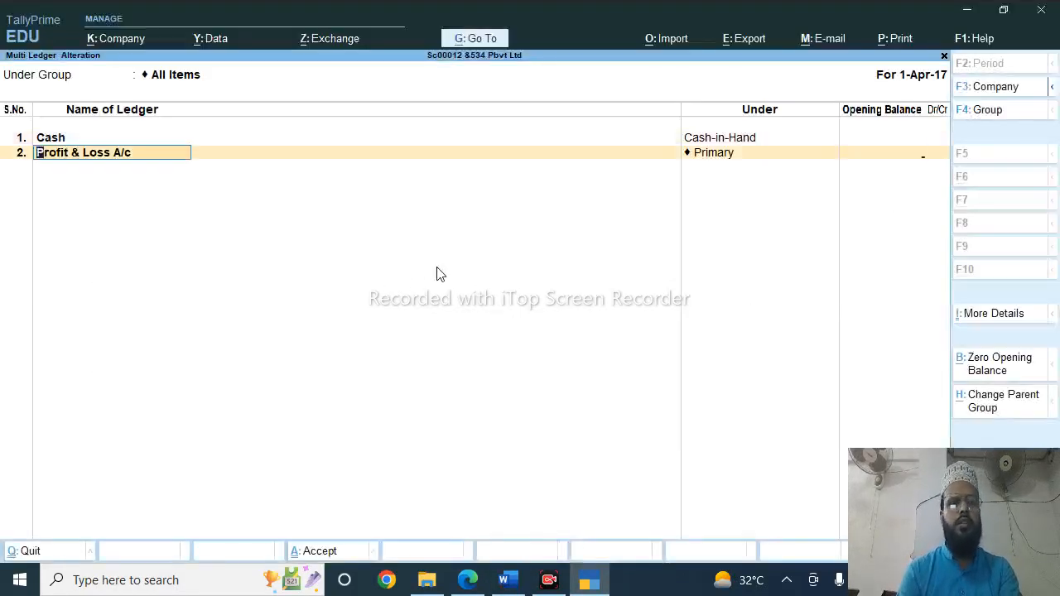
pyautogui.press('Return')
pyautogui.write('1,30,0000')
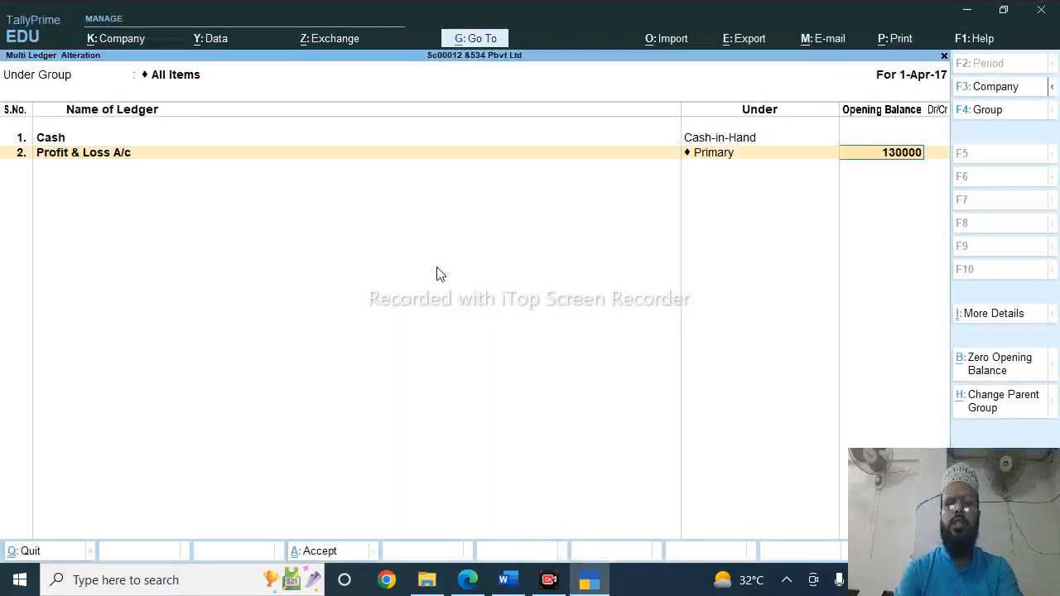
pyautogui.press('Return')
pyautogui.press('Return')
# Add a ledger named Capital under Capital Account with an opening balance of 795000 Cr
pyautogui.write('C')
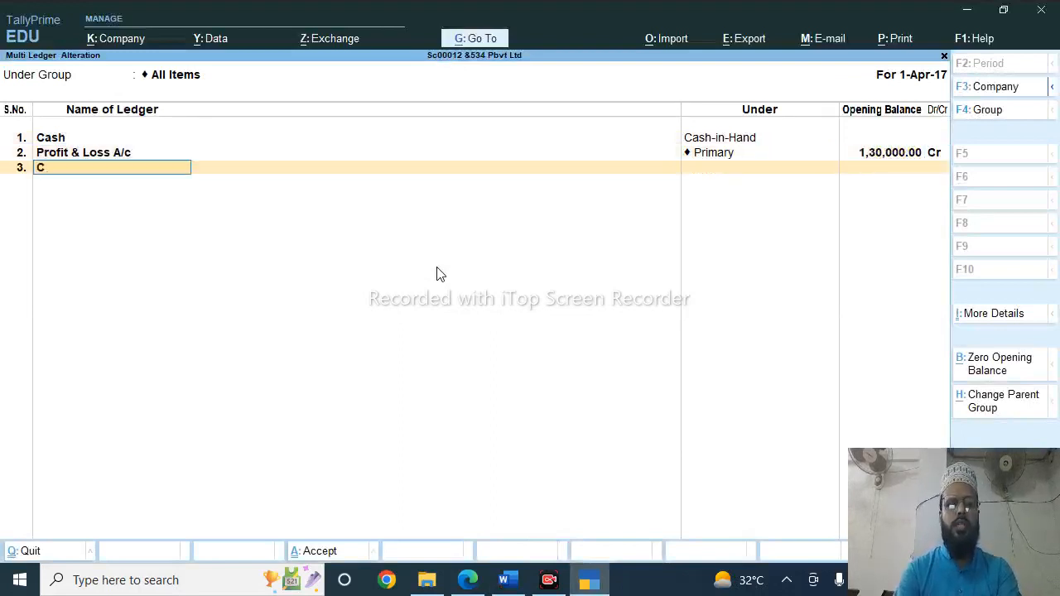
pyautogui.write('apital')
pyautogui.press('Return')
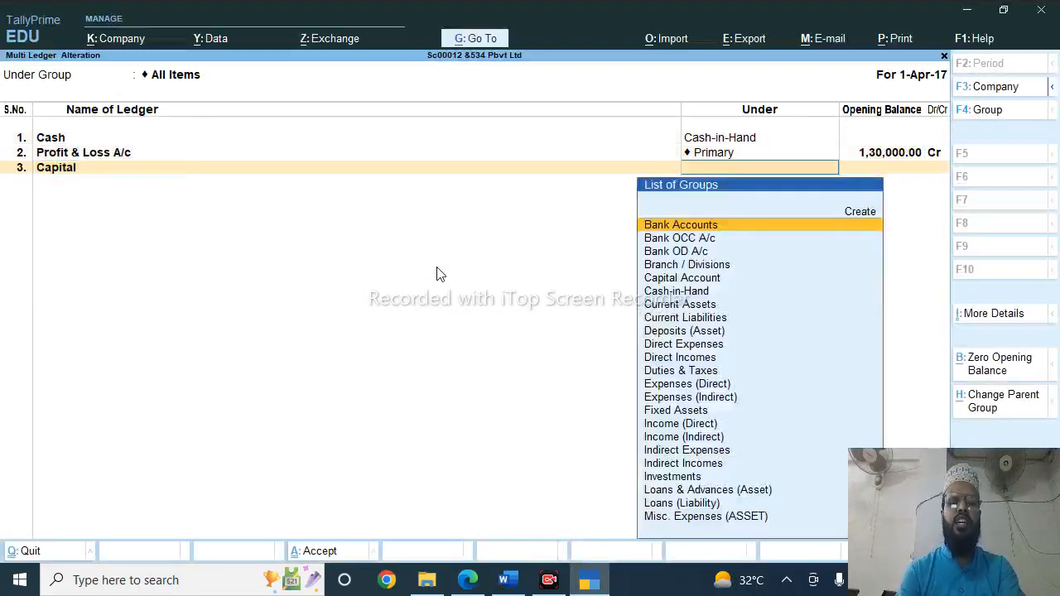
pyautogui.write('C')
pyautogui.press('Return')
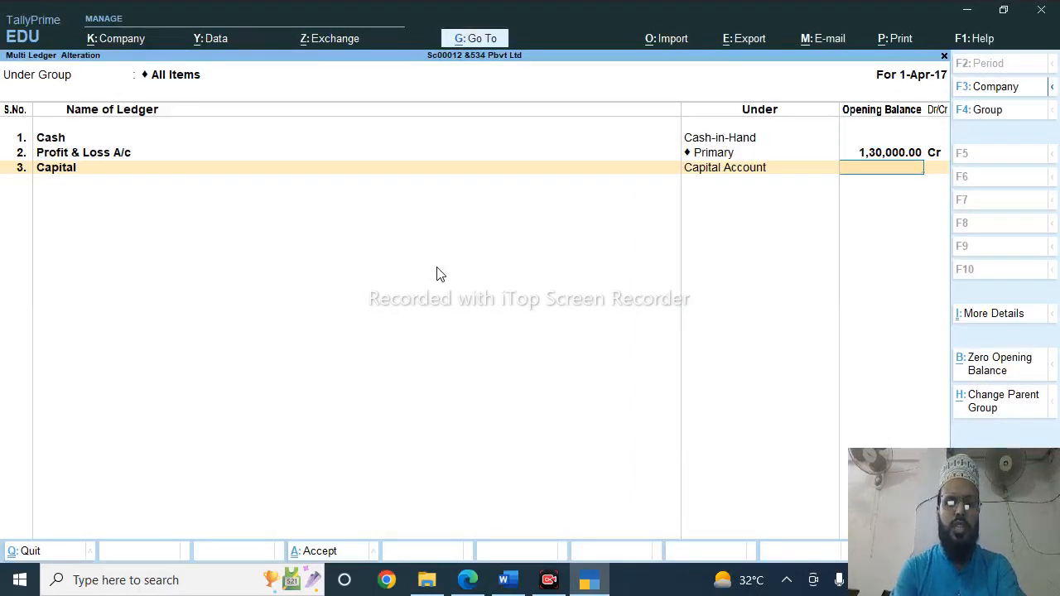
pyautogui.write('95000')
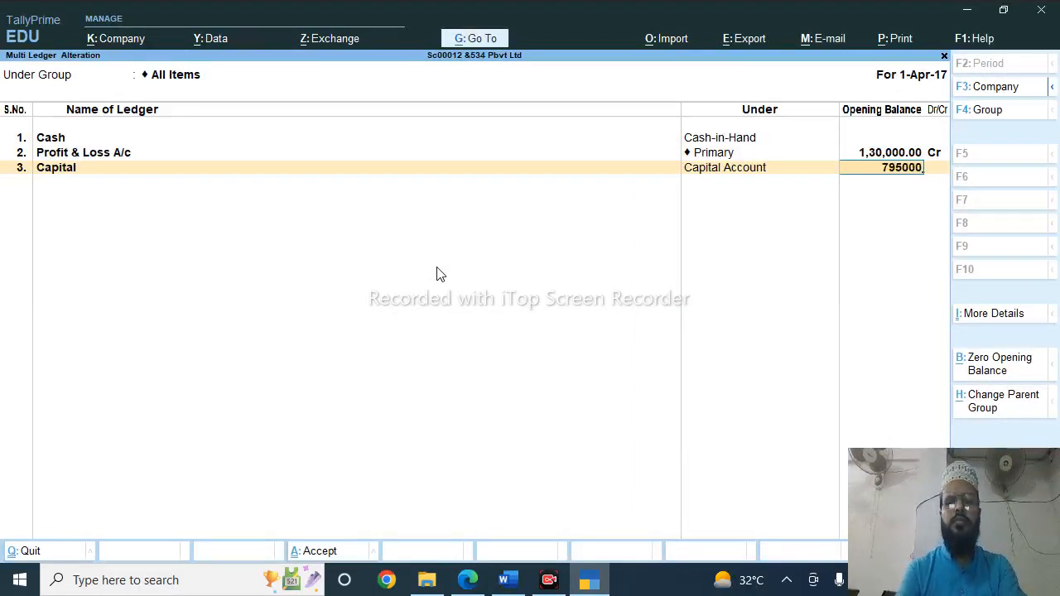
pyautogui.press('Return')
pyautogui.press('Return')
# Check the next ledger in the Word question paper and add Machinary under Fixed Assets with an opening balance of 280000 Dr in TallyPrime
pyautogui.hotkey('alt', 'Tab')
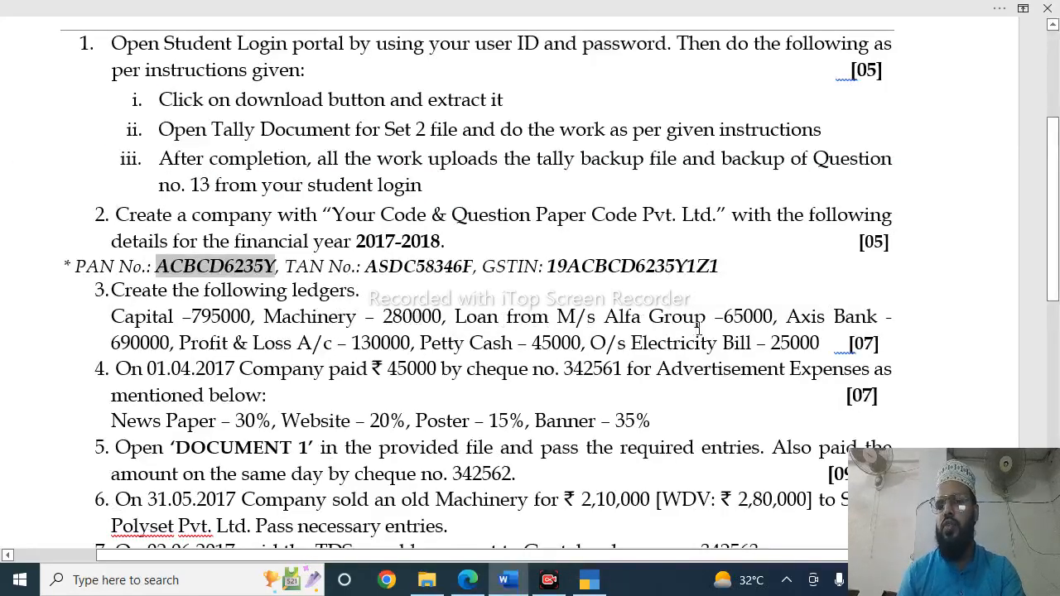
pyautogui.hotkey('alt', 'Tab')
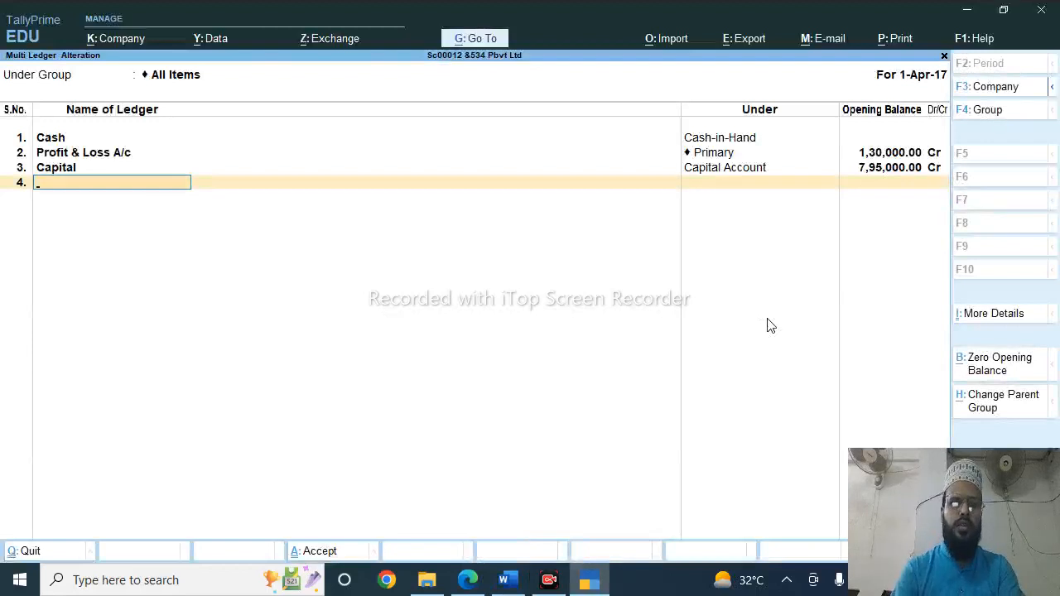
pyautogui.write('Machinary')
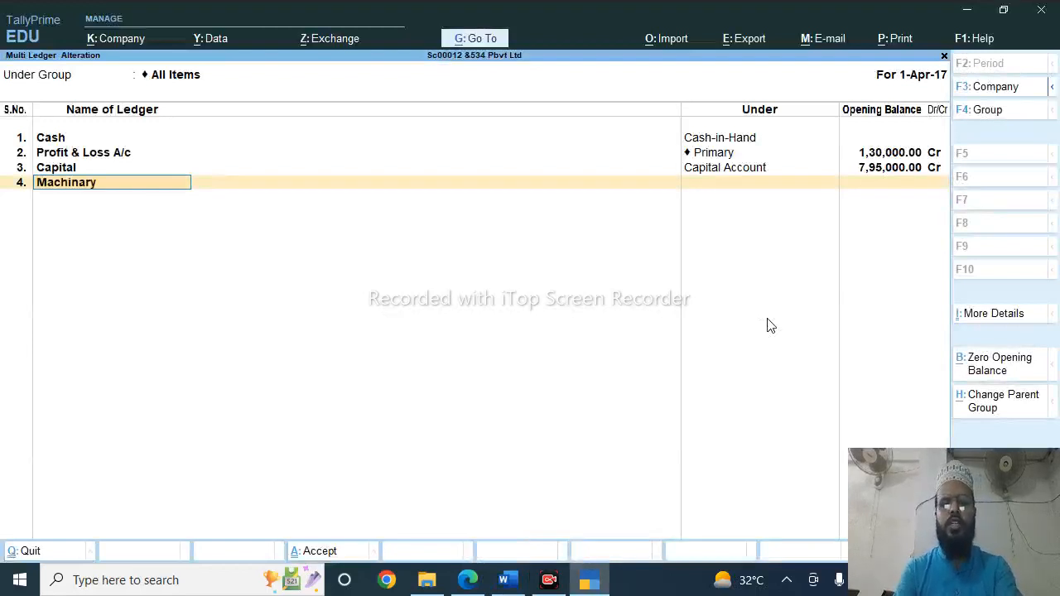
pyautogui.press('Return')
pyautogui.write('f')
pyautogui.press('Return')
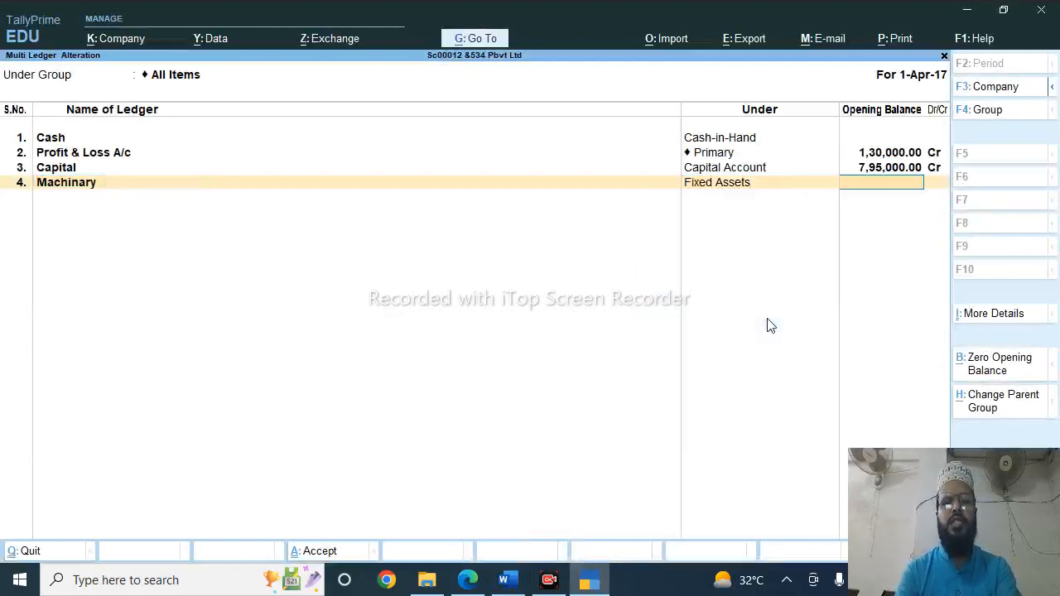
pyautogui.write('280000')
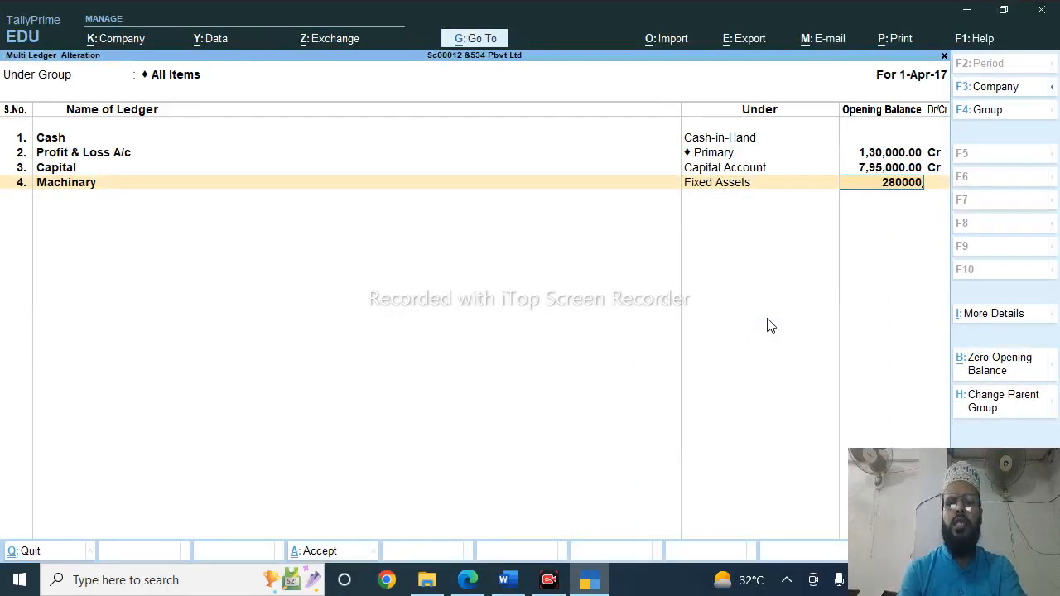
pyautogui.press('Return')
pyautogui.press('Return')
# Add a ledger named Loan From M/s Alfa Group under Unsecured Loans with an opening balance of 65000 Cr
pyautogui.write('L')
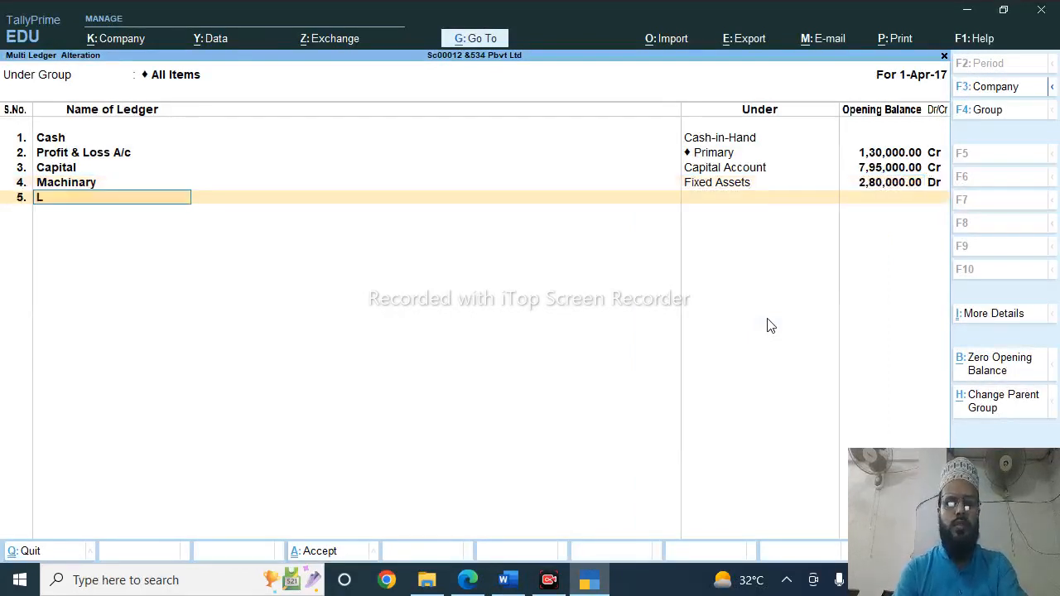
pyautogui.write('oan From')
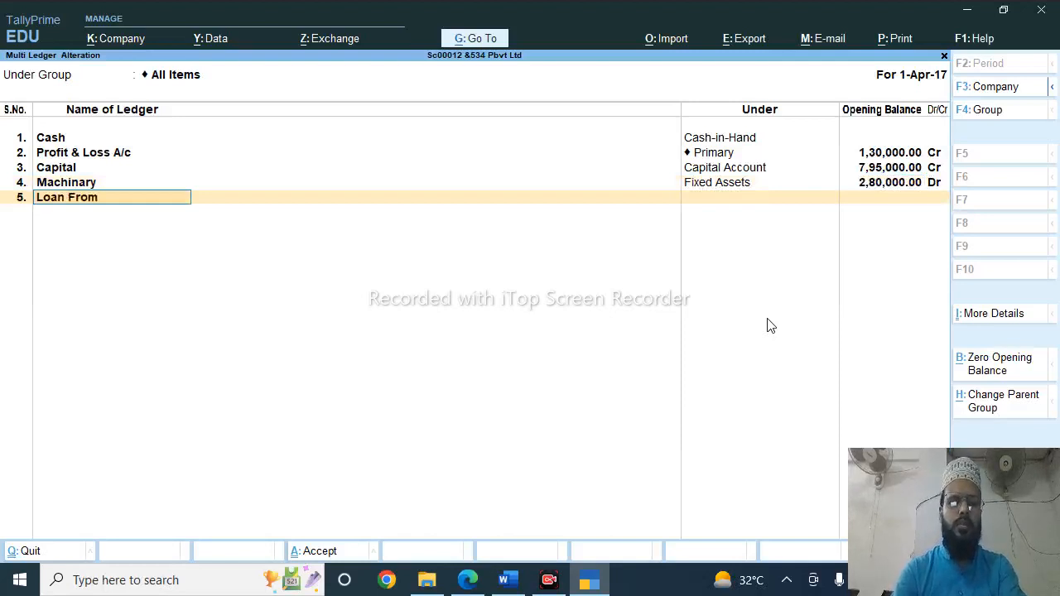
pyautogui.write(' m/s Alf')
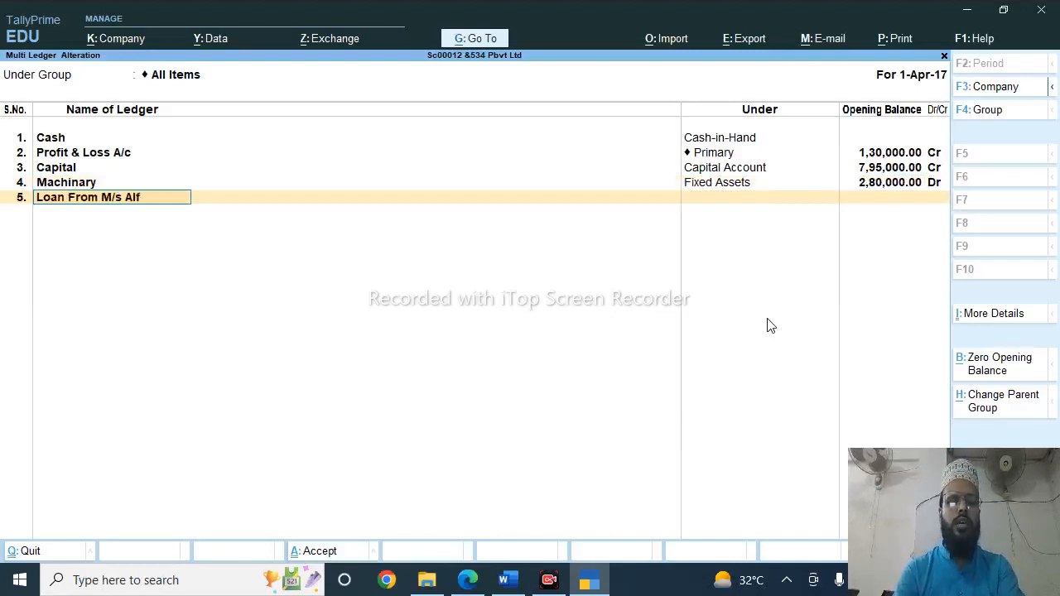
pyautogui.write('a Group')
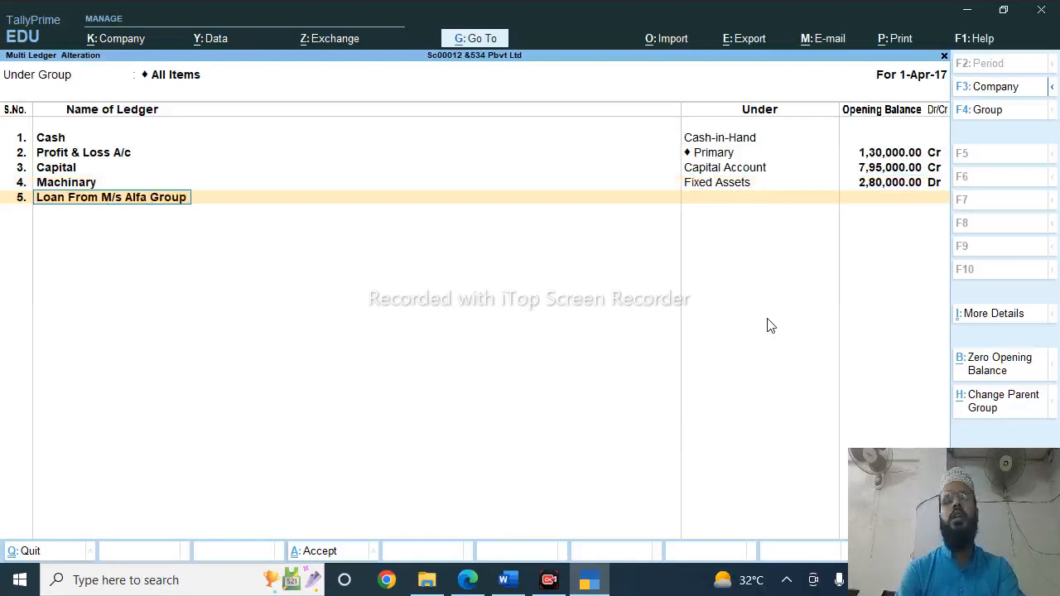
pyautogui.press('Return')
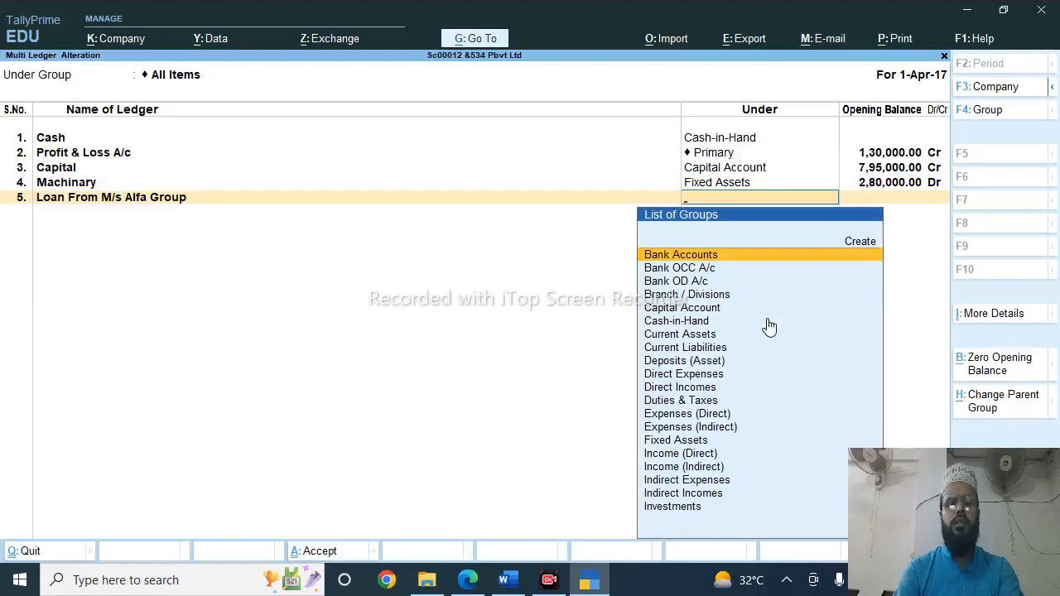
pyautogui.write('U')
pyautogui.press('Return')
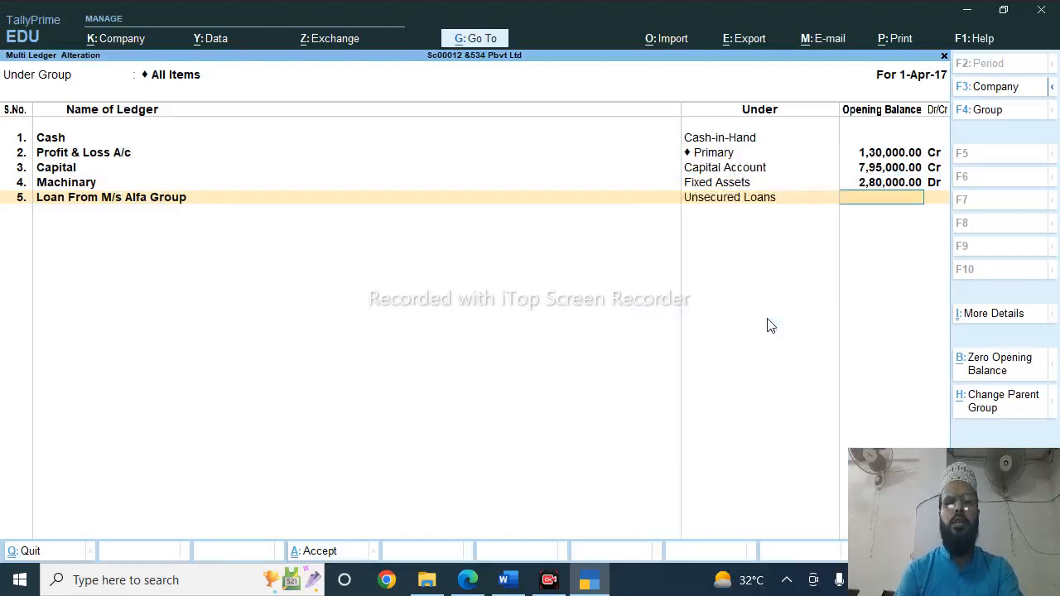
pyautogui.write('65000')
pyautogui.press('Return')
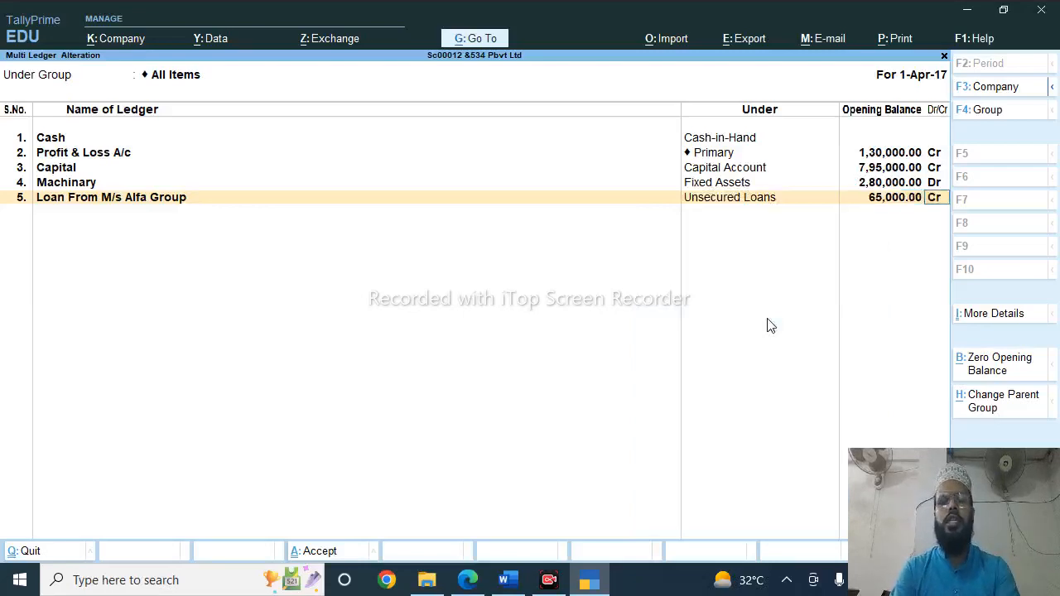
pyautogui.press('Return')
# Check the next ledger in the Word question paper and add Axis Bank under Bank Accounts with an opening balance of 690000 Dr in TallyPrime
pyautogui.hotkey('alt', 'Tab')
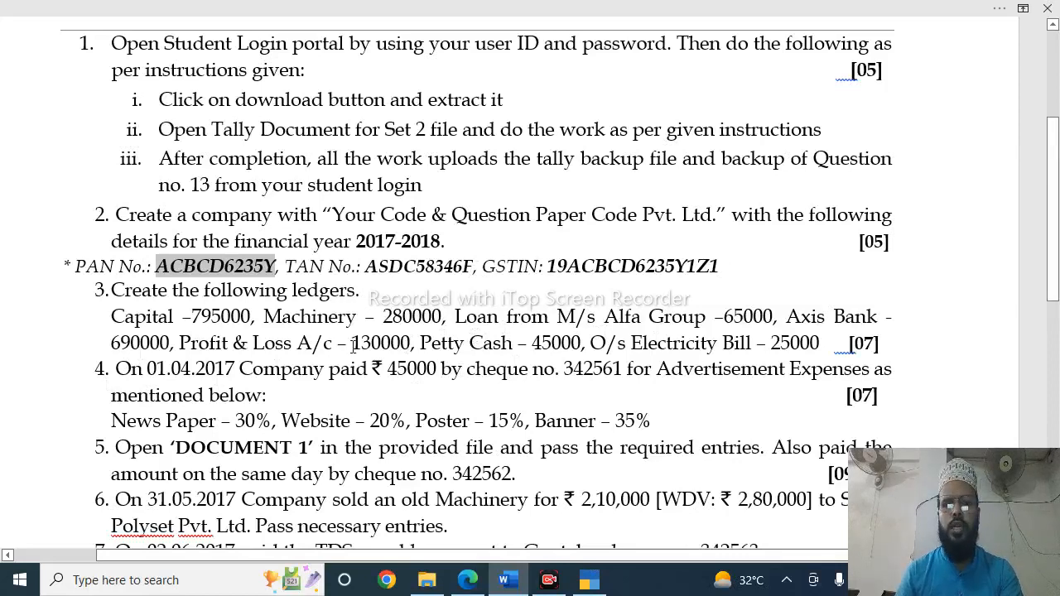
pyautogui.hotkey('alt', 'Tab')
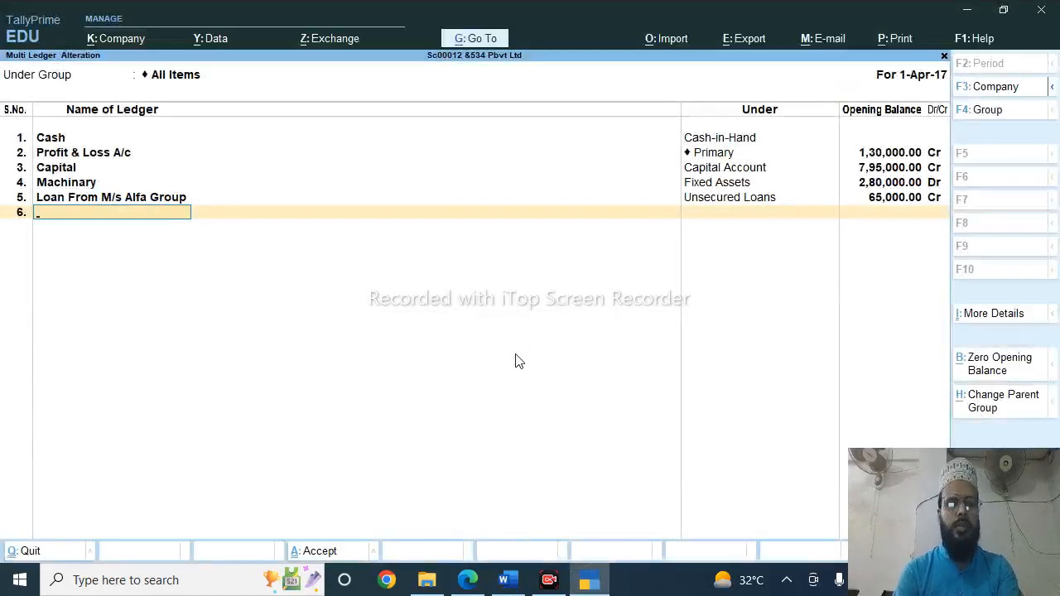
pyautogui.write('Axis Bank')
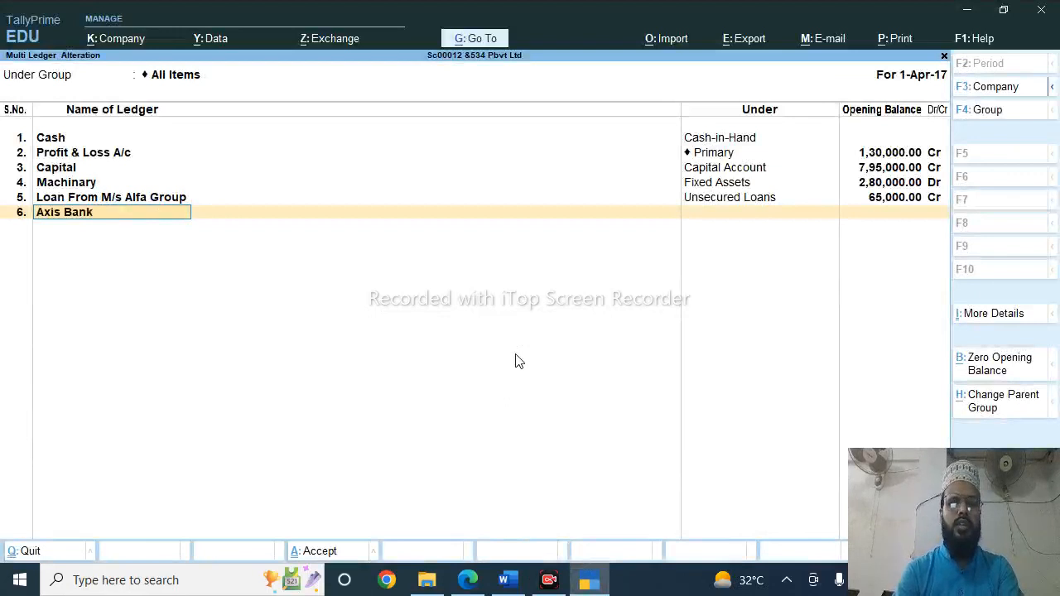
pyautogui.press('Return')
pyautogui.press('Return')
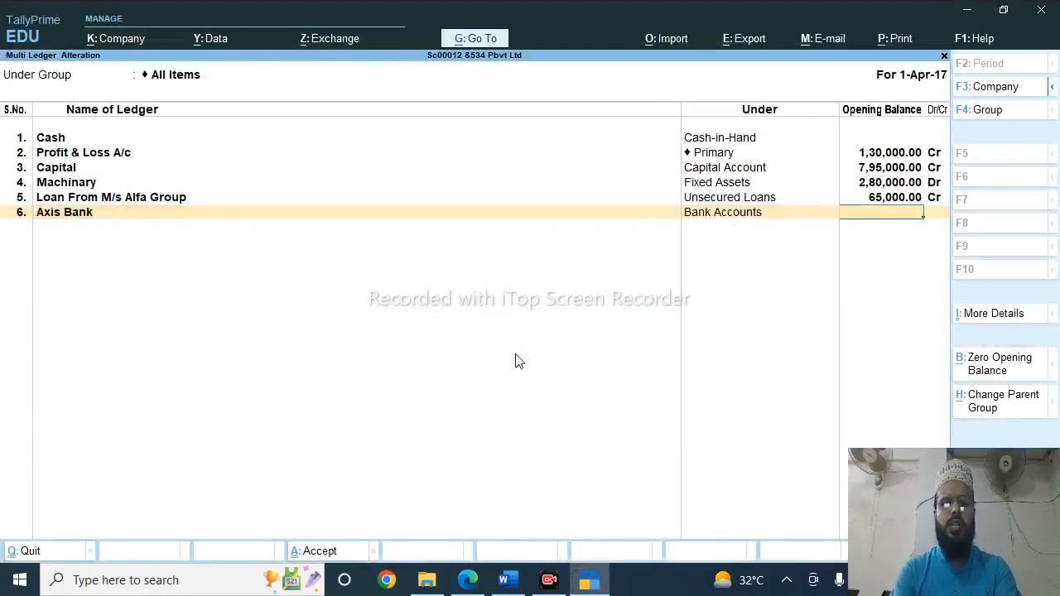
pyautogui.write('690000')
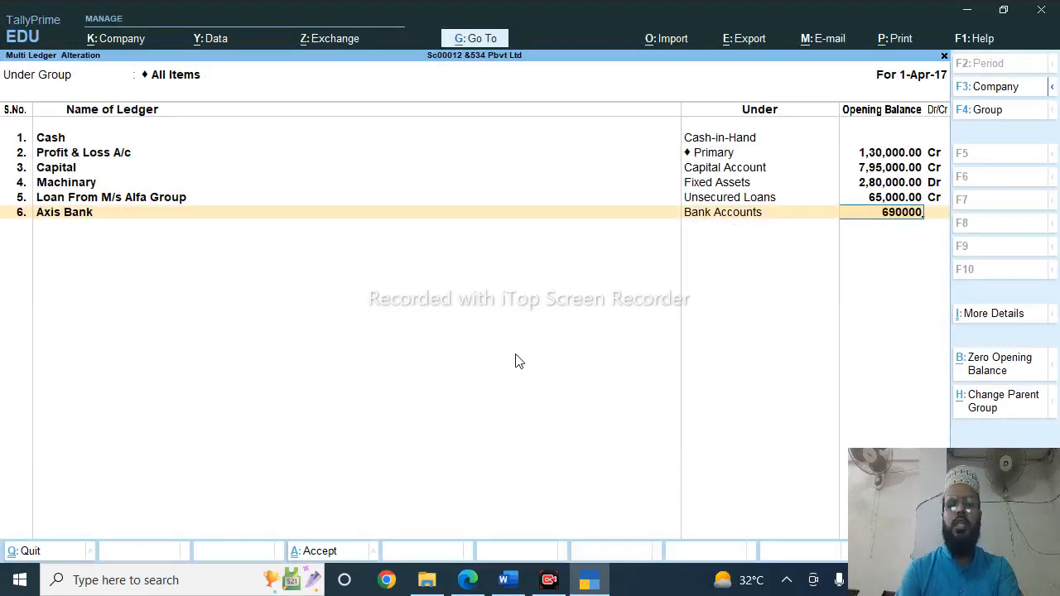
pyautogui.press('Return')
pyautogui.press('Return')
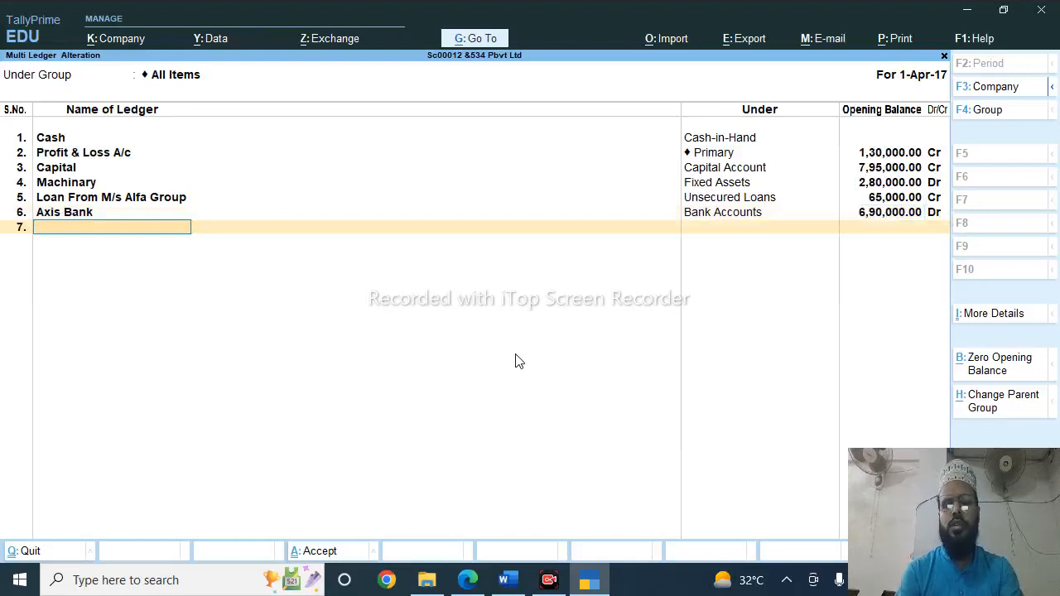
# Add a ledger named Petty Cash under Cash-in-Hand with an opening balance of 45000 Dr
pyautogui.write('Pet')
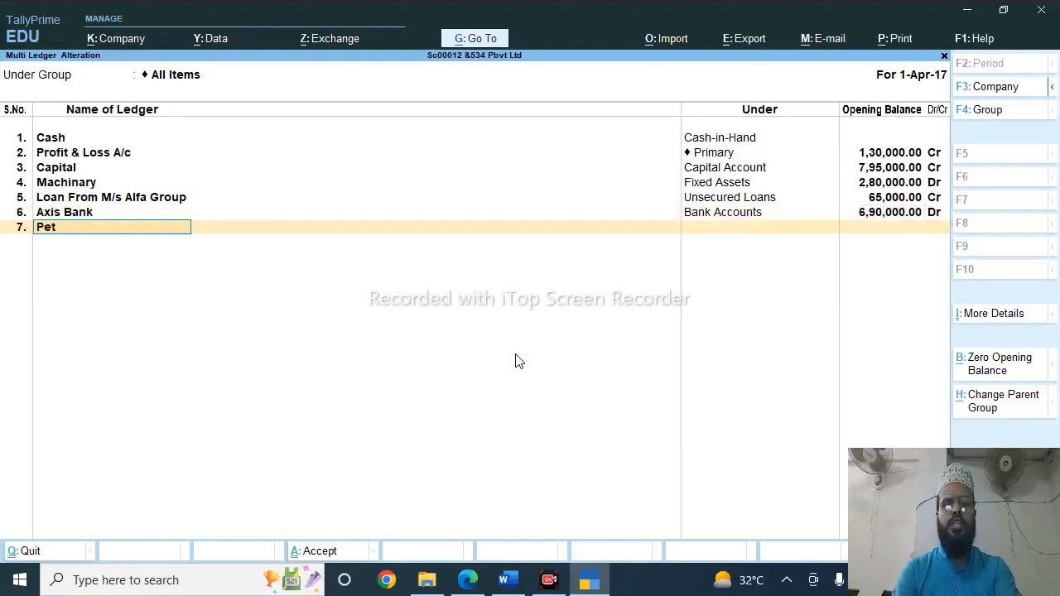
pyautogui.write('ty cash')
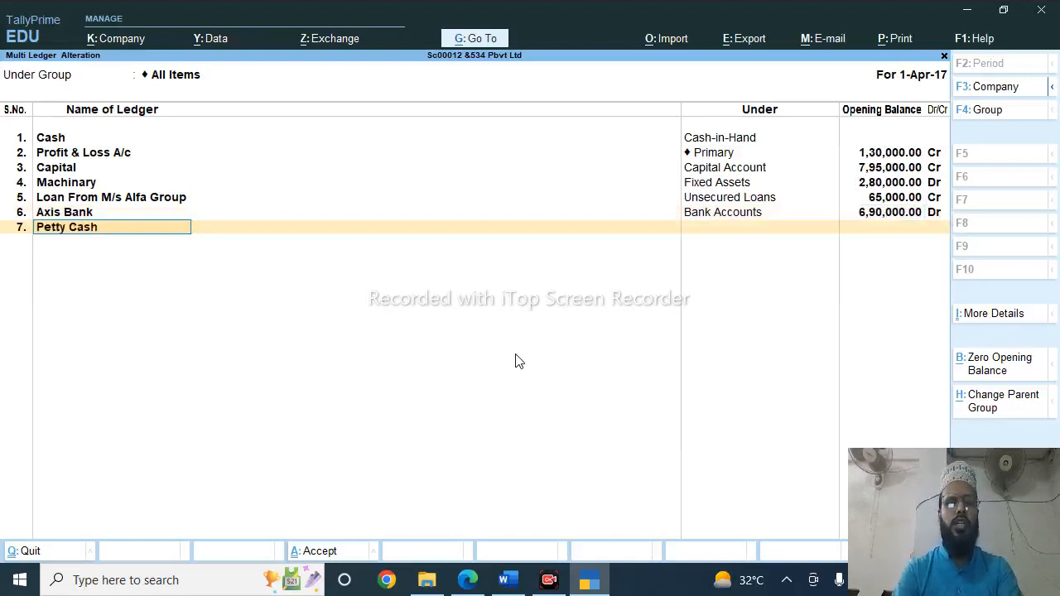
pyautogui.press('Return')
pyautogui.write('C')
pyautogui.press('Down')
pyautogui.press('Up')
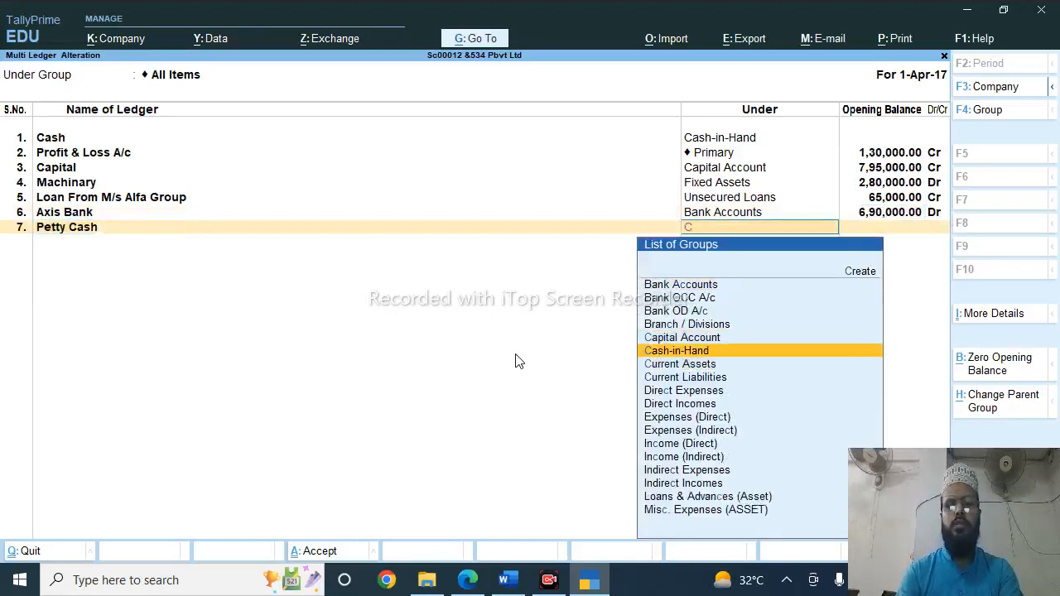
pyautogui.press('Return')
pyautogui.write('45,000')
pyautogui.press('Return')
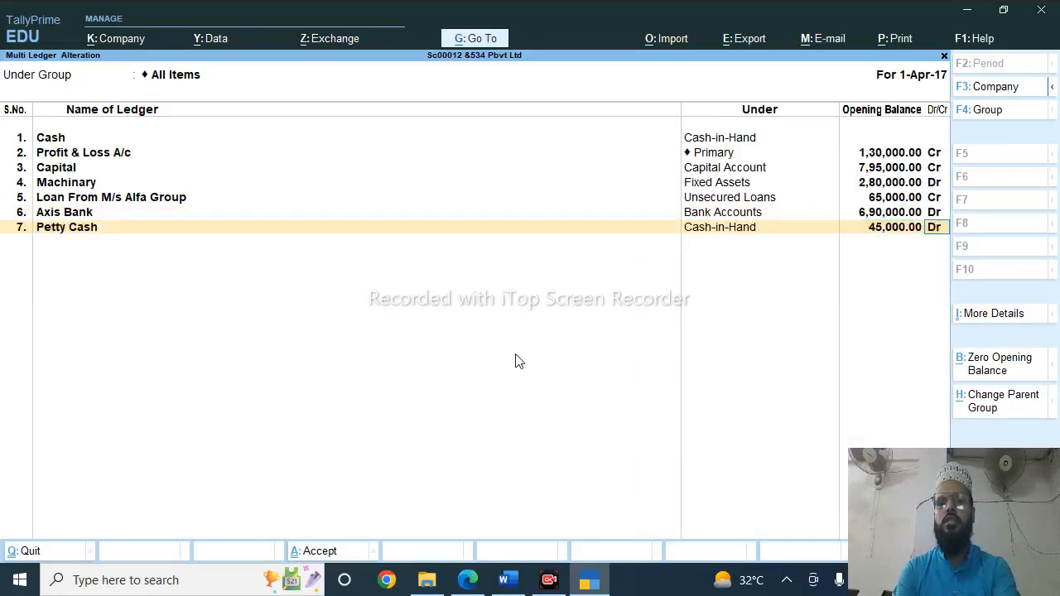
pyautogui.press('Return')
# Check the last ledger in the Word question paper and enter O/s Electercity Bill as the eighth ledger name in TallyPrime
pyautogui.hotkey('alt', 'Tab')
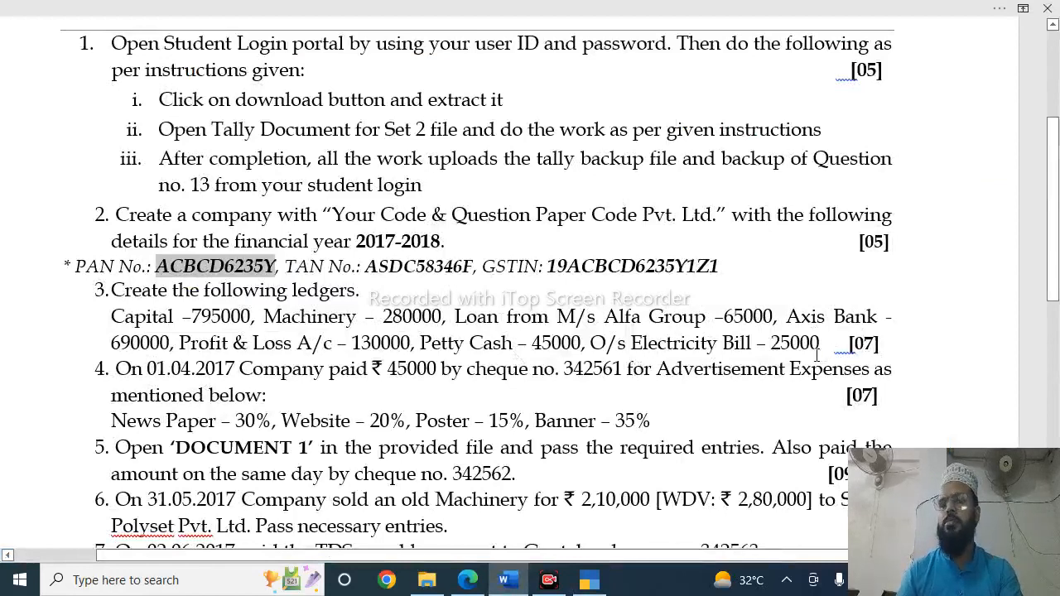
pyautogui.hotkey('alt', 'Tab')
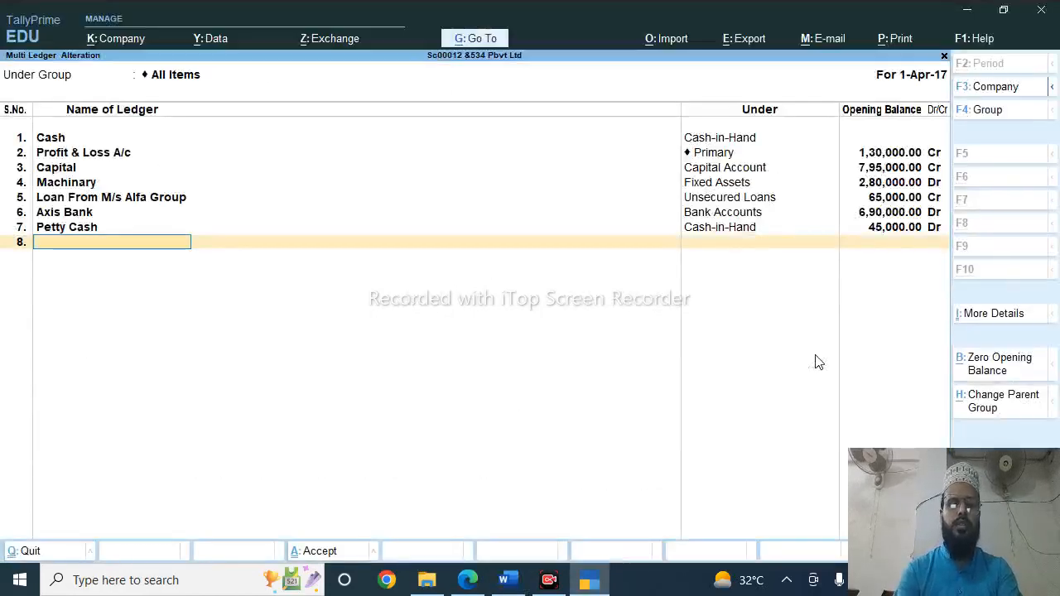
pyautogui.write('O/s El')
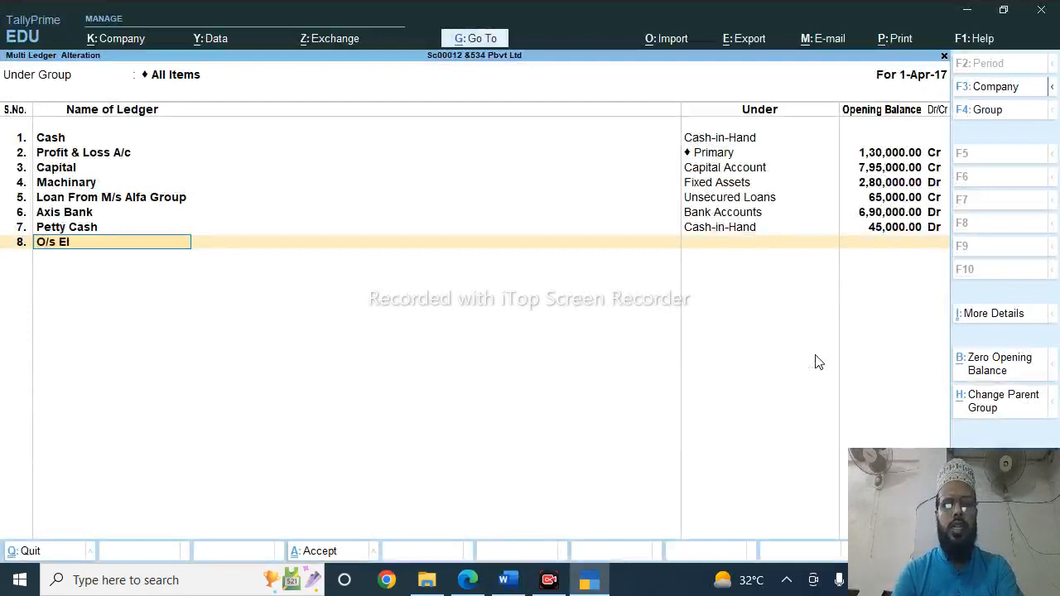
pyautogui.write('ectercity')
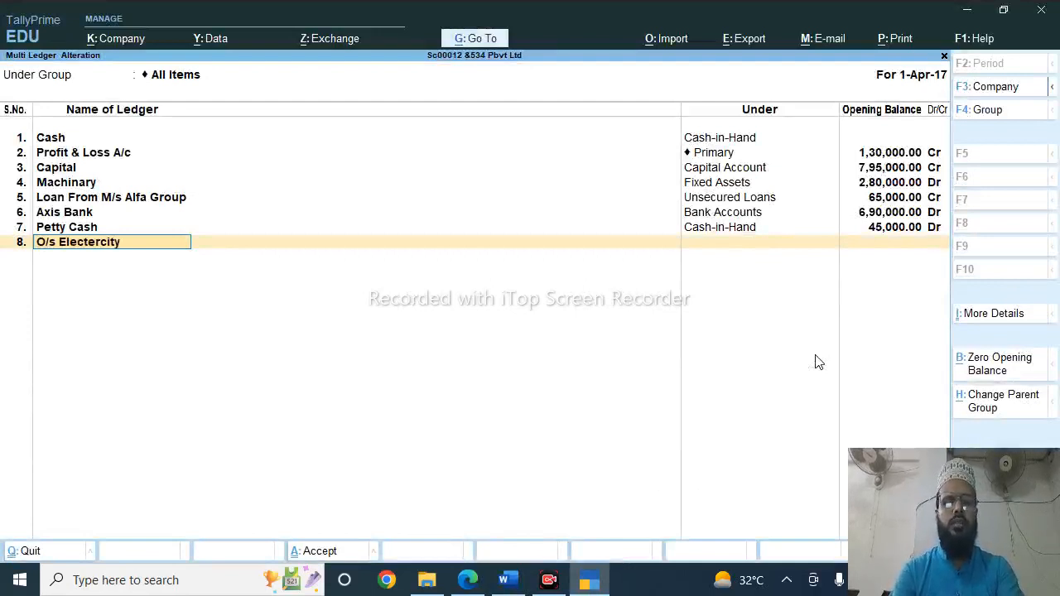
pyautogui.write(' Bill')
pyautogui.press('Return')
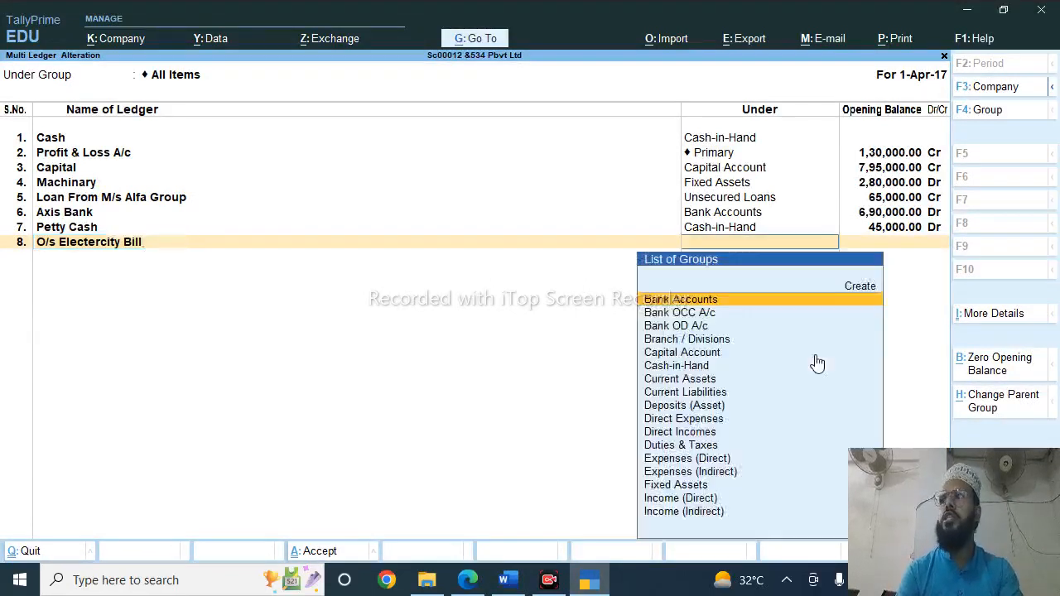
# Create a new group named O/s Exp. under Current Liabilities as the parent of the O/s Electercity Bill ledger
pyautogui.hotkey('alt', 'c')
pyautogui.write('O/s')
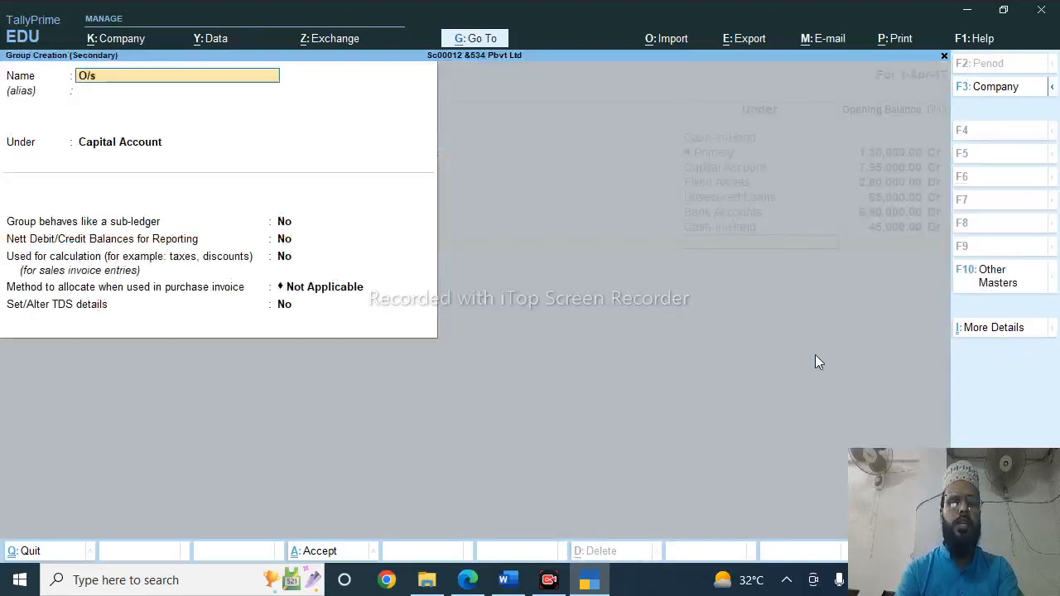
pyautogui.write(' Exp.')
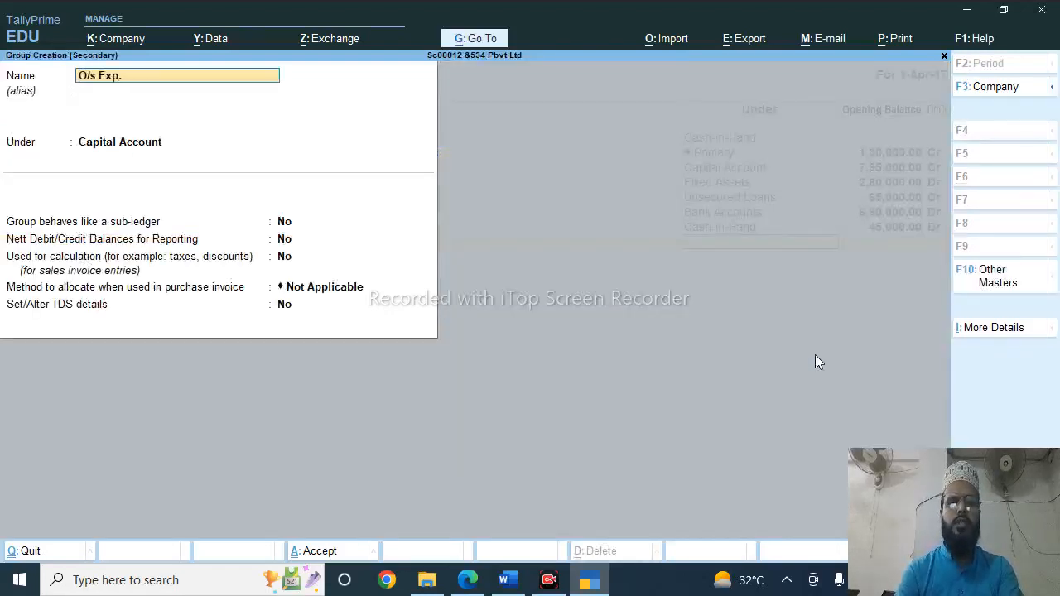
pyautogui.press('Return')
pyautogui.write('C')
pyautogui.press('Down')
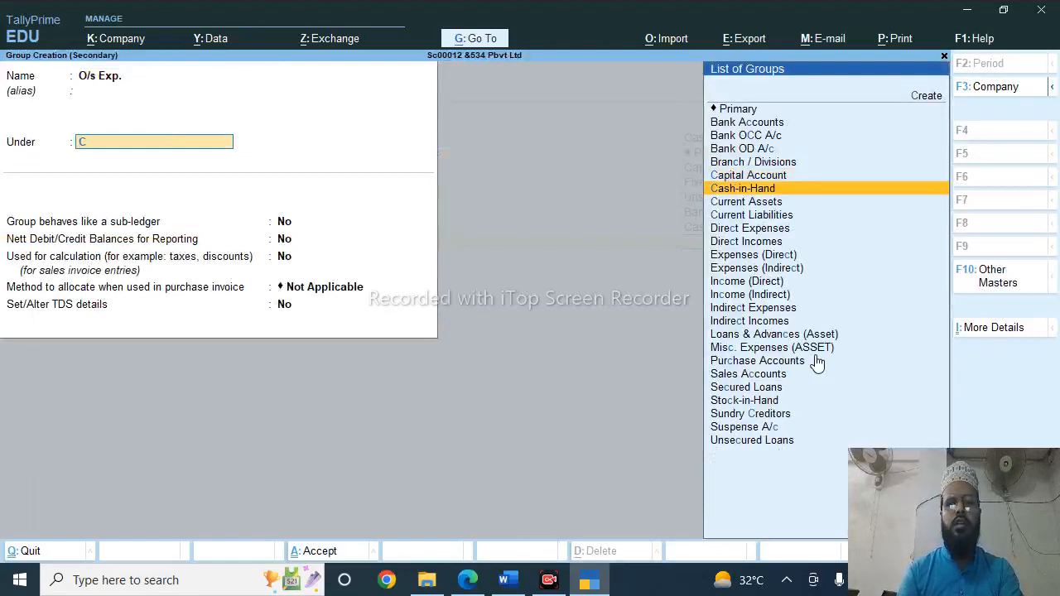
pyautogui.press('Down')
pyautogui.press('Down')
pyautogui.press('Return')
pyautogui.hotkey('ctrl', 'a')
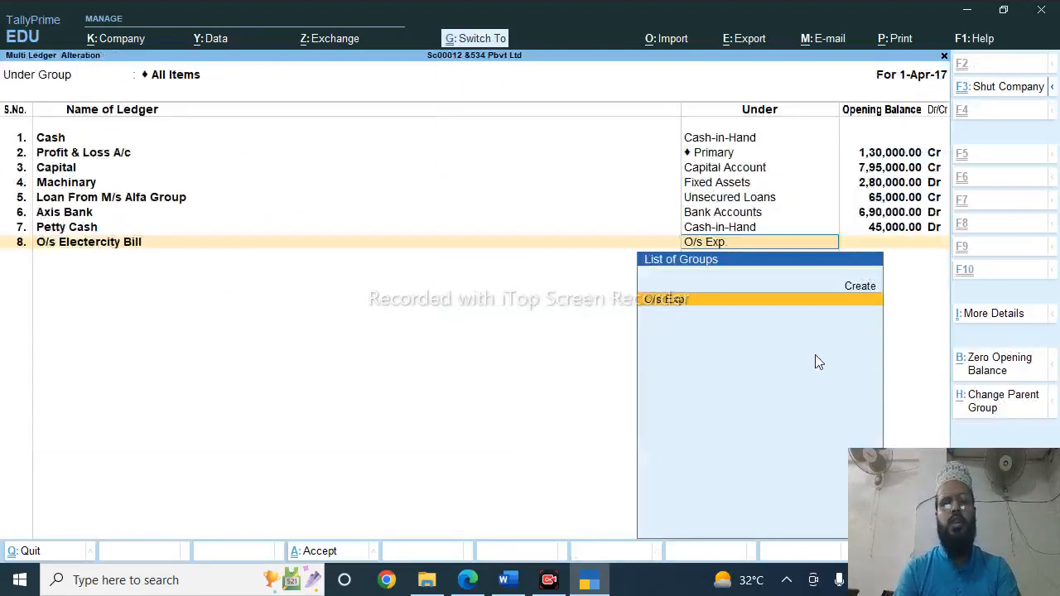
# Set the O/s Electercity Bill opening balance to 25000 Cr under O/s Exp. and save the ledger list
pyautogui.press('Return')
pyautogui.write('25000')
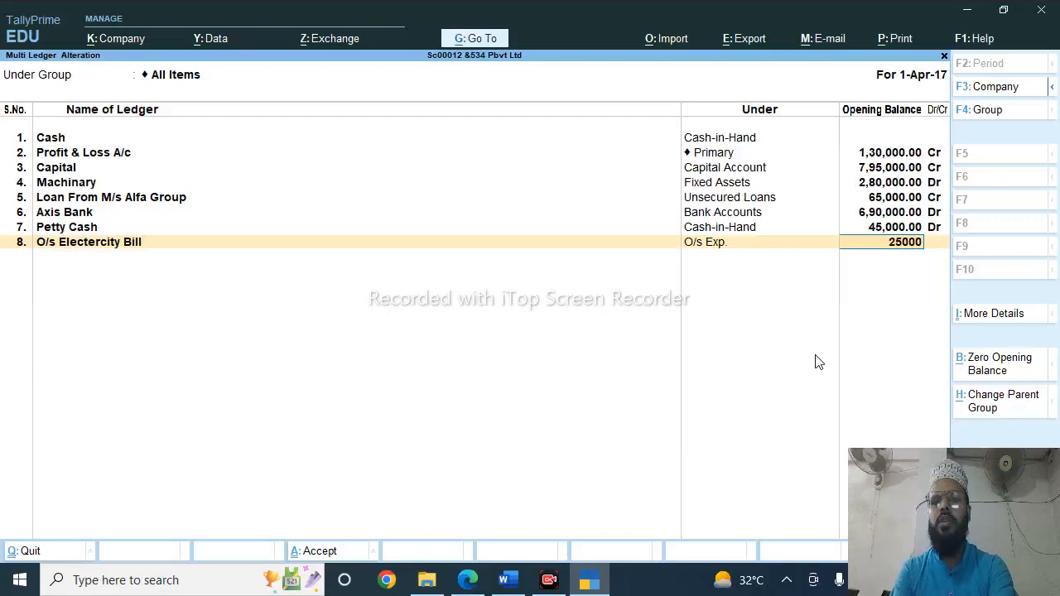
pyautogui.press('Return')
pyautogui.press('Return')
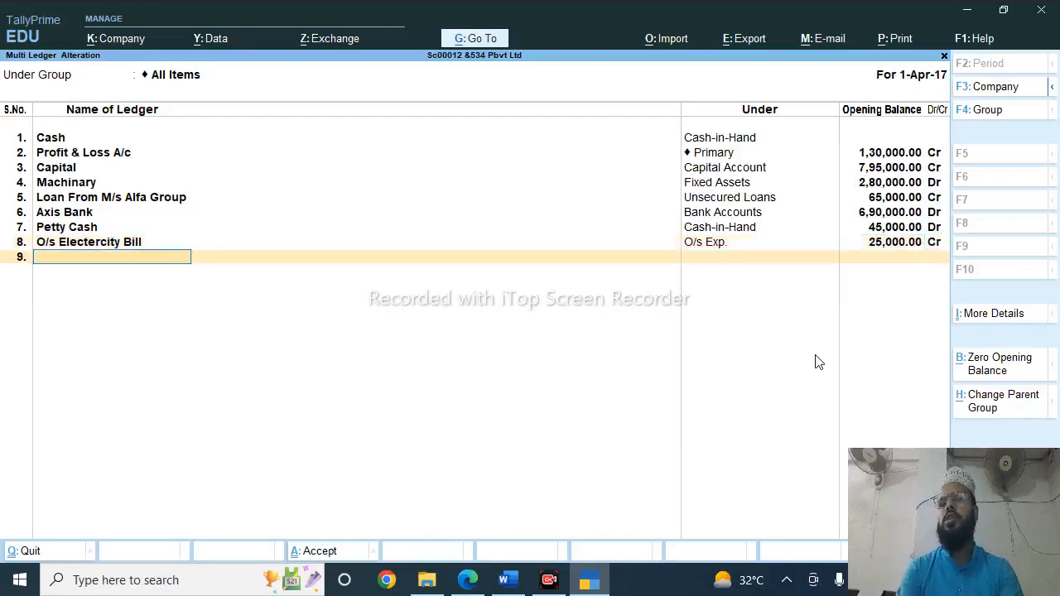
pyautogui.press('Return')
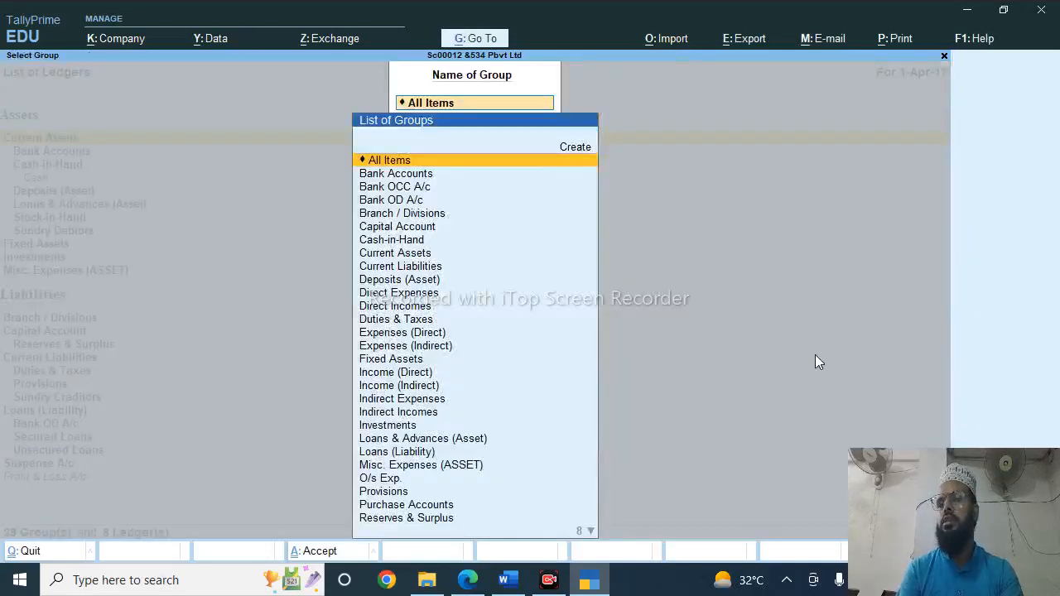
# Read question 4 on the advertisement expenses in the Word question paper and return to TallyPrime
pyautogui.hotkey('alt', 'Tab')
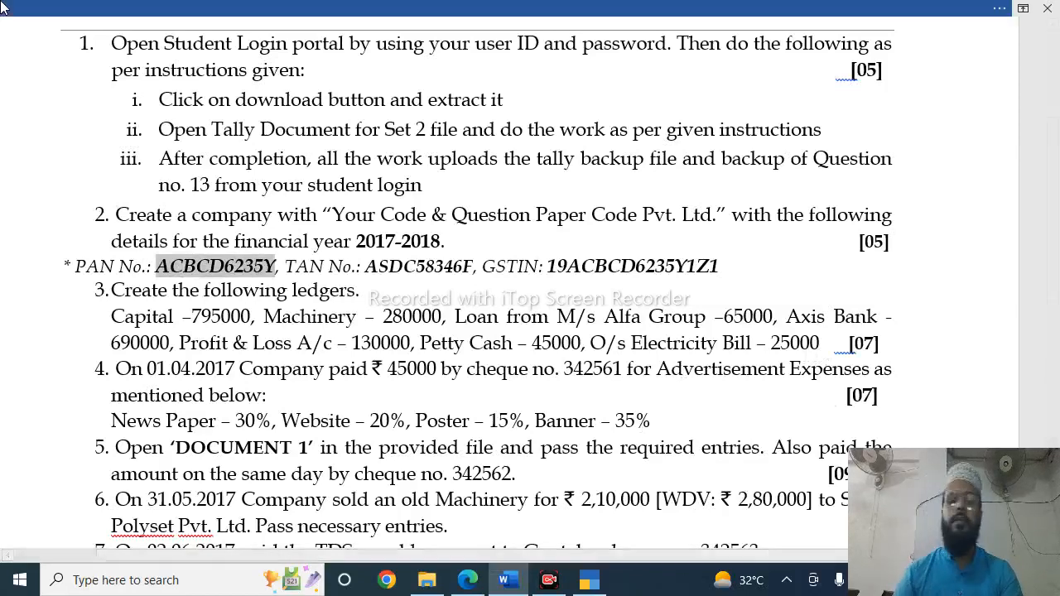
pyautogui.scroll(-1, 60, 324)
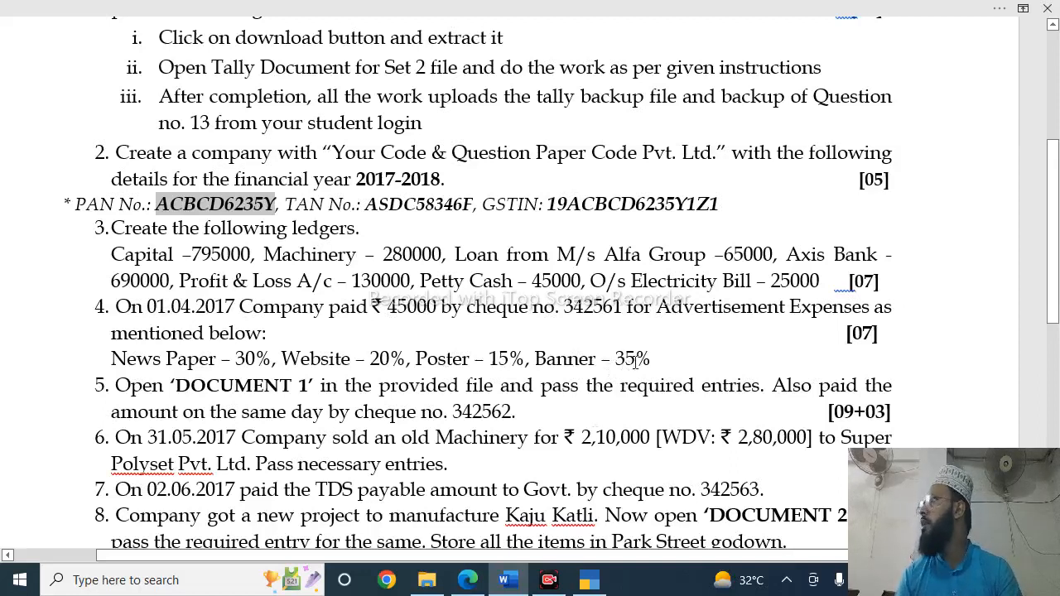
pyautogui.hotkey('alt', 'Tab')
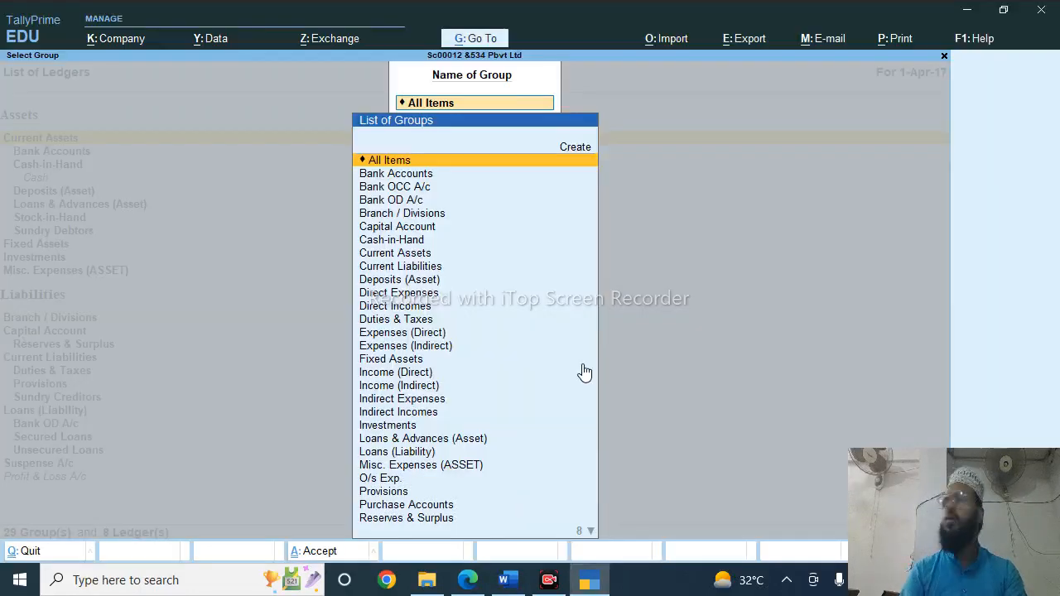
# Enable Cost Centres in the company features and save the settings
pyautogui.press('Escape')
pyautogui.press('Escape')
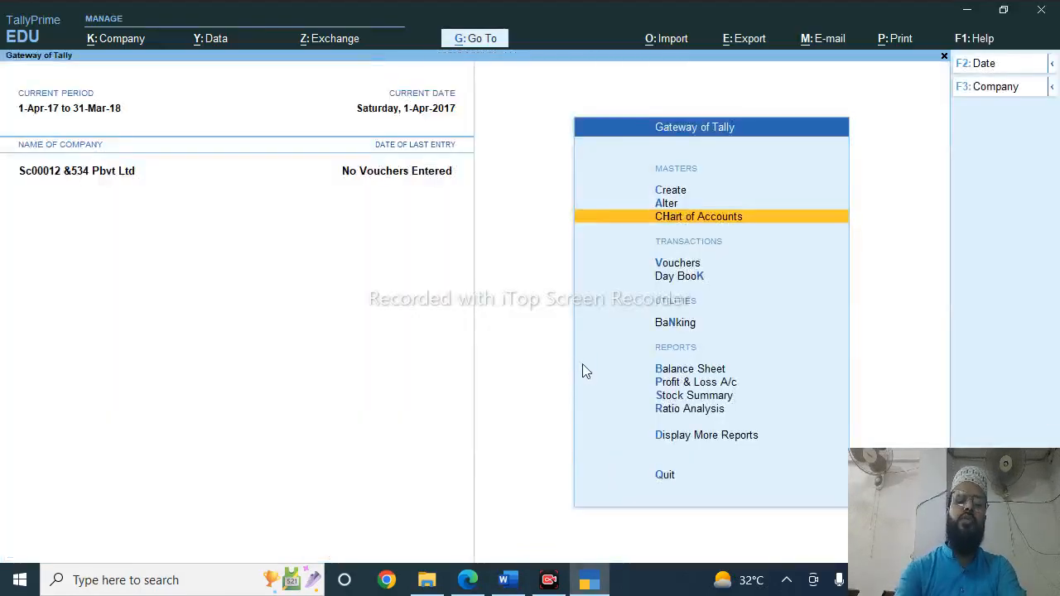
pyautogui.press('F11')
pyautogui.press('Down')
pyautogui.press('Down')
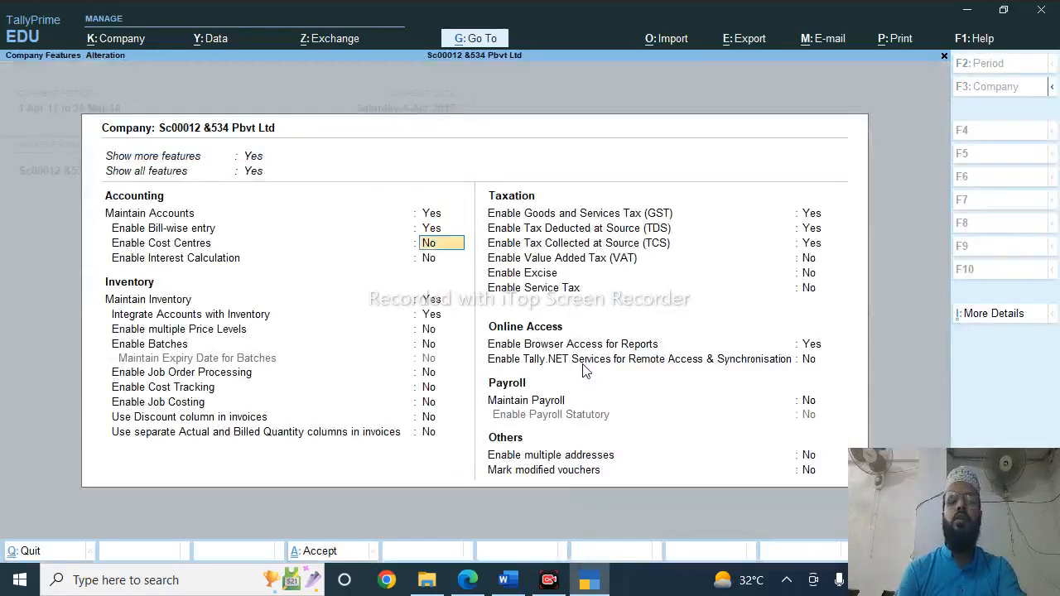
pyautogui.write('y')
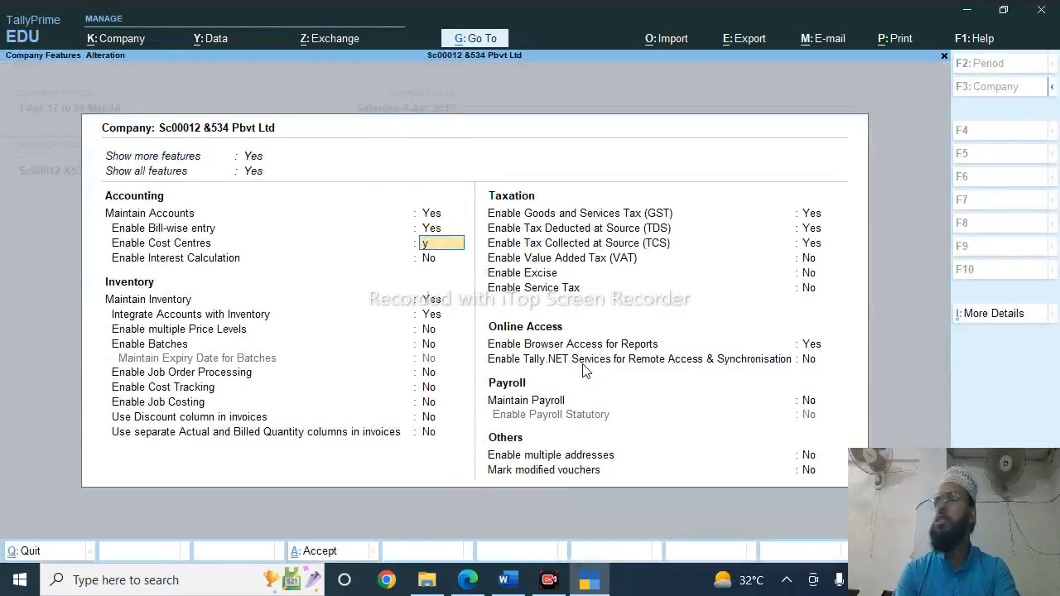
pyautogui.press('Return')
pyautogui.press('ctrl')
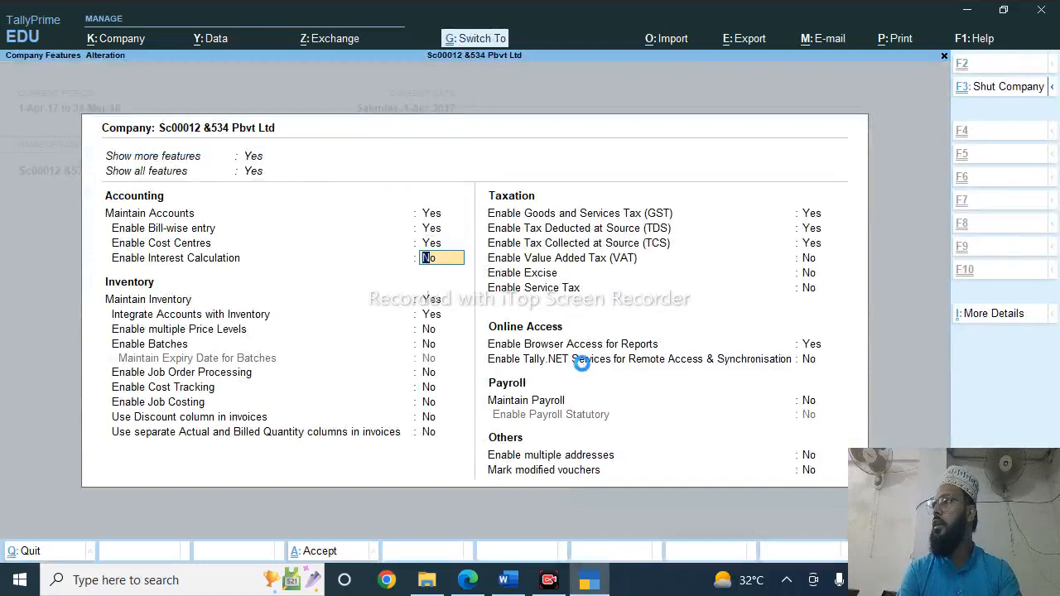
pyautogui.hotkey('ctrl', 'a')
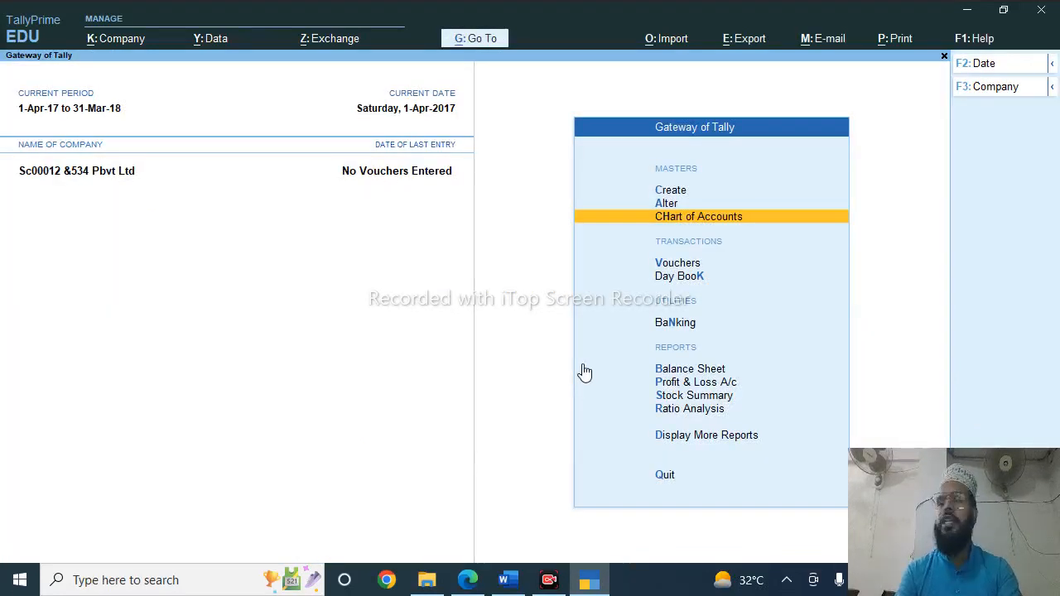
# Create a new cost category named Advertisment, keeping revenue item allocation at Yes and non-revenue at No
pyautogui.press('Up')
pyautogui.press('Up')
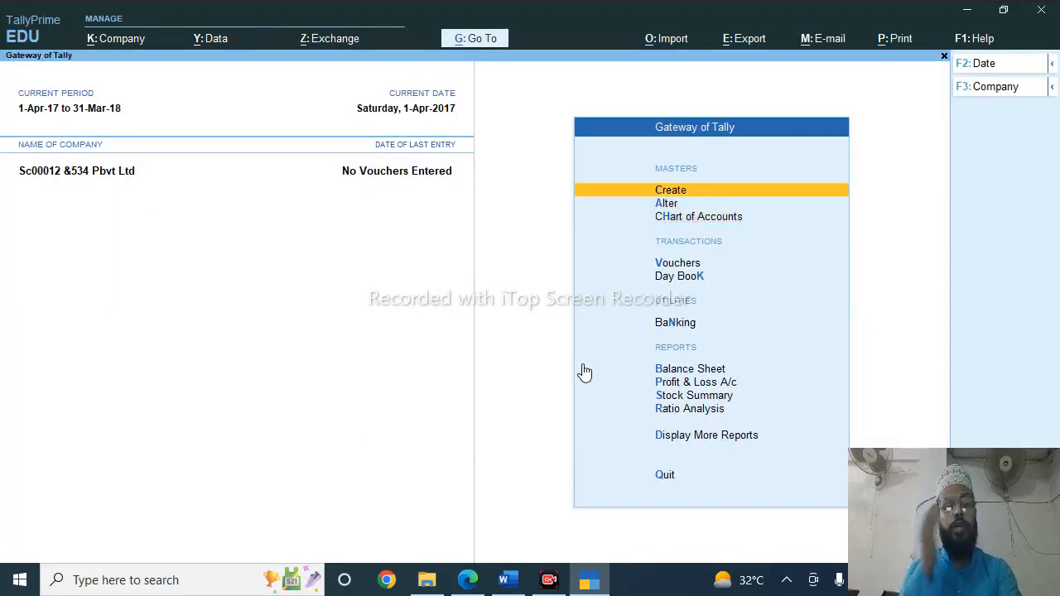
pyautogui.press('Return')
pyautogui.press('Up')
pyautogui.press('Up')
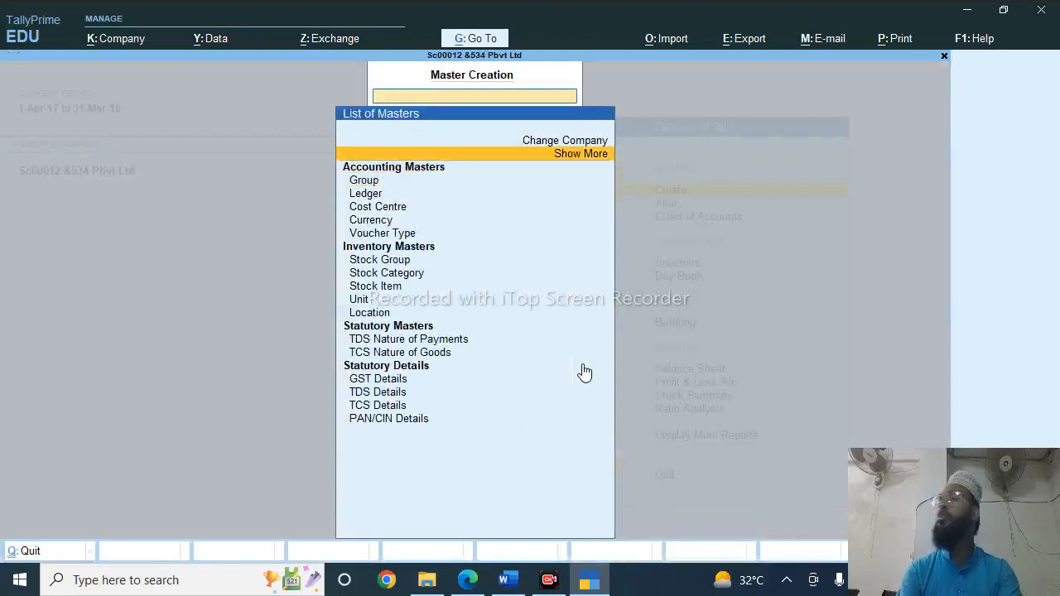
pyautogui.press('Return')
pyautogui.press('Down')
pyautogui.press('Down')
pyautogui.press('Down')
pyautogui.press('Down')
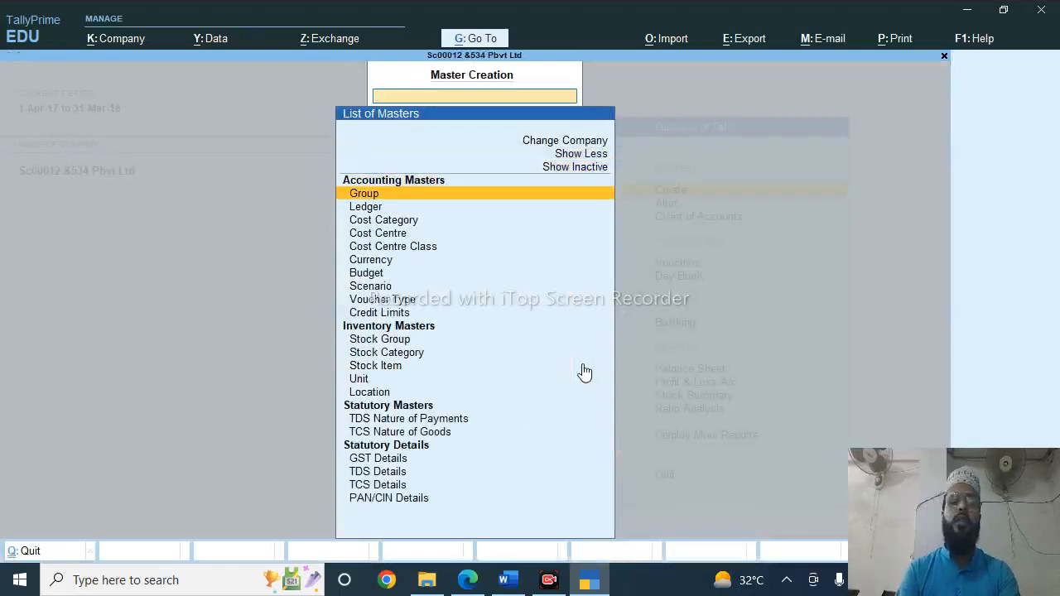
pyautogui.press('Return')
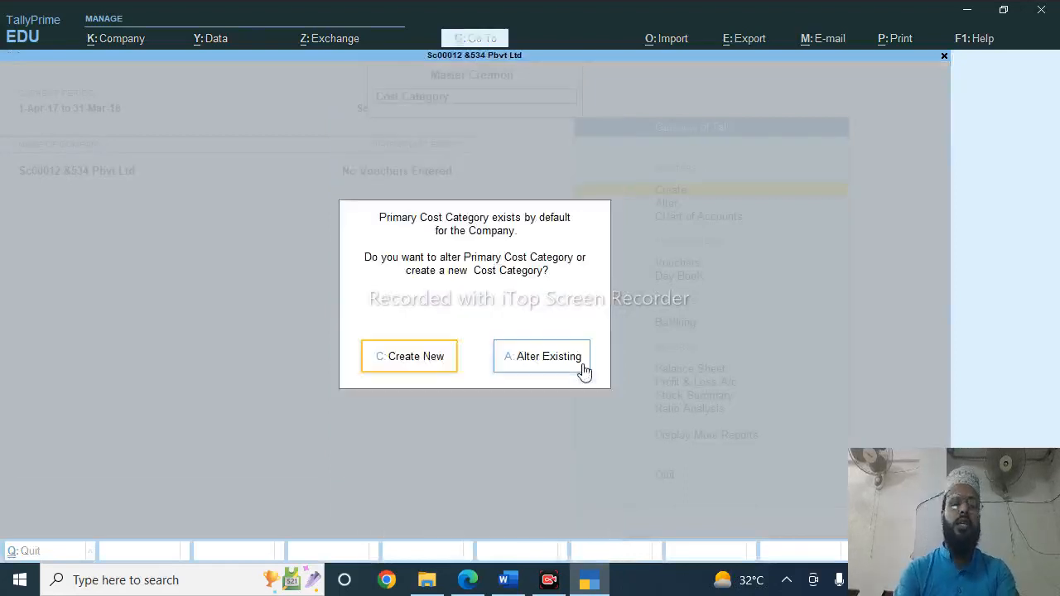
pyautogui.press('Return')
pyautogui.write('Adver')
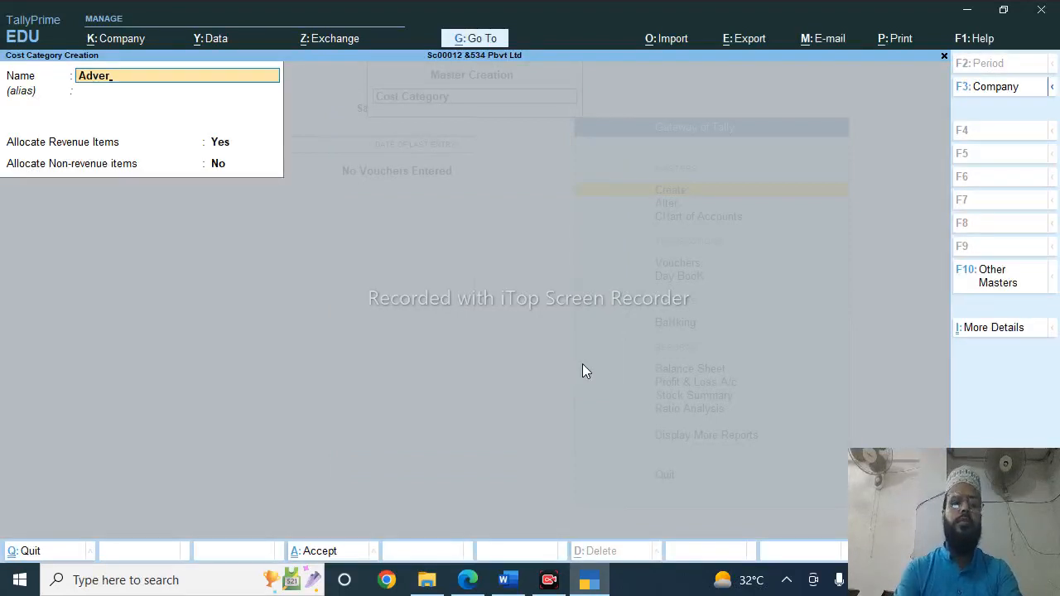
pyautogui.write('tisment')
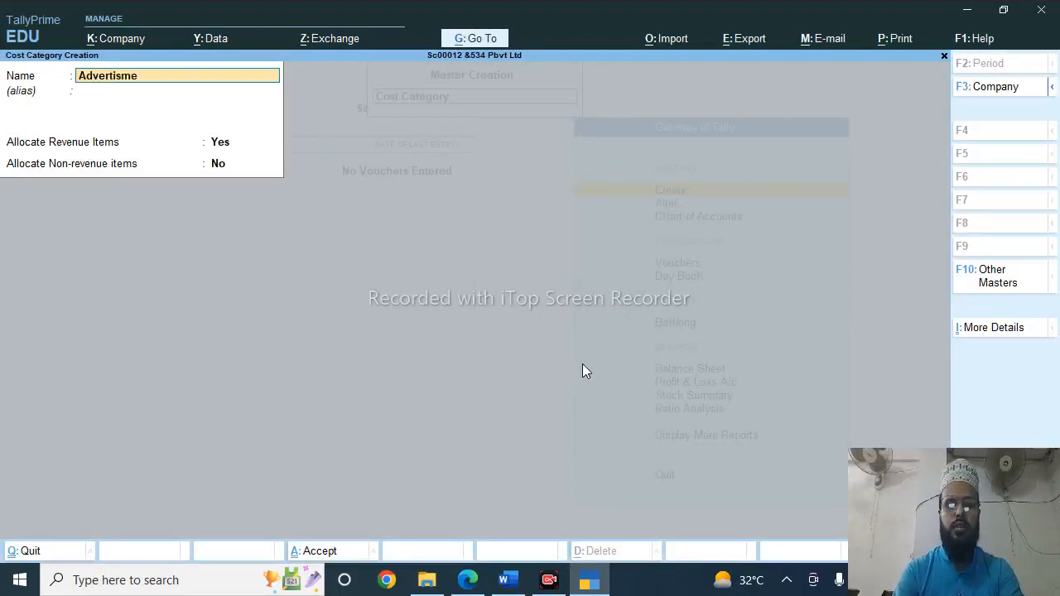
pyautogui.press('Return')
pyautogui.press('Return')
pyautogui.press('Return')
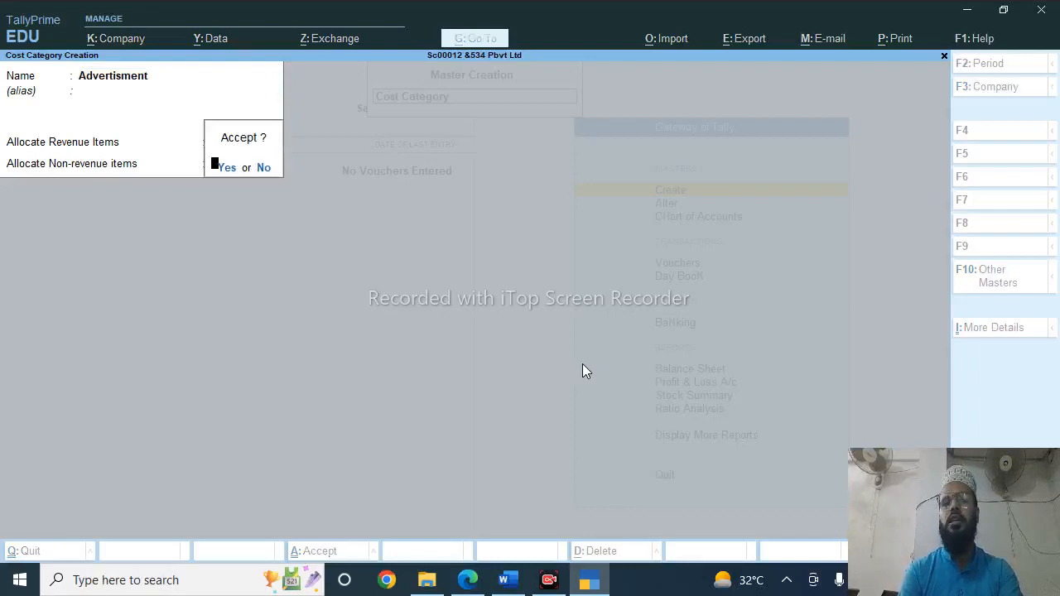
pyautogui.press('Return')
pyautogui.press('Escape')
pyautogui.press('Return')
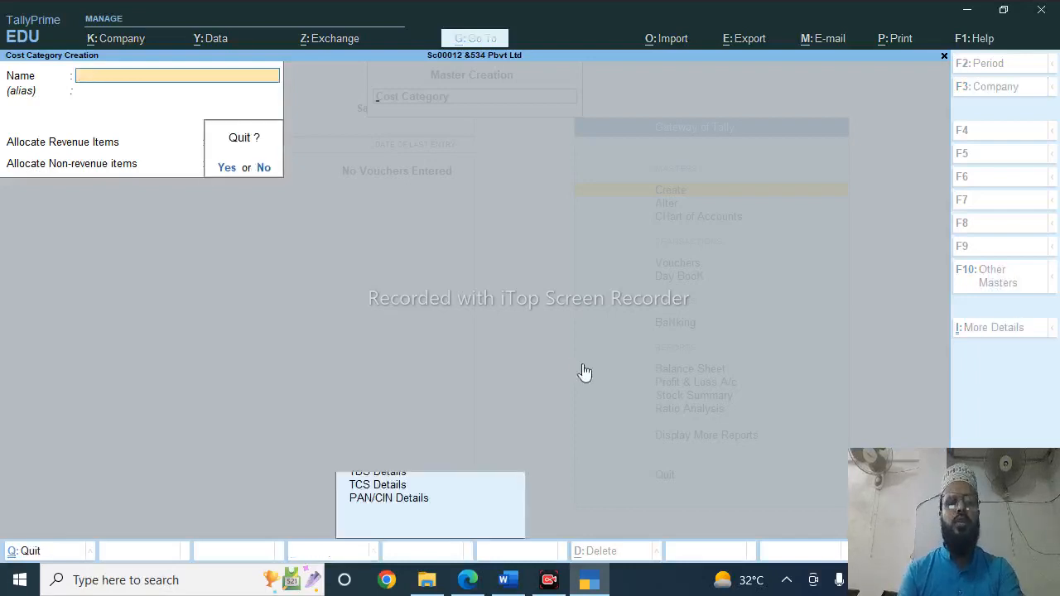
# Create the cost centre News Paper in the Advertisment category under Primary, checking its name in the Word question paper
pyautogui.press('Down')
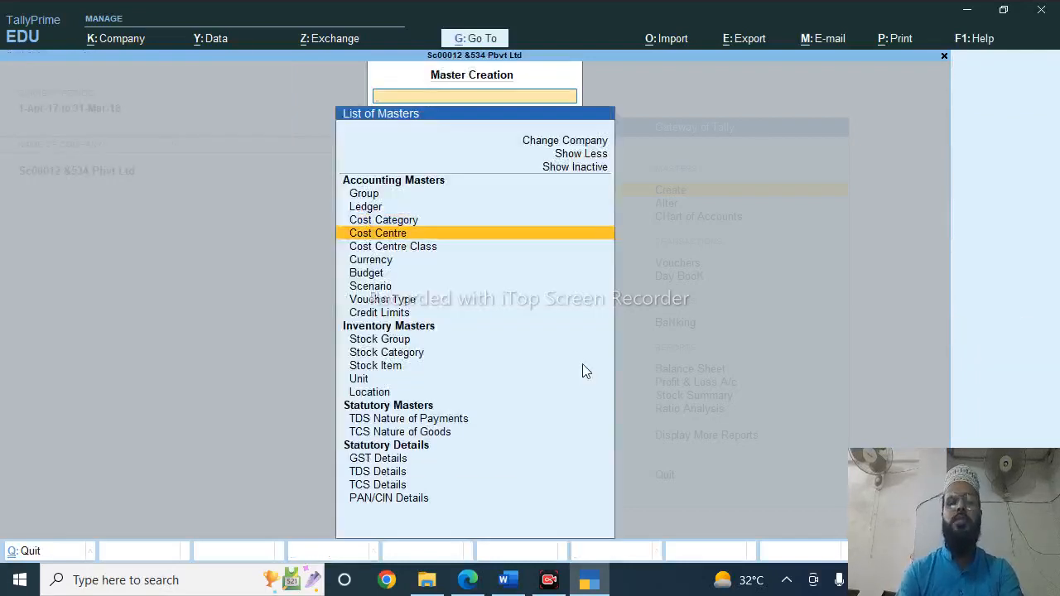
pyautogui.press('Return')
pyautogui.write('Adv')
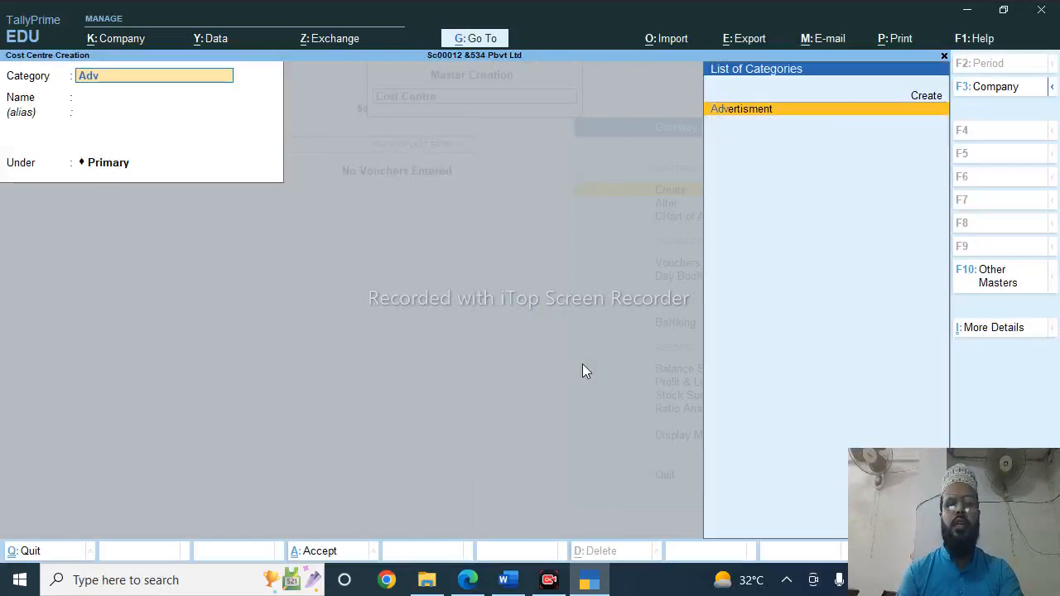
pyautogui.press('Return')
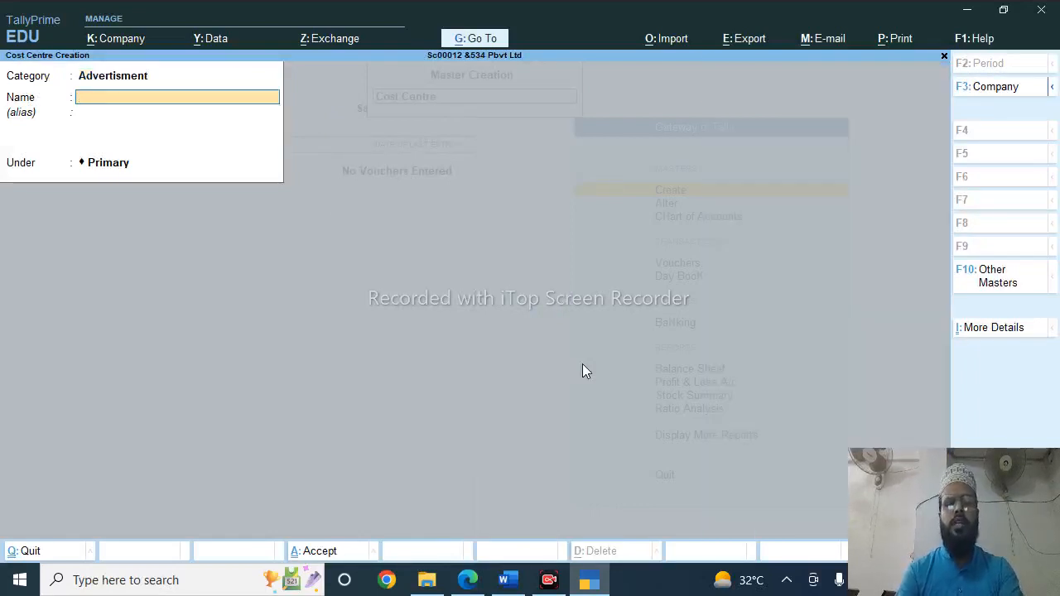
pyautogui.hotkey('alt', 'Tab')
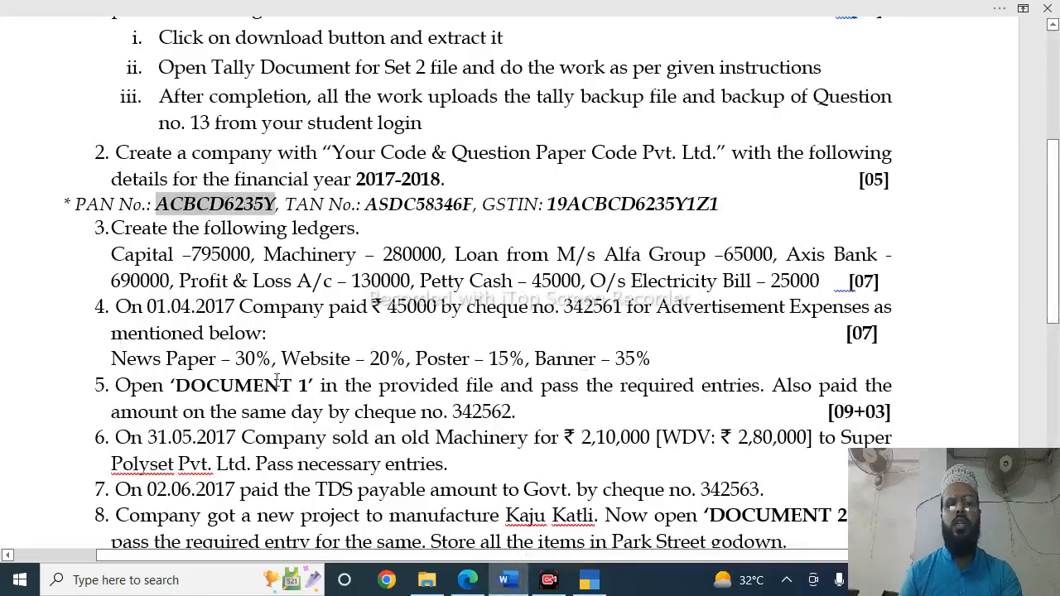
pyautogui.hotkey('alt', 'Tab')
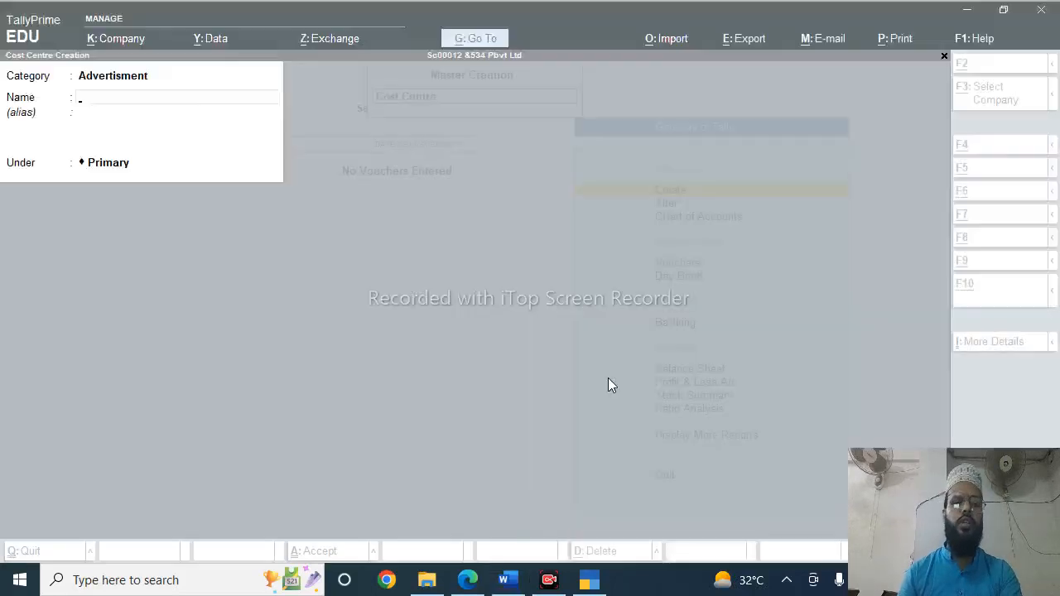
pyautogui.write('News Pap')
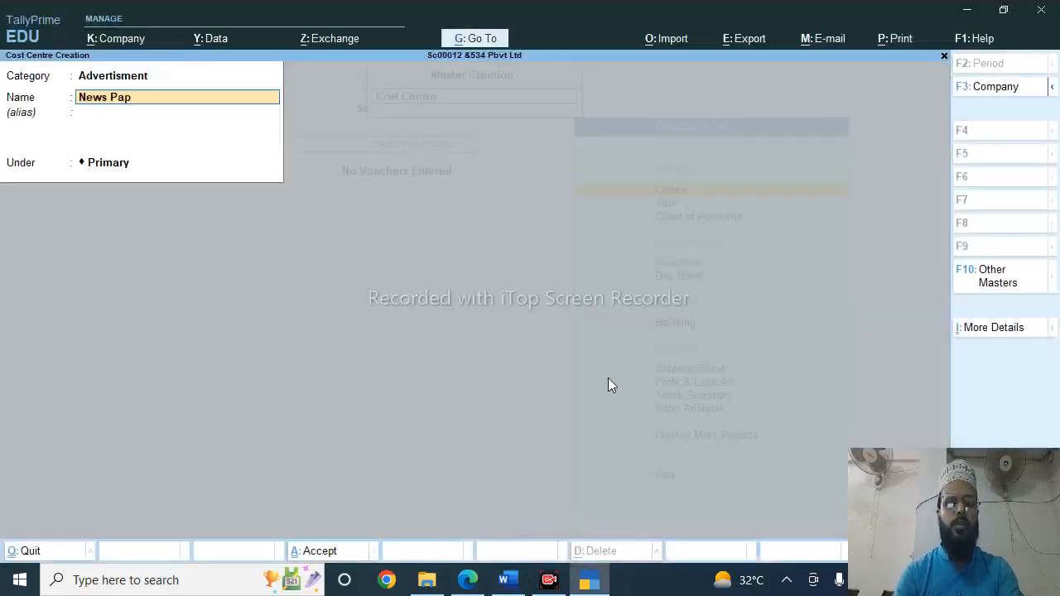
pyautogui.write('er')
pyautogui.press('Return')
pyautogui.press('Return')
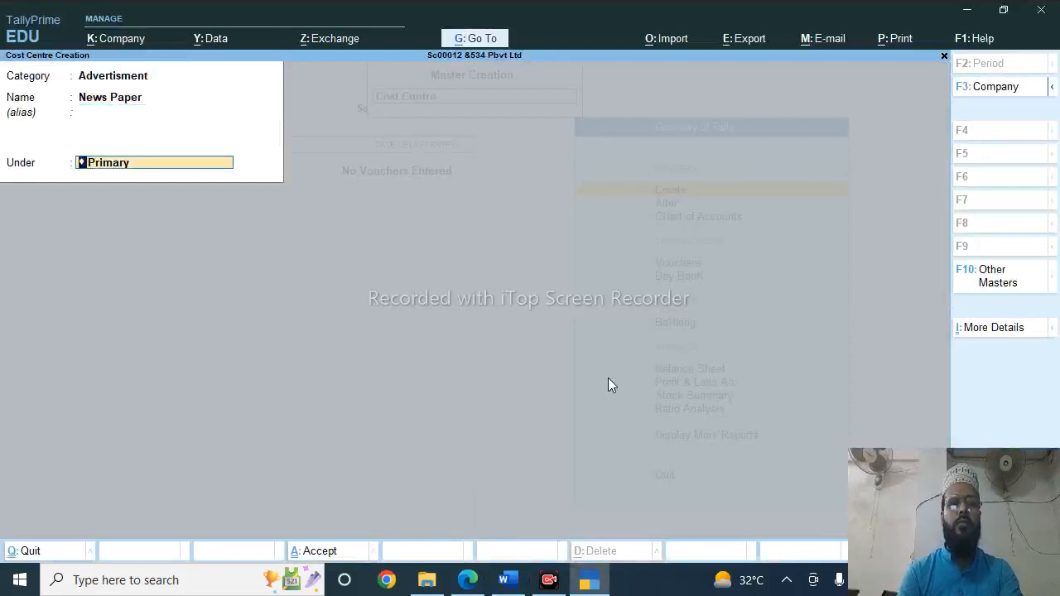
pyautogui.press('Return')
pyautogui.press('Return')
pyautogui.write('P')
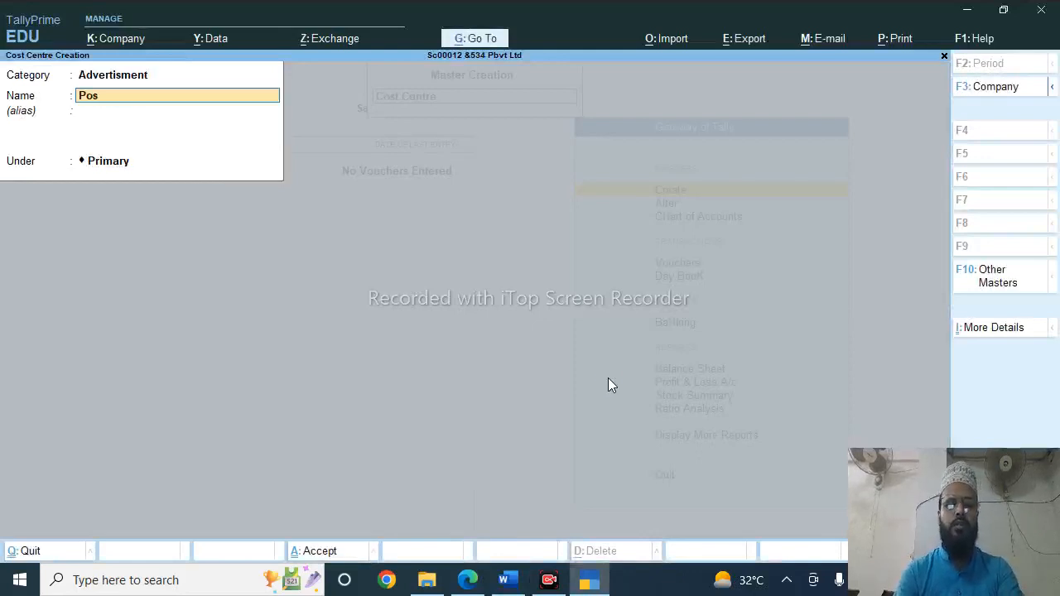
pyautogui.write('os')
pyautogui.press('BackSpace')
pyautogui.press('BackSpace')
pyautogui.press('BackSpace')
# Create the cost centre Website in the Advertisment category under Primary
pyautogui.write('W')
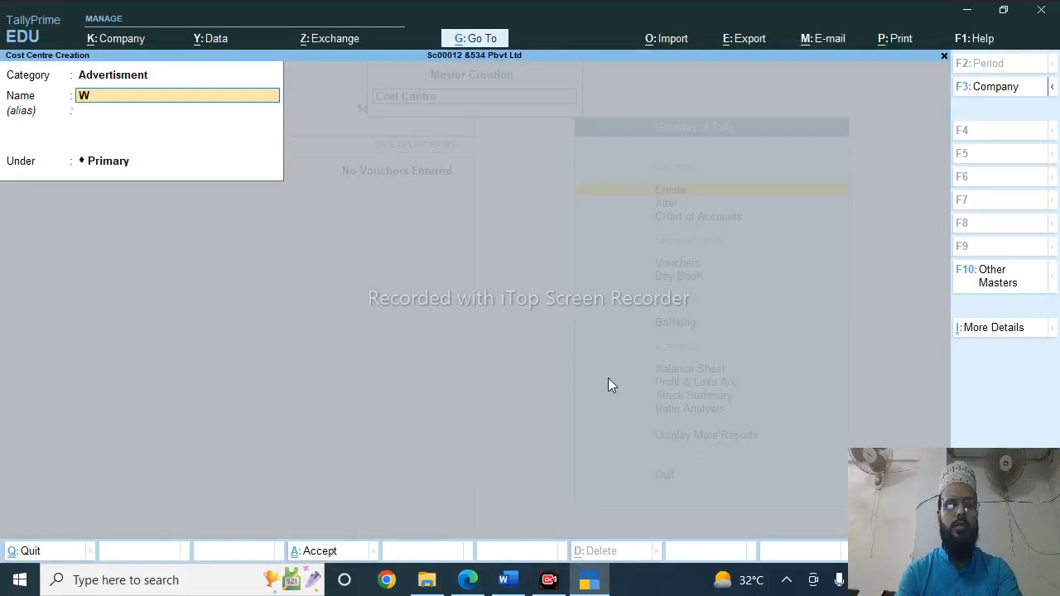
pyautogui.write('ebsite')
pyautogui.press('Return')
pyautogui.press('Return')
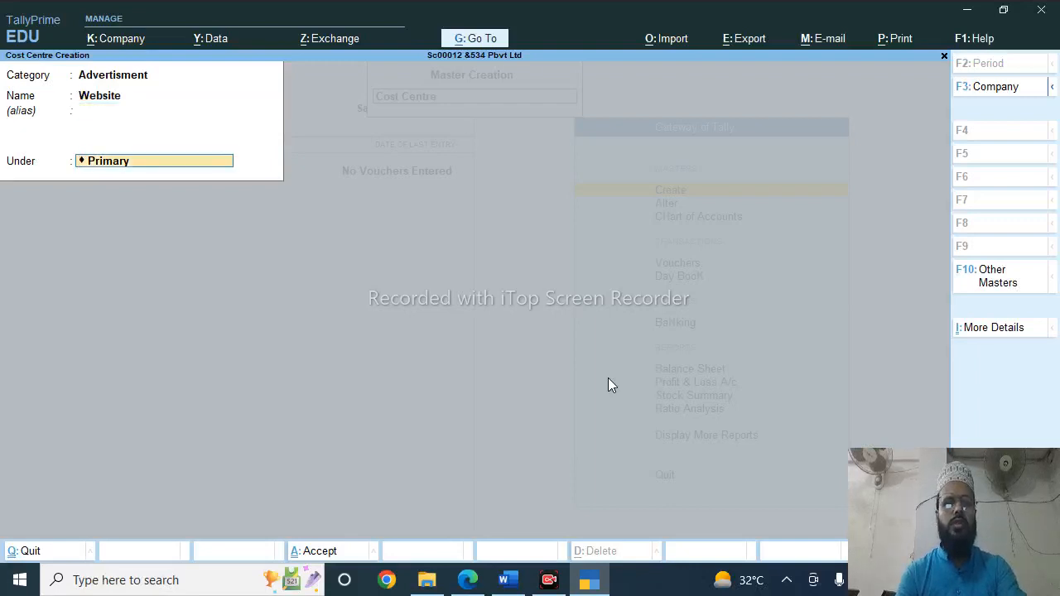
pyautogui.press('Return')
pyautogui.press('Return')
# Create the cost centre Poster in the Advertisment category under Primary
pyautogui.write('Pos')
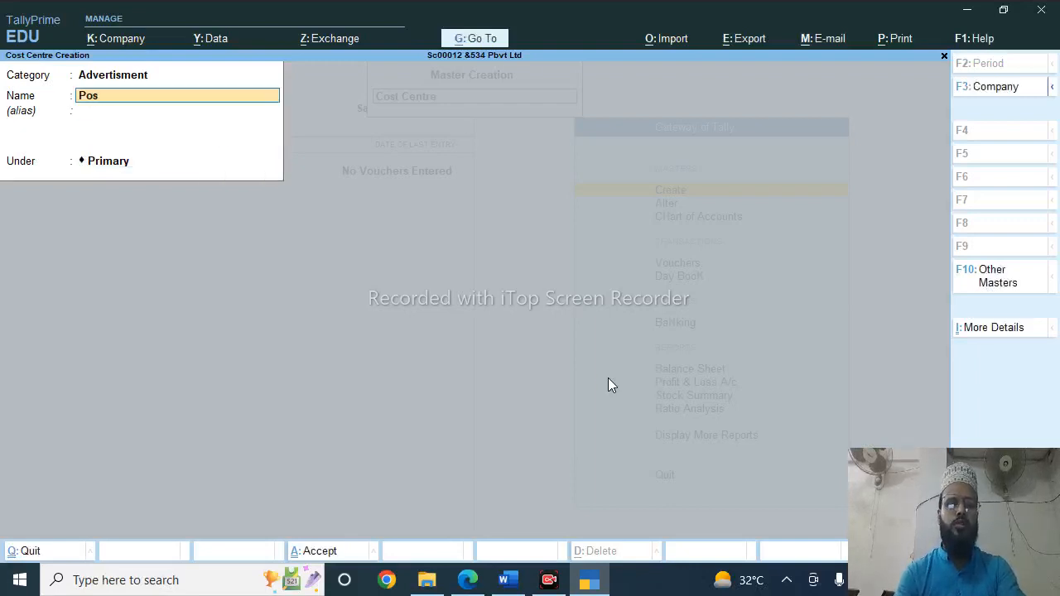
pyautogui.write('ter')
pyautogui.press('Return')
pyautogui.press('Return')
pyautogui.press('Return')
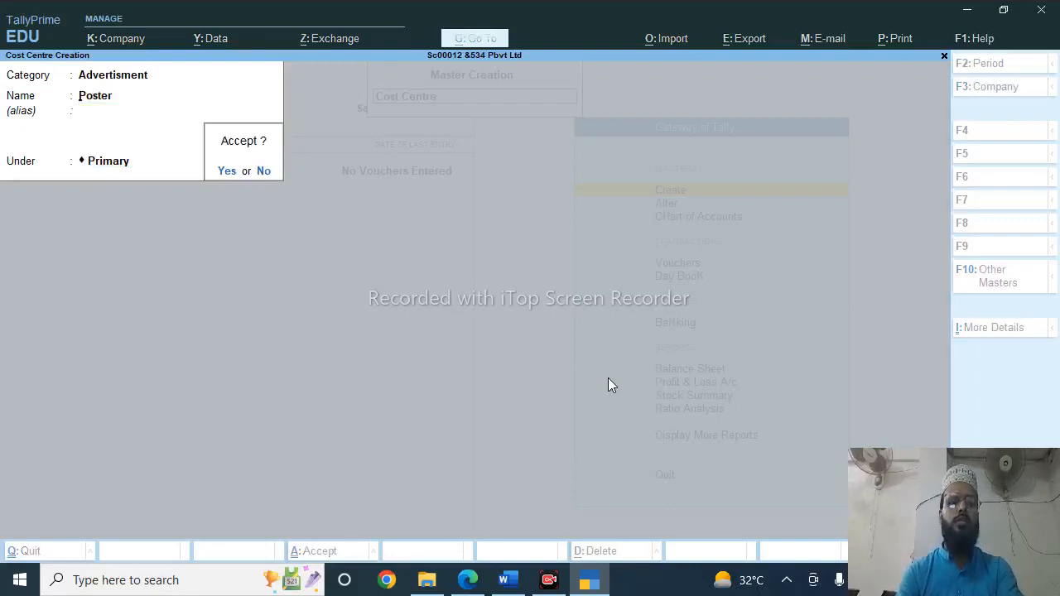
pyautogui.press('Return')
# Create the cost centre Banner in the Advertisment category under Primary and leave cost centre creation
pyautogui.write('Bann')
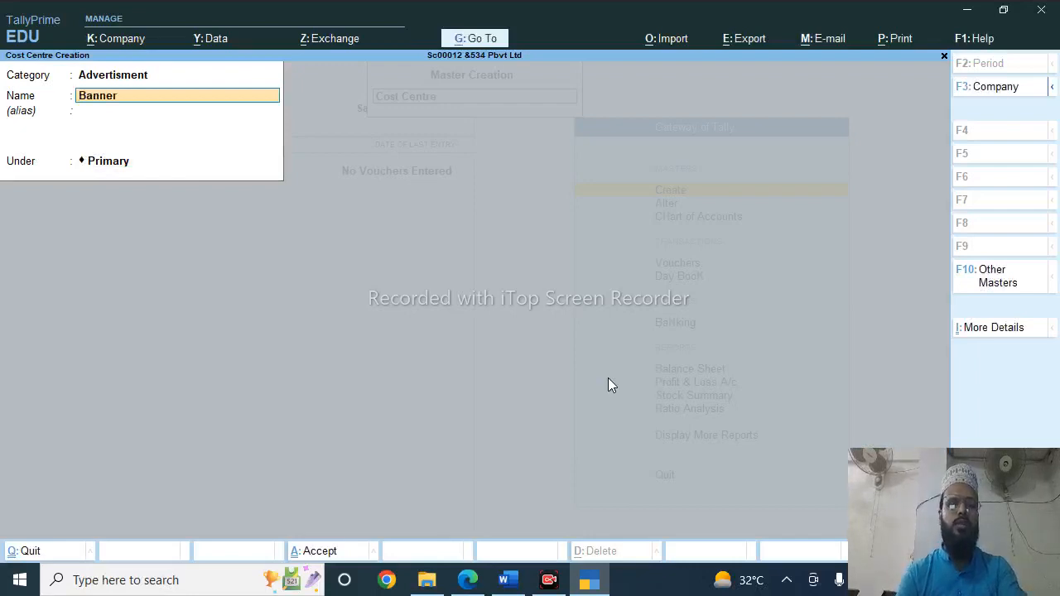
pyautogui.write('er')
pyautogui.press('Return')
pyautogui.press('Return')
pyautogui.press('Return')
pyautogui.press('Return')
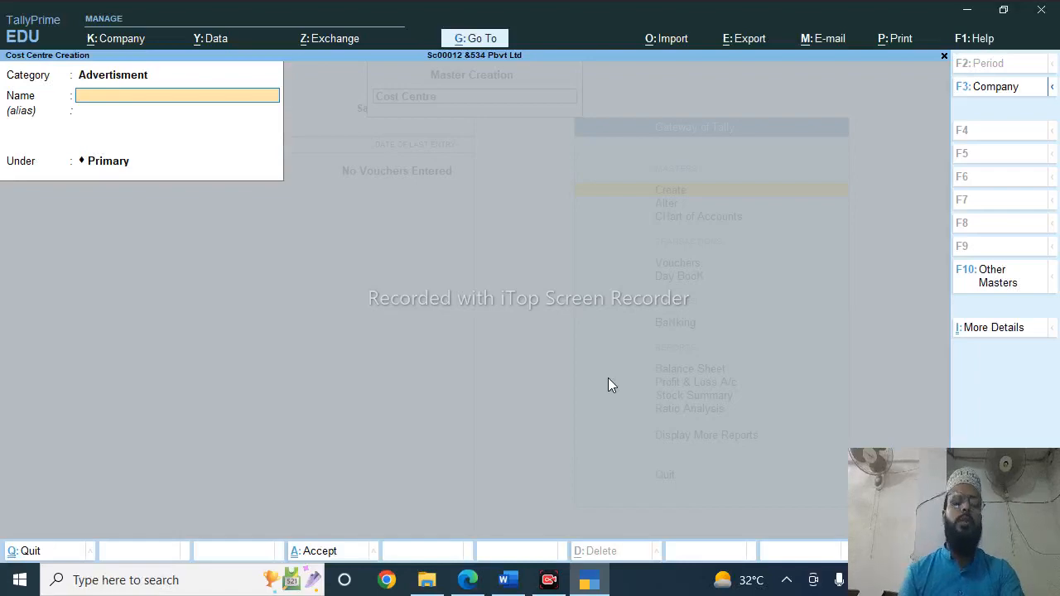
pyautogui.press('Escape')
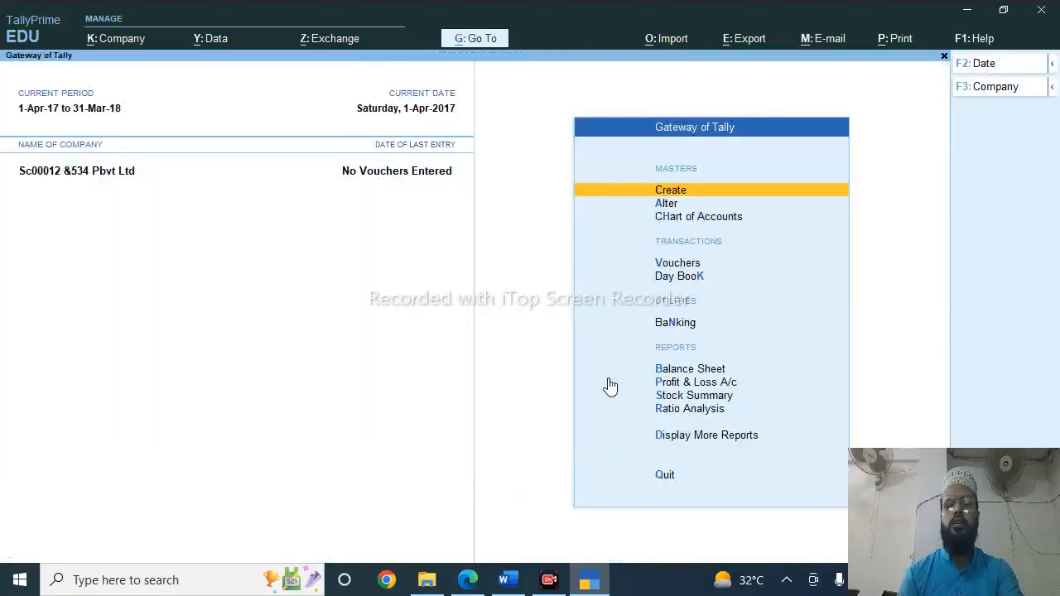
# Expand the full list of masters and start creating a cost centre class
pyautogui.press('Return')
pyautogui.press('Down')
pyautogui.press('Down')
pyautogui.press('Up')
pyautogui.press('Up')
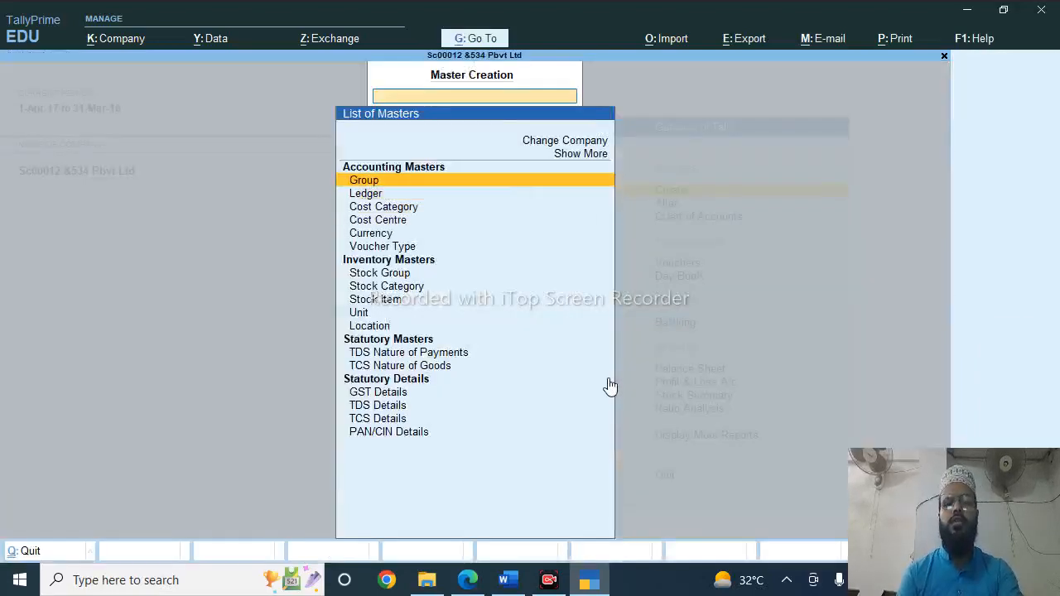
pyautogui.press('Up')
pyautogui.press('Return')
pyautogui.press('Down')
pyautogui.press('Down')
pyautogui.press('Down')
pyautogui.press('Down')
pyautogui.press('Down')
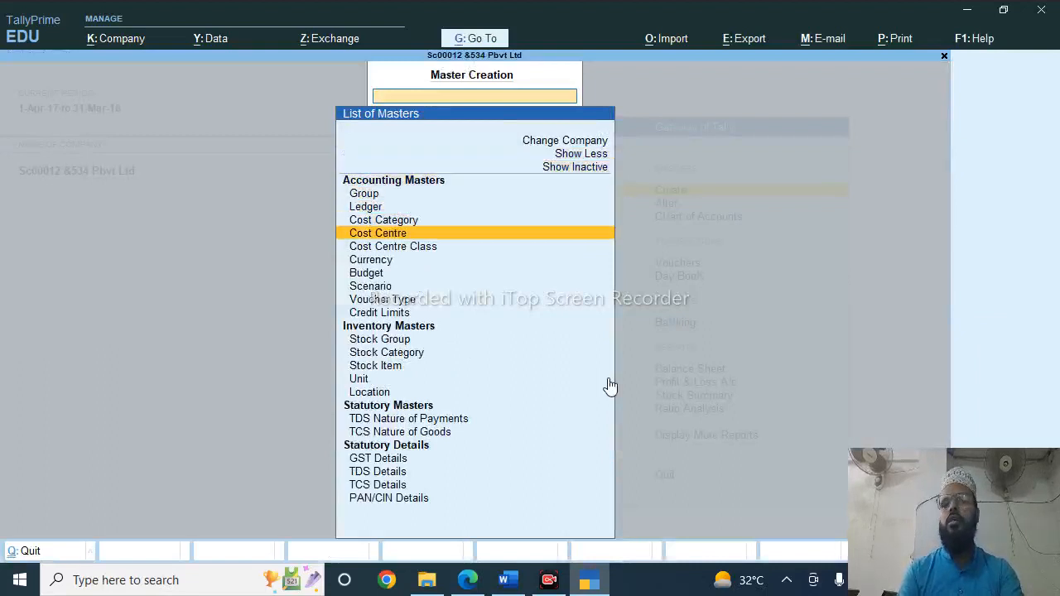
pyautogui.press('Down')
pyautogui.press('Return')
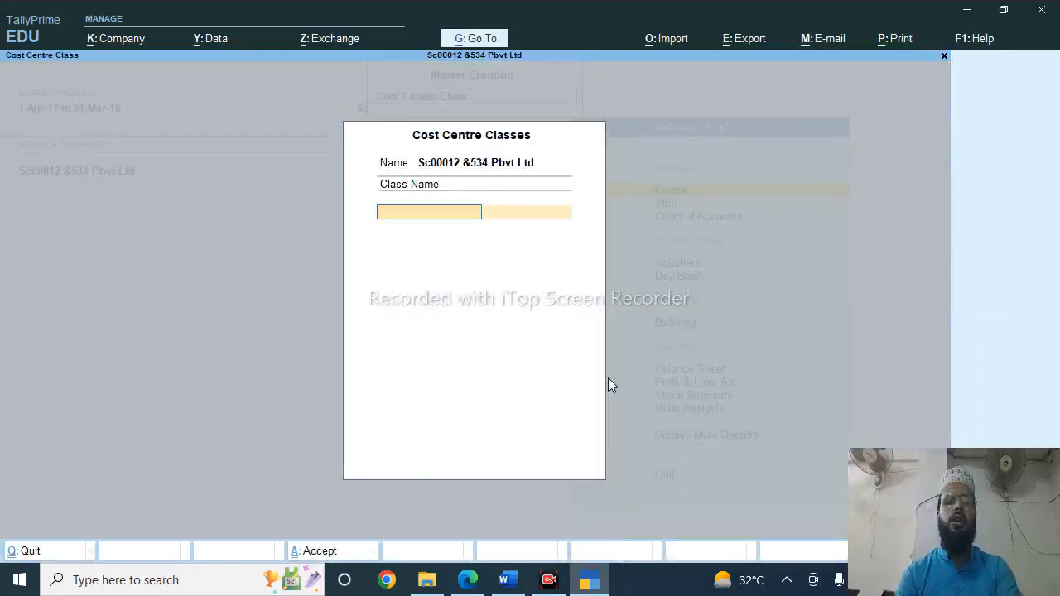
# Name the cost centre class Advertisment and choose the Advertisment cost category for its allocation
pyautogui.write('Advert')
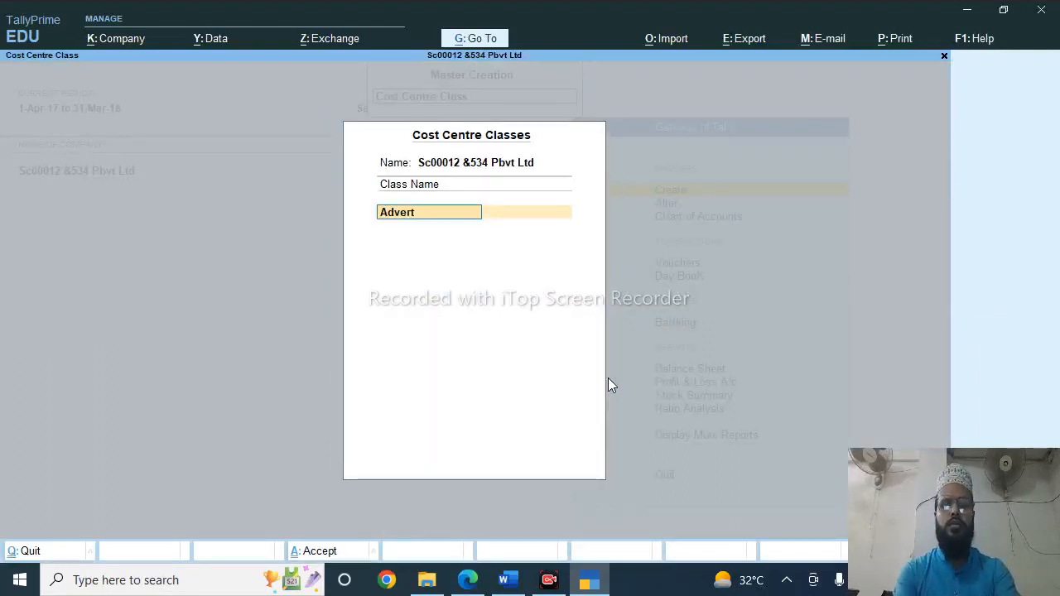
pyautogui.write('isment')
pyautogui.press('Return')
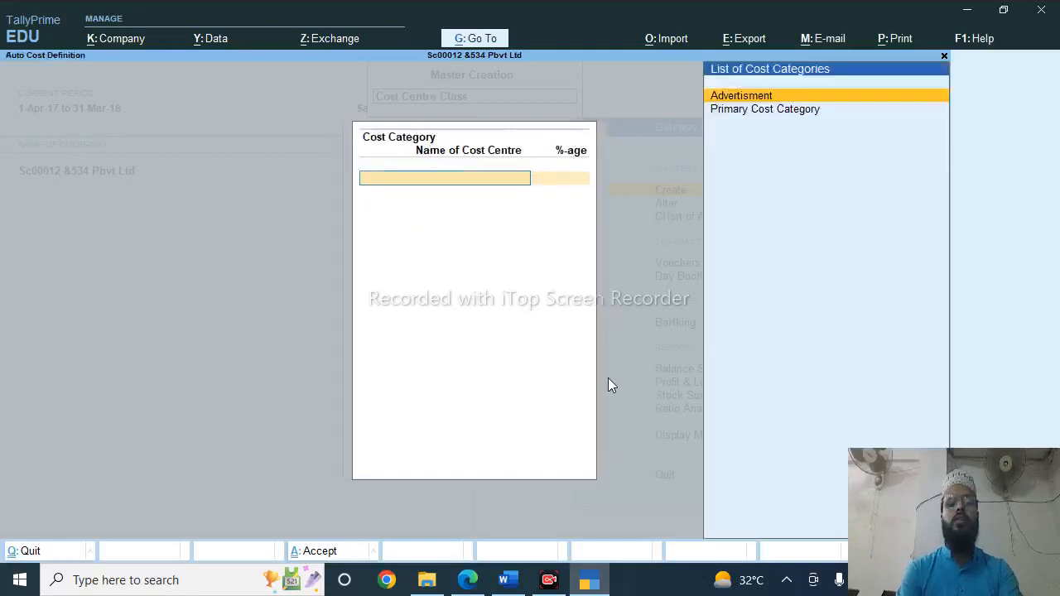
pyautogui.press('Return')
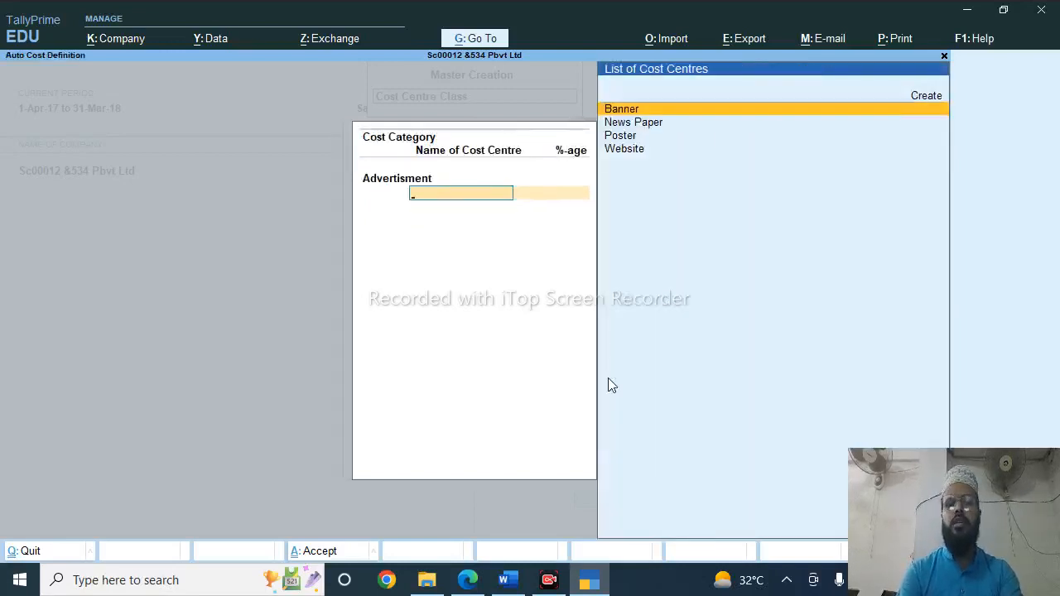
# Allocate 30% to the News Paper cost centre, checking the percentage in the Word question paper
pyautogui.press('Down')
pyautogui.press('Return')
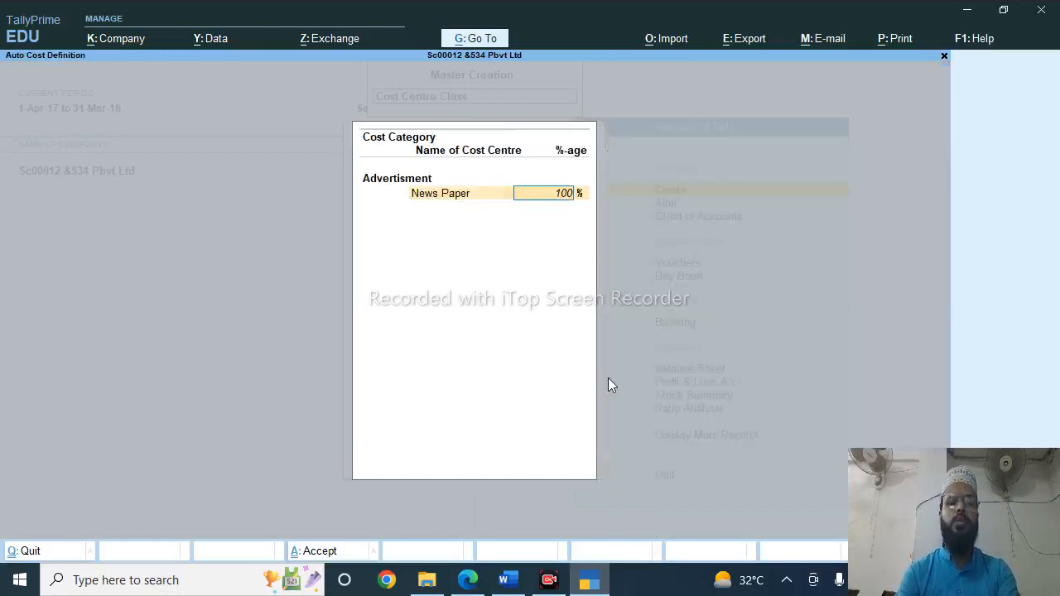
pyautogui.hotkey('alt', 'Tab')
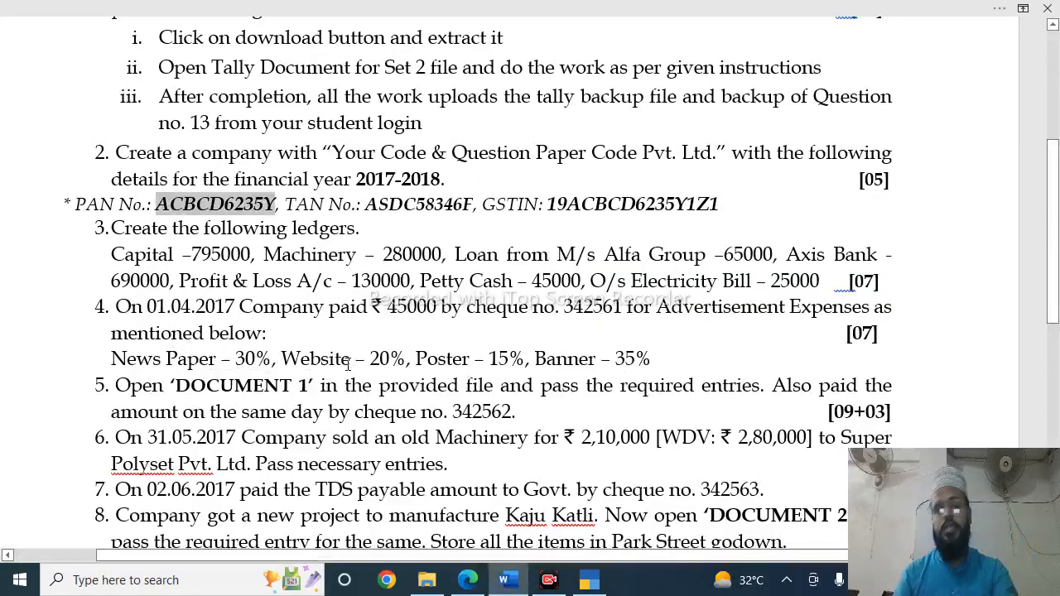
pyautogui.hotkey('alt', 'Tab')
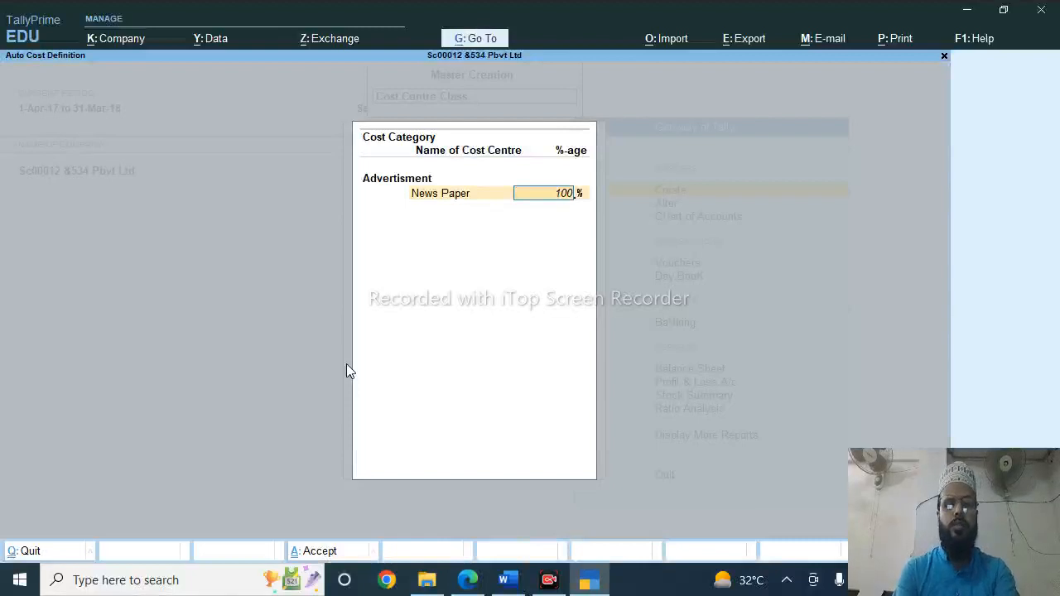
pyautogui.write('30')
pyautogui.press('Return')
# Allocate 20% to the Website cost centre and 15% to the Poster cost centre
pyautogui.write('We')
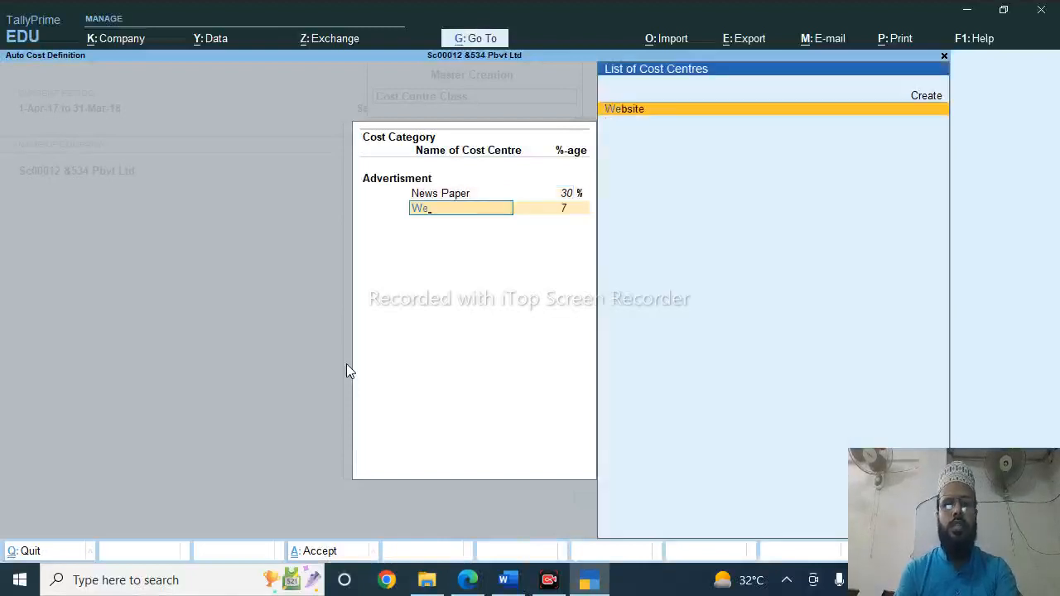
pyautogui.press('Return')
pyautogui.write('20')
pyautogui.press('Return')
pyautogui.write('P')
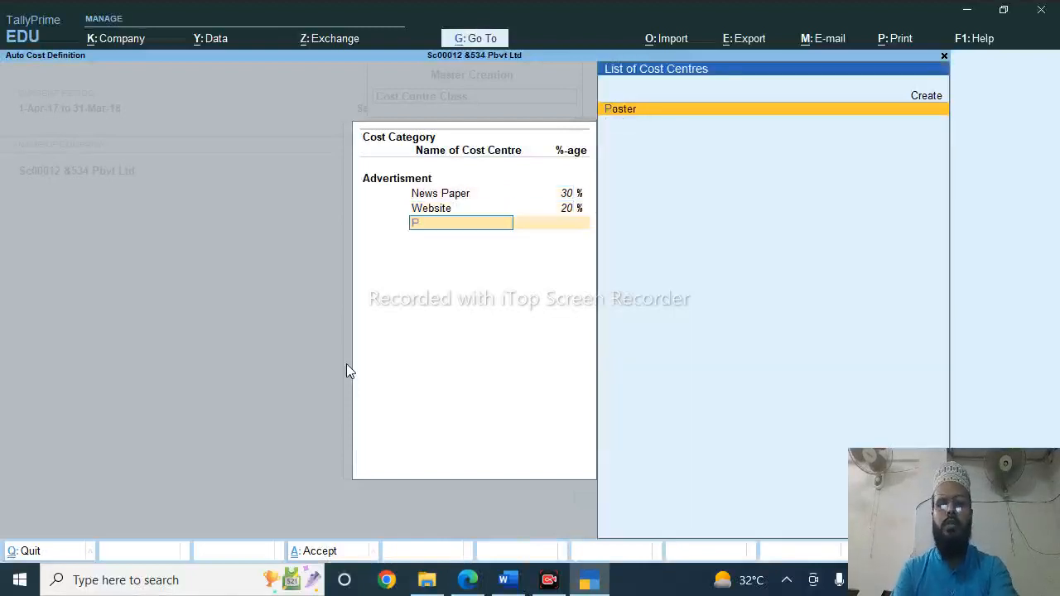
pyautogui.press('Return')
pyautogui.write('15')
pyautogui.press('Return')
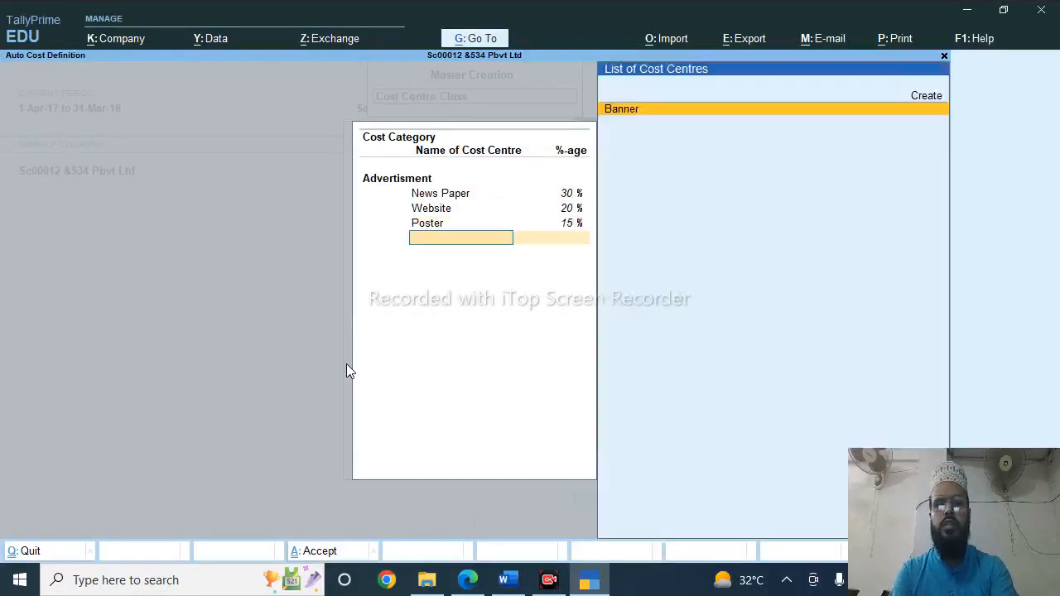
# Allocate the remaining 35% to the Banner cost centre and save the cost centre class
pyautogui.press('Return')
pyautogui.press('Return')
pyautogui.press('Return')
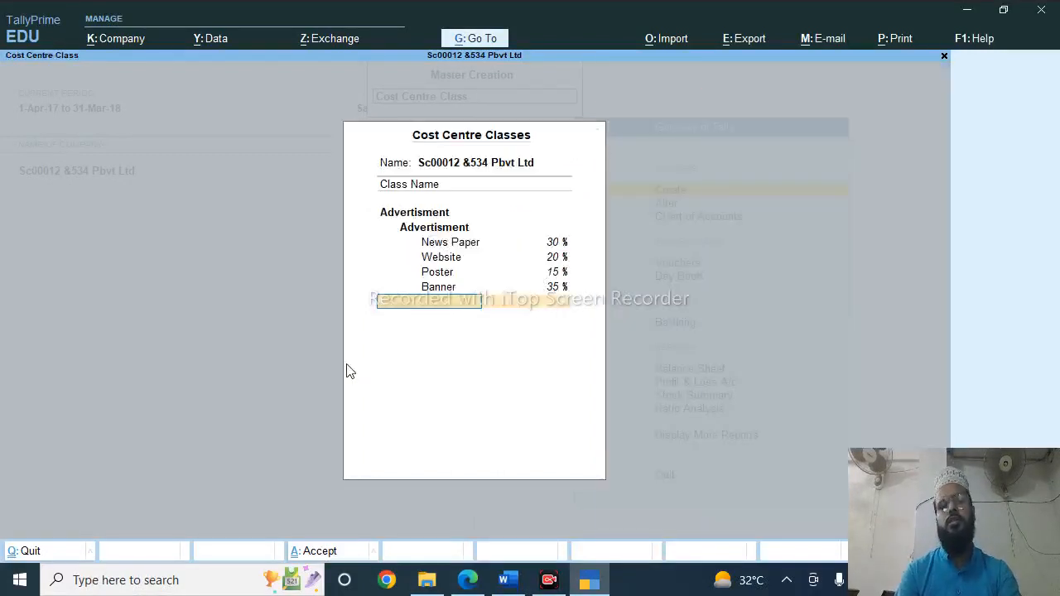
pyautogui.hotkey('ctrl', 'a')
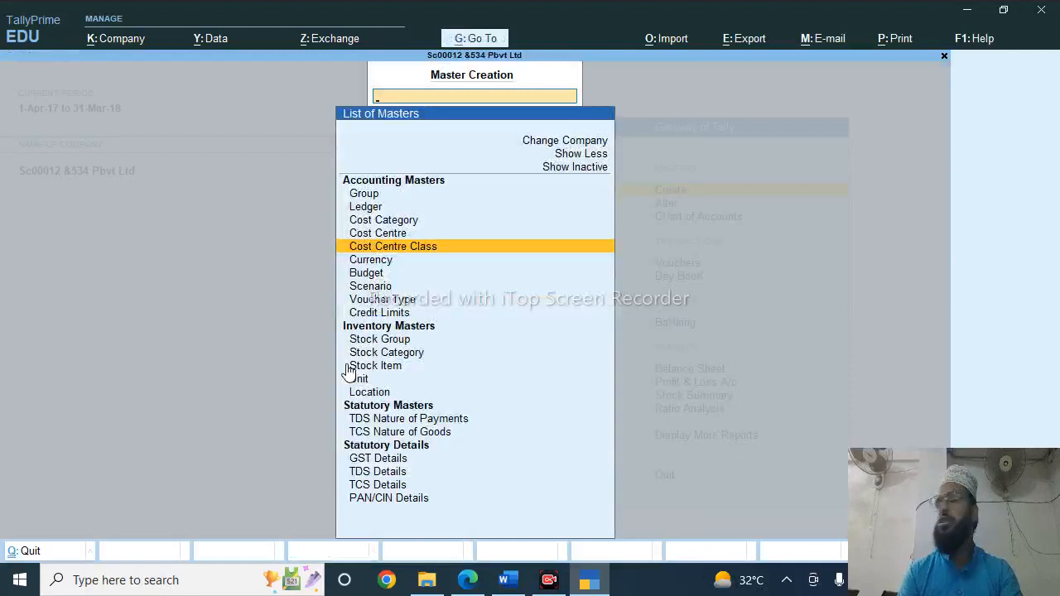
# Start a new ledger named Advertisment under the Indirect Expenses group
pyautogui.press('Up')
pyautogui.press('Up')
pyautogui.press('Up')
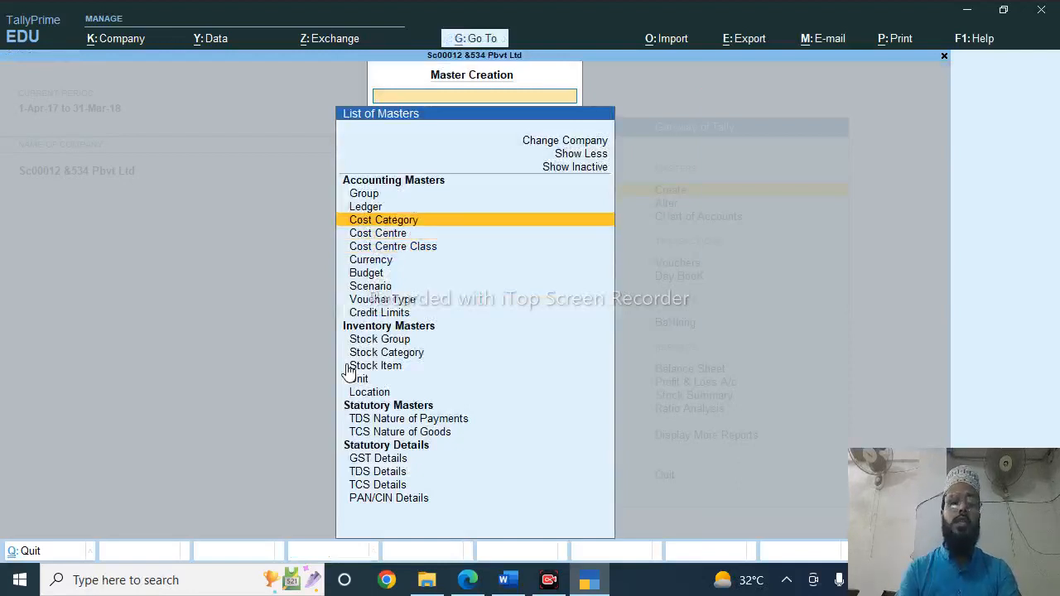
pyautogui.press('Return')
pyautogui.write('A')
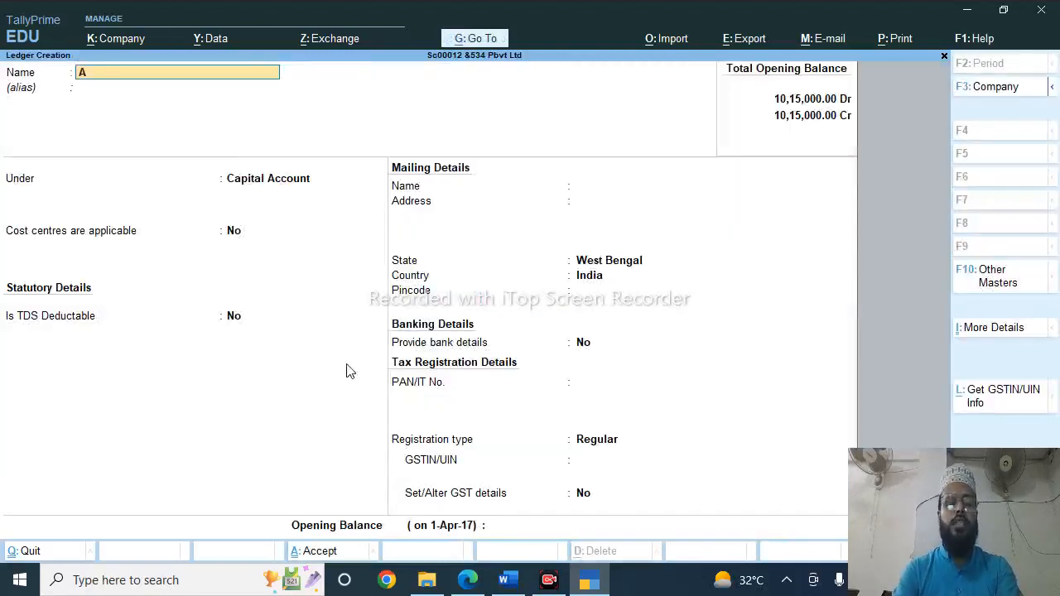
pyautogui.write('dvertisment')
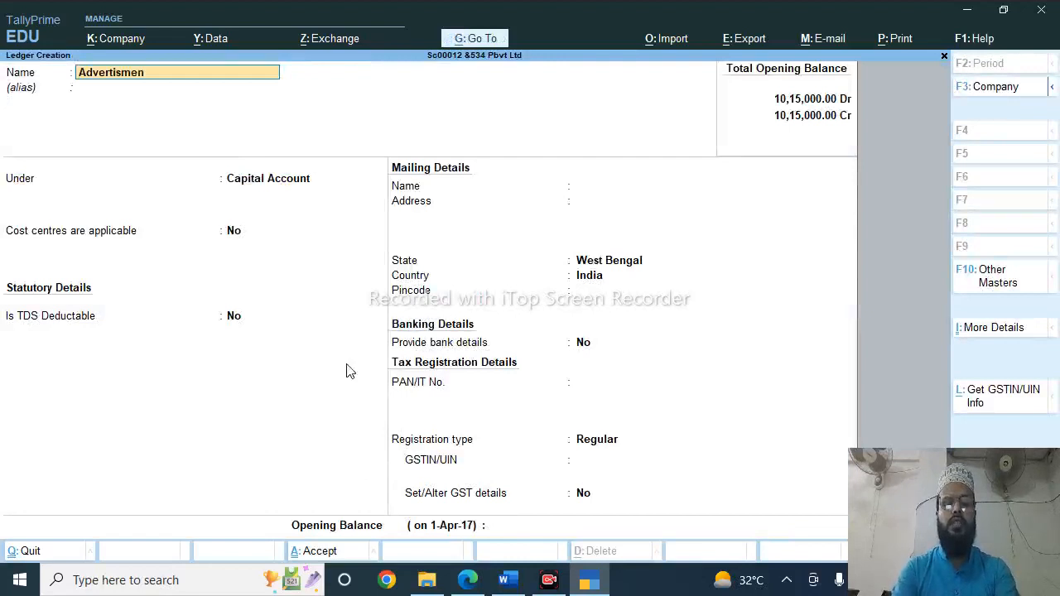
pyautogui.press('Return')
pyautogui.press('Return')
pyautogui.write('i')
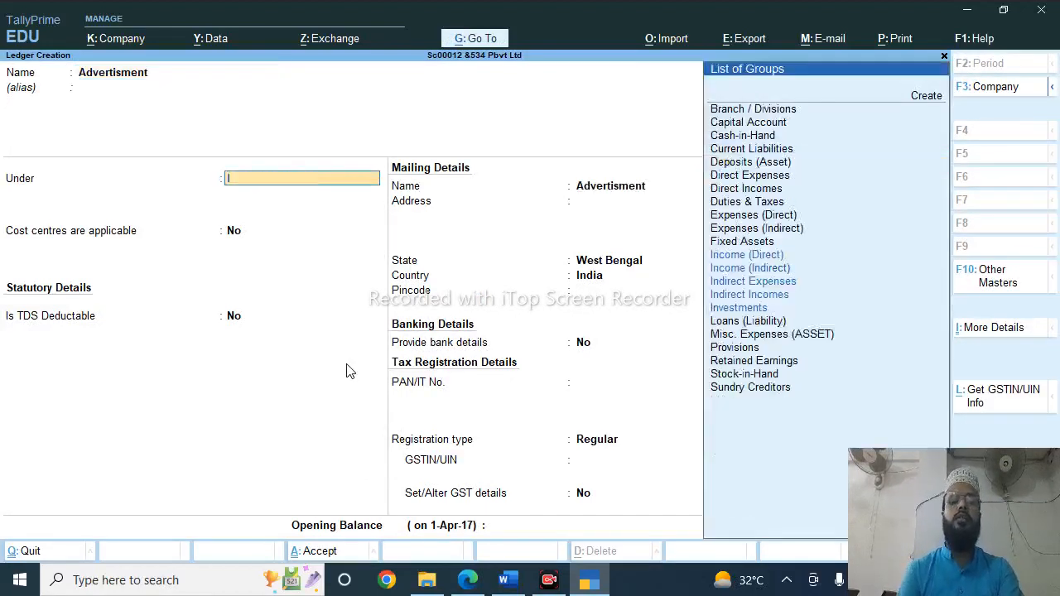
pyautogui.press('Return')
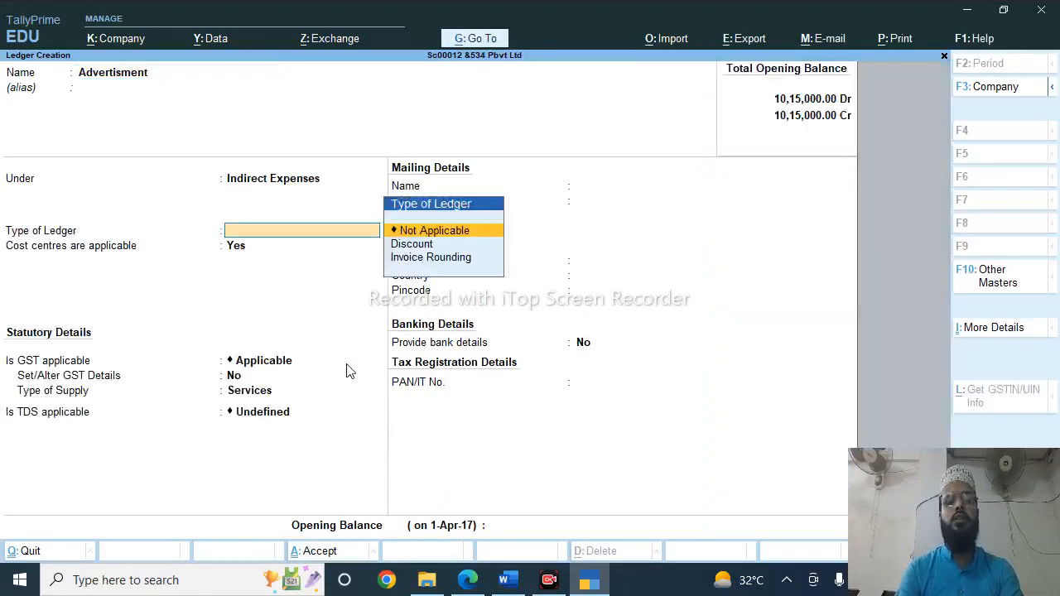
# Set the Advertisment ledger's type and GST applicability to Not Applicable, keeping cost centres applicable
pyautogui.press('Return')
pyautogui.press('Return')
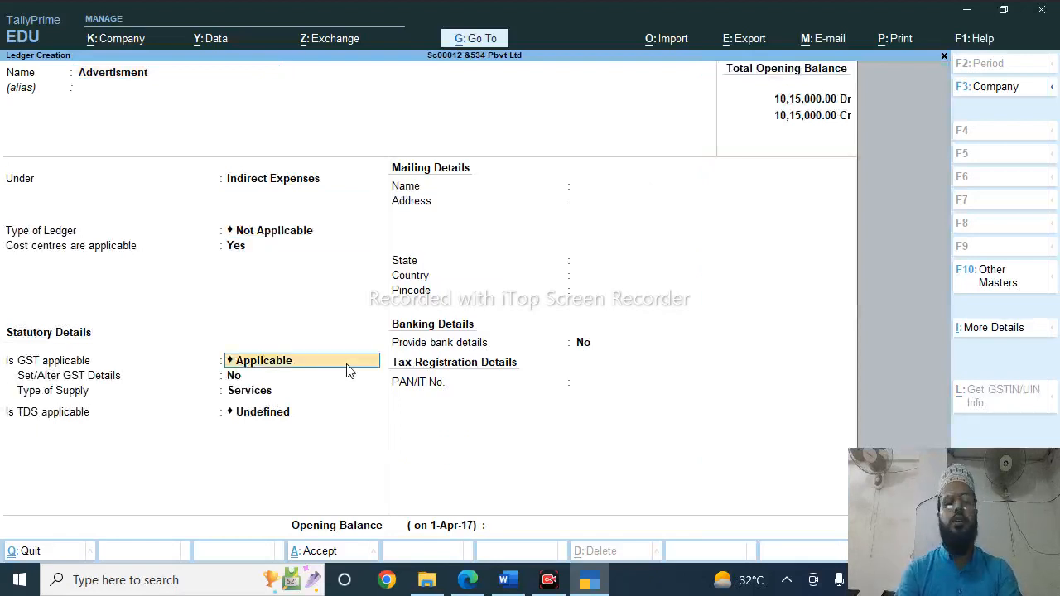
pyautogui.press('Return')
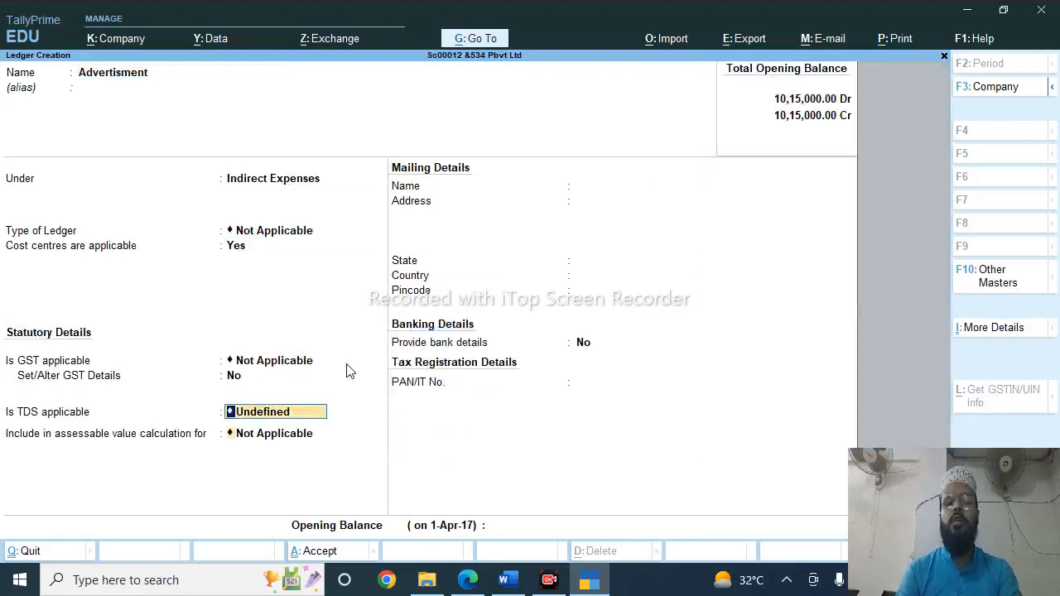
# Set the Advertisment ledger's TDS applicability to Not Applicable and save the ledger
pyautogui.press('Return')
pyautogui.press('Up')
pyautogui.press('Return')
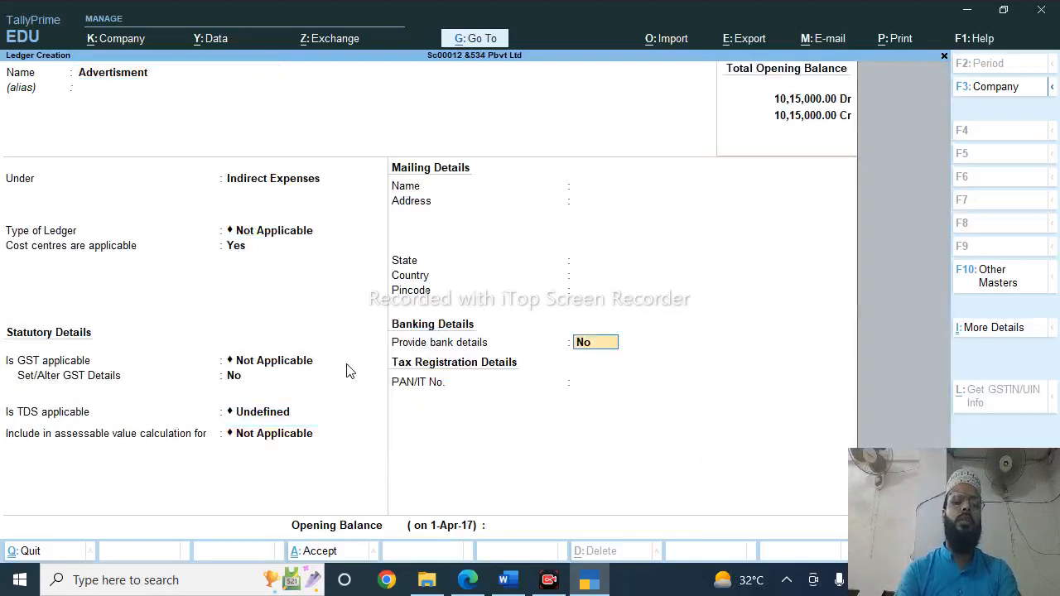
pyautogui.write('a')
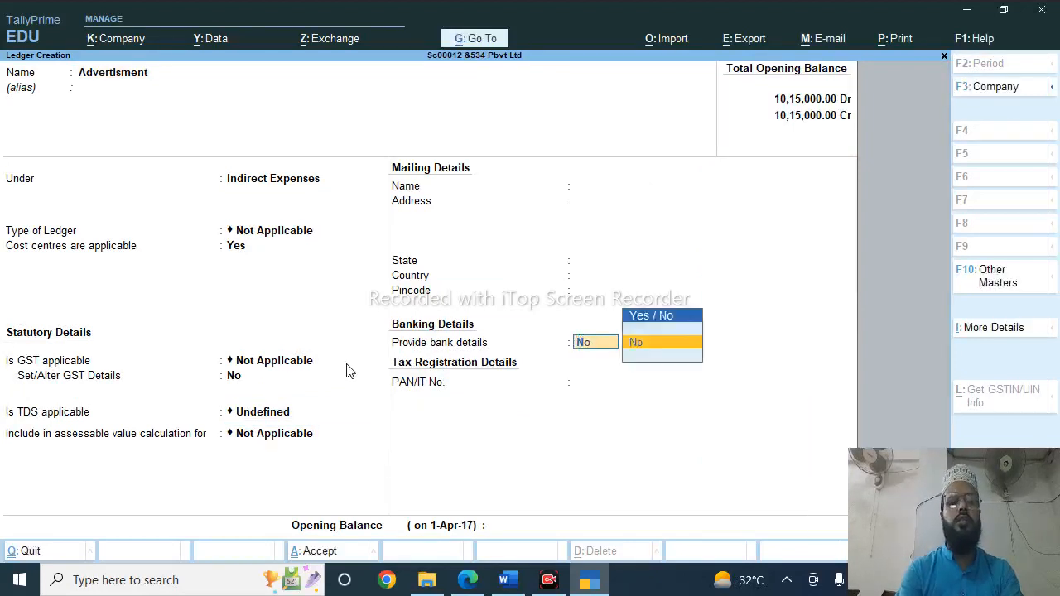
pyautogui.press('BackSpace')
pyautogui.press('BackSpace')
pyautogui.press('BackSpace')
pyautogui.press('BackSpace')
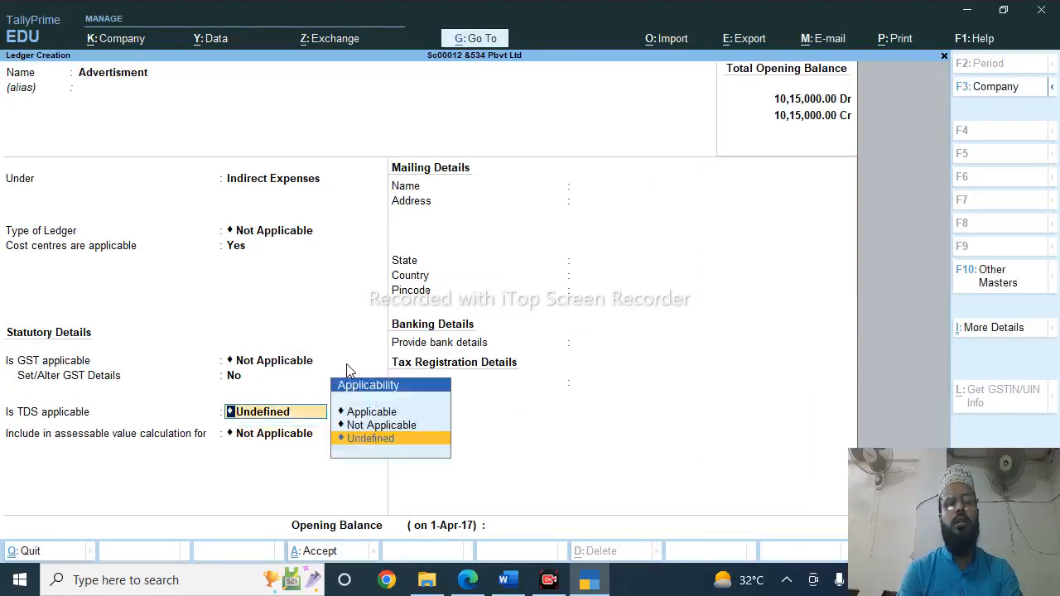
pyautogui.write('n')
pyautogui.press('Return')
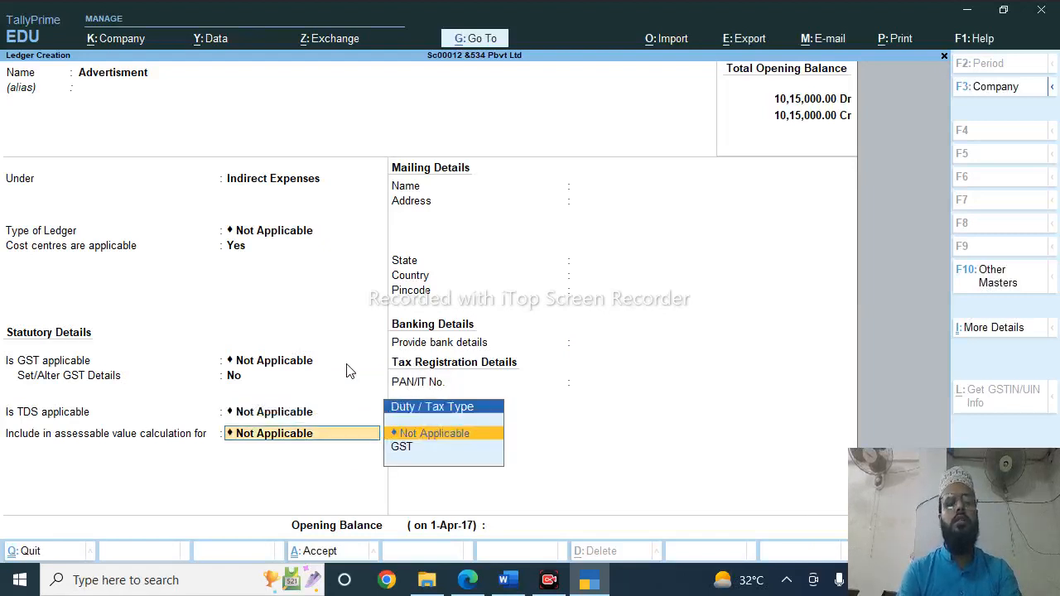
pyautogui.hotkey('ctrl', 'a')
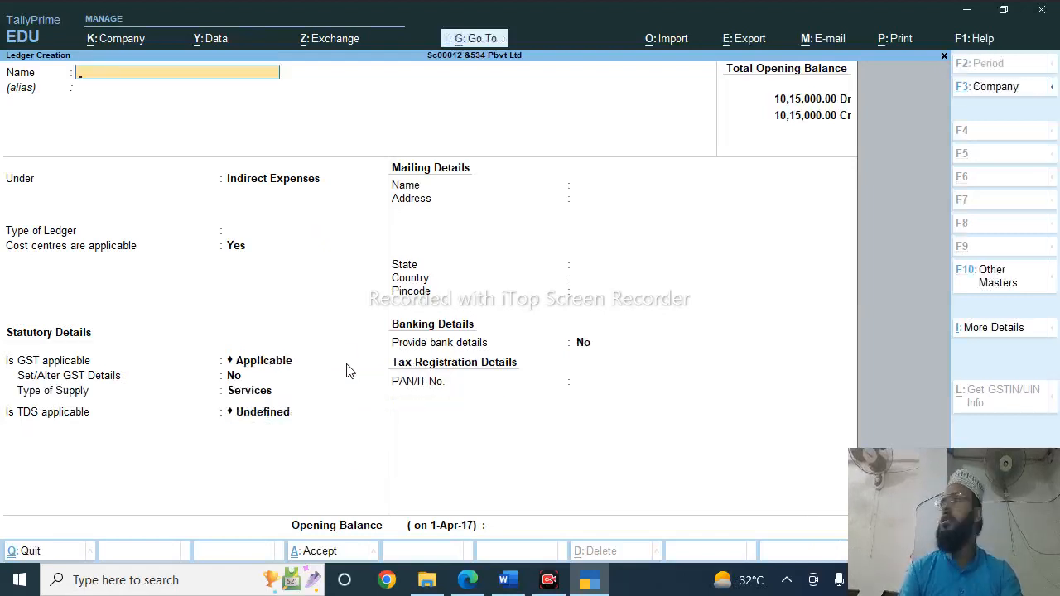
# Leave master creation and open a new payment voucher
pyautogui.press('Escape')
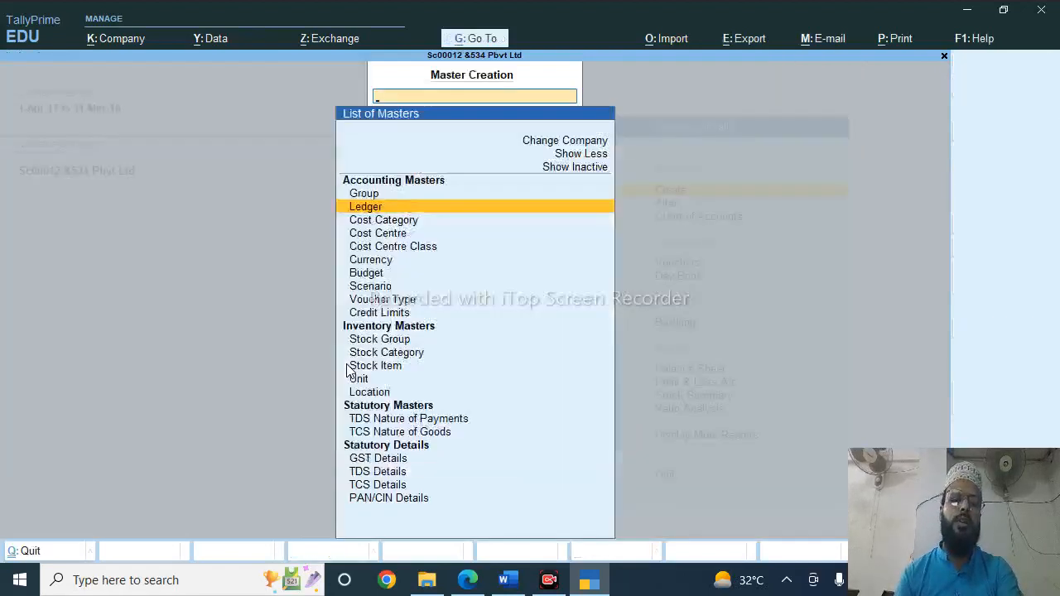
pyautogui.press('Escape')
pyautogui.press('Escape')
pyautogui.press('Escape')
pyautogui.press('Down')
pyautogui.press('Down')
pyautogui.press('Down')
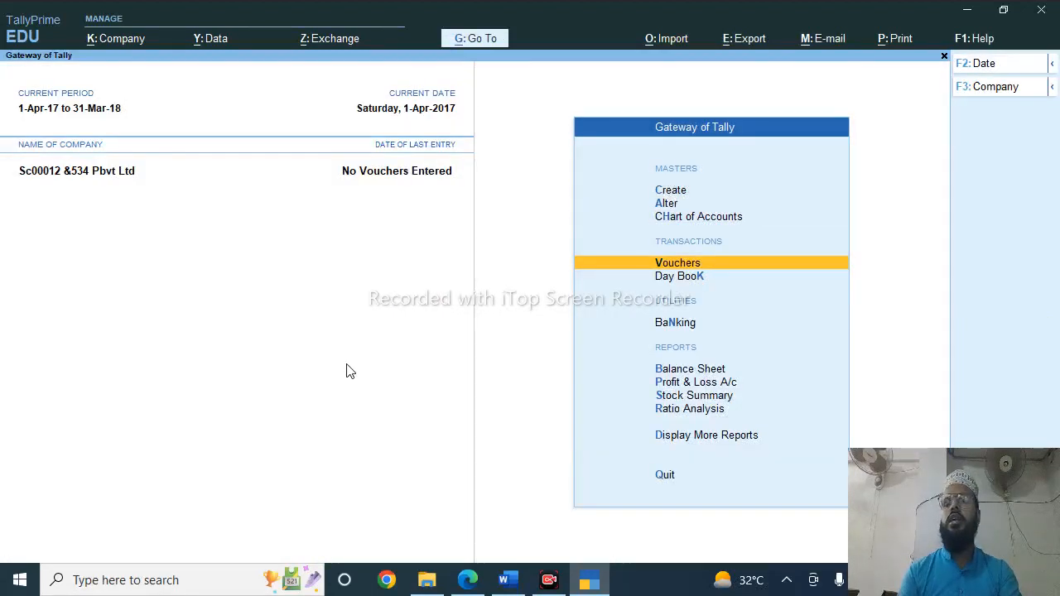
pyautogui.press('Return')
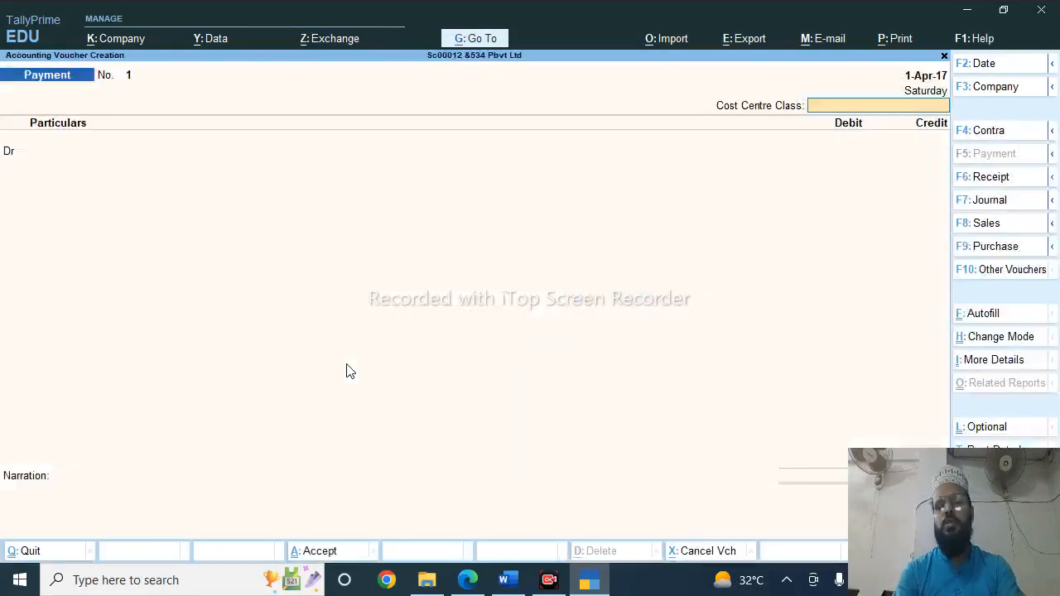
# Set the payment voucher's date to 1-4, checking the payment date in the Word question paper
pyautogui.press('F2')
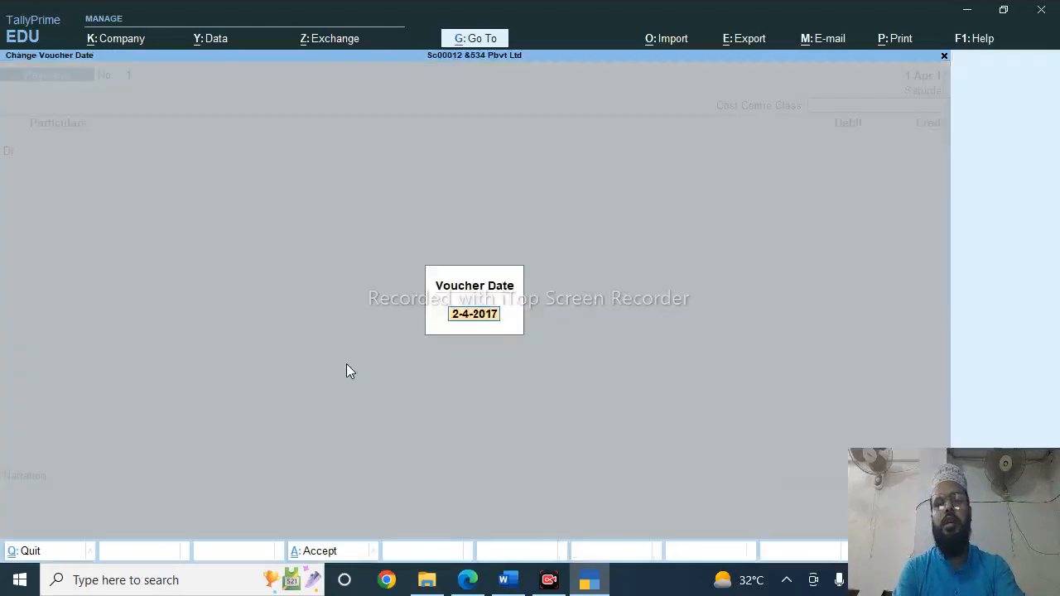
pyautogui.hotkey('alt', 'Tab')
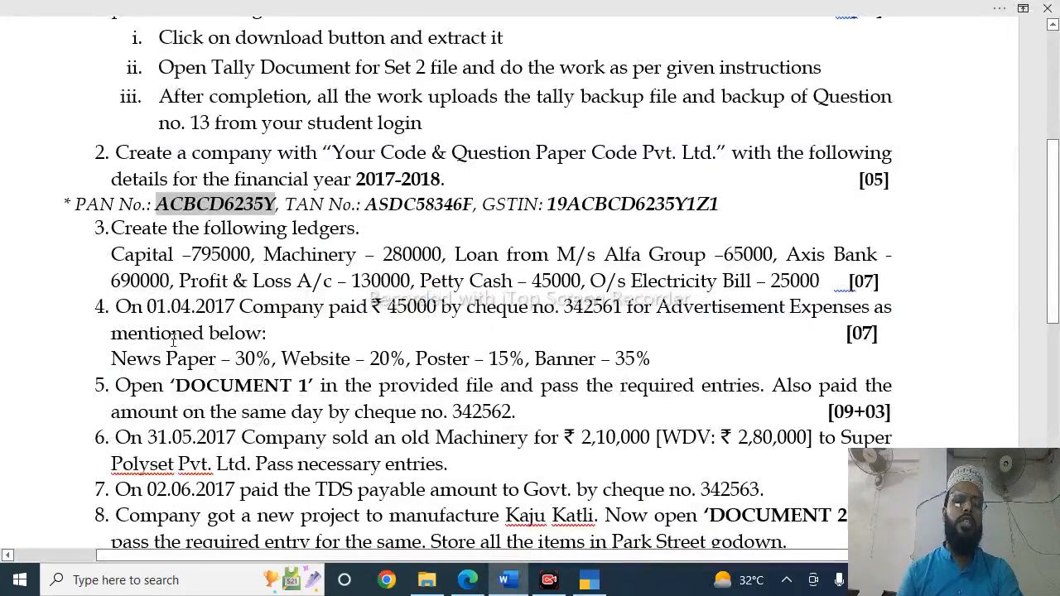
pyautogui.hotkey('alt', 'Tab')
pyautogui.write('1-4')
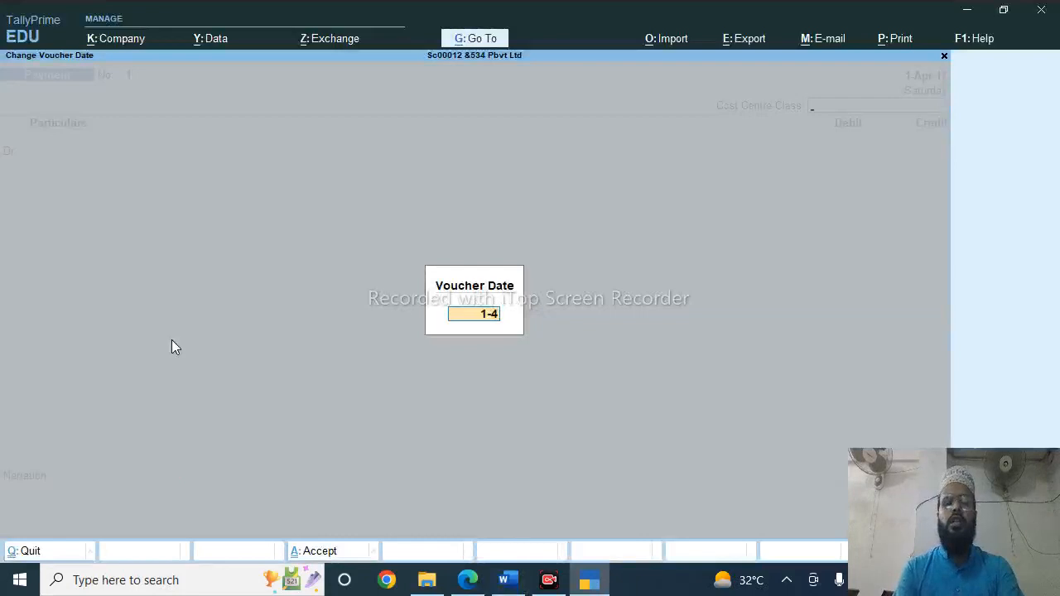
pyautogui.press('Return')
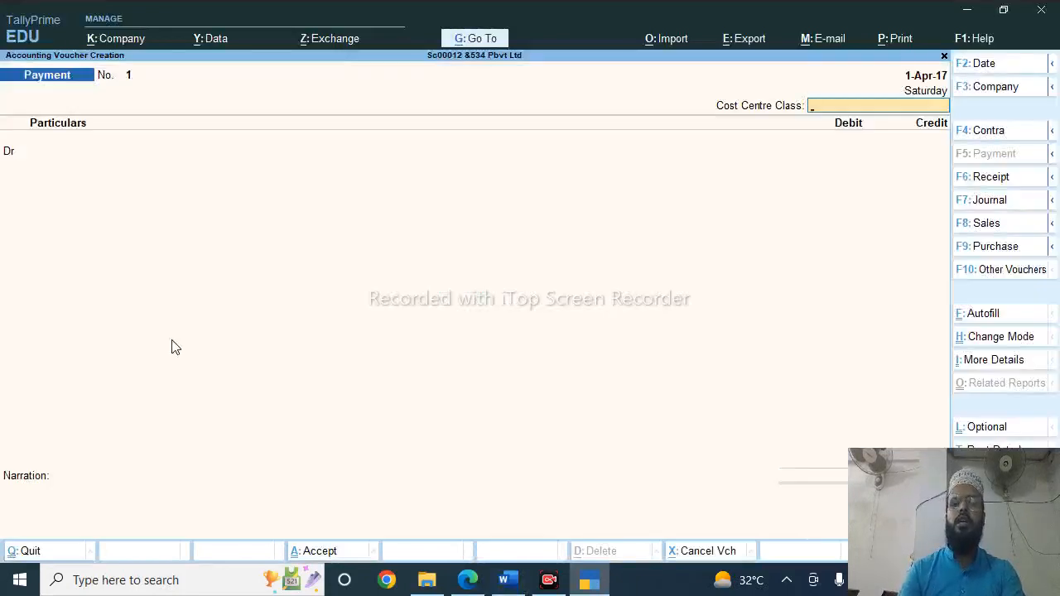
# Assign the Advertisment cost centre class to the payment voucher and debit the Advertisment ledger with 45000
pyautogui.write('Ad')
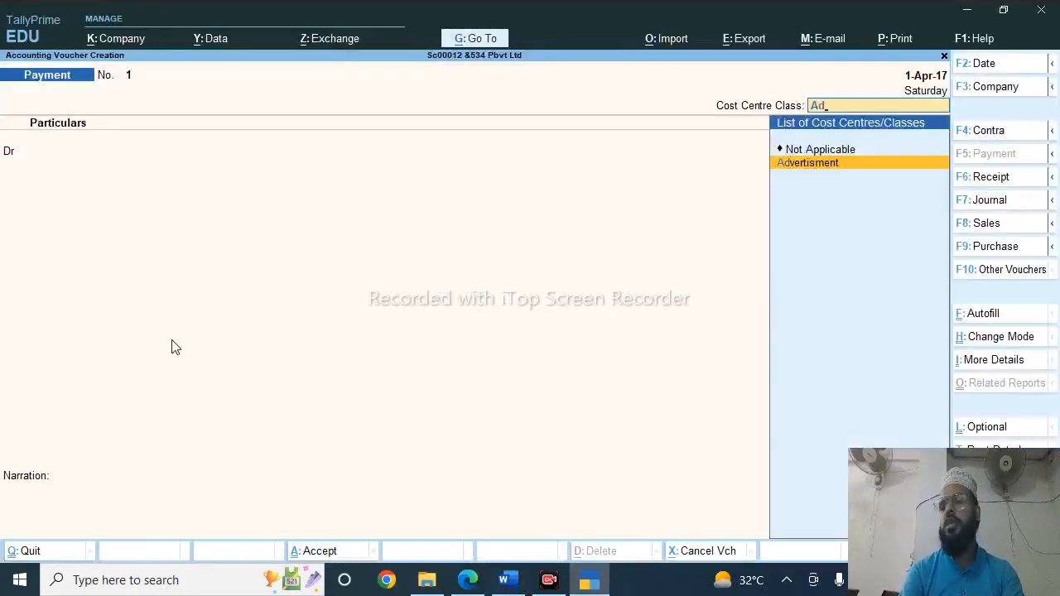
pyautogui.press('Return')
pyautogui.write('Ad')
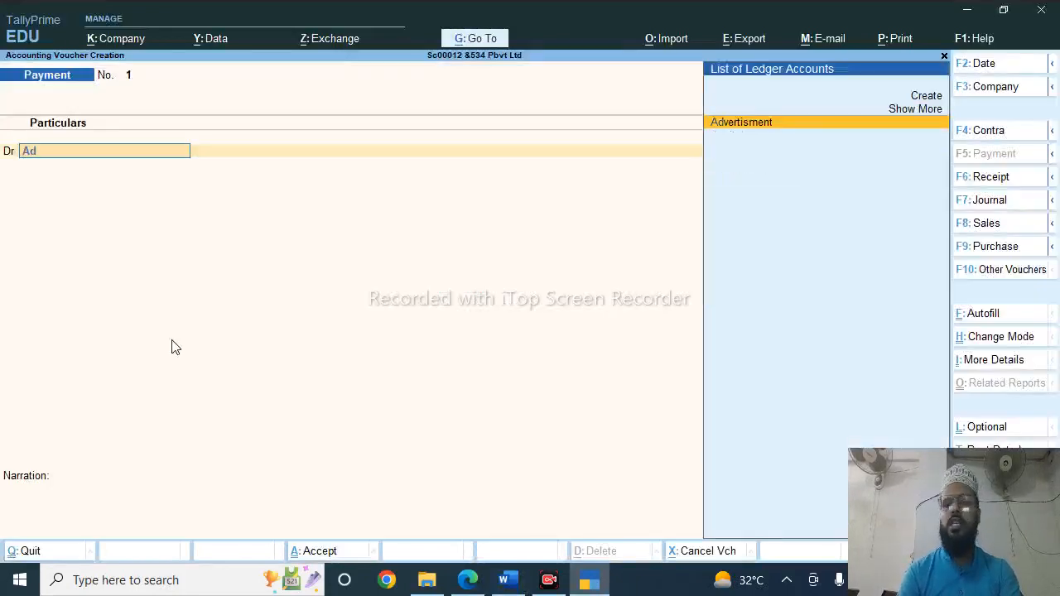
pyautogui.press('Return')
pyautogui.write('45000')
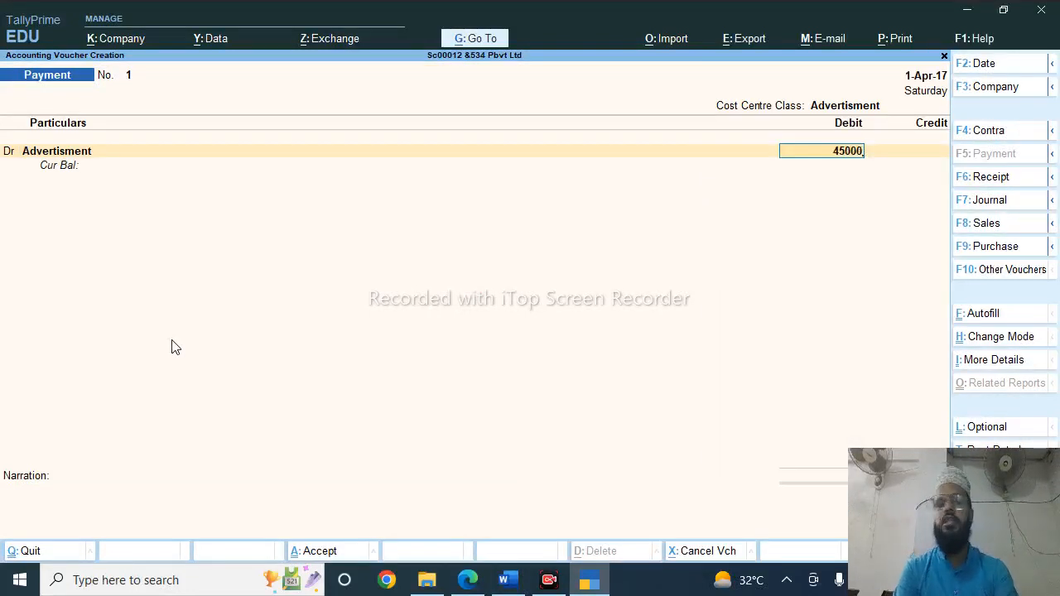
pyautogui.press('Return')
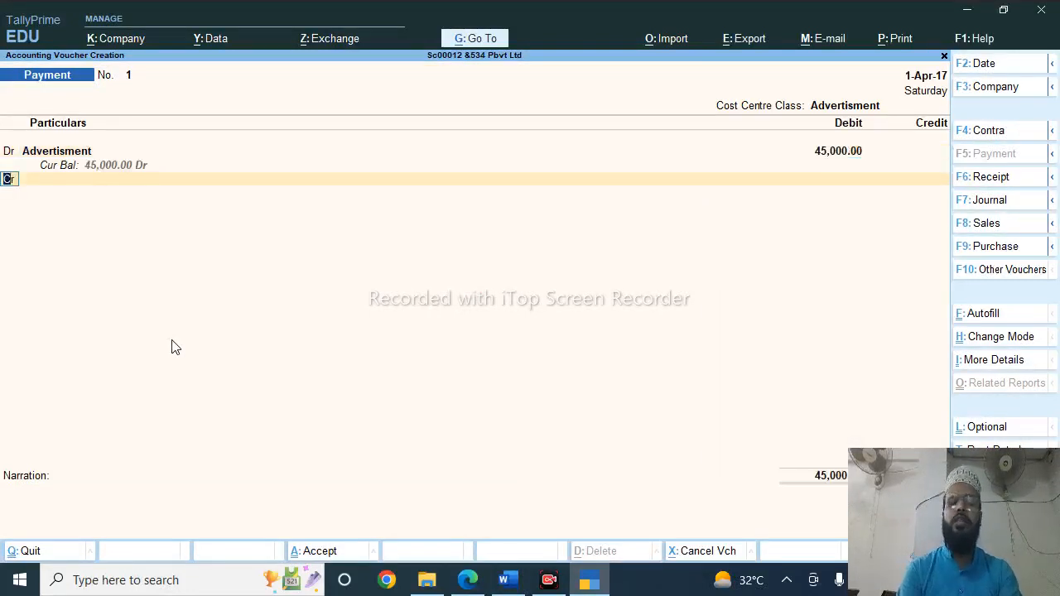
# Credit Axis Bank with 45,000.00 and keep Cheque as the transaction type, with the cheque range Not Applicable
pyautogui.press('Return')
pyautogui.write('A')
pyautogui.press('Down')
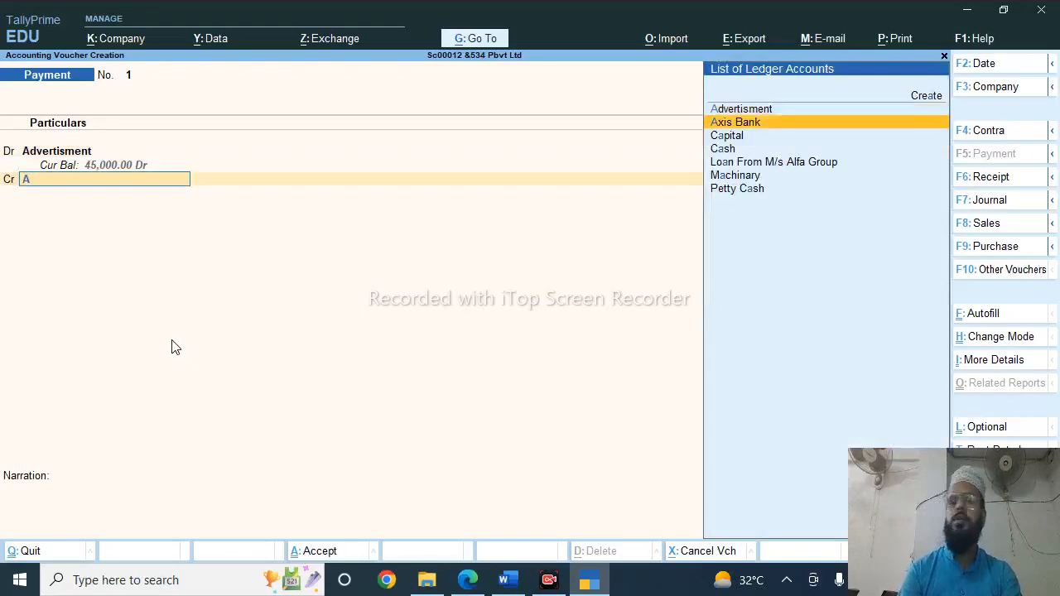
pyautogui.press('Return')
pyautogui.press('Return')
pyautogui.press('Return')
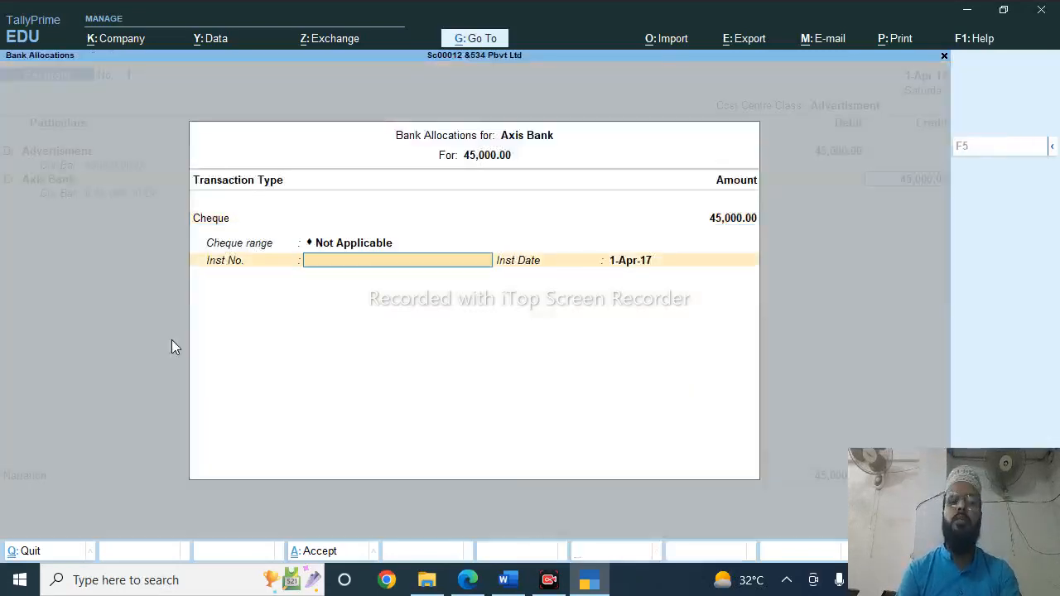
# Enter cheque number 342561 from the Word question paper as the instrument number, leave the narration empty, and save the payment voucher
pyautogui.hotkey('alt', 'Tab')
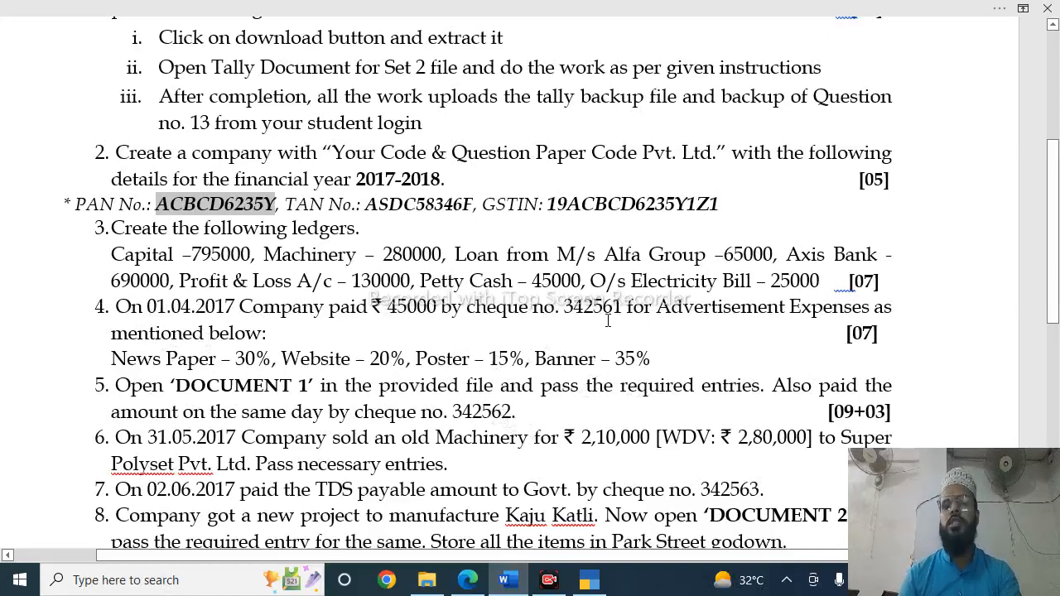
pyautogui.hotkey('alt', 'Tab')
pyautogui.write('34')
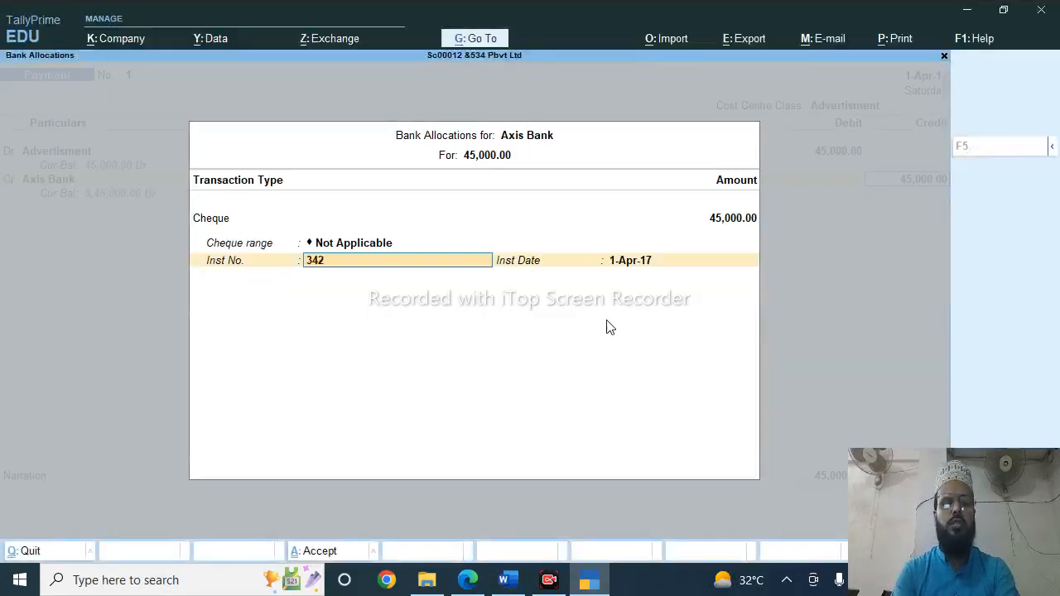
pyautogui.press('Return')
pyautogui.press('Return')
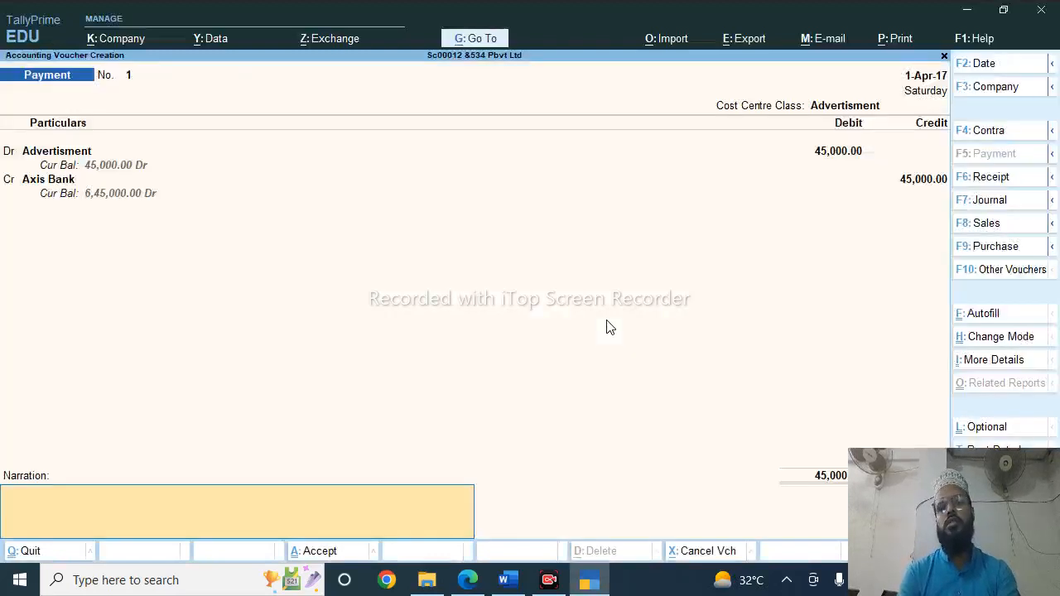
pyautogui.press('Return')
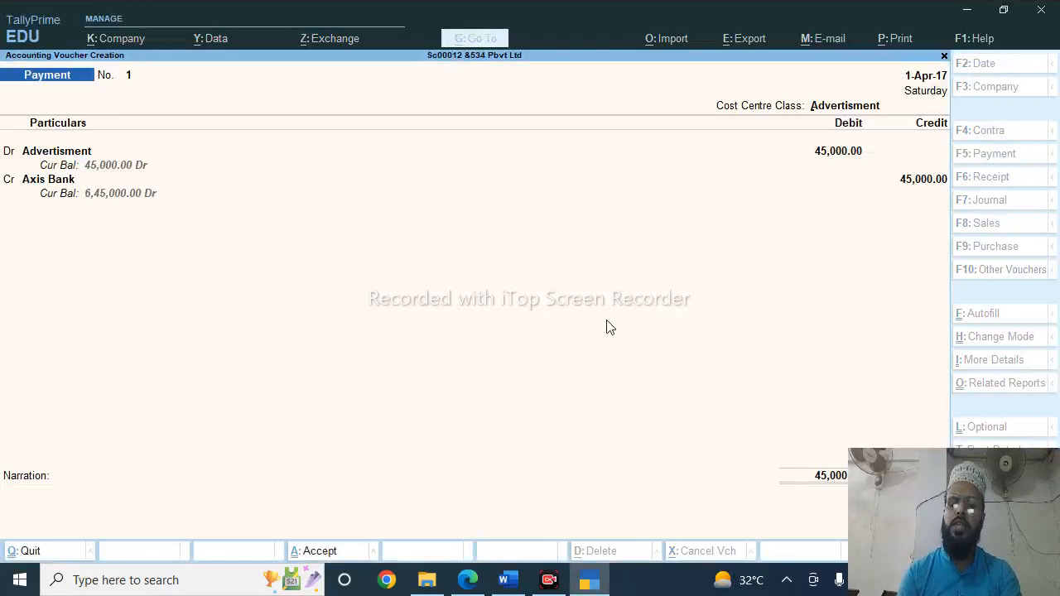
# Reopen the saved advertisement payment voucher to check its cost centre allocation, and accept it
pyautogui.press('pageup')
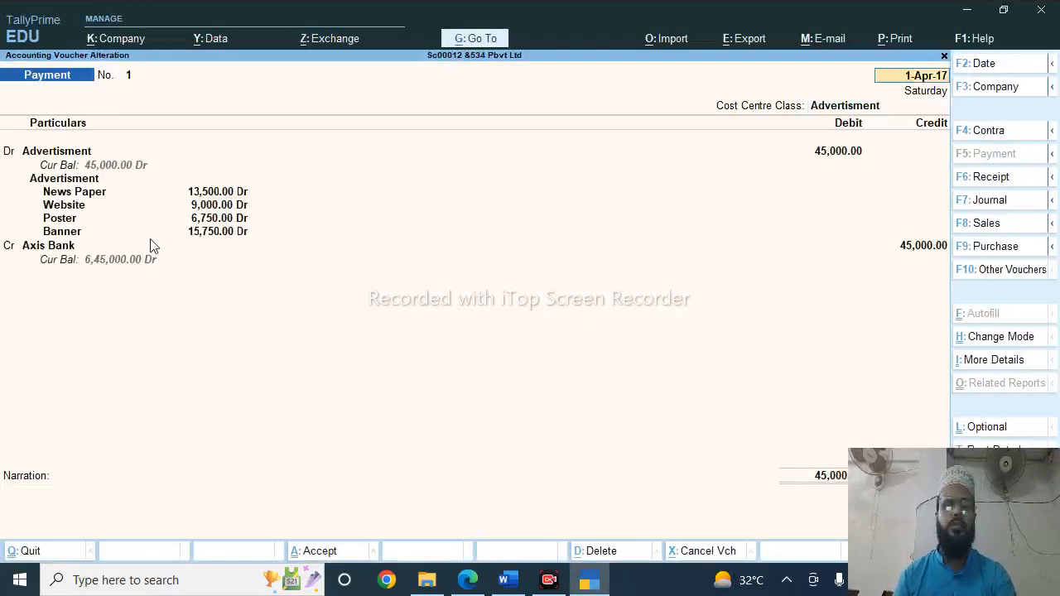
pyautogui.press('ctrl')
pyautogui.hotkey('ctrl', 'a')
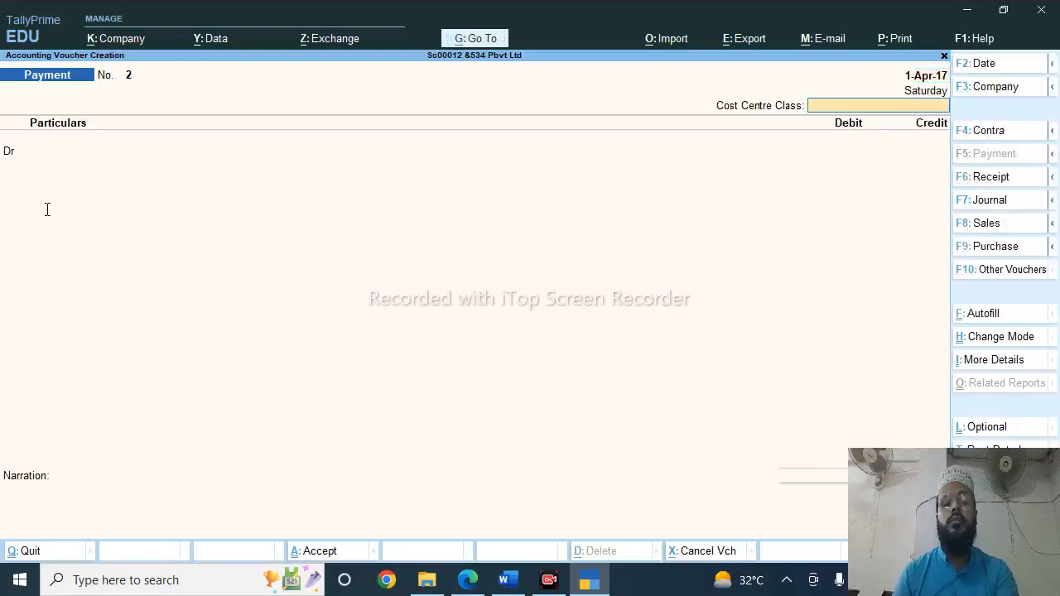
# Read question 5 in the Word question paper and DOCUMENT 1 in Tally Document for Set2.pdf, and return to TallyPrime
pyautogui.hotkey('alt', 'Tab')
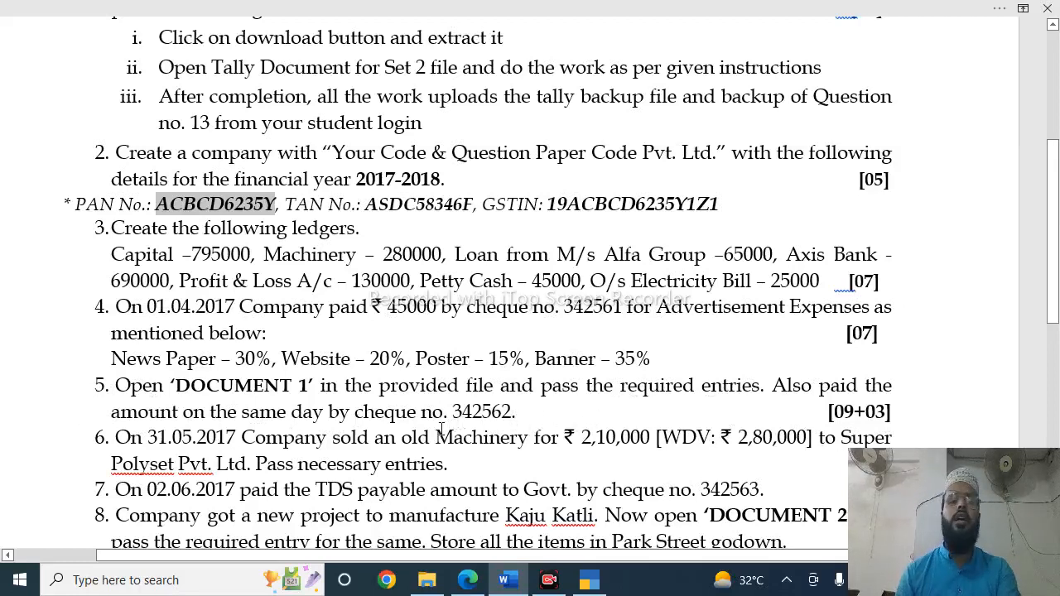
pyautogui.hotkey('alt', 'Tab')
pyautogui.press('Tab')
pyautogui.press('Tab')
pyautogui.hotkey('alt', 'Tab')
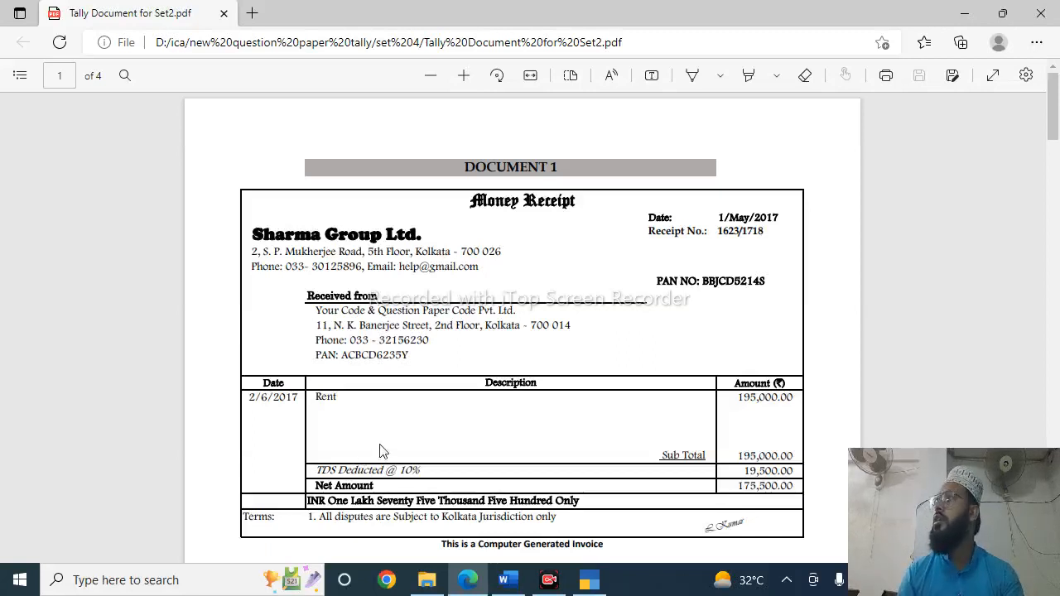
pyautogui.hotkey('alt', 'Tab')
pyautogui.hotkey('alt', 'Tab')
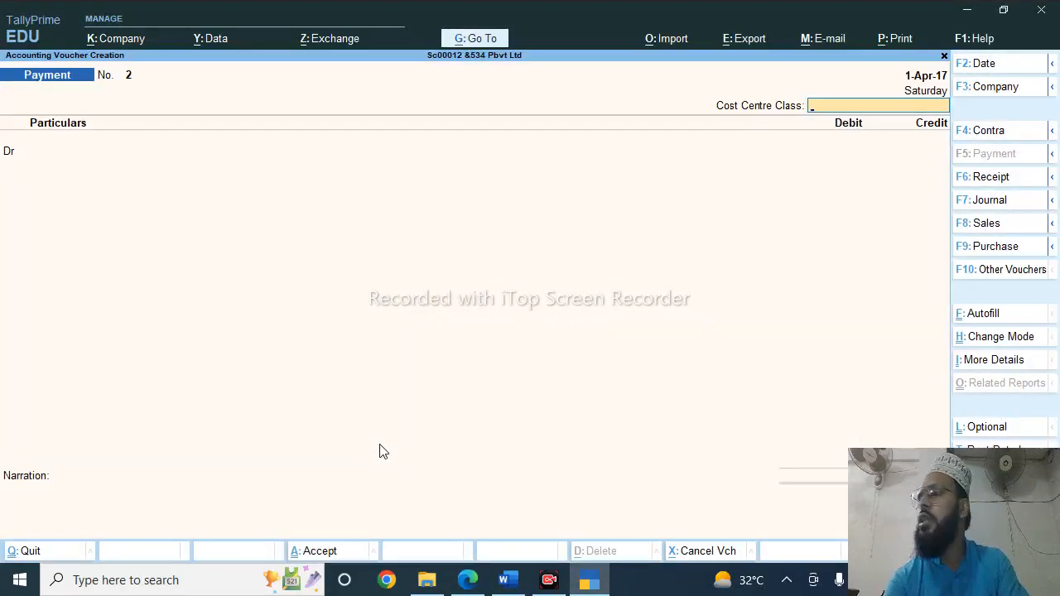
# Switch to a journal voucher dated 1-5 as on the PDF receipt, with the cost centre class Not Applicable
pyautogui.press('F7')
pyautogui.press('F2')
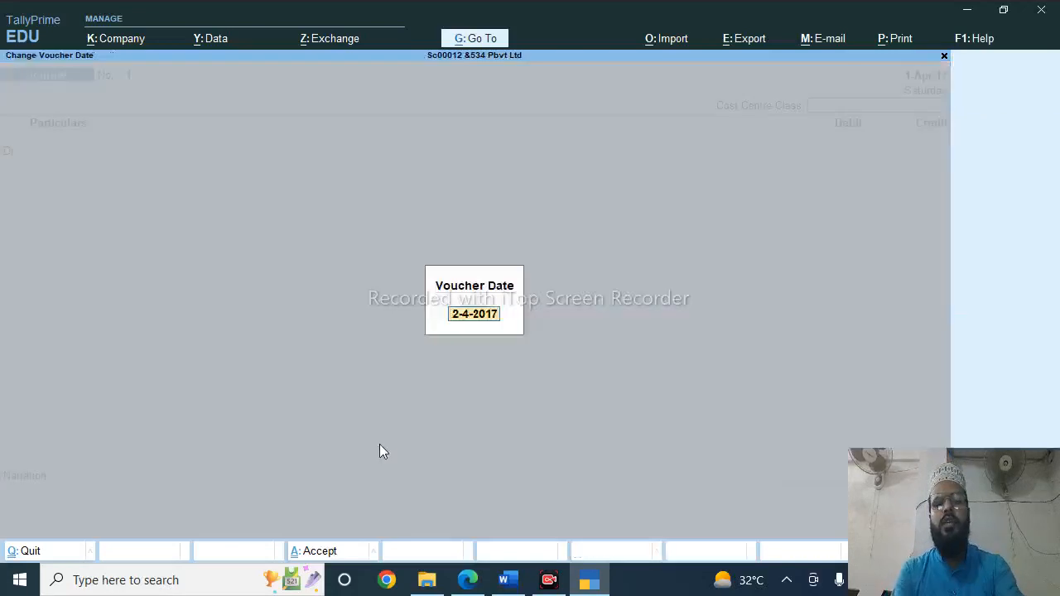
pyautogui.hotkey('alt', 'Tab')
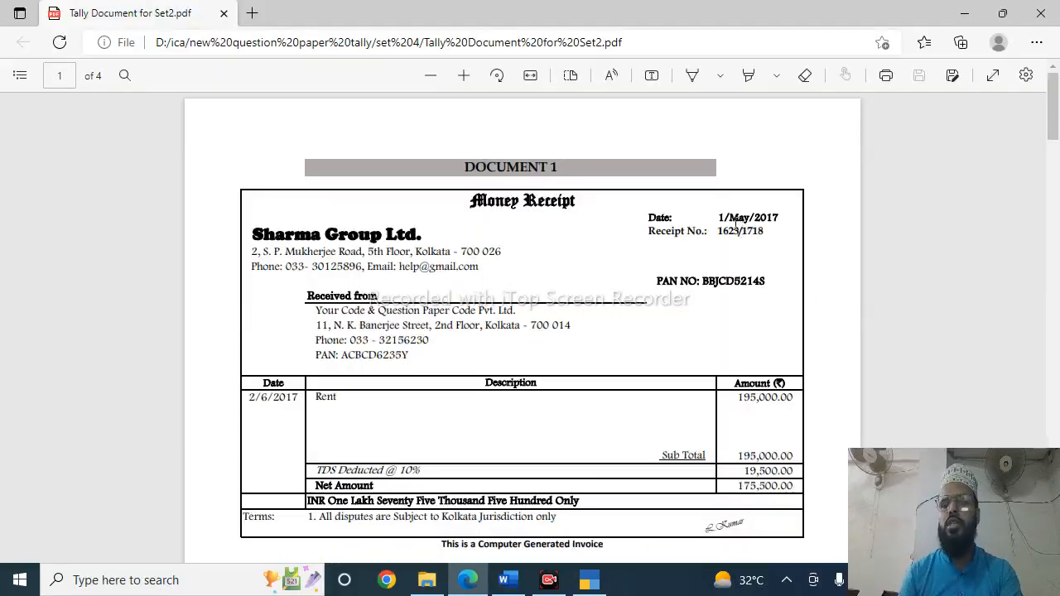
pyautogui.hotkey('alt', 'Tab')
pyautogui.write('1-5')
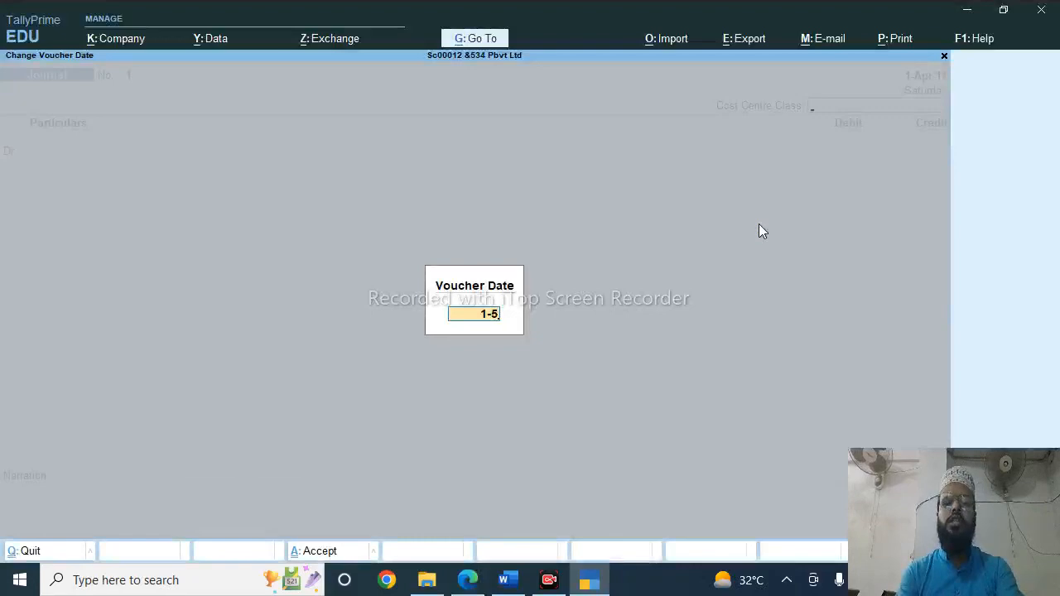
pyautogui.press('Return')
pyautogui.press('Return')
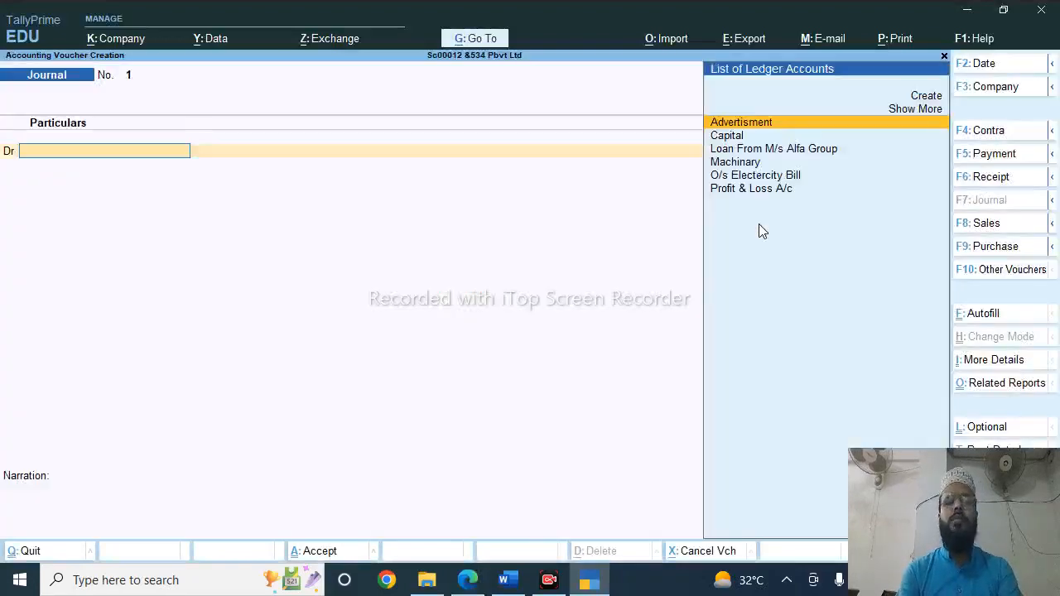
# Create a ledger named Rent from the journal voucher, under Indirect Expenses with ledger type Not Applicable
pyautogui.hotkey('alt', 'Tab')
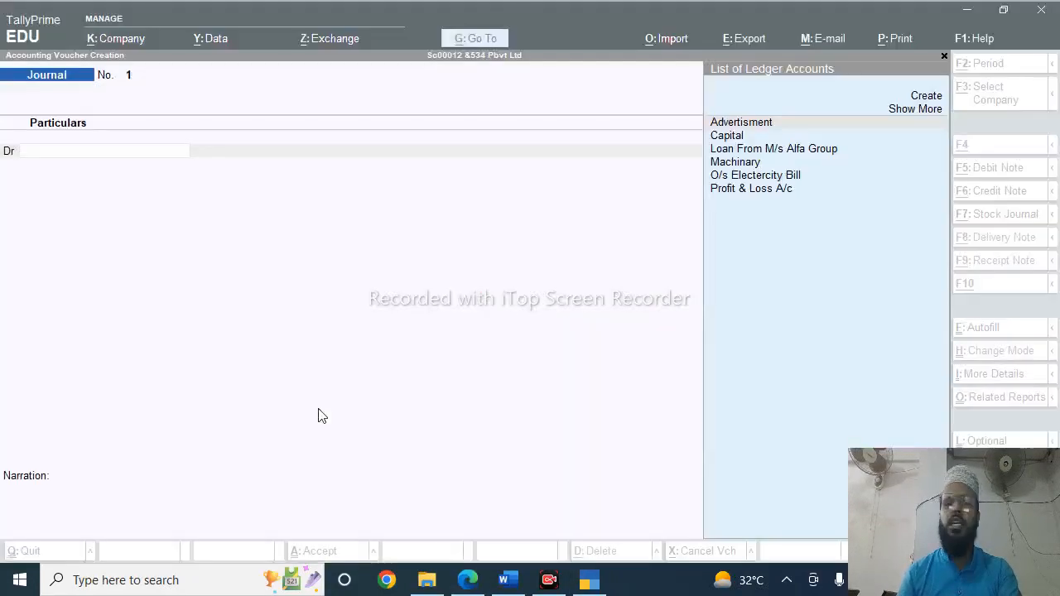
pyautogui.hotkey('alt', 'Tab')
pyautogui.hotkey('alt', 'c')
pyautogui.write('Rent')
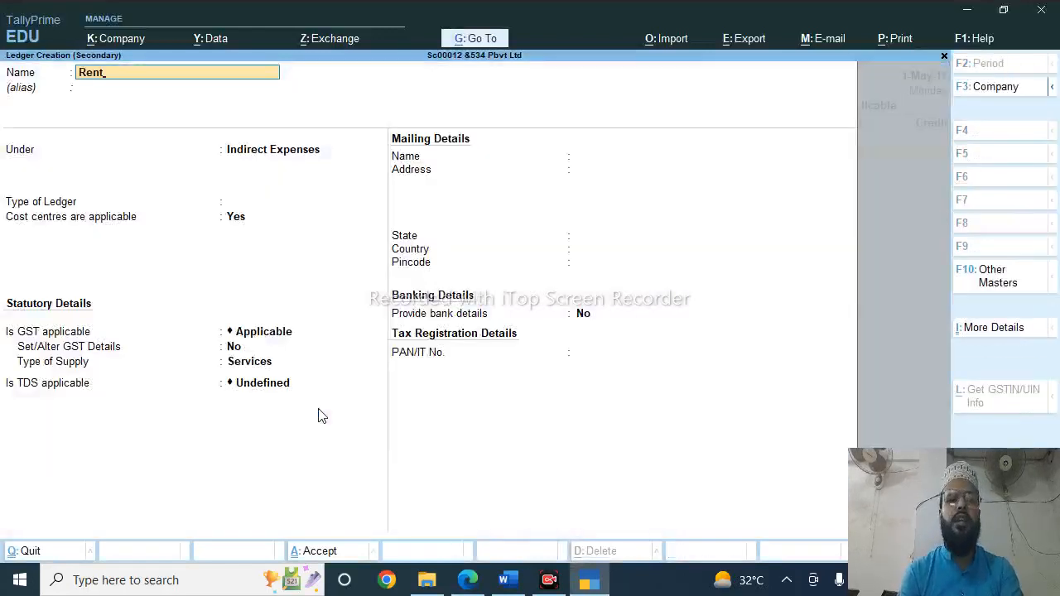
pyautogui.press('Return')
pyautogui.press('Return')
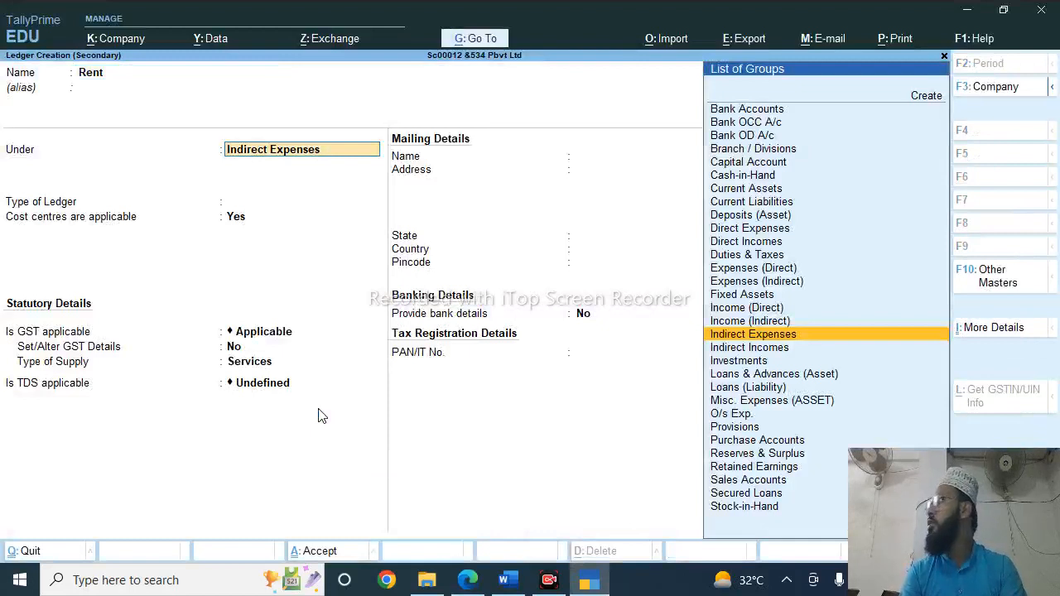
pyautogui.press('Return')
pyautogui.press('Return')
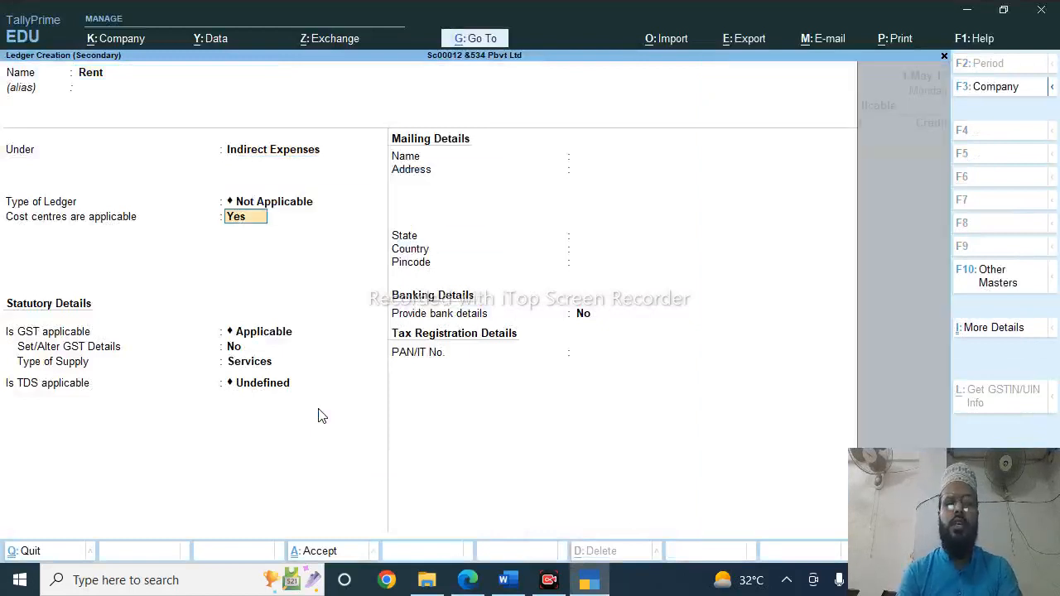
# Set cost centres to No and GST applicability to Not Applicable for the Rent ledger
pyautogui.write('n')
pyautogui.press('Return')
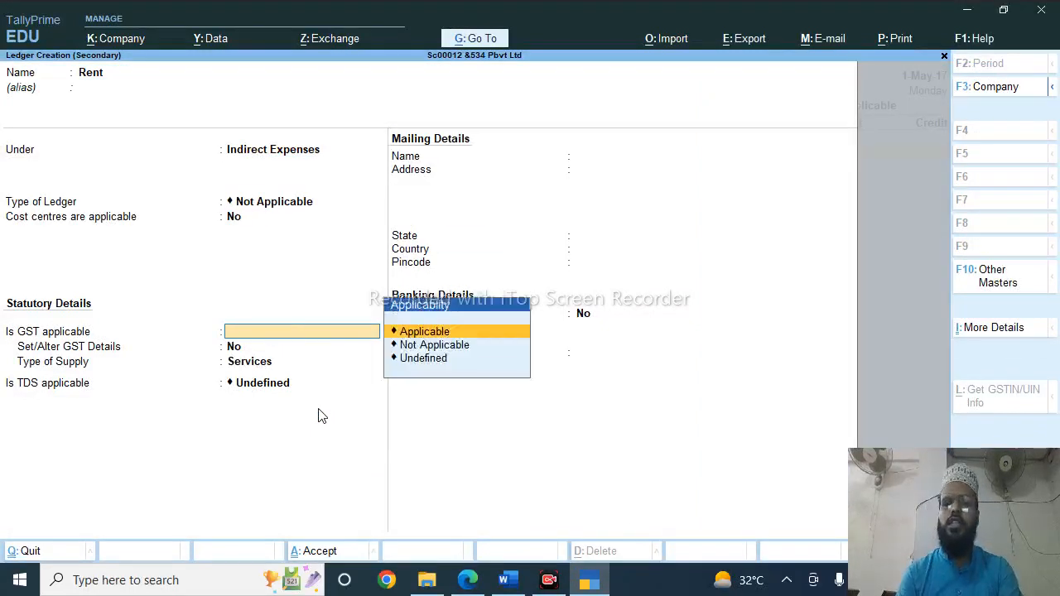
pyautogui.press('Down')
pyautogui.press('Return')
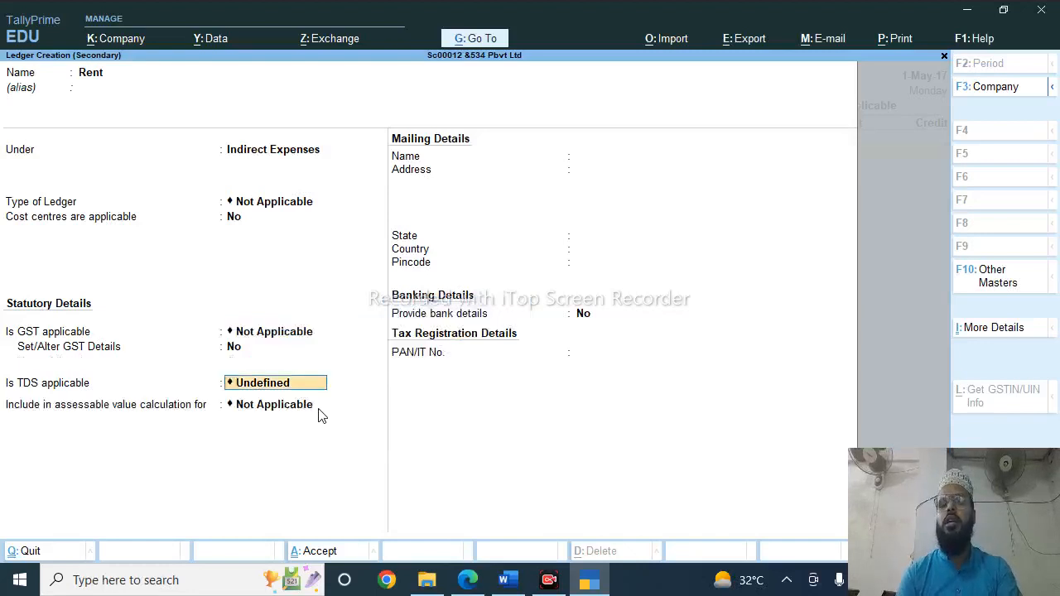
# Make TDS applicable for the Rent ledger and create a new nature of payment named Rent (Building)
pyautogui.press('Return')
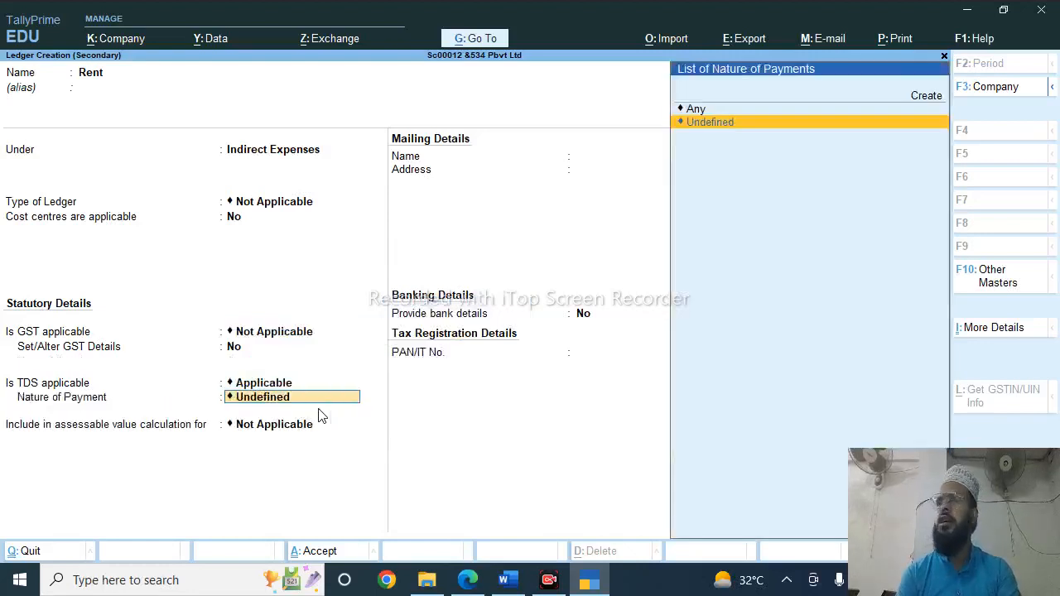
pyautogui.press('Up')
pyautogui.press('Up')
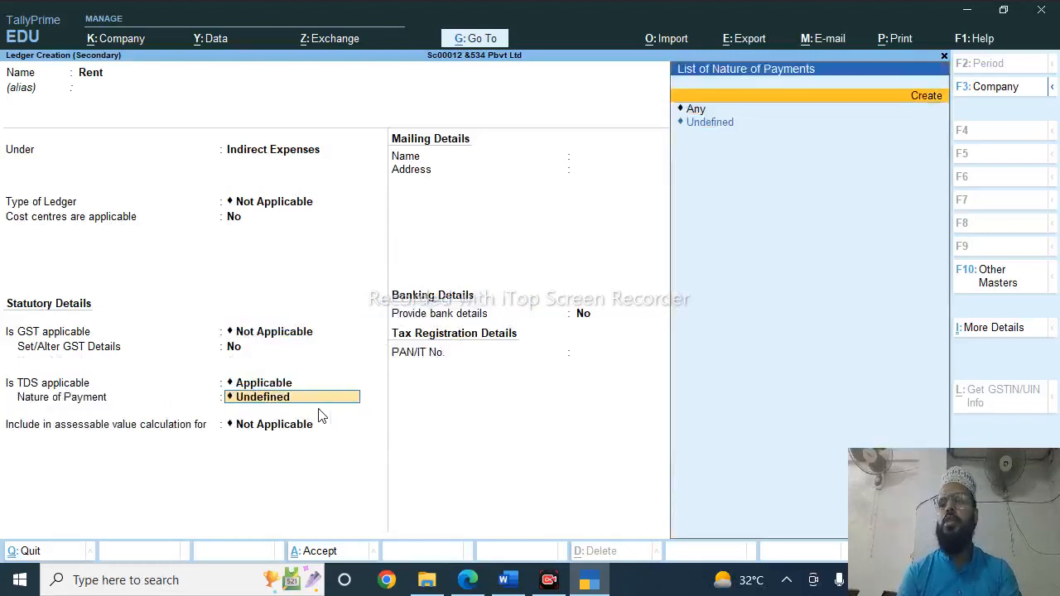
pyautogui.press('Return')
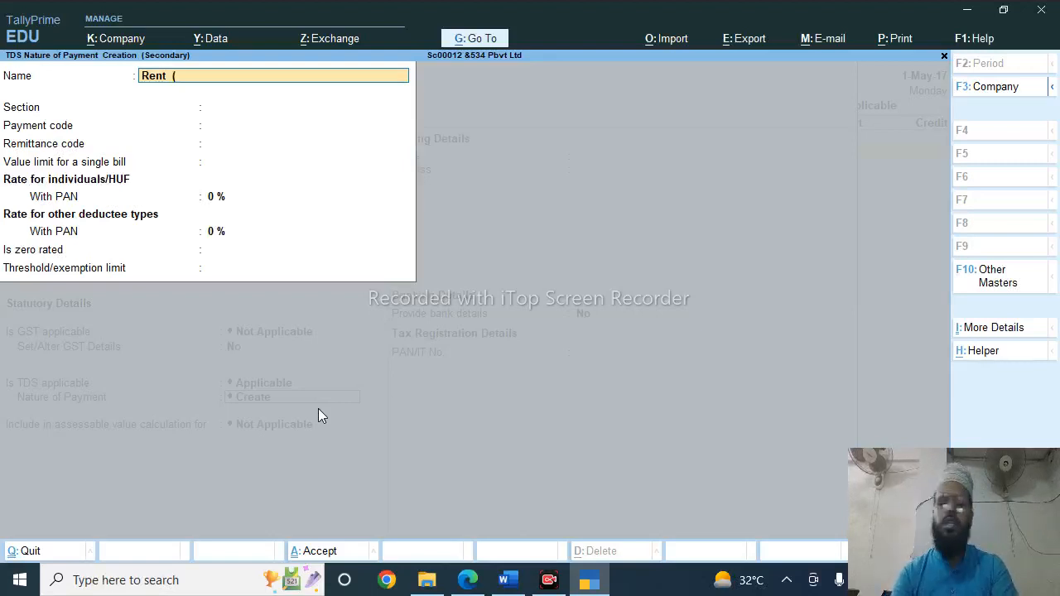
pyautogui.write('Rent (building')
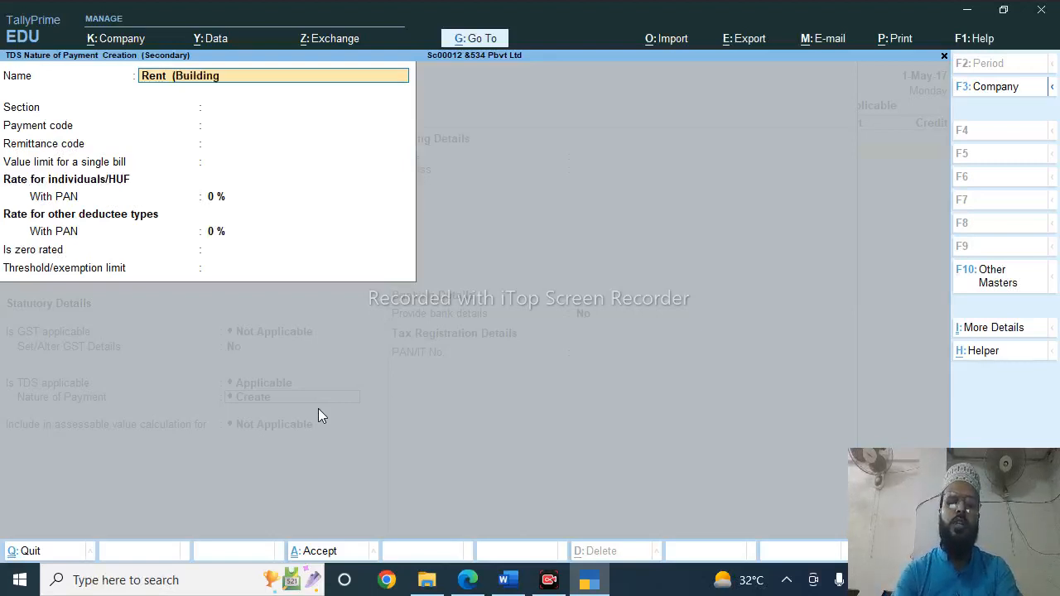
pyautogui.press('Return')
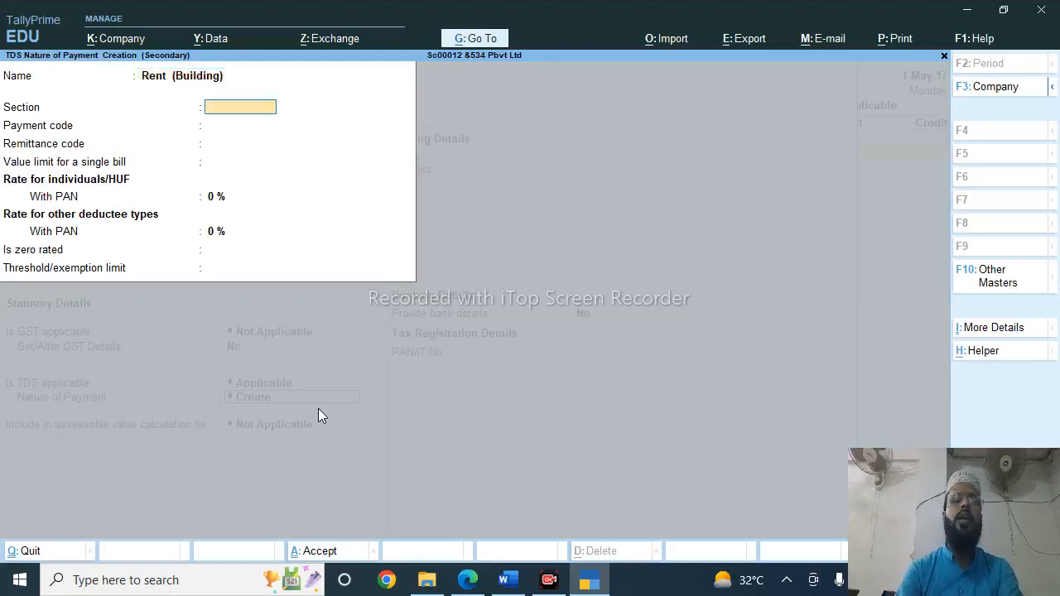
# Set the nature of payment's section to 194i and its with-PAN rates to 10% for individuals/HUF and other deductee types
pyautogui.write('19')
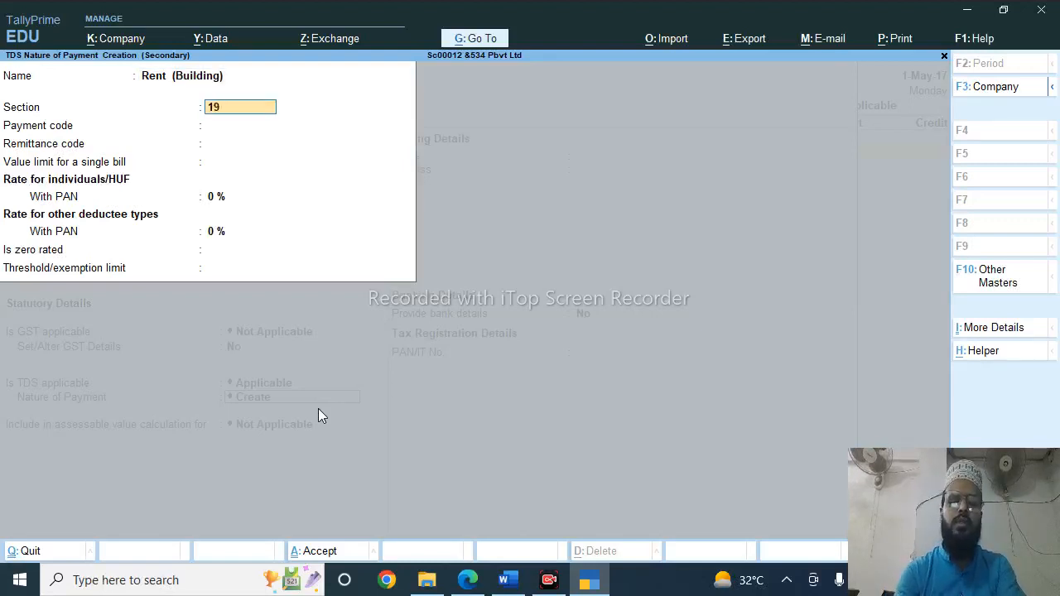
pyautogui.press('Return')
pyautogui.press('Return')
pyautogui.press('Return')
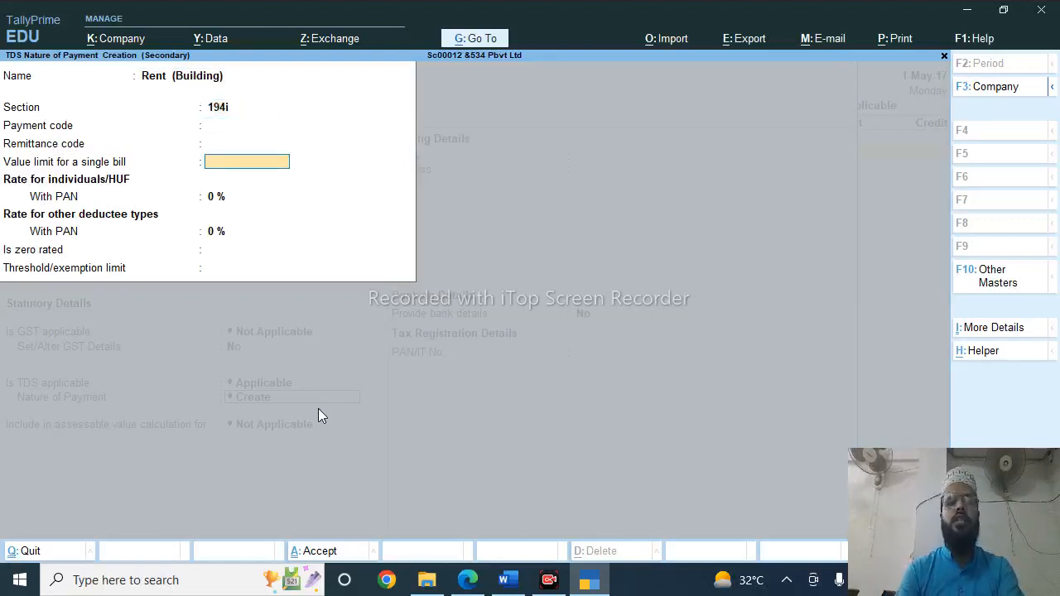
pyautogui.press('Return')
pyautogui.write('10')
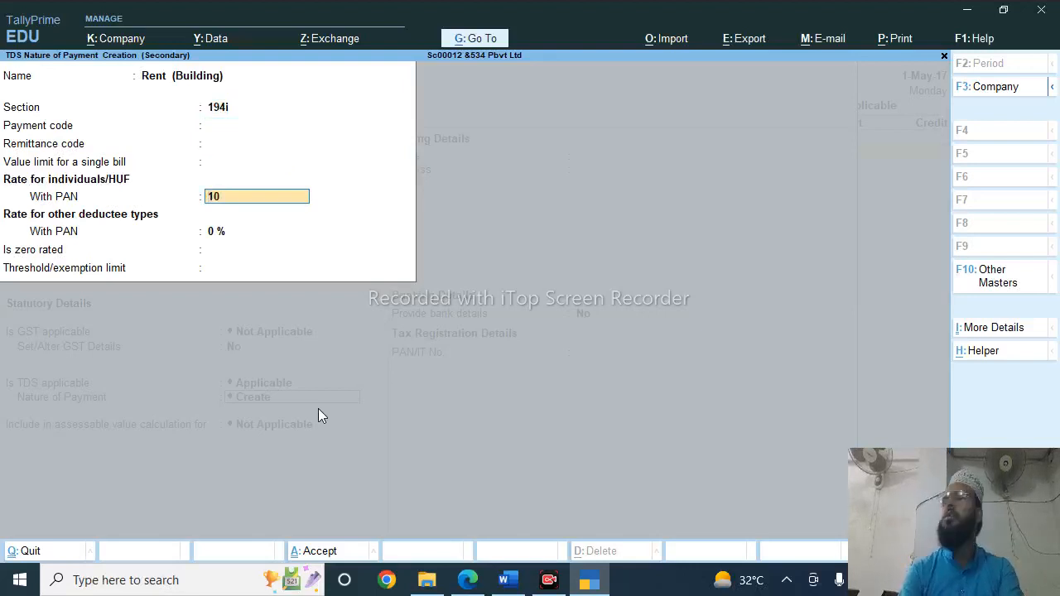
pyautogui.press('Return')
pyautogui.press('Return')
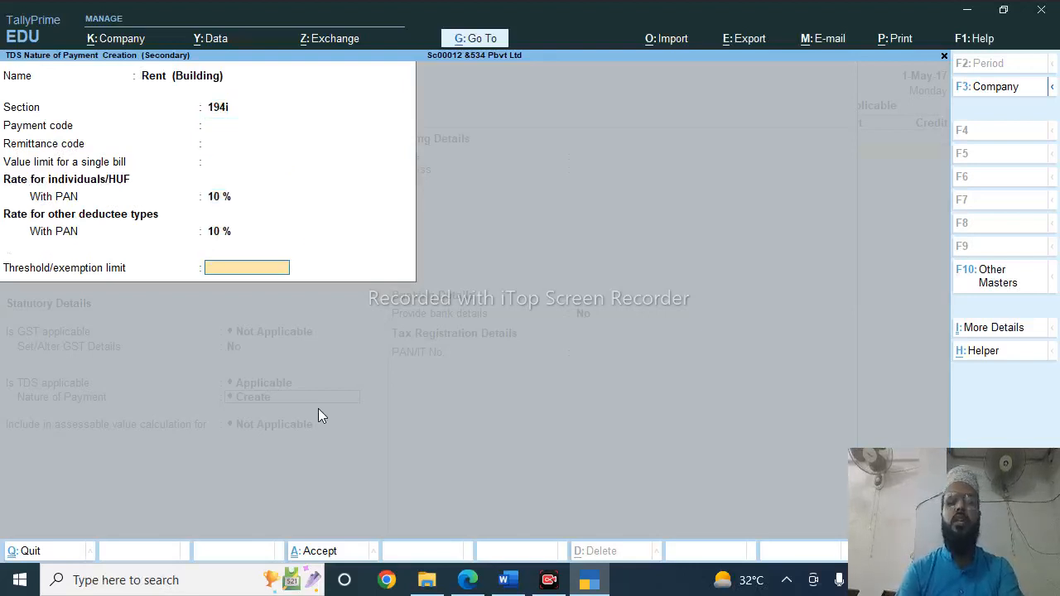
# Set the threshold limit to 180000, save the nature of payment, and save the Rent ledger with assessable value inclusion Not Applicable
pyautogui.write('1')
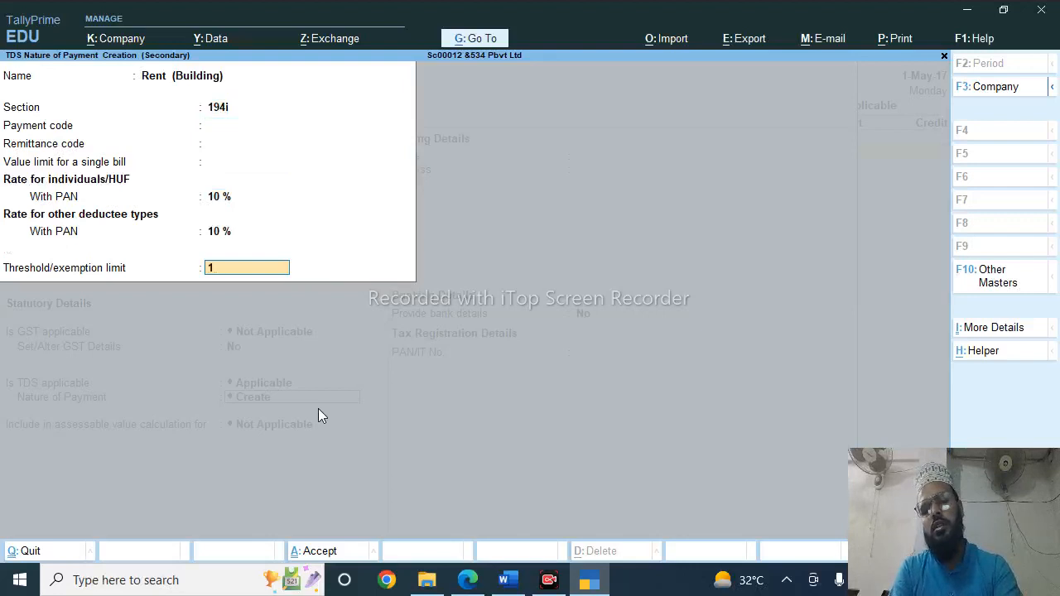
pyautogui.write('80000')
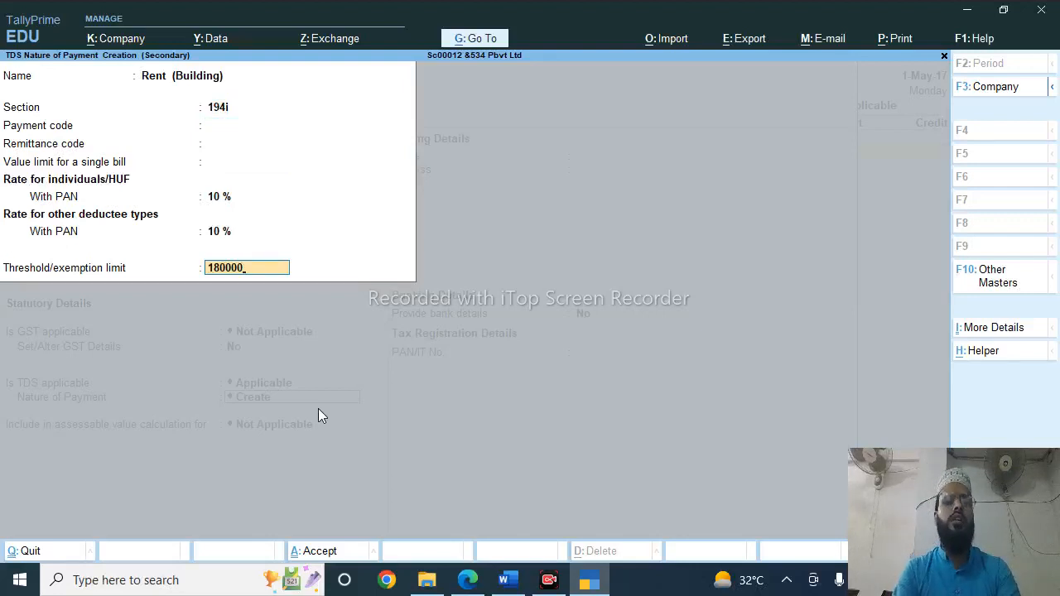
pyautogui.press('Return')
pyautogui.press('Return')
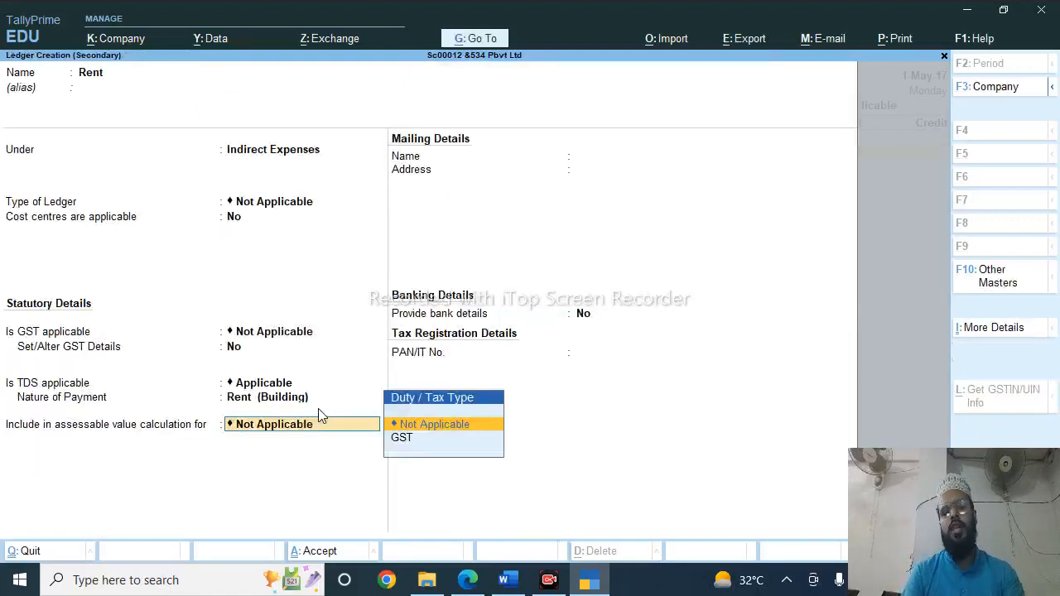
pyautogui.press('Return')
pyautogui.press('Return')
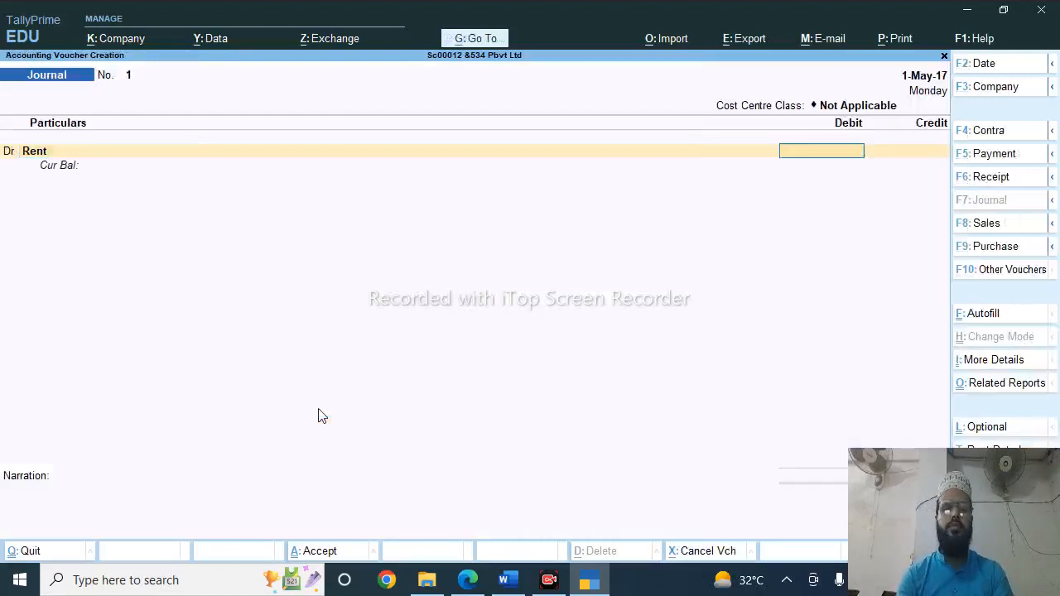
# Debit Rent with 195000 in the journal voucher, taking the amount from the PDF money receipt
pyautogui.hotkey('alt', 'Tab')
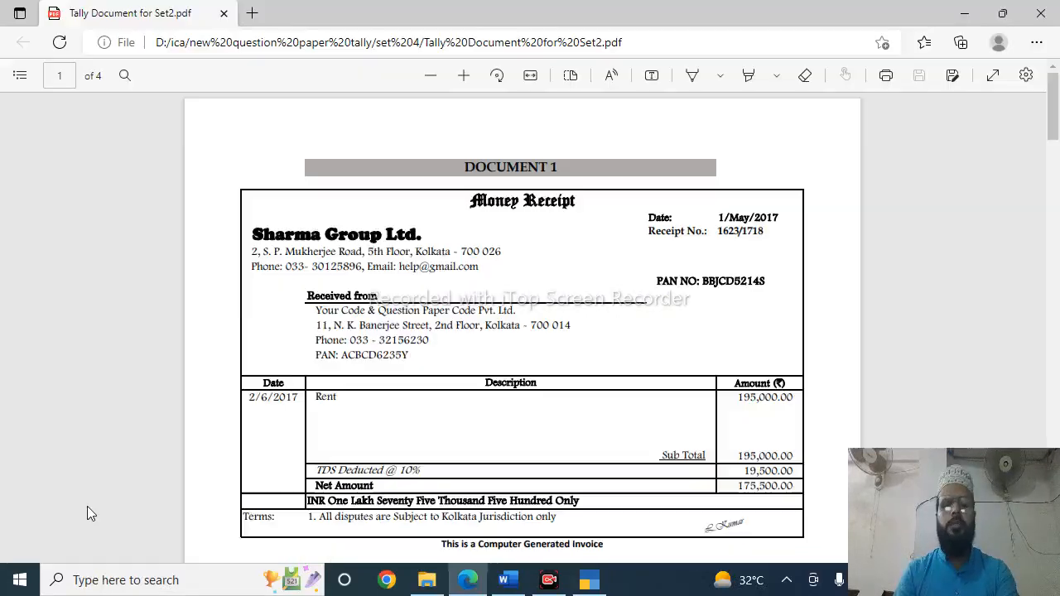
pyautogui.hotkey('alt', 'Tab')
pyautogui.write('195000')
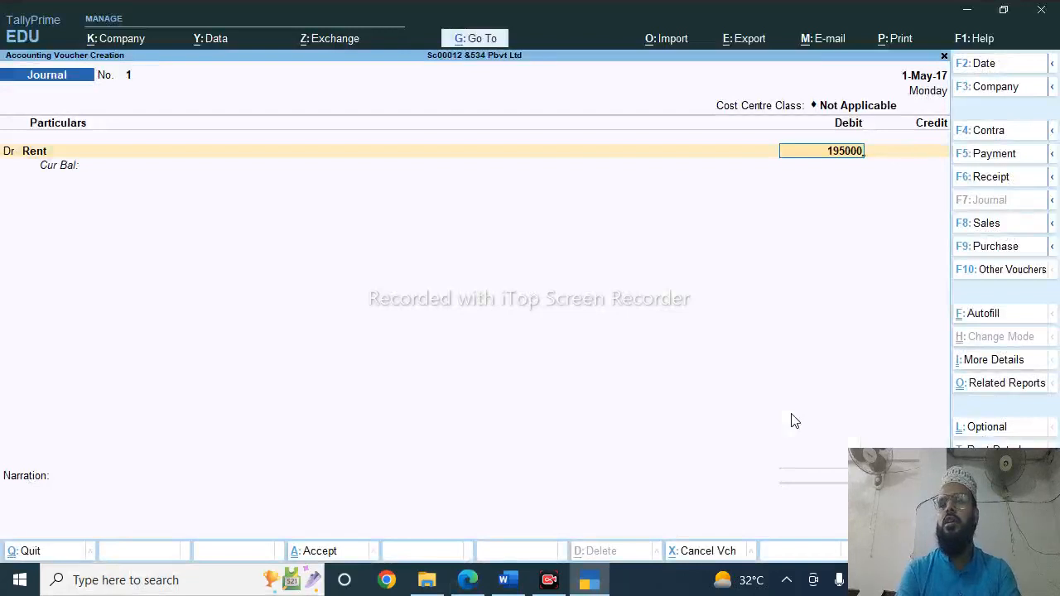
pyautogui.press('Return')
pyautogui.press('Return')
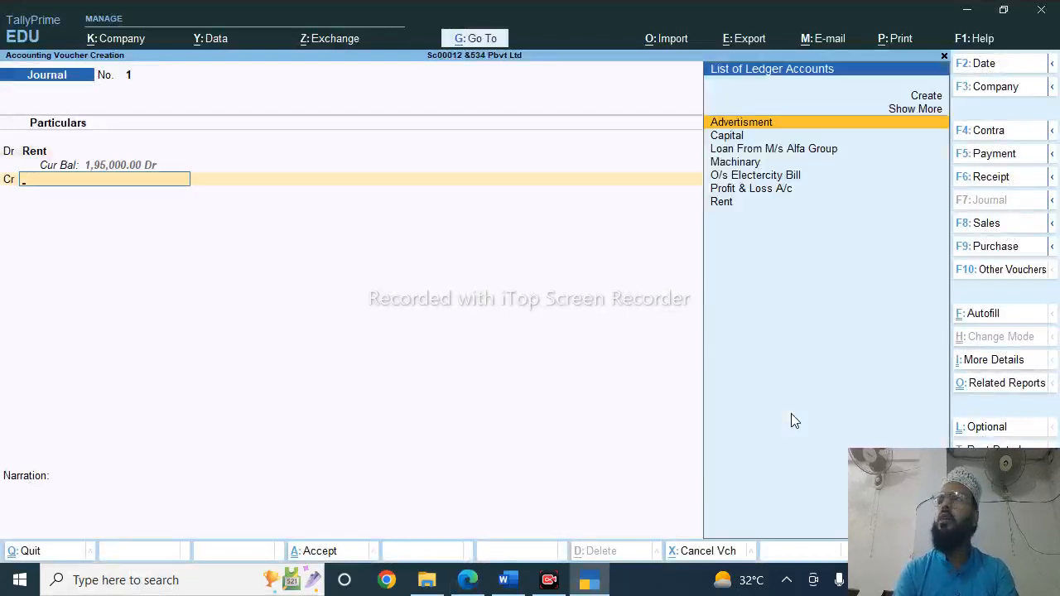
# Create a ledger named Sharma Group Ltd for the credit line, grouped under Sundry Creditors
pyautogui.hotkey('alt', 'c')
pyautogui.write('Shar')
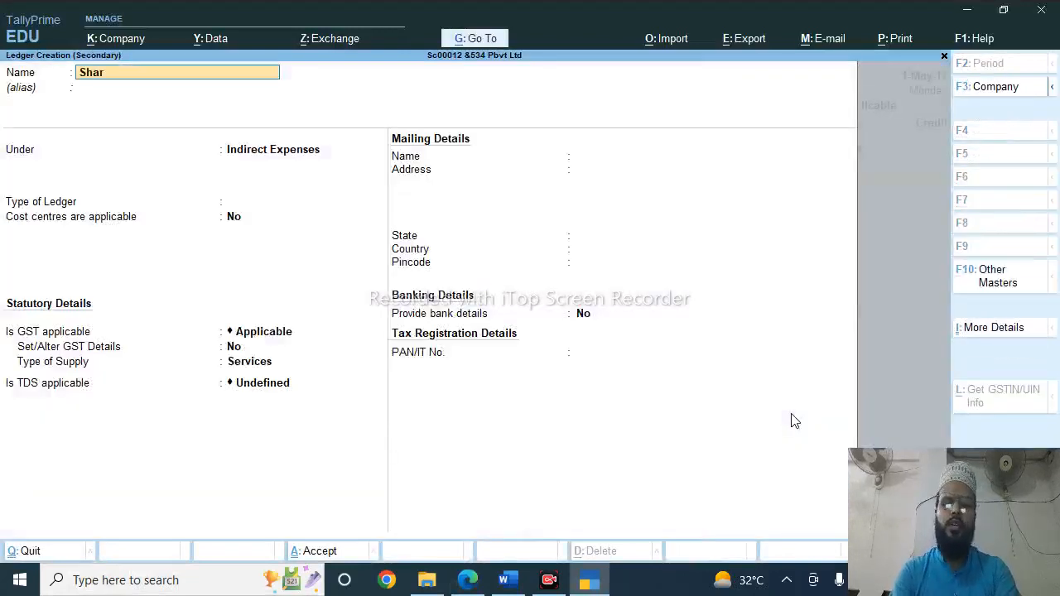
pyautogui.write('ma Group')
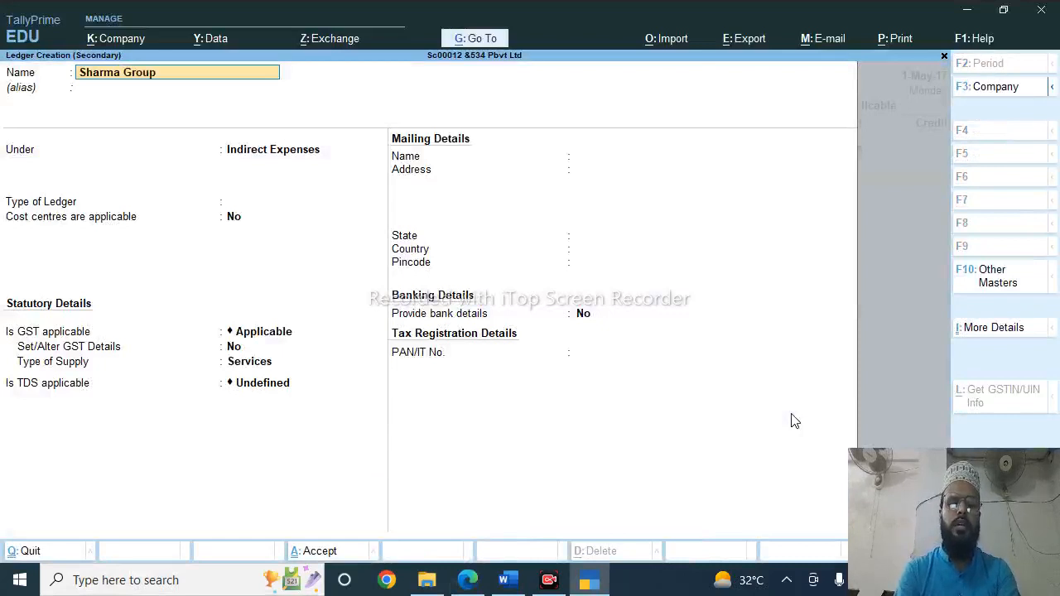
pyautogui.write('L')
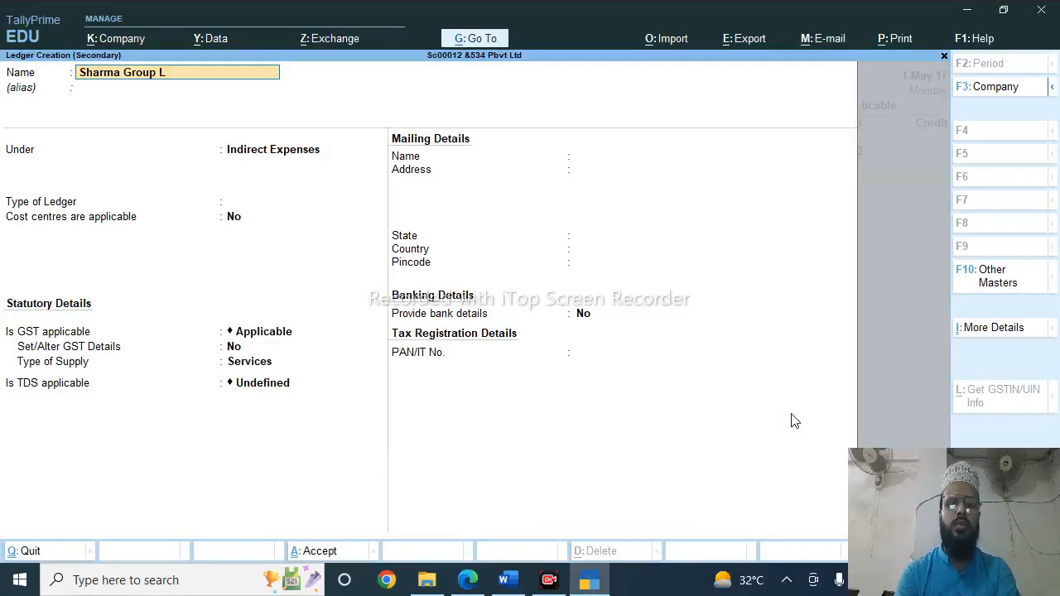
pyautogui.write('td')
pyautogui.press('Return')
pyautogui.write('S')
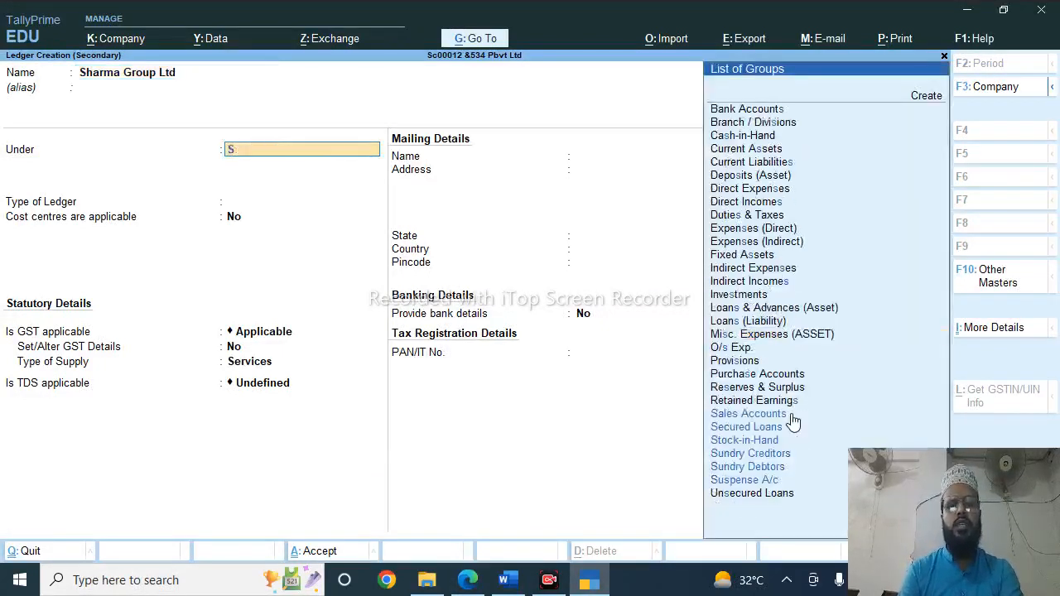
pyautogui.press('Down')
pyautogui.press('Down')
pyautogui.press('Return')
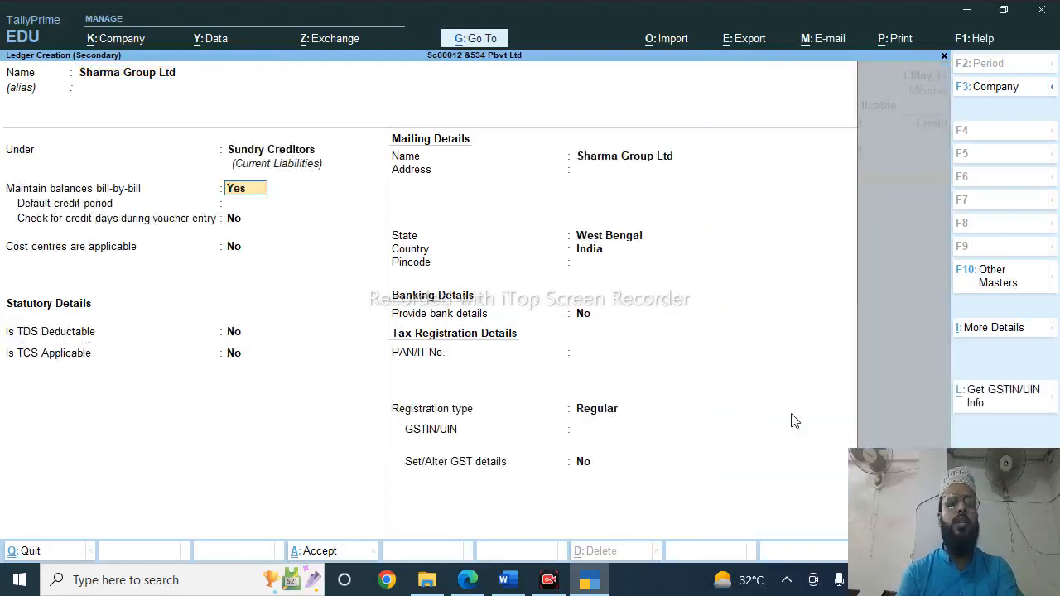
# Keep bill-by-bill balances on for the Sharma Group Ltd ledger and make TDS deductible
pyautogui.press('Return')
pyautogui.press('Return')
pyautogui.press('Return')
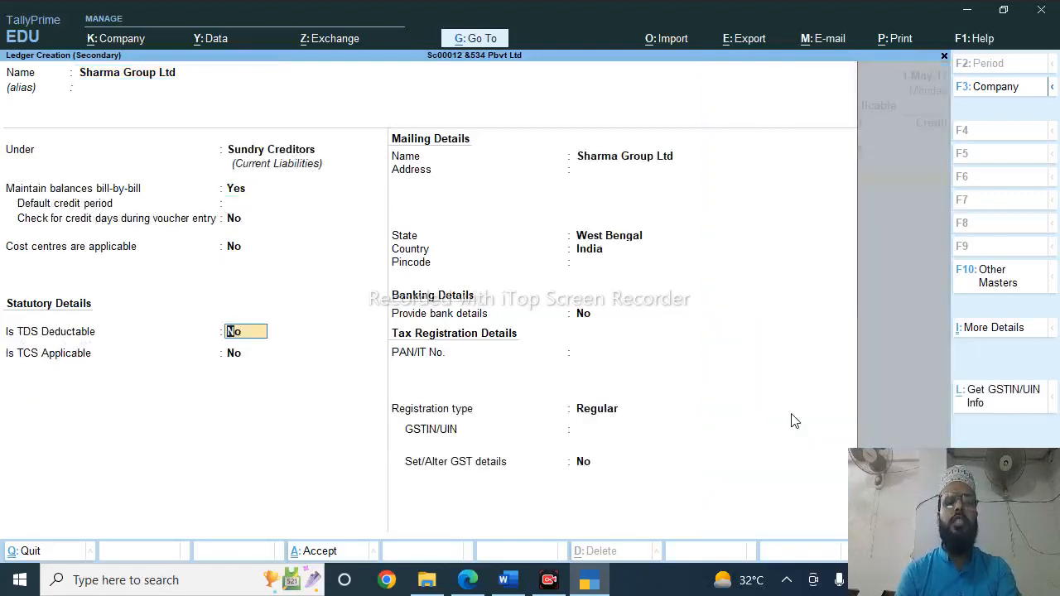
pyautogui.write('y')
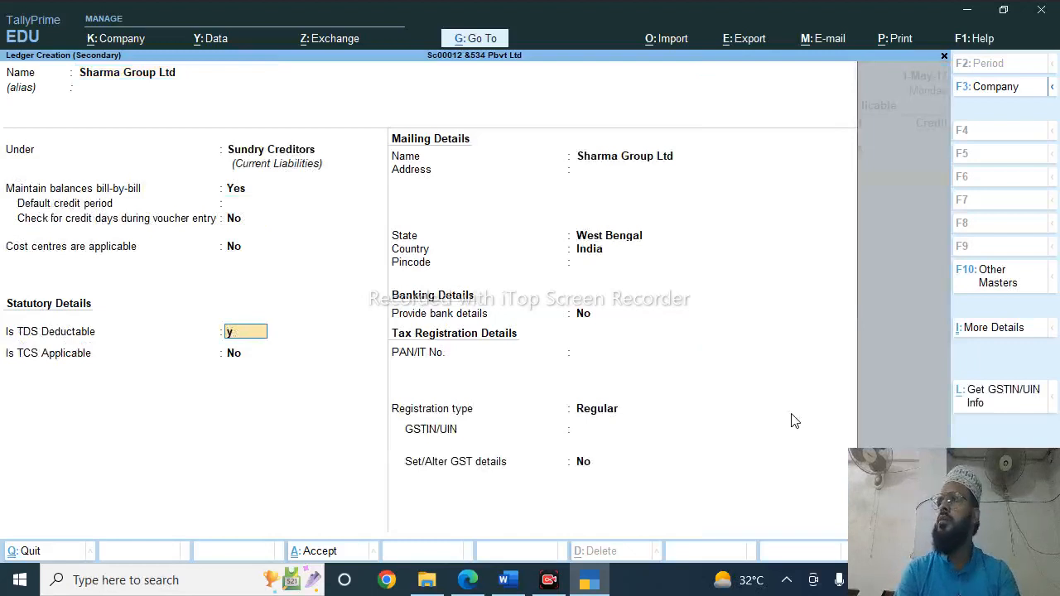
pyautogui.press('Return')
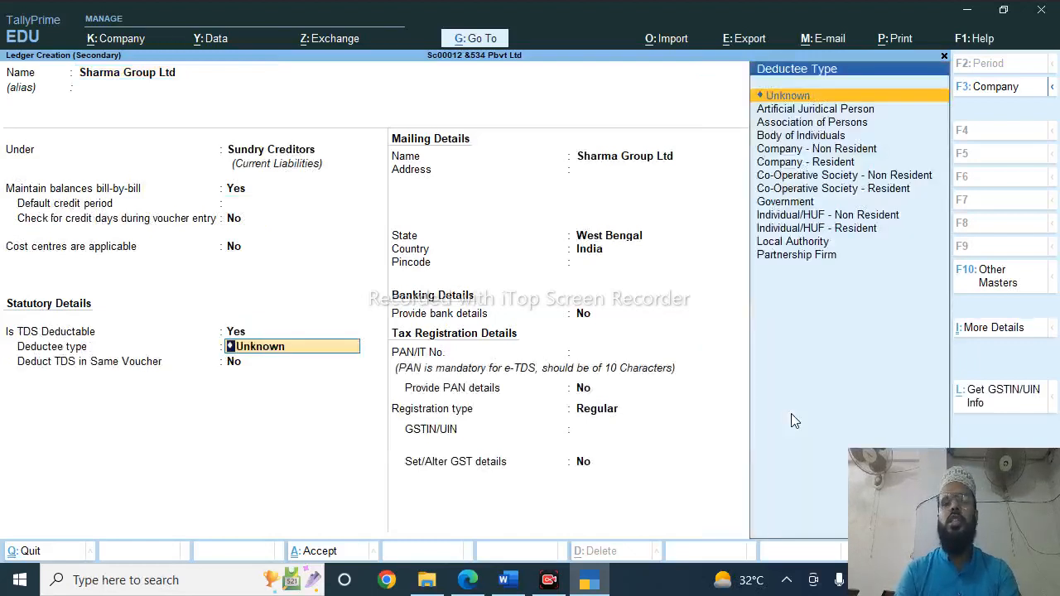
# Set the deductee type to Company - Resident and deduct TDS in the same voucher, without advanced TDS entries
pyautogui.press('Down')
pyautogui.press('Down')
pyautogui.press('Down')
pyautogui.press('Down')
pyautogui.press('Down')
pyautogui.press('Down')
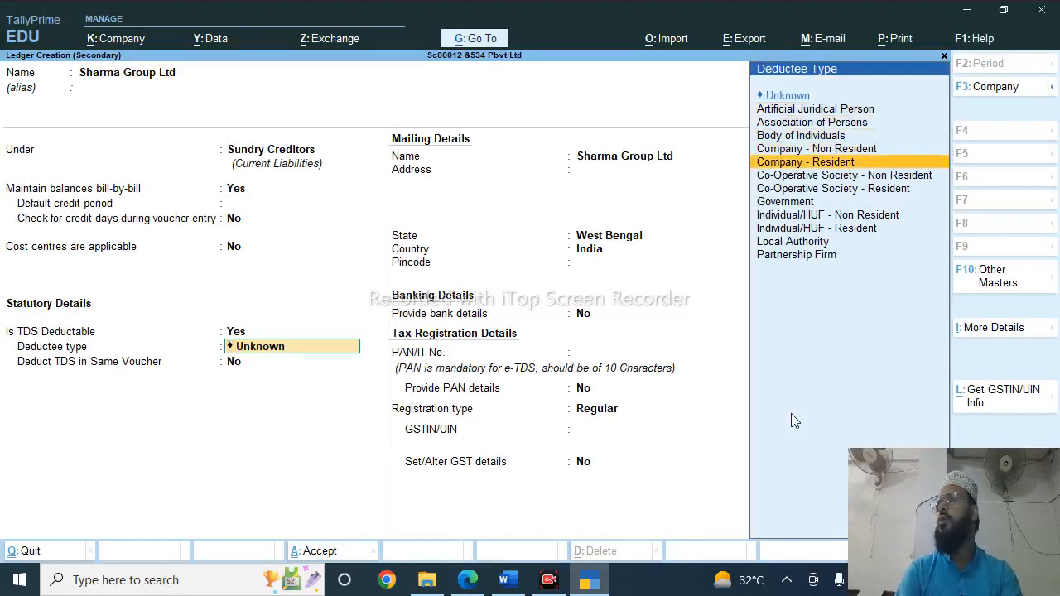
pyautogui.press('Return')
pyautogui.write('y')
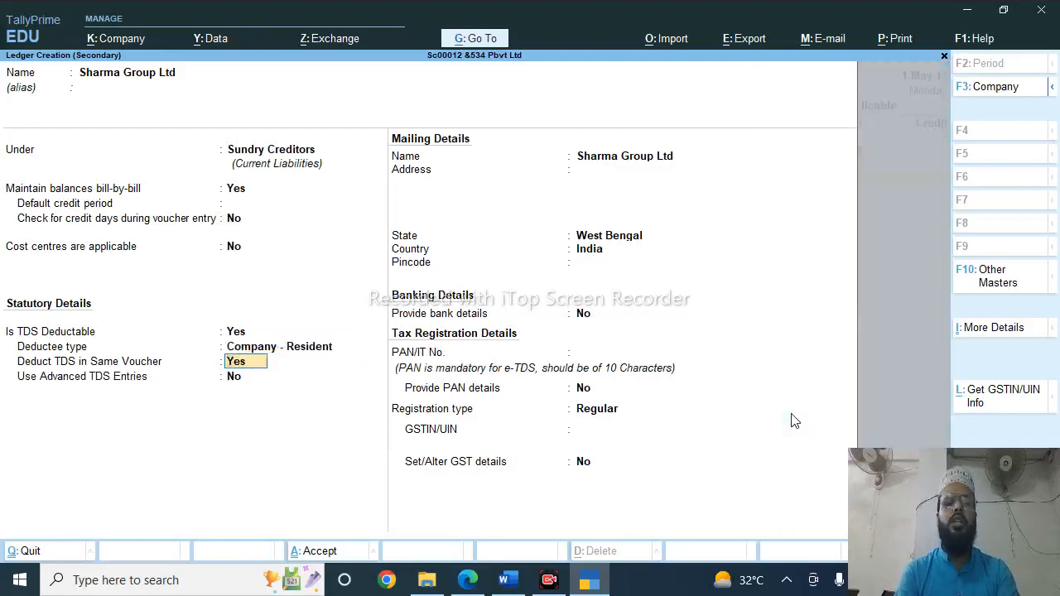
pyautogui.press('Return')
pyautogui.press('Return')
pyautogui.press('Return')
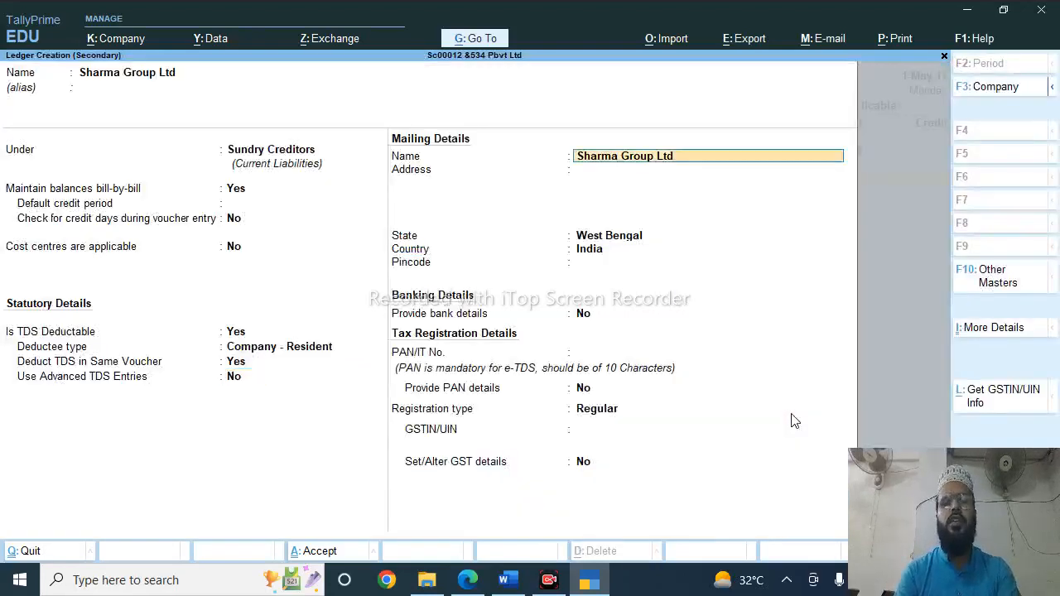
# Copy the landlord company's PAN from the PDF receipt into the ledger's PAN/IT number and save the ledger
pyautogui.press('Return')
pyautogui.press('Return')
pyautogui.press('Return')
pyautogui.press('Return')
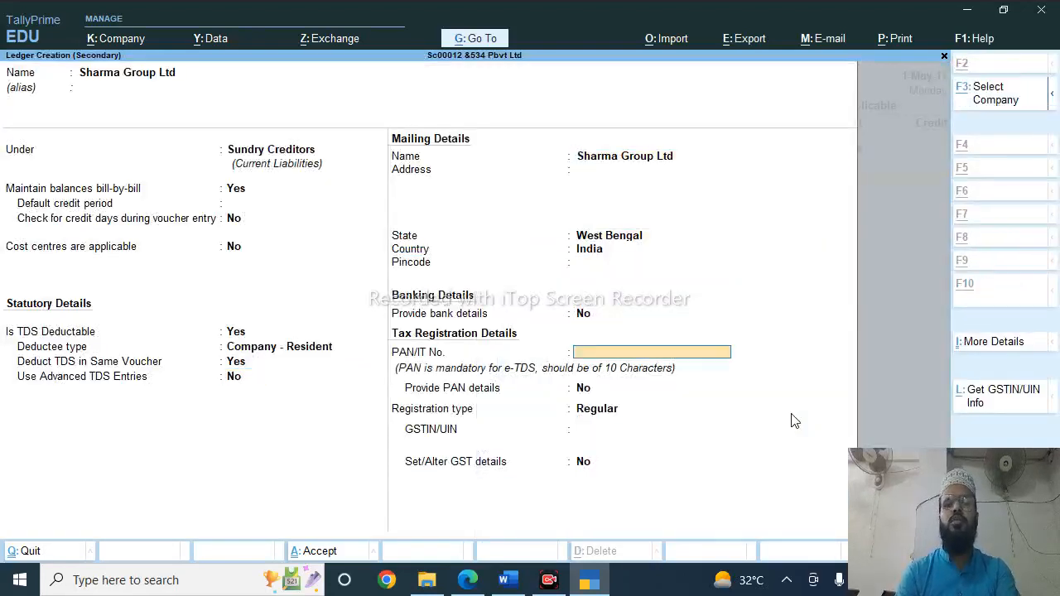
pyautogui.hotkey('alt', 'Tab')
pyautogui.doubleClick(726, 279)
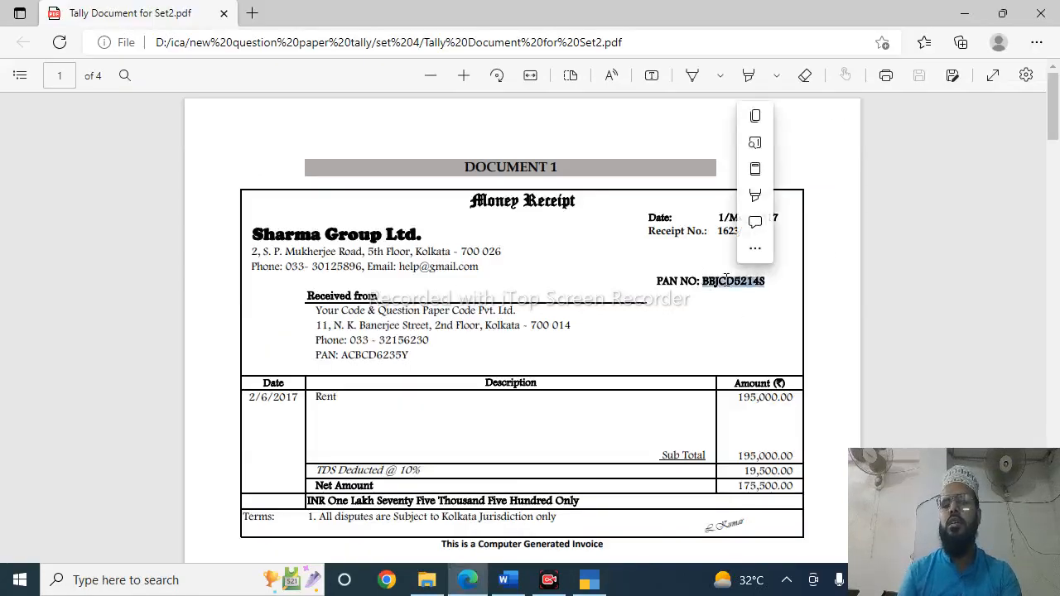
pyautogui.hotkey('ctrl', 'c')
pyautogui.hotkey('alt', 'Tab')
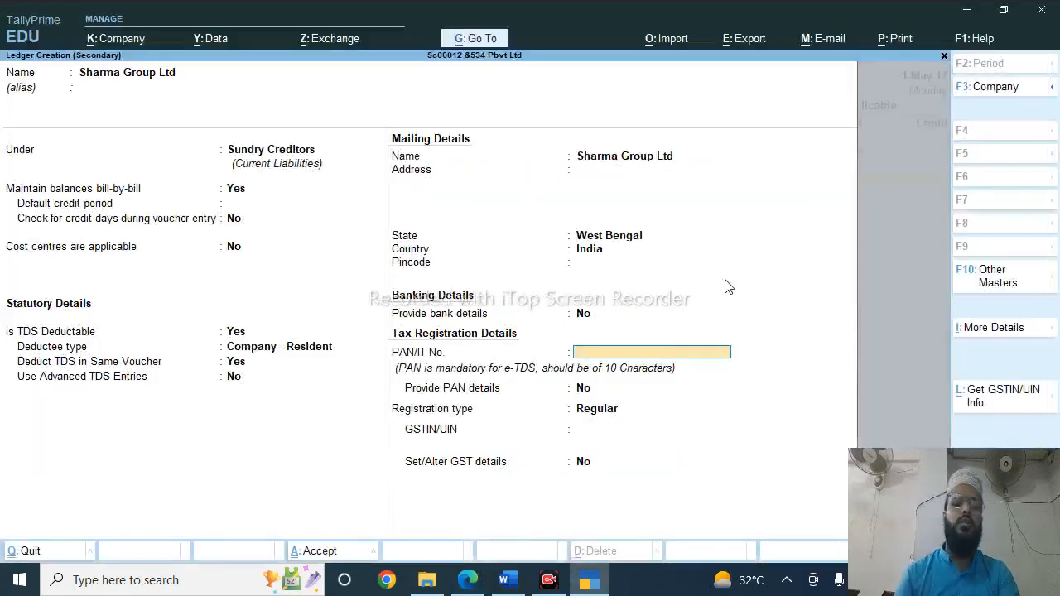
pyautogui.hotkey('ctrl', 'v')
pyautogui.press('Return')
pyautogui.hotkey('ctrl', 'a')
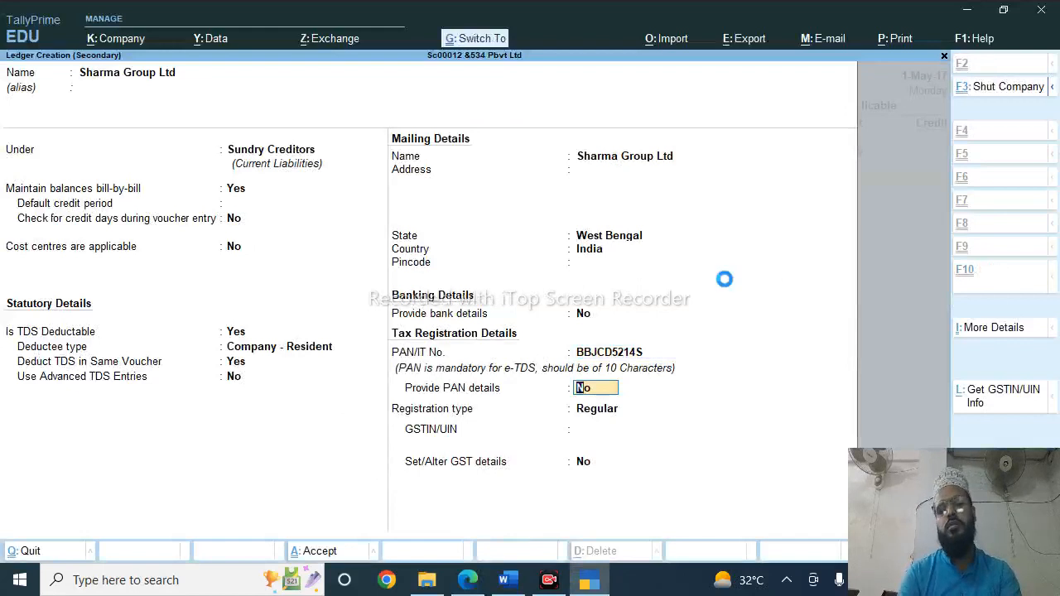
# Finish the Sharma Group Ltd ledger and credit it 1,75,500, allocated under New Ref 1 as 1,95,000 Cr and 19,500 Dr
pyautogui.press('Return')
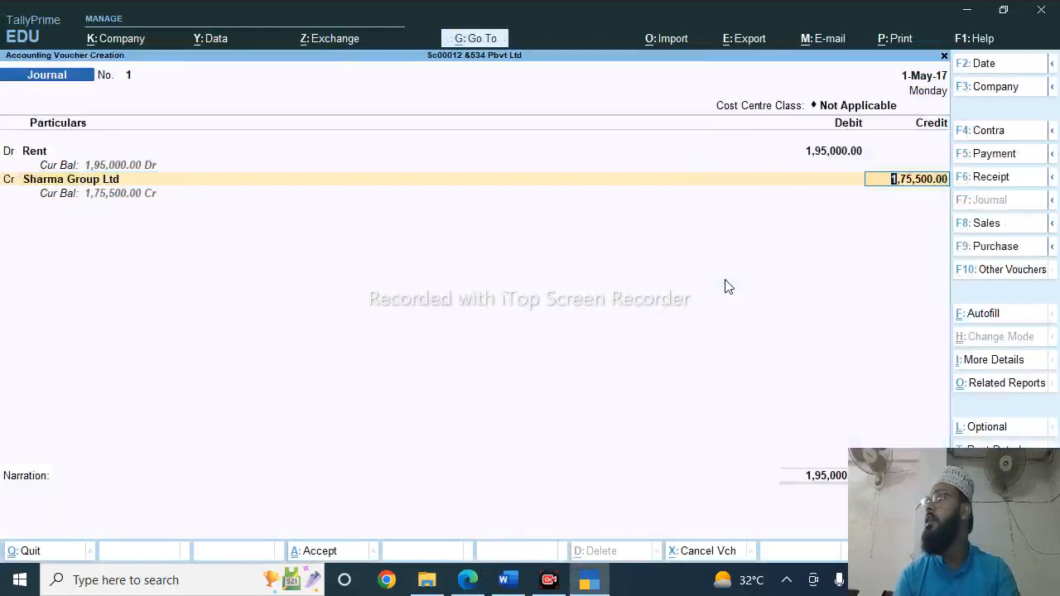
pyautogui.press('Return')
pyautogui.press('Return')
pyautogui.press('Return')
pyautogui.press('Return')
pyautogui.press('Return')
pyautogui.press('Return')
pyautogui.press('Return')
pyautogui.press('Return')
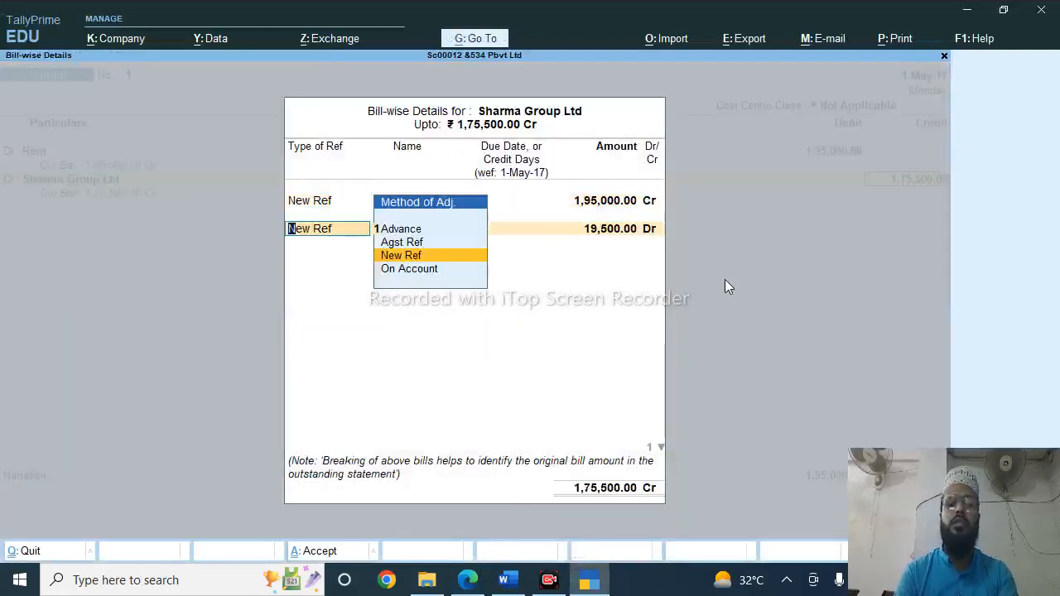
pyautogui.press('Return')
pyautogui.press('Return')
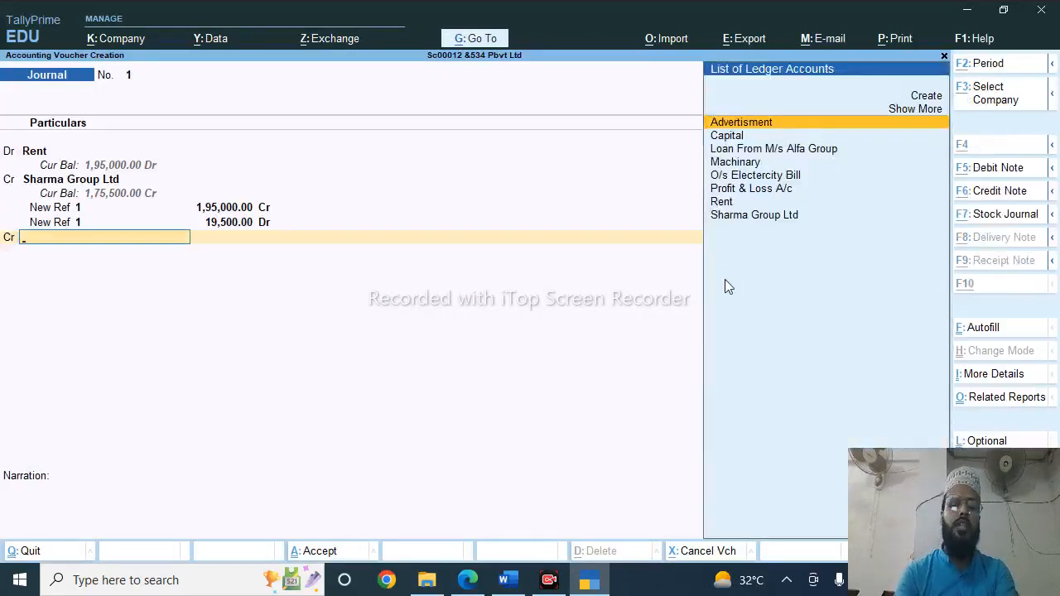
# Create a ledger named Tds under the Duties & Taxes group from within the journal voucher
pyautogui.hotkey('alt', 'c')
pyautogui.write('Tds')
pyautogui.press('Return')
pyautogui.write('D')
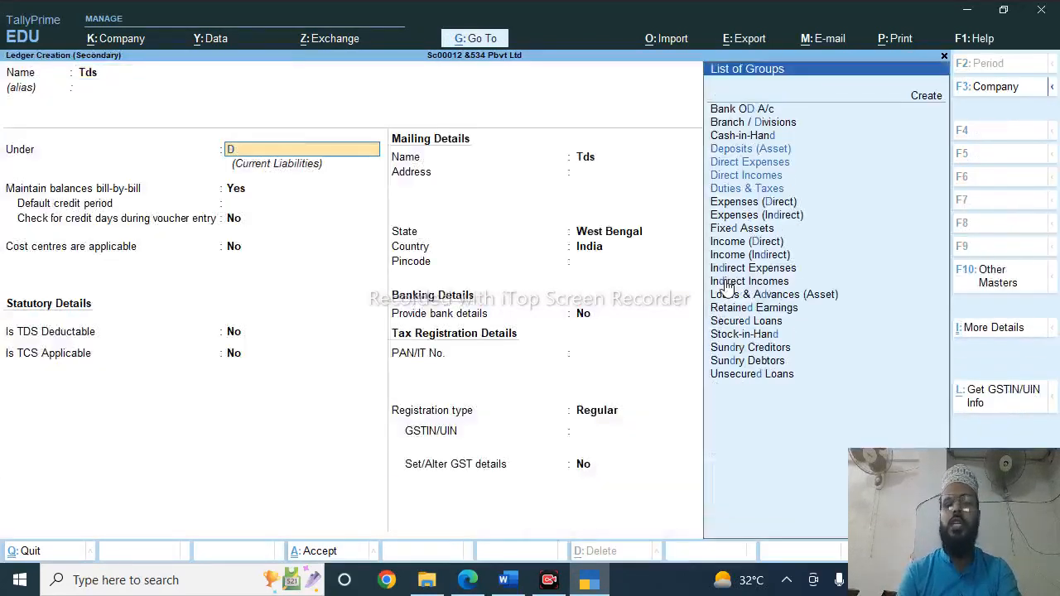
pyautogui.press('Down')
pyautogui.press('Down')
pyautogui.press('Down')
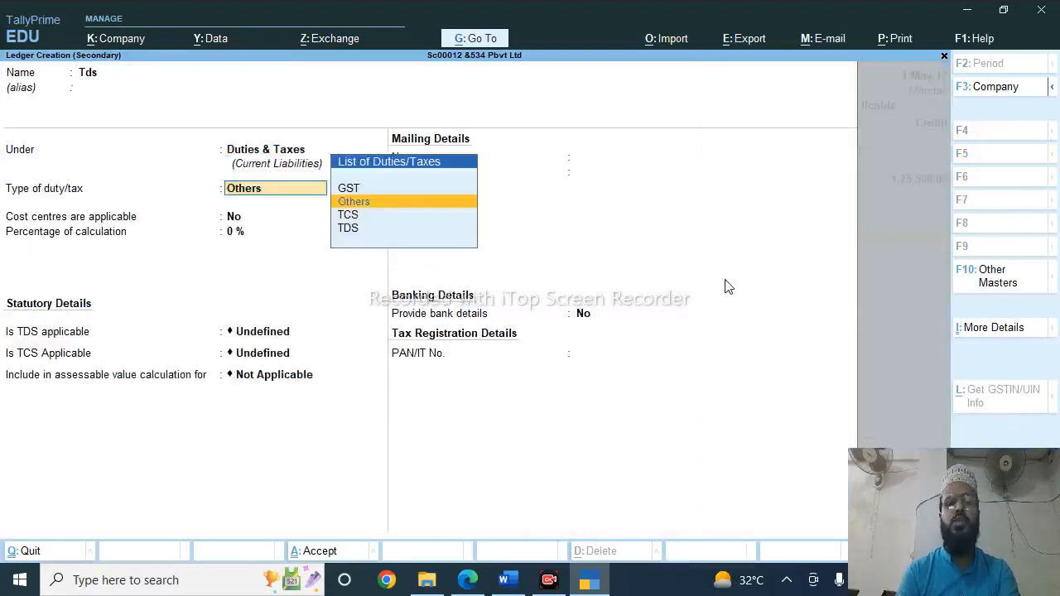
# Set the Tds ledger's type of duty/tax to TDS, keeping nature of payment as Any and no cost centres
pyautogui.press('Return')
pyautogui.press('Down')
pyautogui.press('Down')
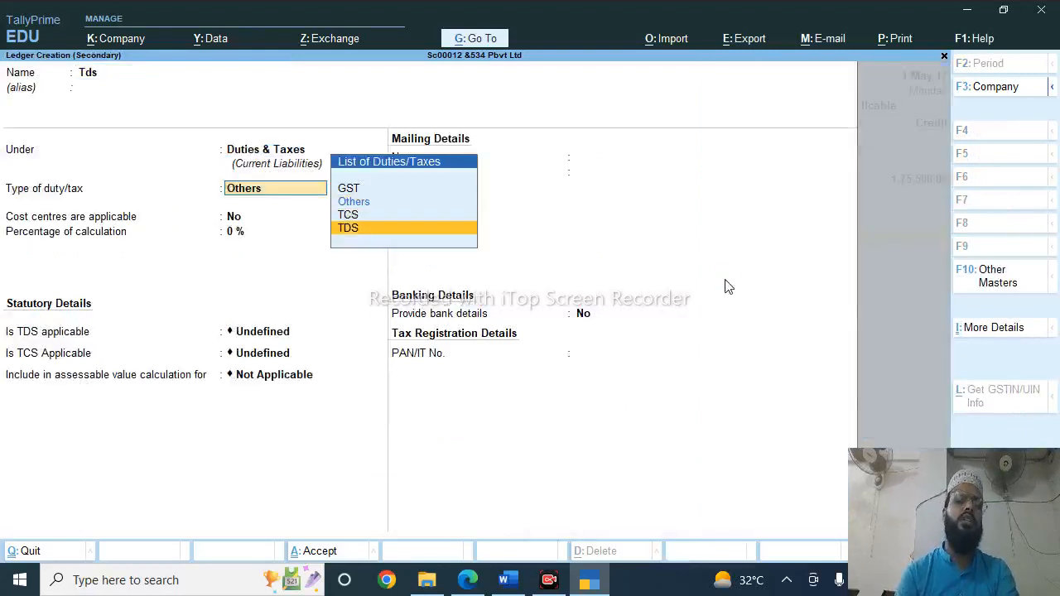
pyautogui.press('Return')
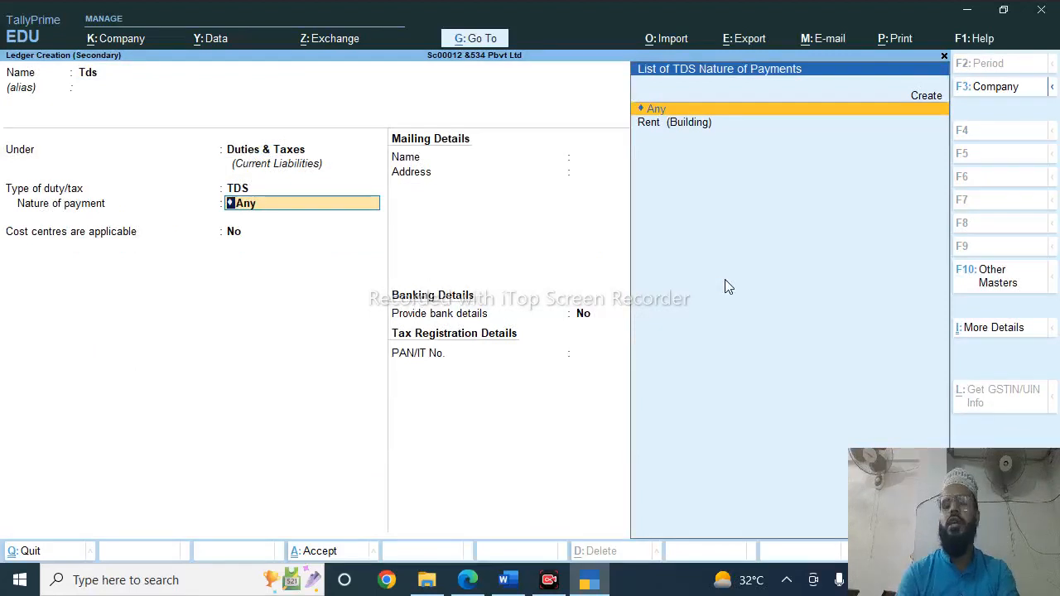
pyautogui.press('Return')
pyautogui.press('Return')
pyautogui.press('Return')
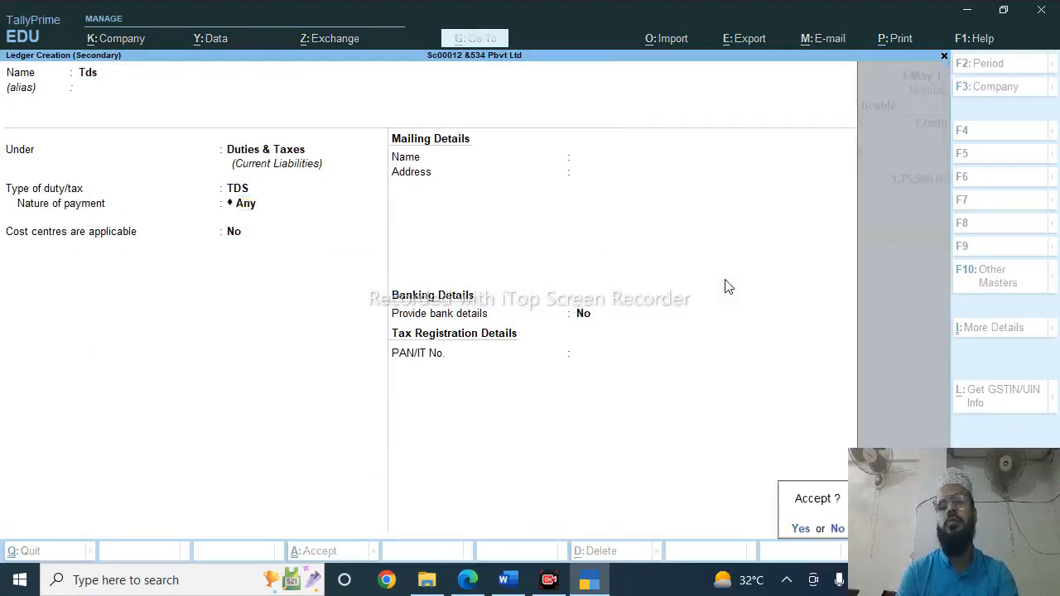
# Accept the Tds ledger and save the journal voucher with Tds credited 19,500
pyautogui.press('Return')
pyautogui.press('Return')
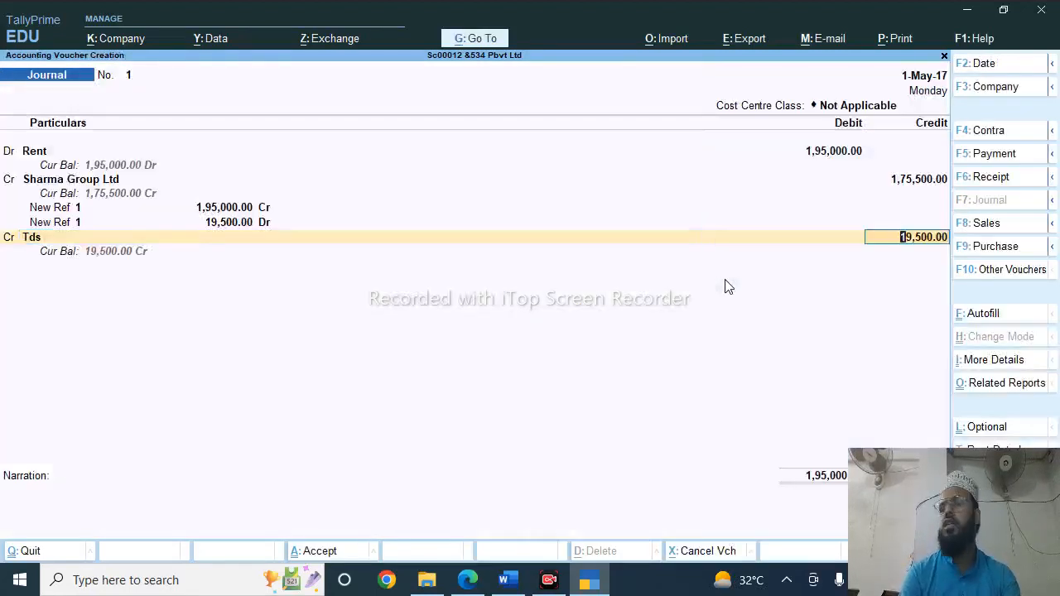
pyautogui.hotkey('ctrl', 'a')
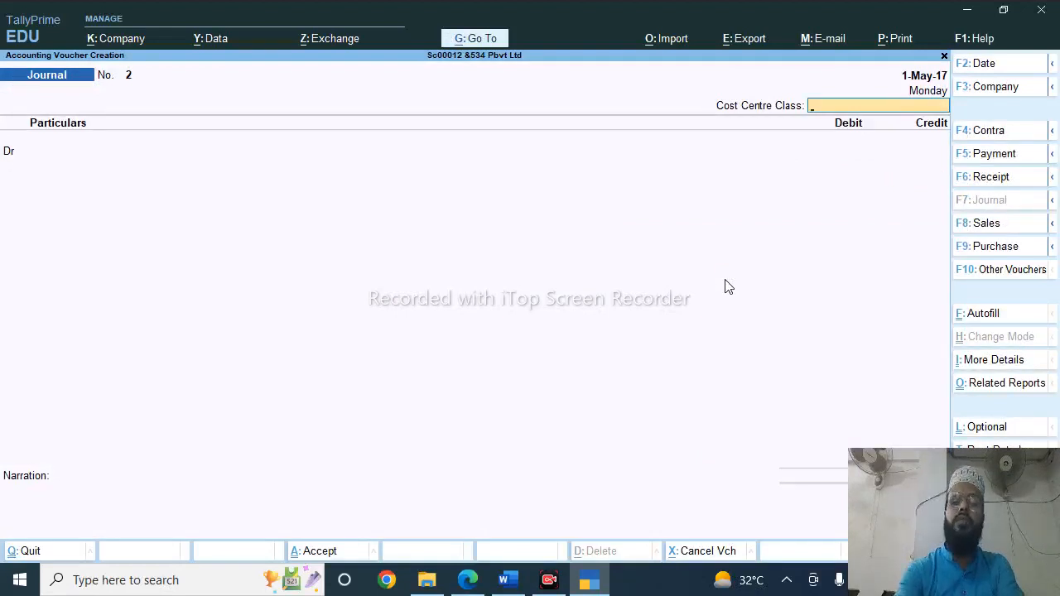
# Begin a payment voucher with Sharma Group Ltd as the debited ledger
pyautogui.press('F5')
pyautogui.press('Return')
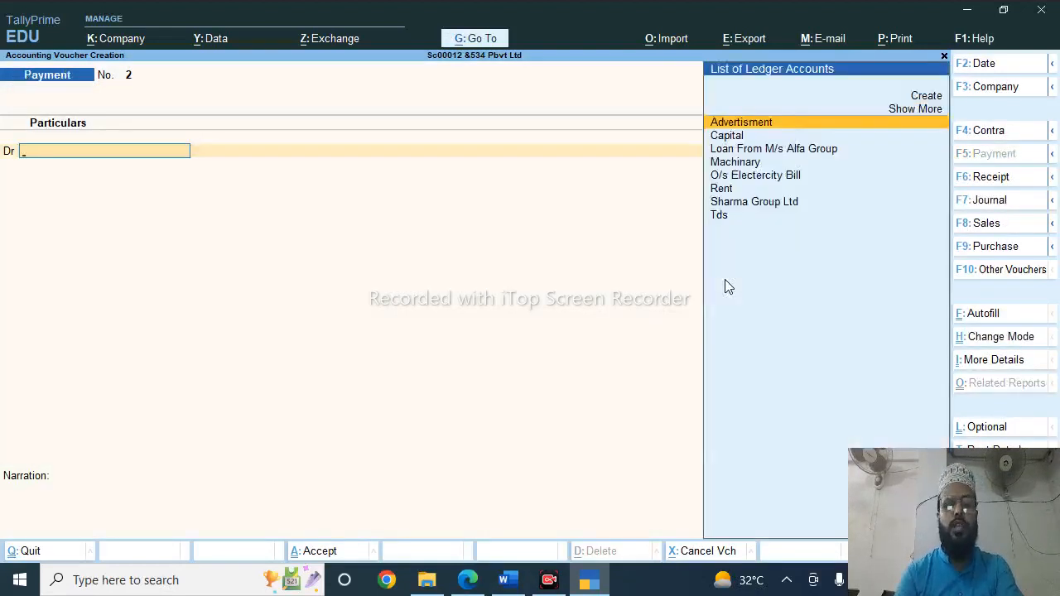
pyautogui.write('Sh')
pyautogui.press('Return')
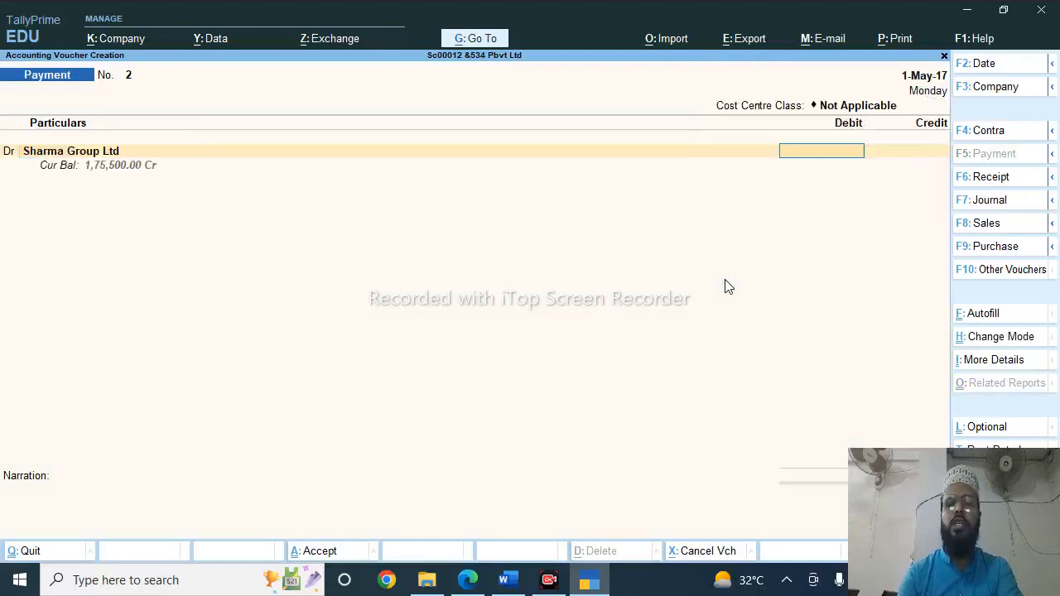
pyautogui.write('17550')
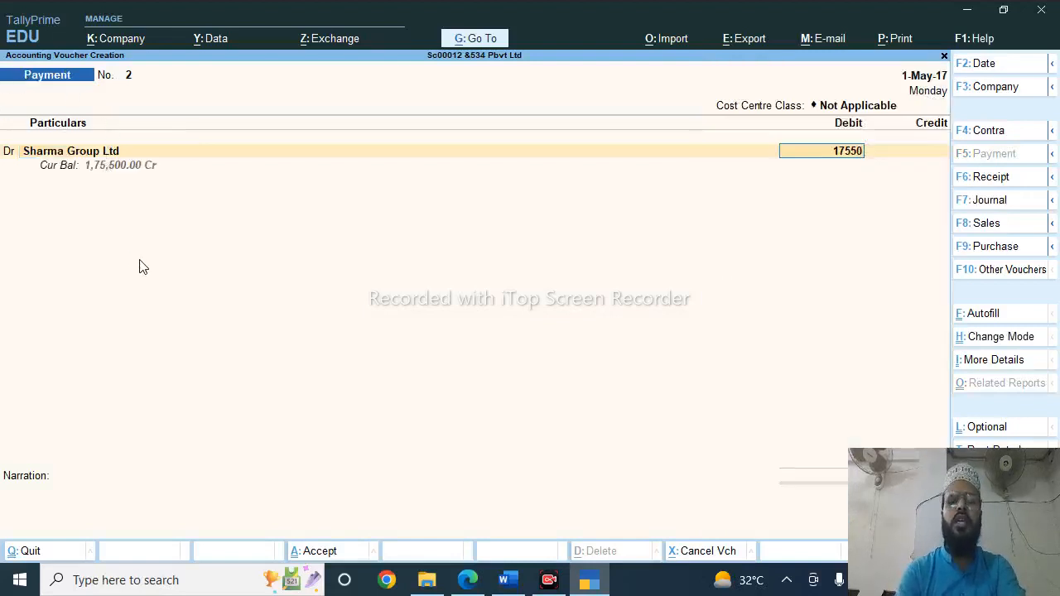
pyautogui.press('Return')
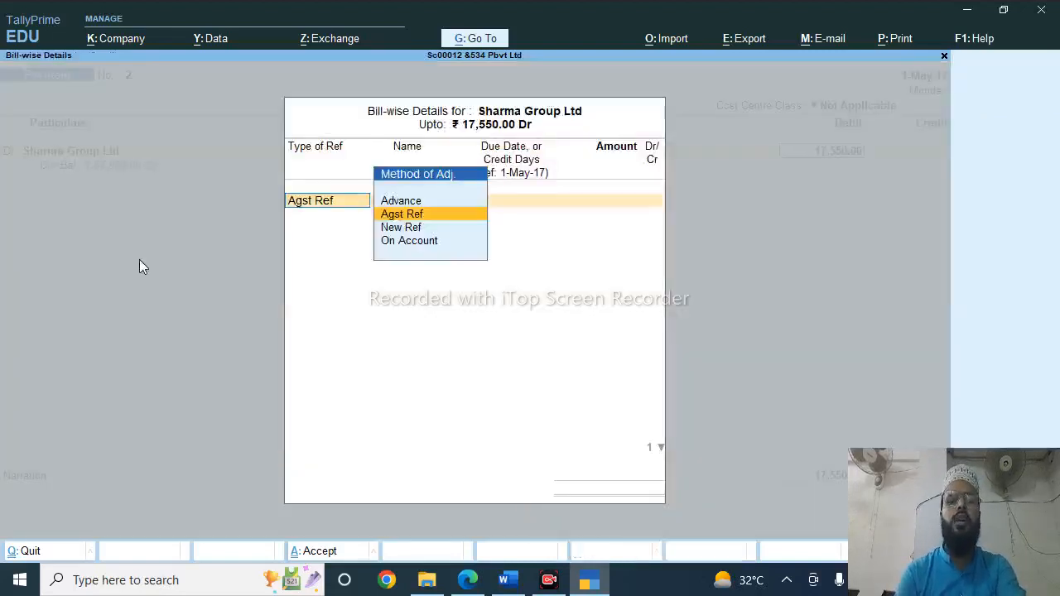
pyautogui.hotkey('ctrl', 'a')
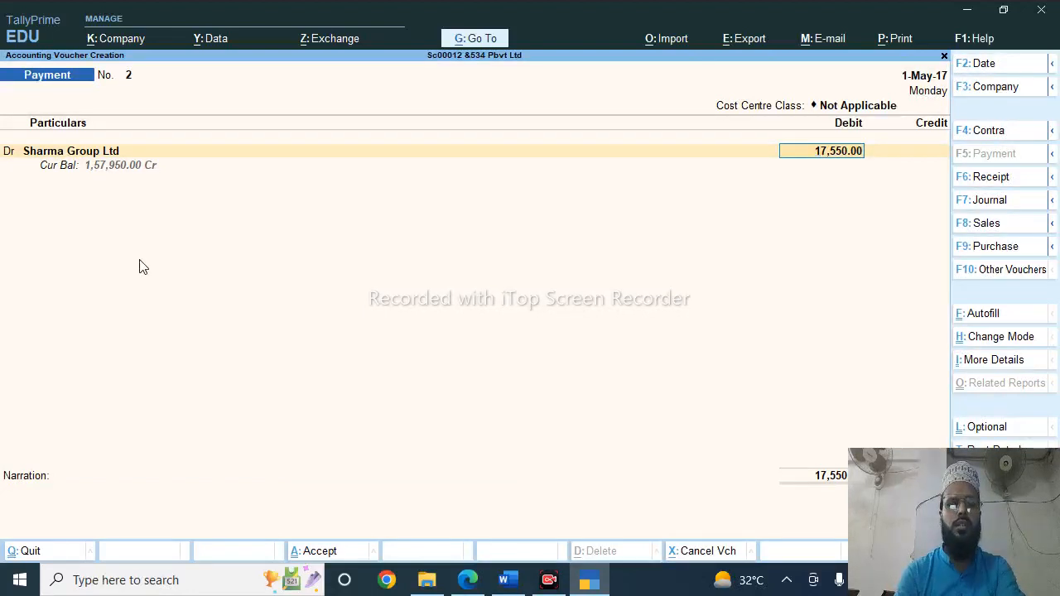
# Set the Sharma Group Ltd debit to 1,75,500 and allocate it as Agst Ref to bill 1
pyautogui.write('1,75,5')
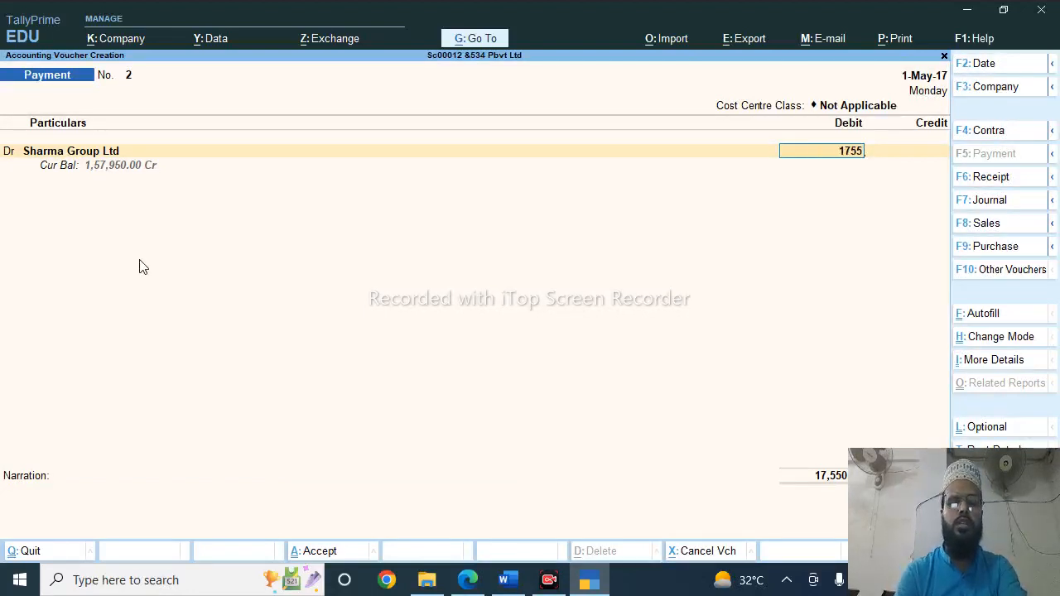
pyautogui.write('00')
pyautogui.press('Return')
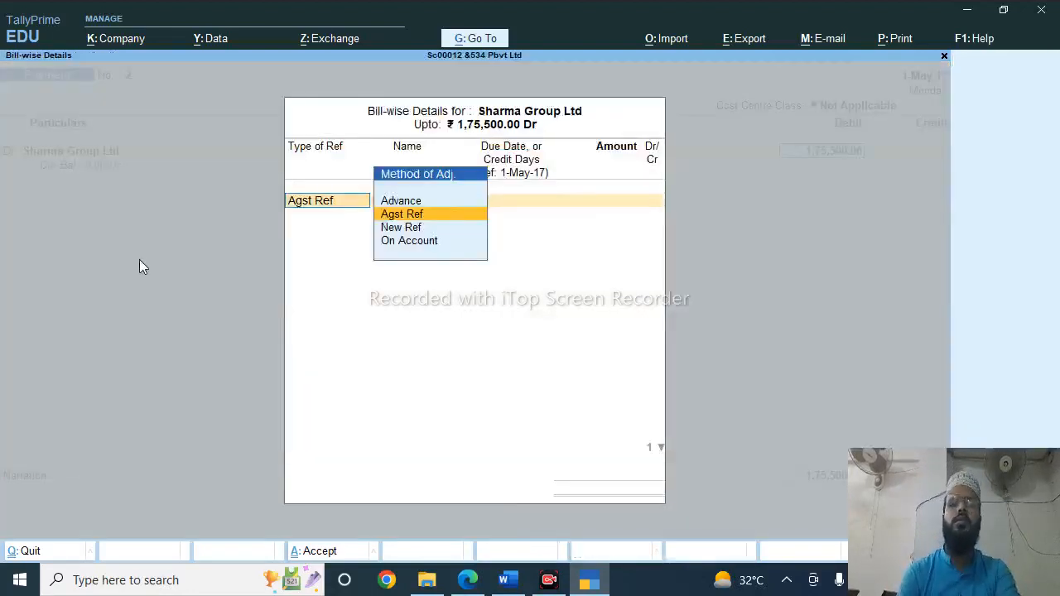
pyautogui.press('Return')
pyautogui.press('Return')
pyautogui.hotkey('ctrl', 'a')
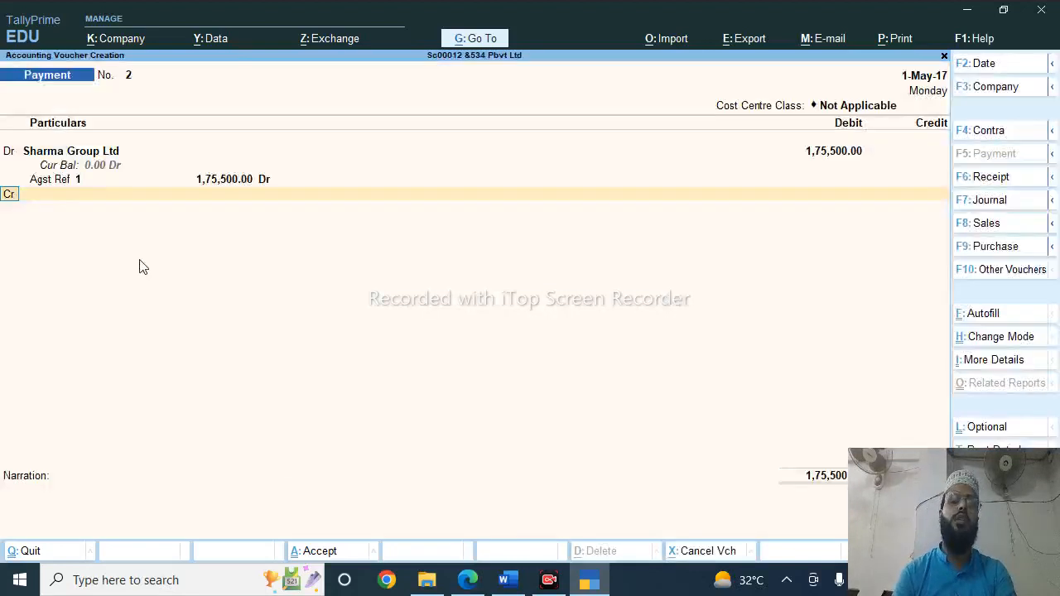
# Credit Axis Bank with 1,75,500 using the Cheque transaction type
pyautogui.write('Ax')
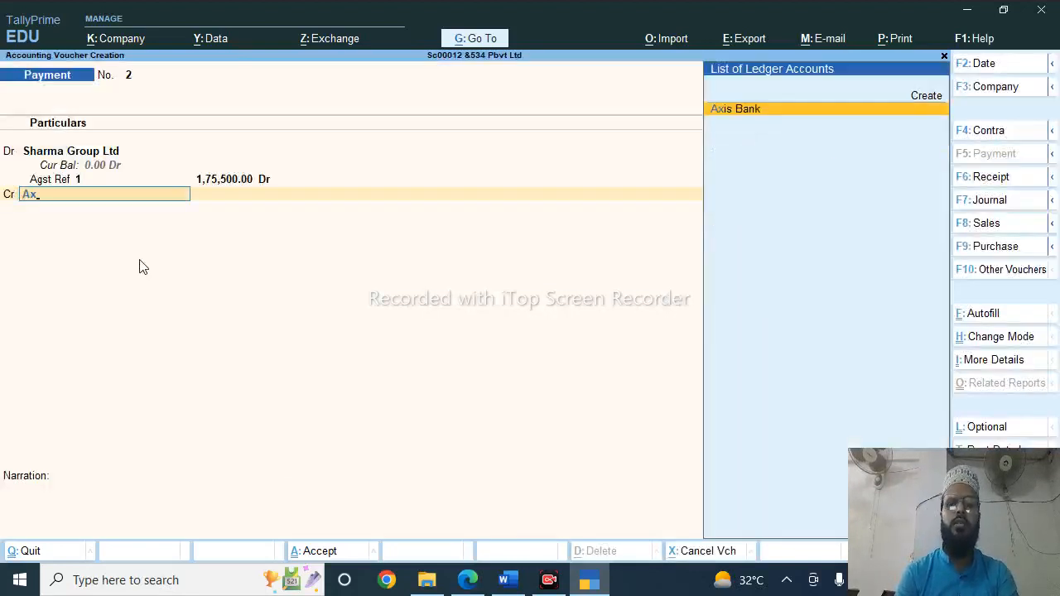
pyautogui.press('Return')
pyautogui.press('Return')
pyautogui.press('Return')
pyautogui.press('Return')
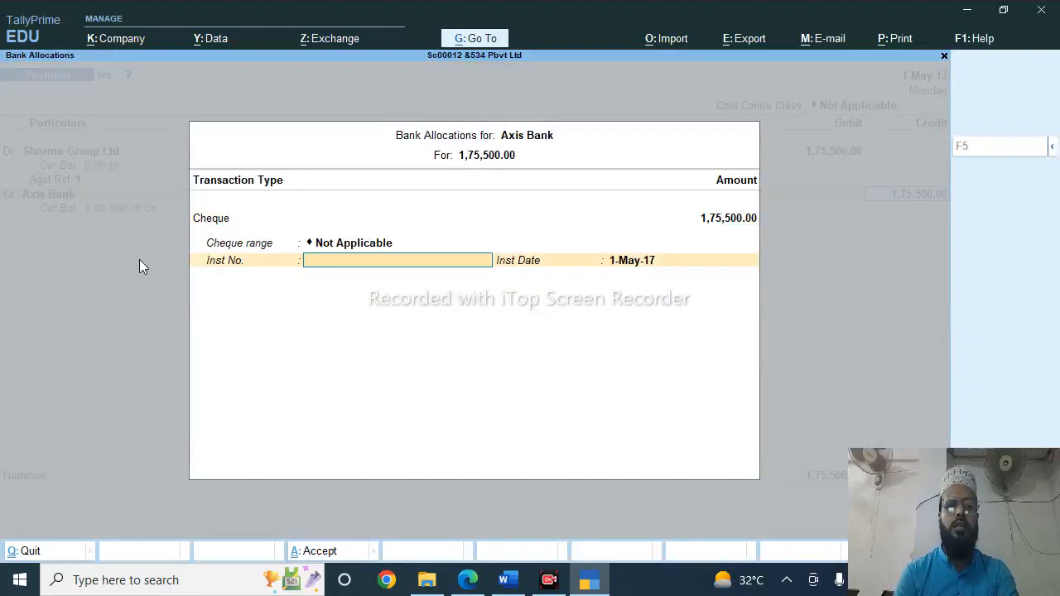
# Enter cheque instrument number 325262 dated 1-May-17 for Axis Bank and save the payment voucher
pyautogui.write('32')
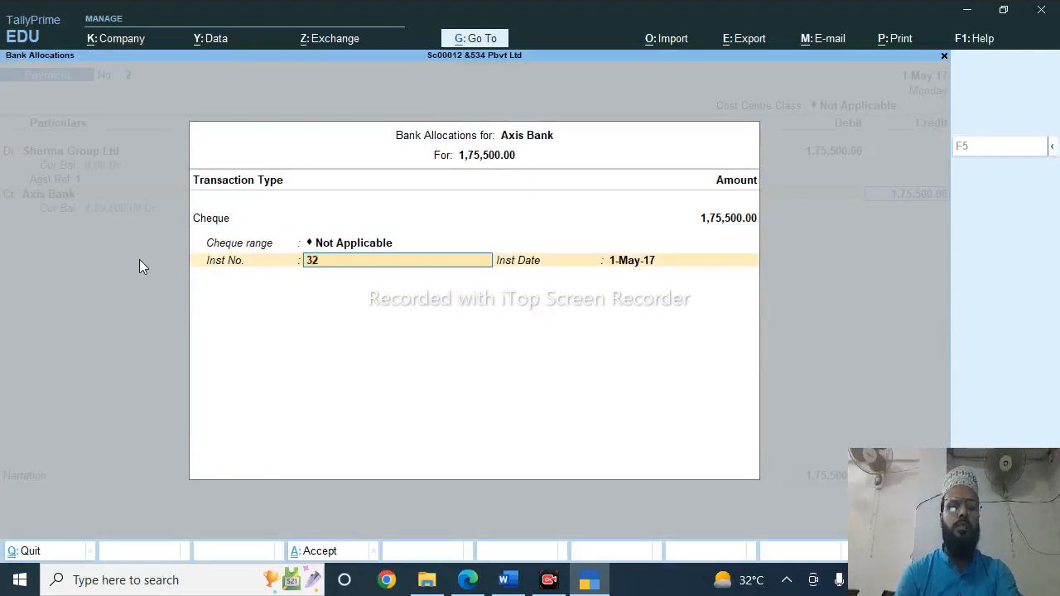
pyautogui.write('5262')
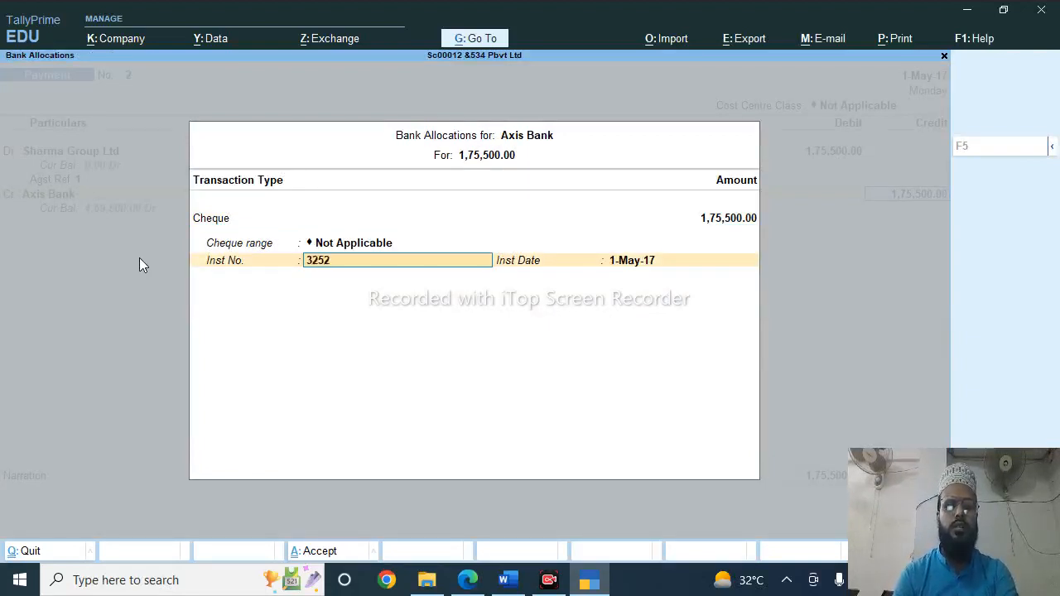
pyautogui.press('Return')
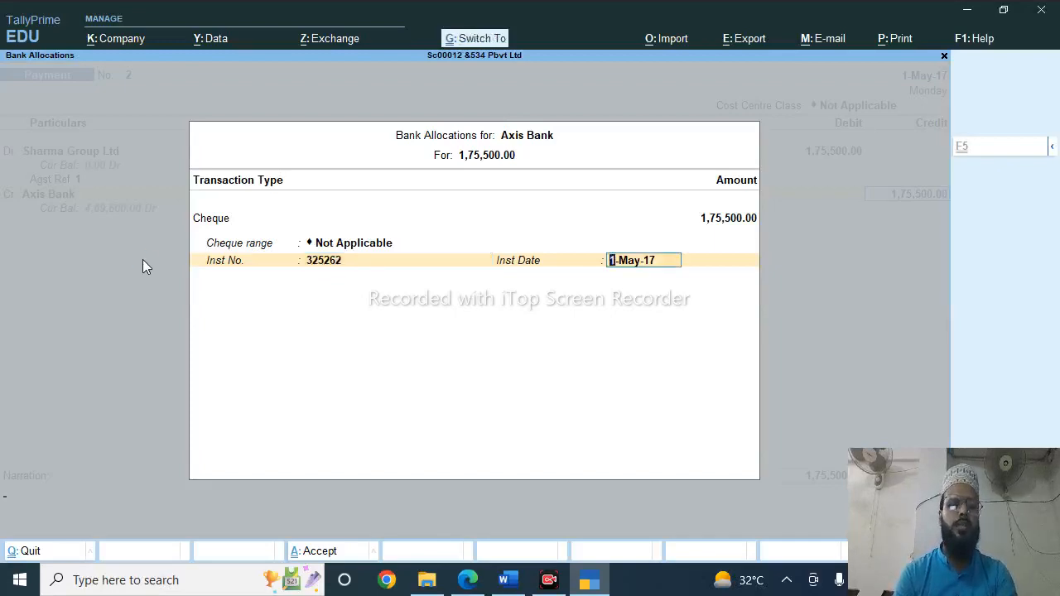
pyautogui.press('Return')
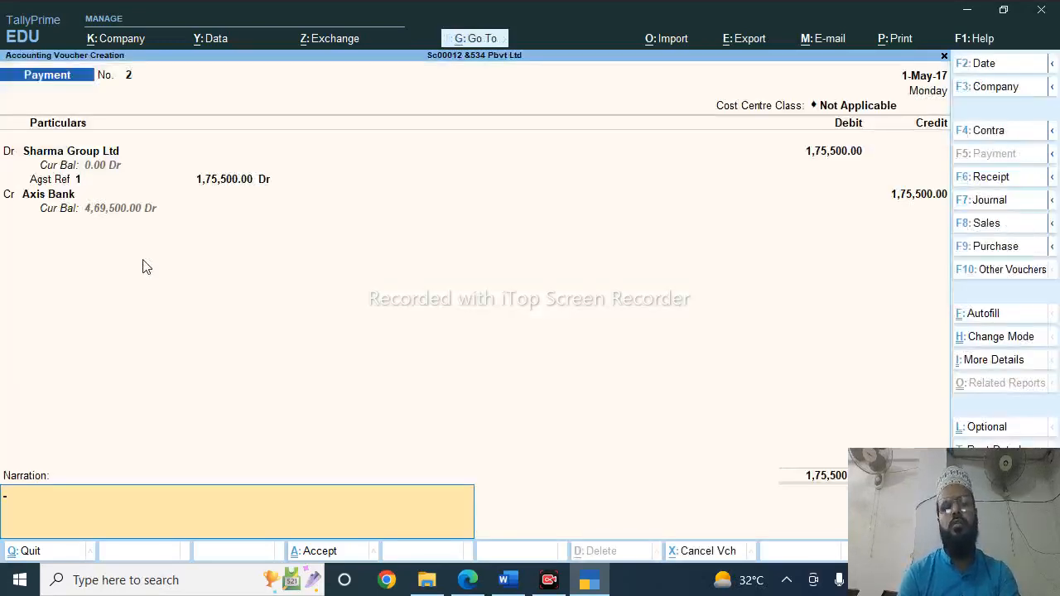
pyautogui.hotkey('ctrl', 'a')
# Switch to the Word question paper to read the tasks after question 5, and return to TallyPrime
pyautogui.hotkey('alt', 'Tab')
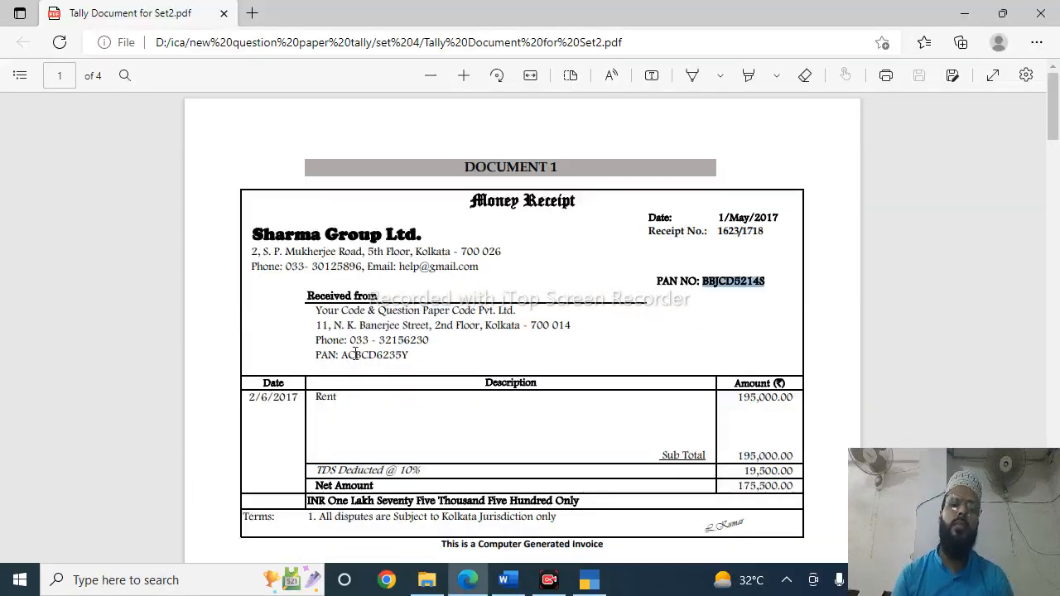
pyautogui.hotkey('alt', 'Tab')
pyautogui.hotkey('alt', 'Tab')
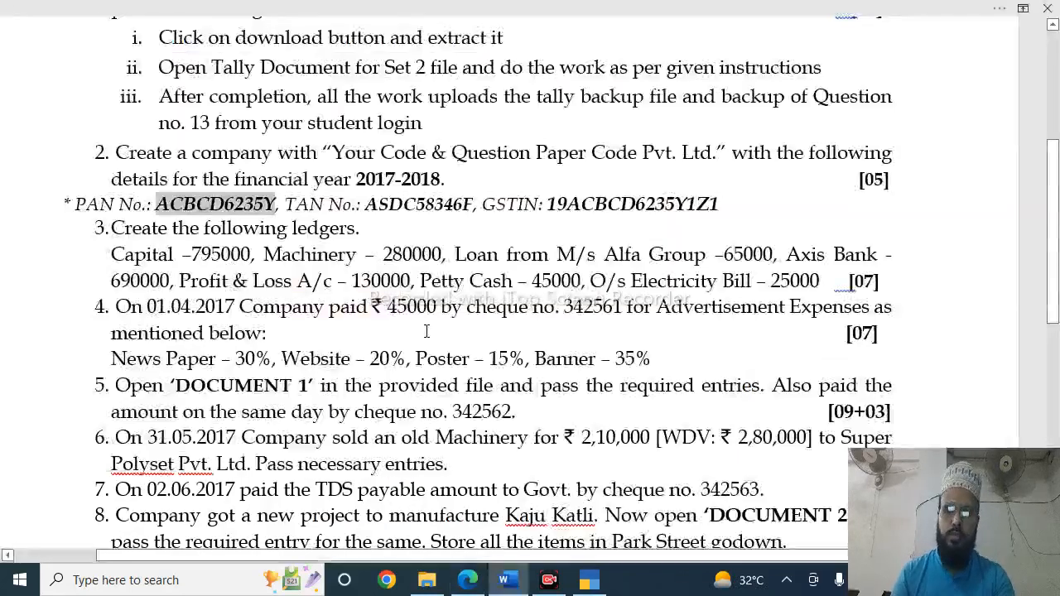
pyautogui.scroll(-3, 419, 390)
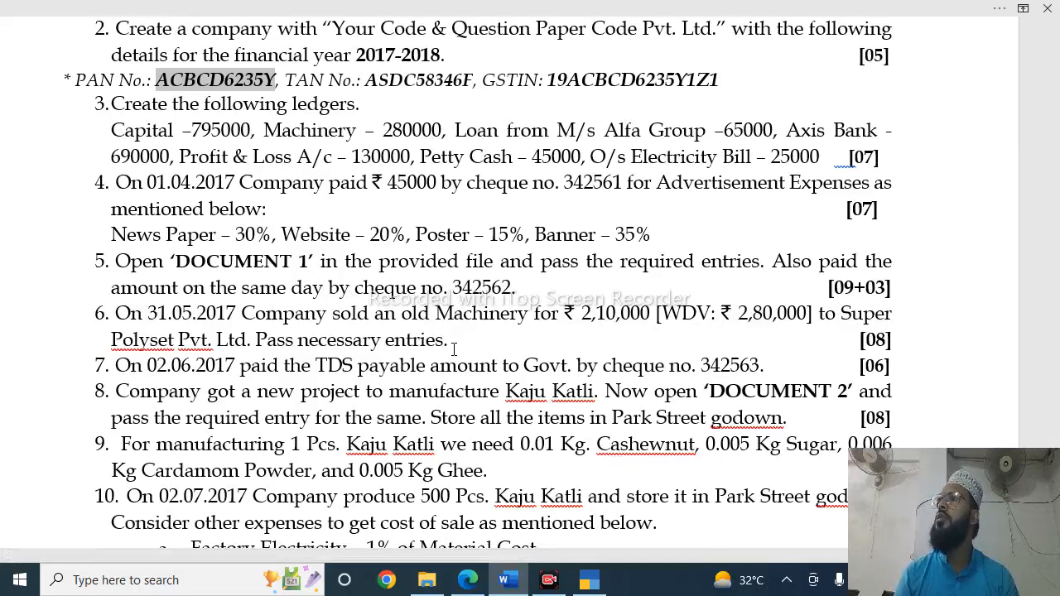
pyautogui.hotkey('alt', 'Tab')
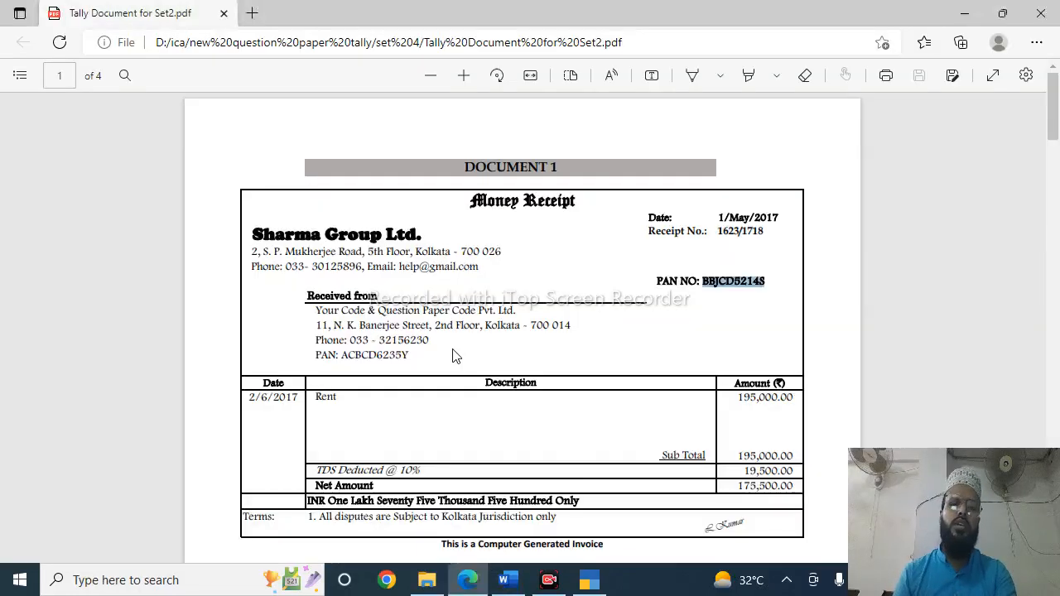
pyautogui.hotkey('alt', 'Tab')
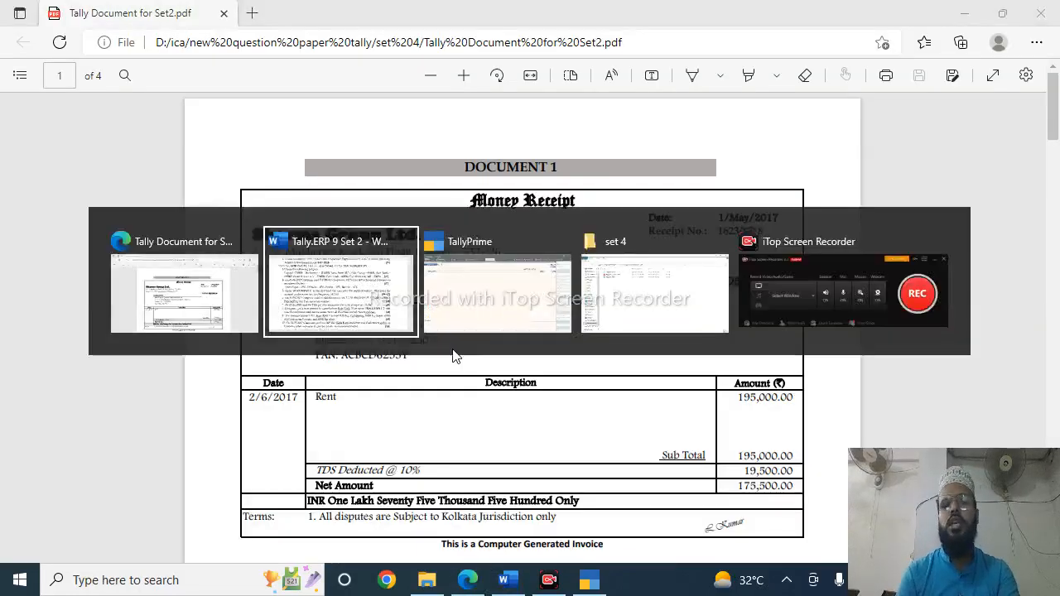
pyautogui.hotkey('alt', 'Tab')
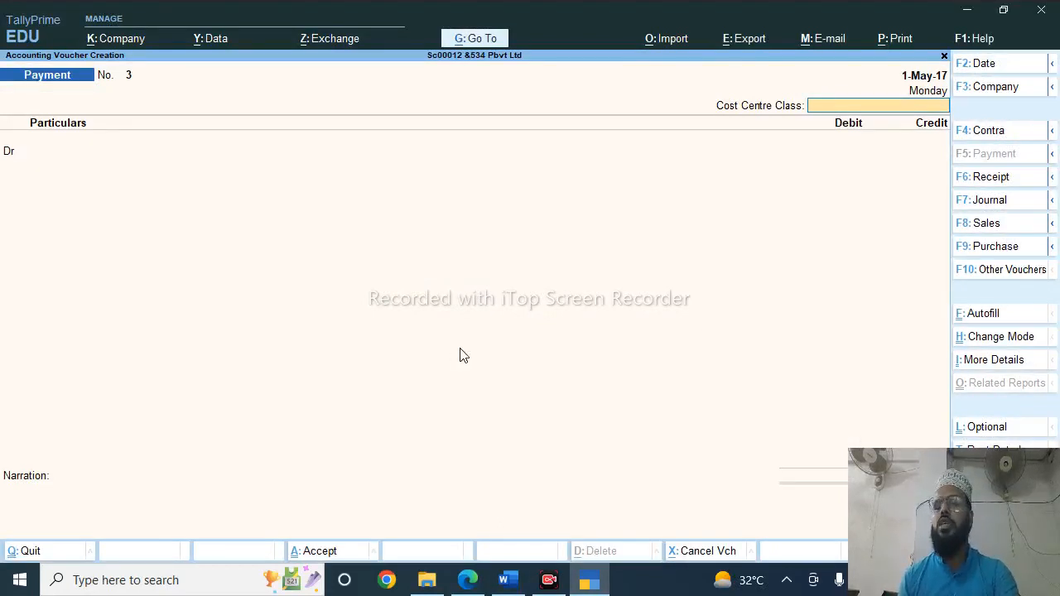
# Start a journal voucher and set its date to 31-5, taking the date from question 6 in the Word question paper
pyautogui.press('F7')
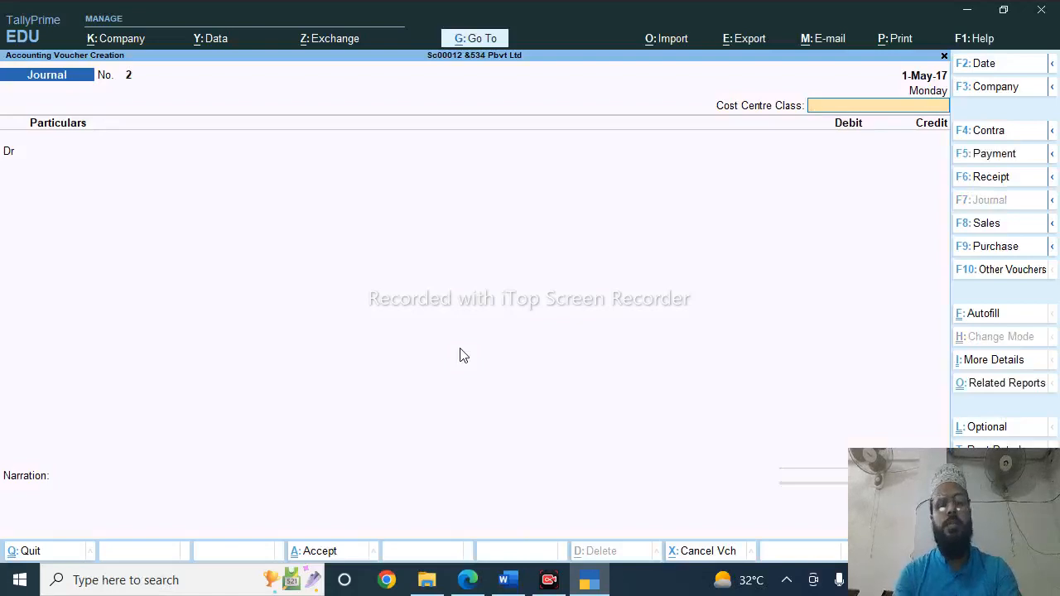
pyautogui.press('F2')
pyautogui.hotkey('alt', 'Tab')
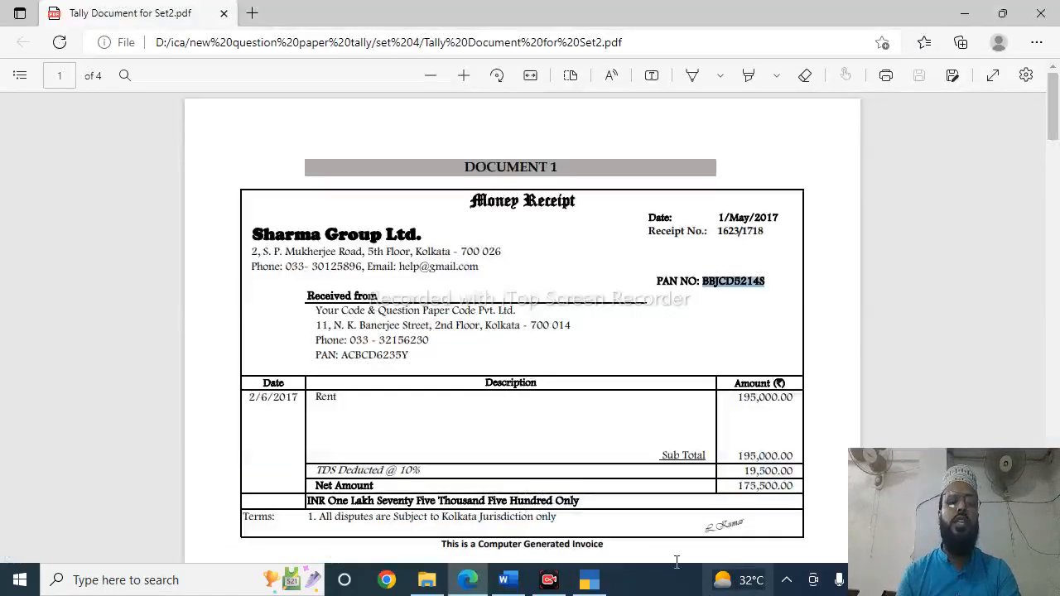
pyautogui.hotkey('alt', 'Tab')
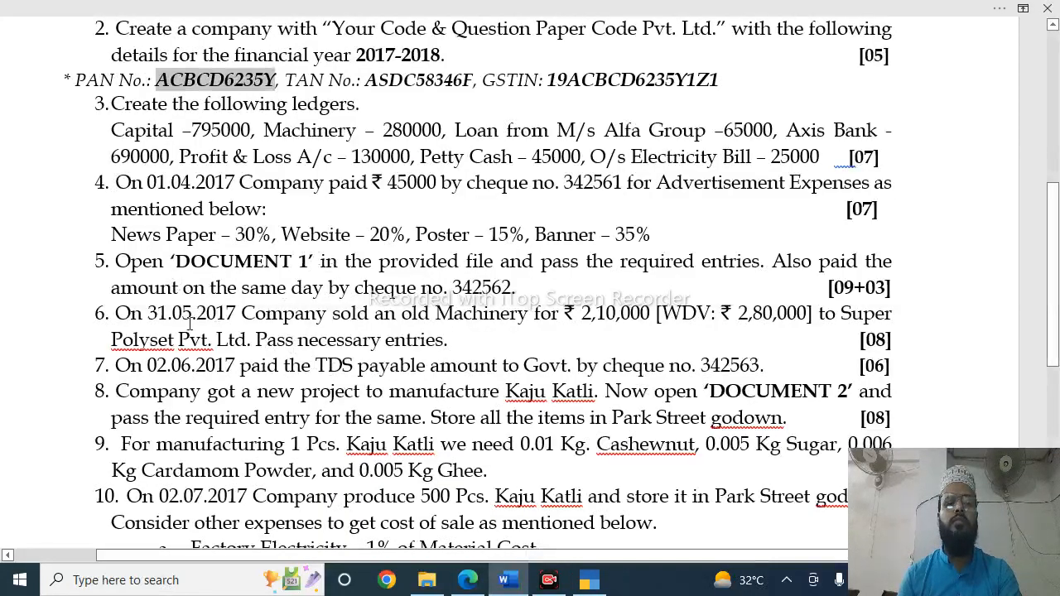
pyautogui.hotkey('alt', 'Tab')
pyautogui.press('Tab')
pyautogui.write('3')
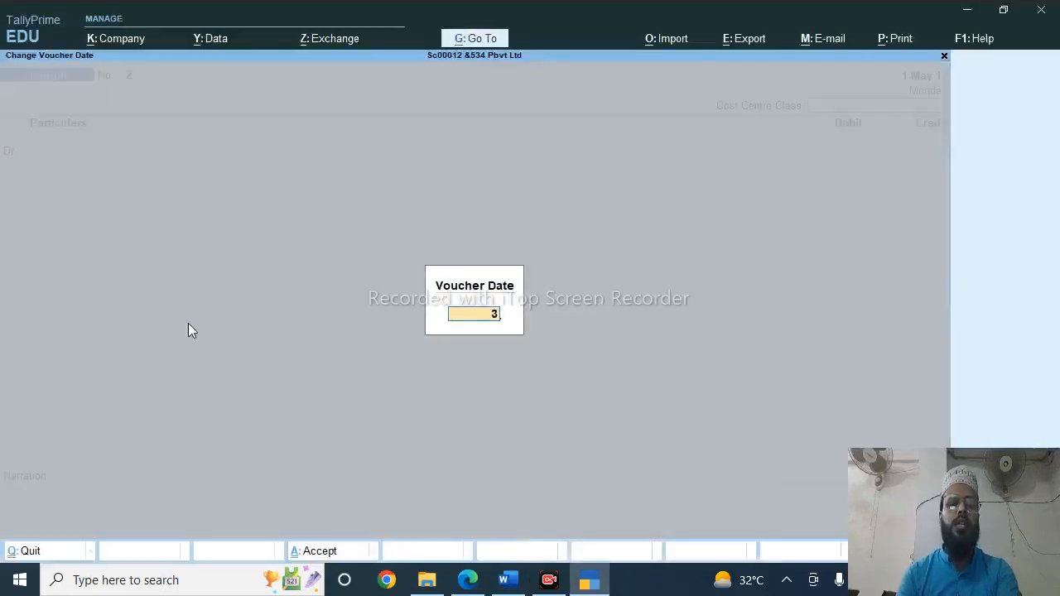
pyautogui.write('1-5')
pyautogui.press('Return')
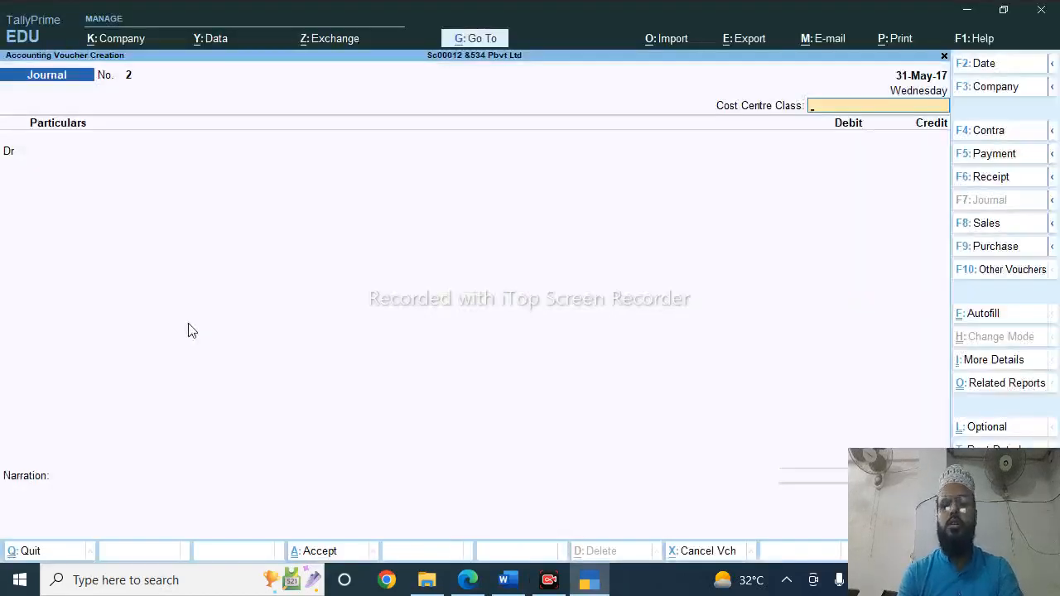
# Begin creating a ledger named Super Polyset Pvt Ltd from the journal voucher's debit line, without a cost centre class or alias
pyautogui.press('Return')
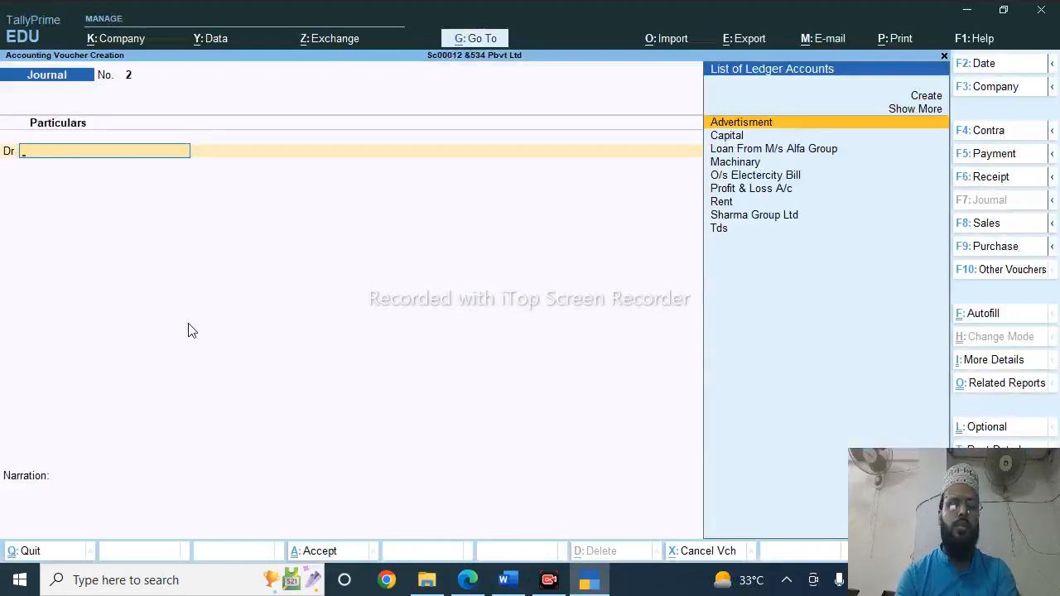
pyautogui.hotkey('alt', 'c')
pyautogui.write('Super')
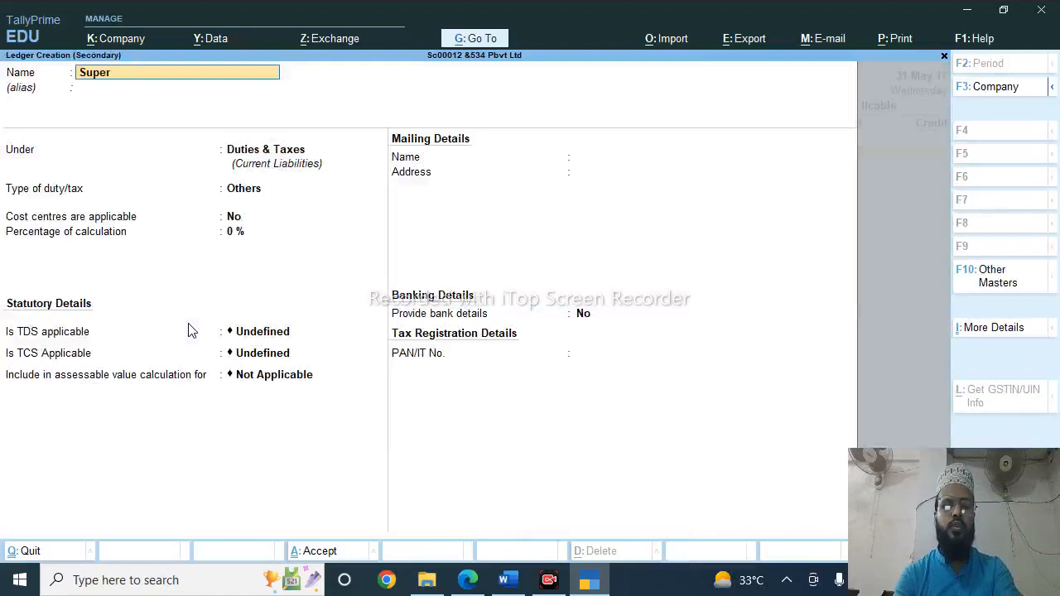
pyautogui.write(' Po')
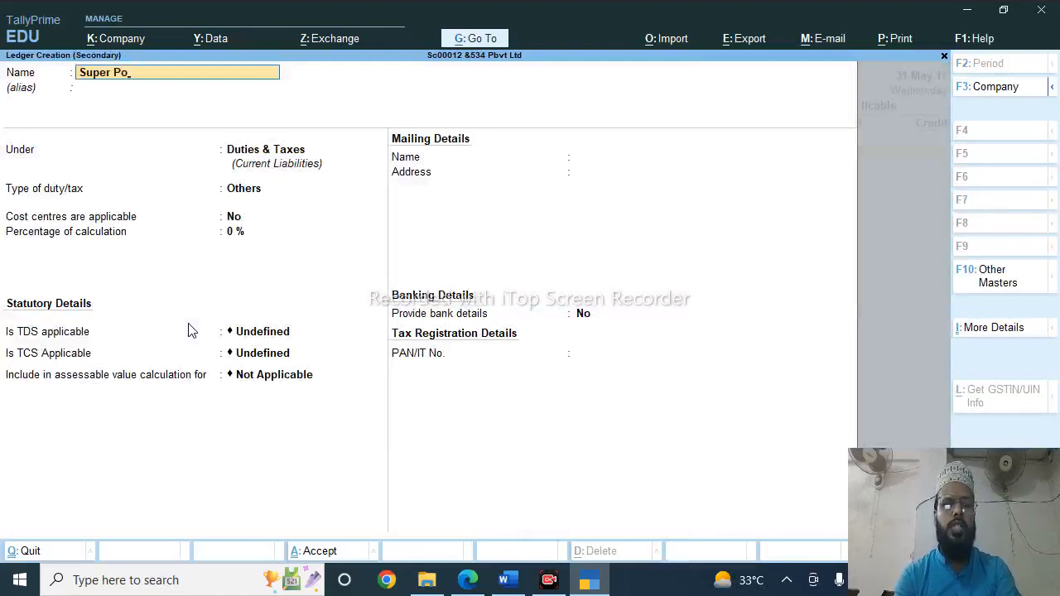
pyautogui.write('lyset Pvt')
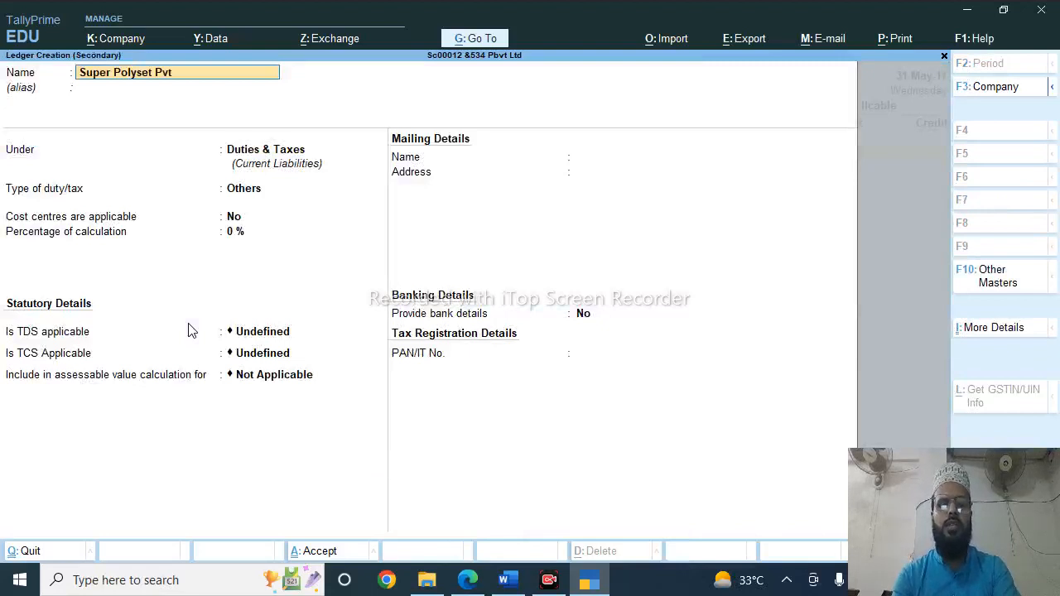
pyautogui.write(' Ltd')
pyautogui.press('Return')
pyautogui.press('Return')
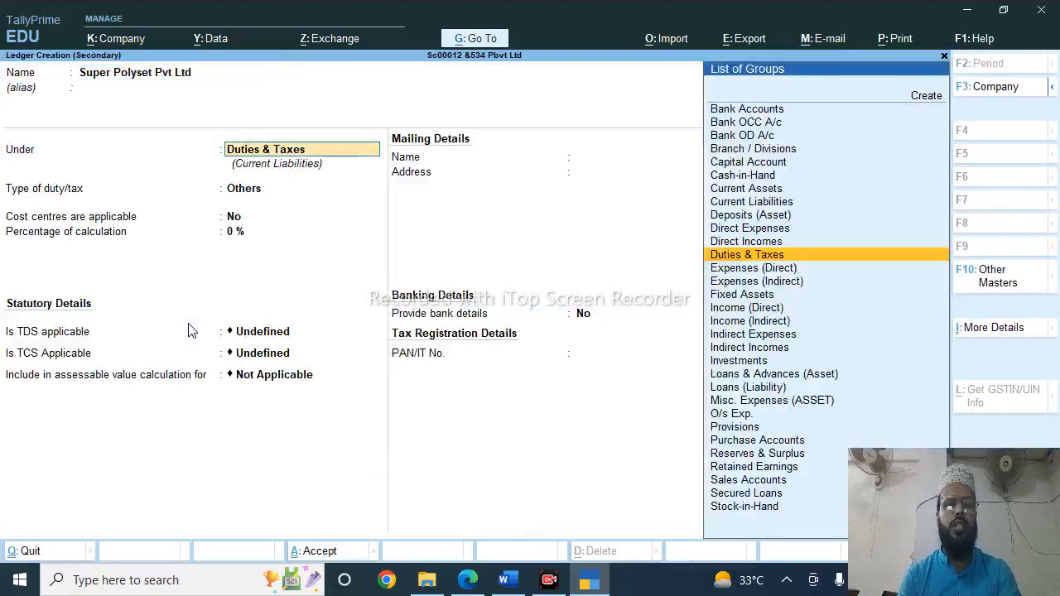
# Place the Super Polyset Pvt Ltd ledger under Sundry Debtors, keep the default balance and cost centre settings, and save it
pyautogui.write('S')
pyautogui.press('Down')
pyautogui.press('Down')
pyautogui.press('Down')
pyautogui.press('Down')
pyautogui.click(189, 331)
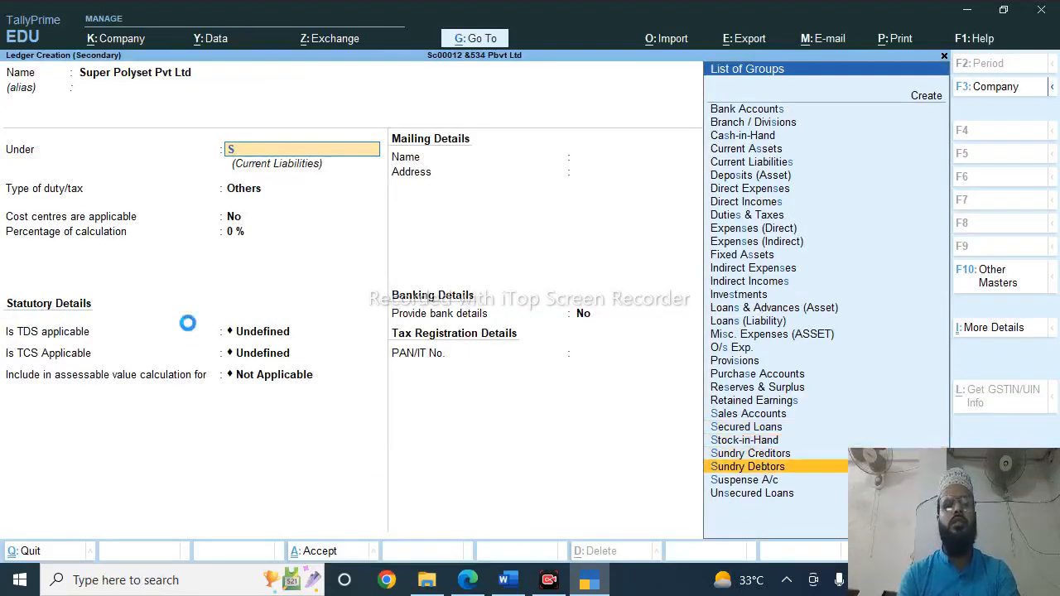
pyautogui.press('Return')
pyautogui.press('Return')
pyautogui.press('Return')
pyautogui.press('Return')
pyautogui.press('Return')
pyautogui.press('Return')
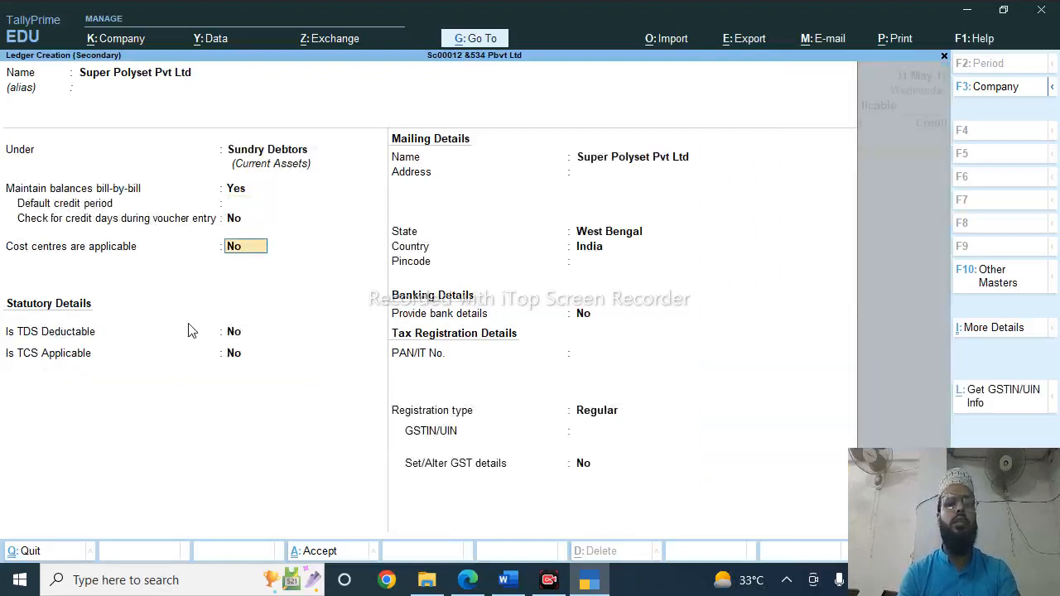
pyautogui.press('ctrl')
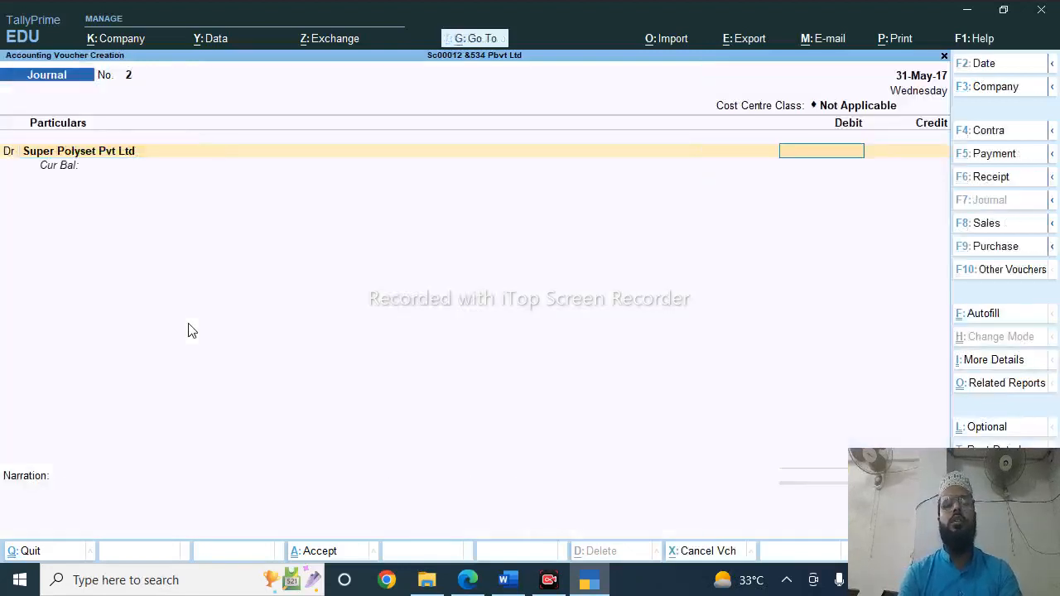
# Debit Super Polyset Pvt Ltd with 2,10,000 and record the full amount as a New Ref bill named Sfsd
pyautogui.write('210000')
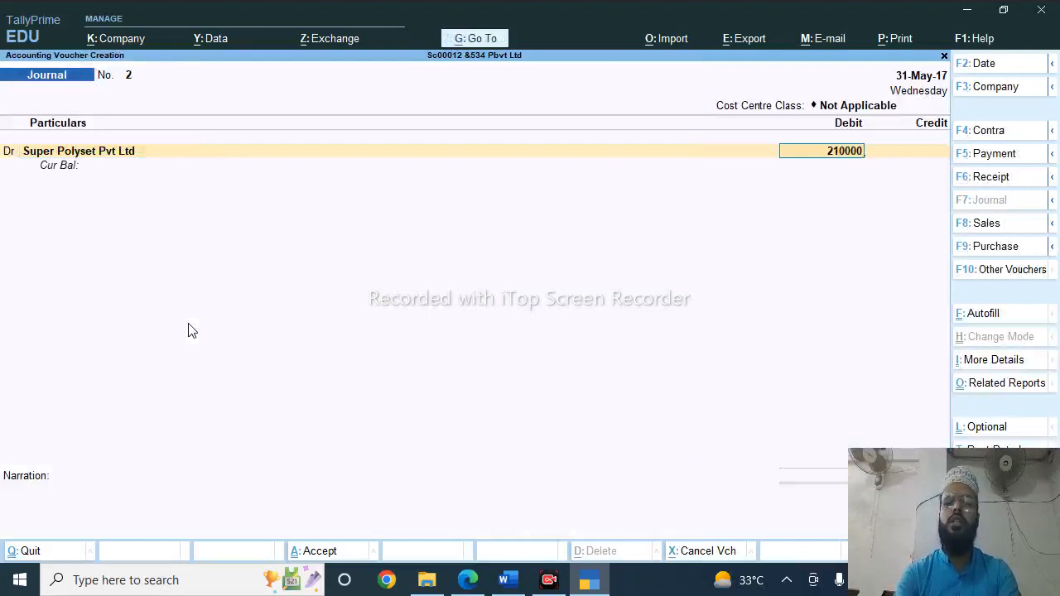
pyautogui.press('Return')
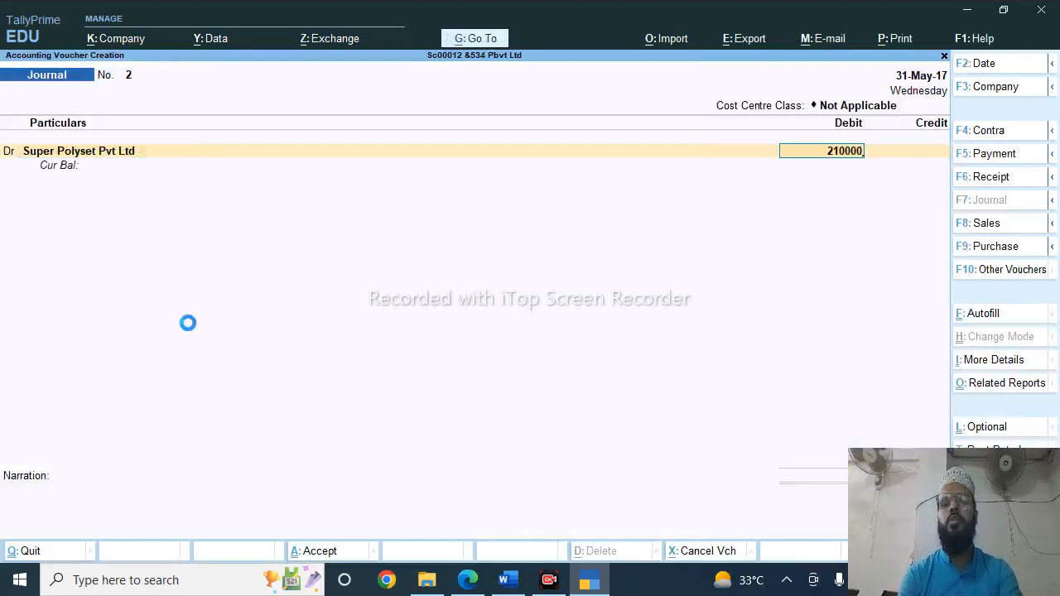
pyautogui.press('Up')
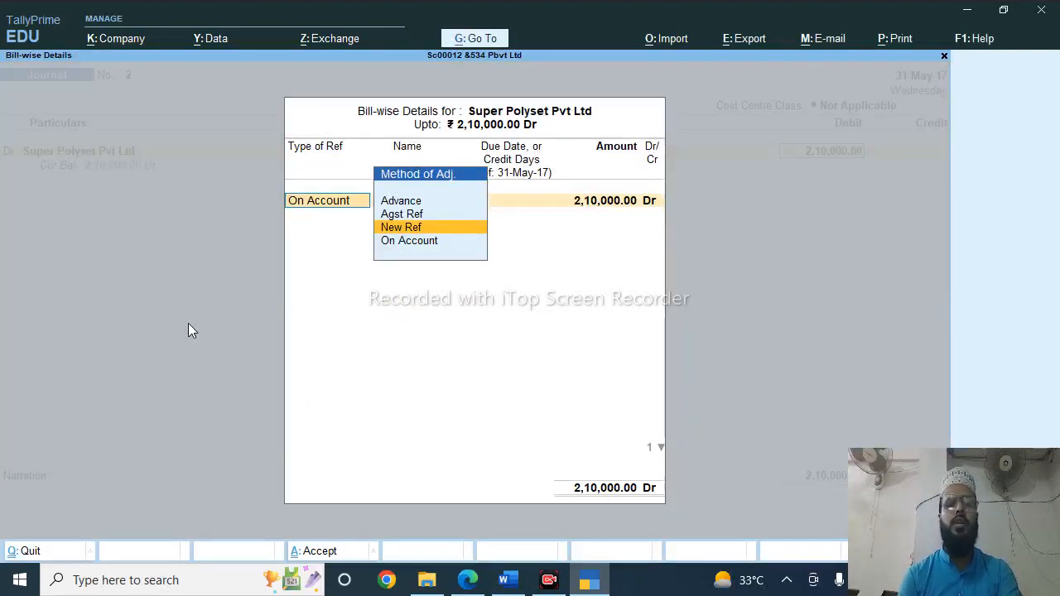
pyautogui.press('Return')
pyautogui.write('Sfsd')
pyautogui.press('Return')
pyautogui.press('Return')
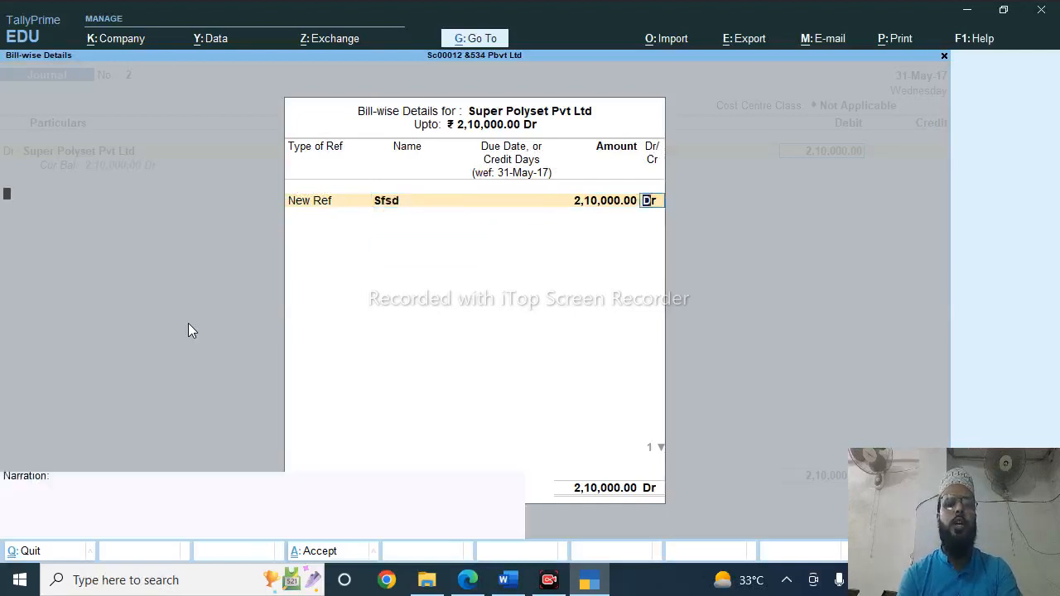
pyautogui.press('Return')
# Credit the Machinary ledger with 2,80,000
pyautogui.write('Mac')
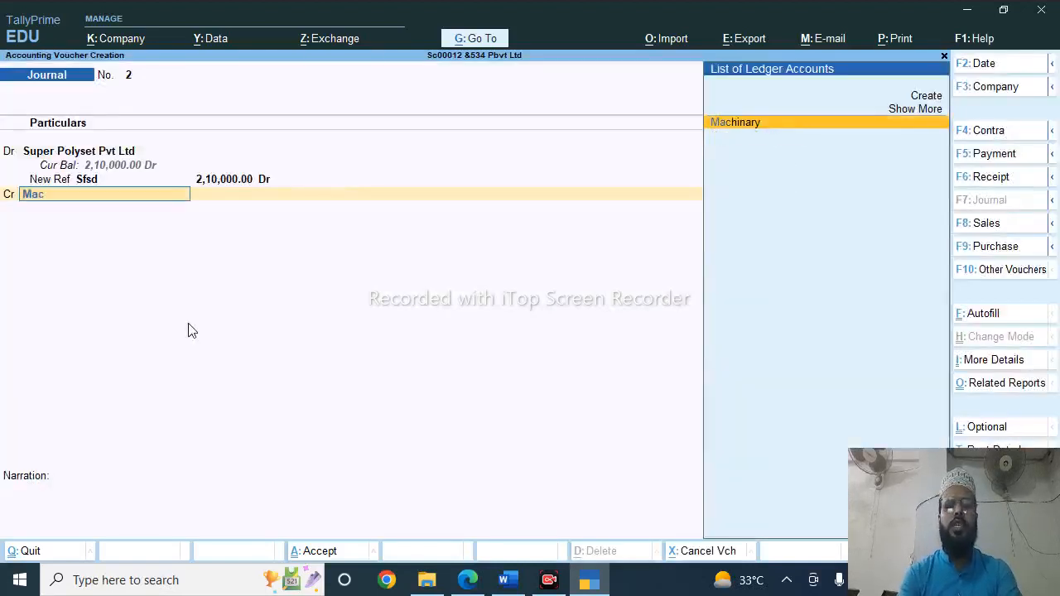
pyautogui.press('Return')
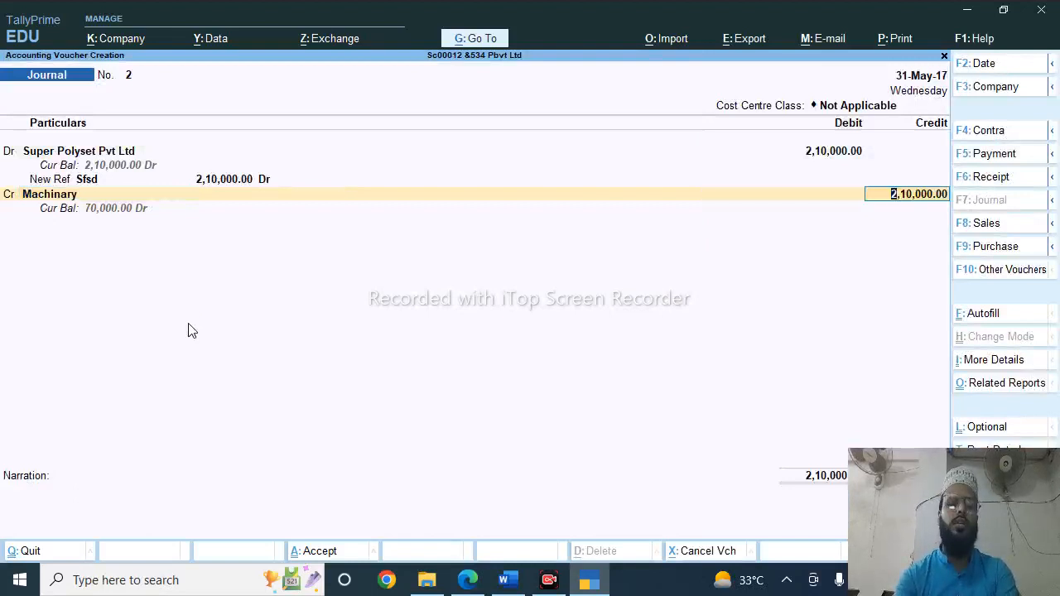
pyautogui.write('280000')
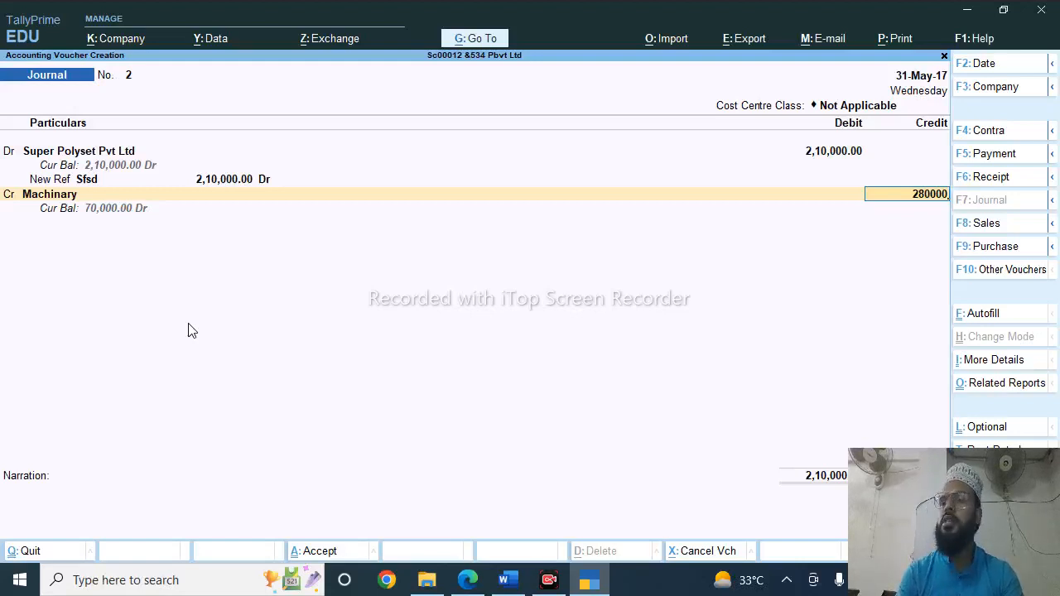
pyautogui.press('Return')
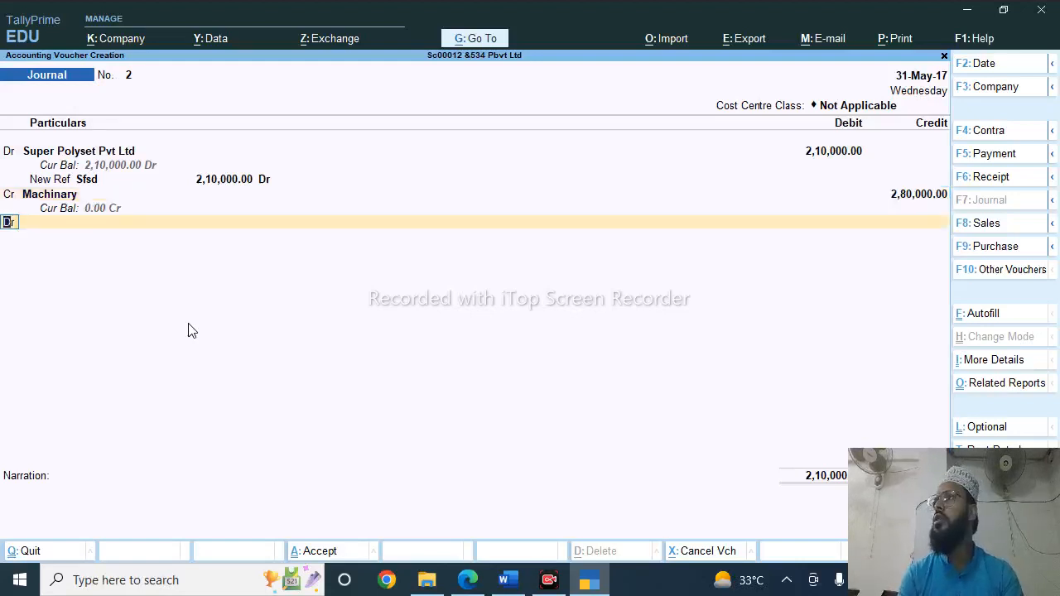
# Add another debit line to the journal voucher and begin creating a ledger named Loss on Machinary for it
pyautogui.press('Return')
pyautogui.press('Return')
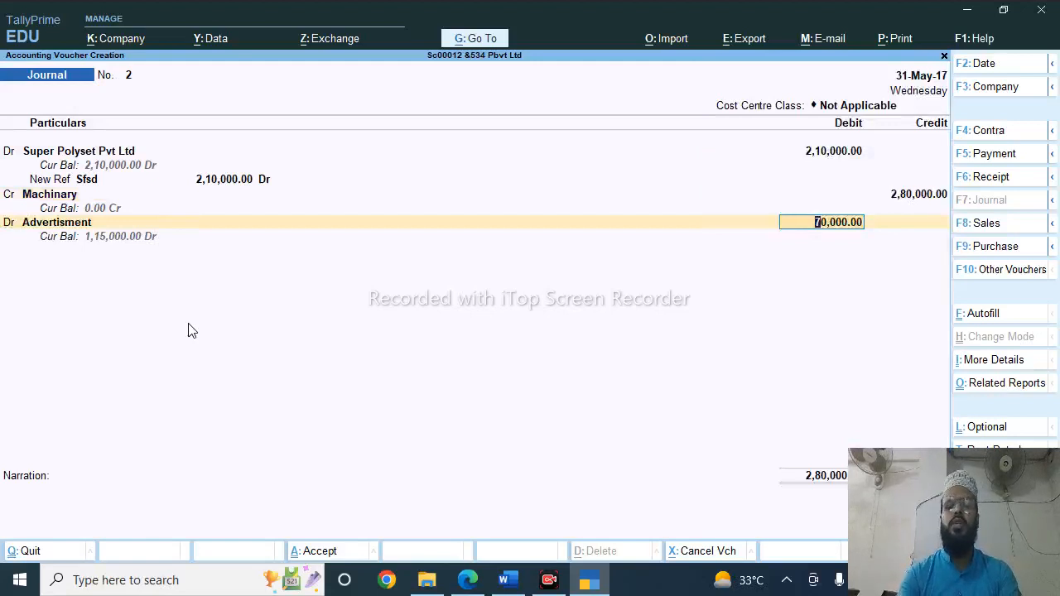
pyautogui.press('BackSpace')
pyautogui.hotkey('alt', 'c')
pyautogui.write('Lo')
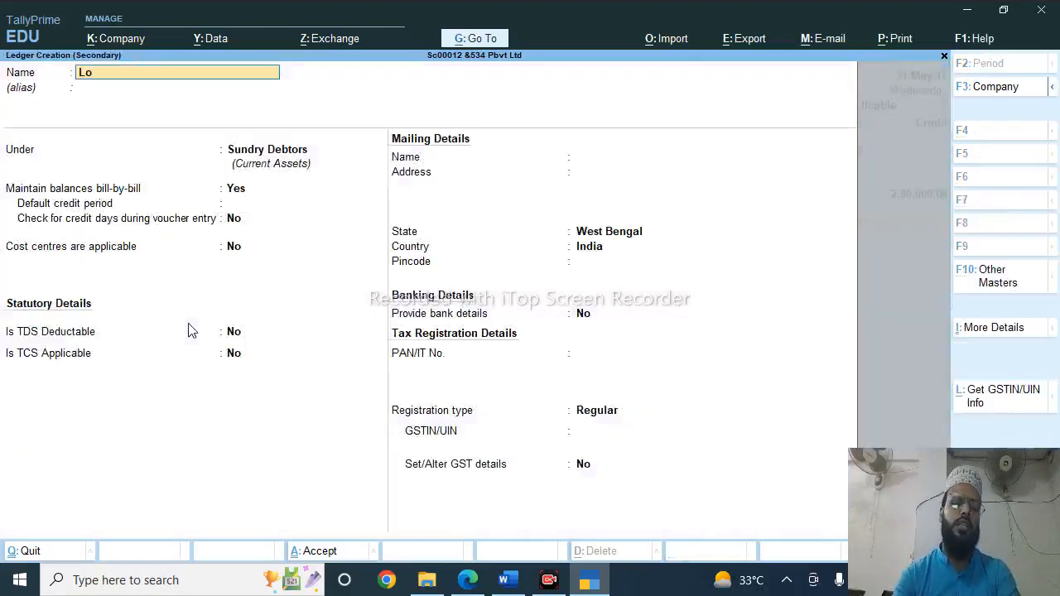
pyautogui.write('ss on Mach')
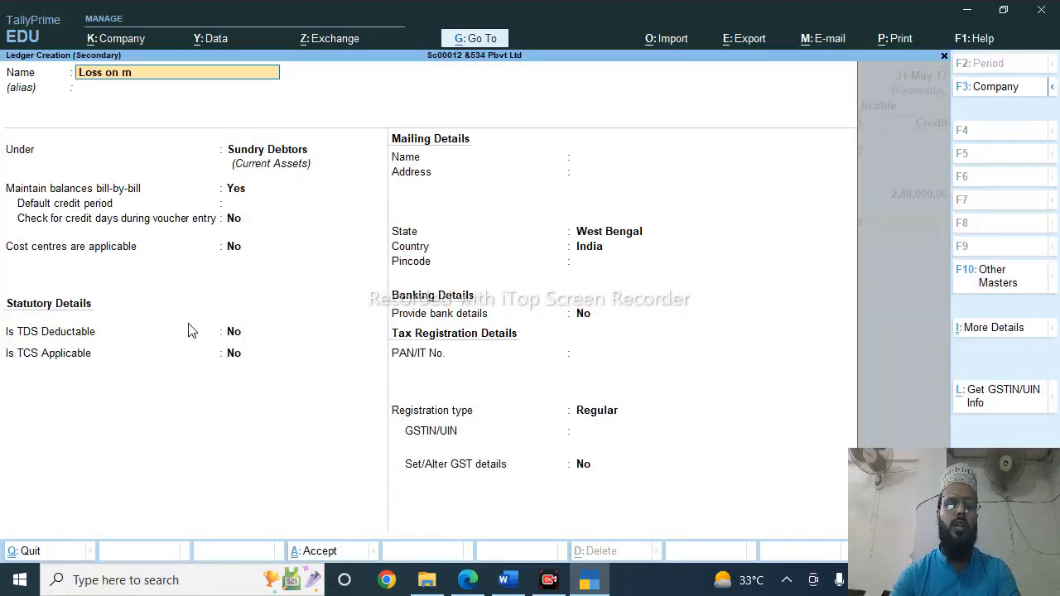
pyautogui.write('inary')
pyautogui.press('Return')
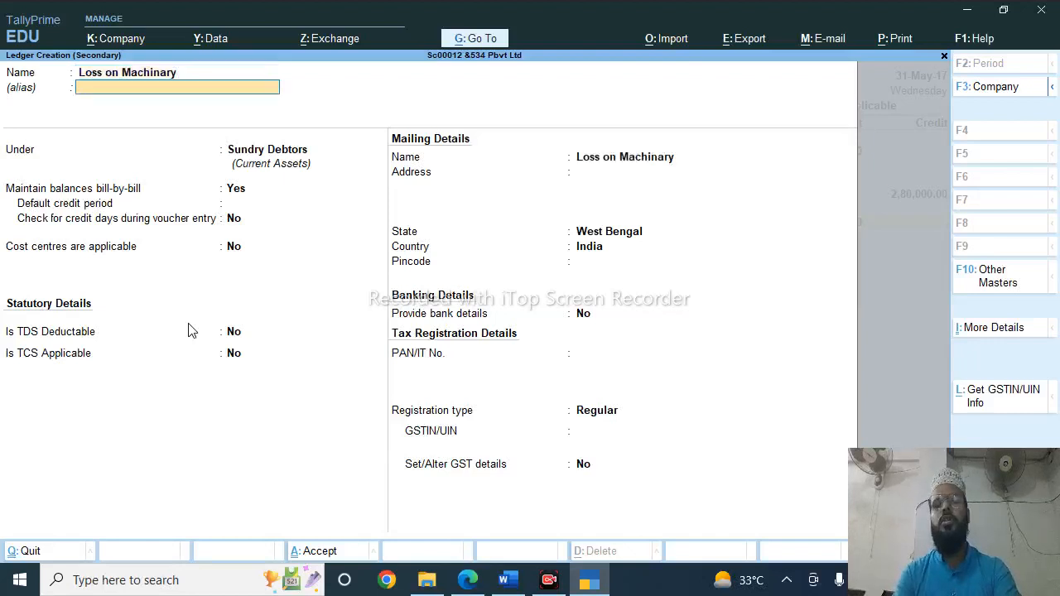
# Place the Loss on Machinary ledger under Indirect Expenses, set GST and TDS applicability to Not Applicable, and save it
pyautogui.write('I')
pyautogui.press('Down')
pyautogui.press('Down')
pyautogui.press('Down')
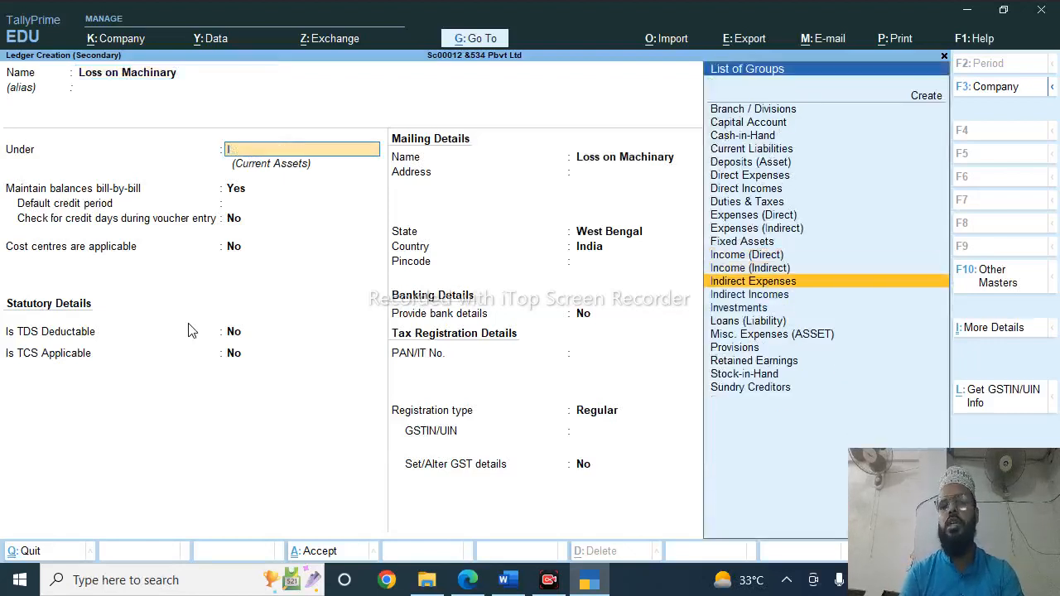
pyautogui.press('Return')
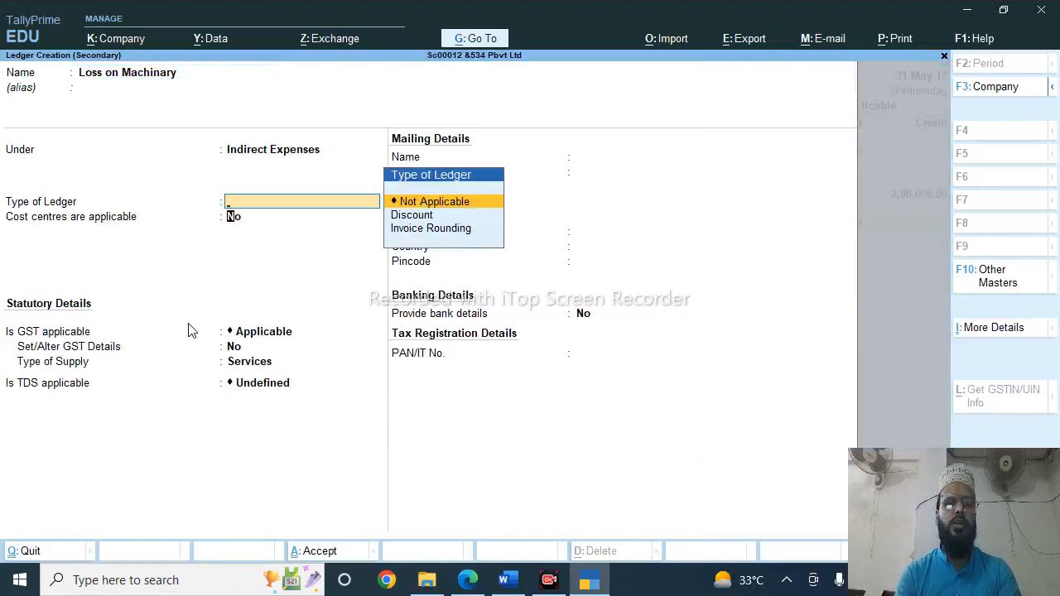
pyautogui.press('Return')
pyautogui.press('Down')
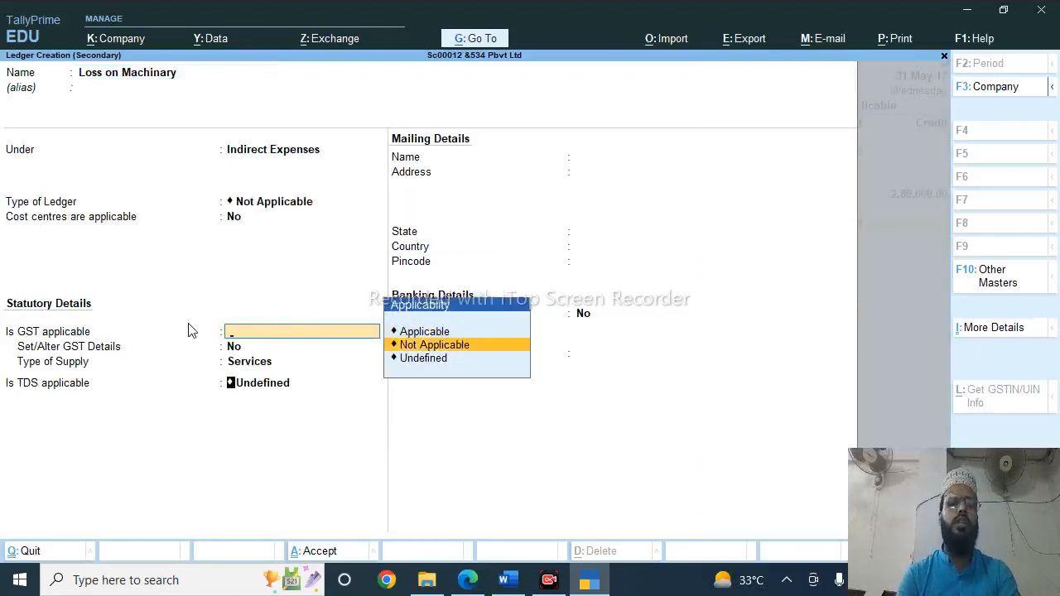
pyautogui.press('Return')
pyautogui.press('Down')
pyautogui.press('Return')
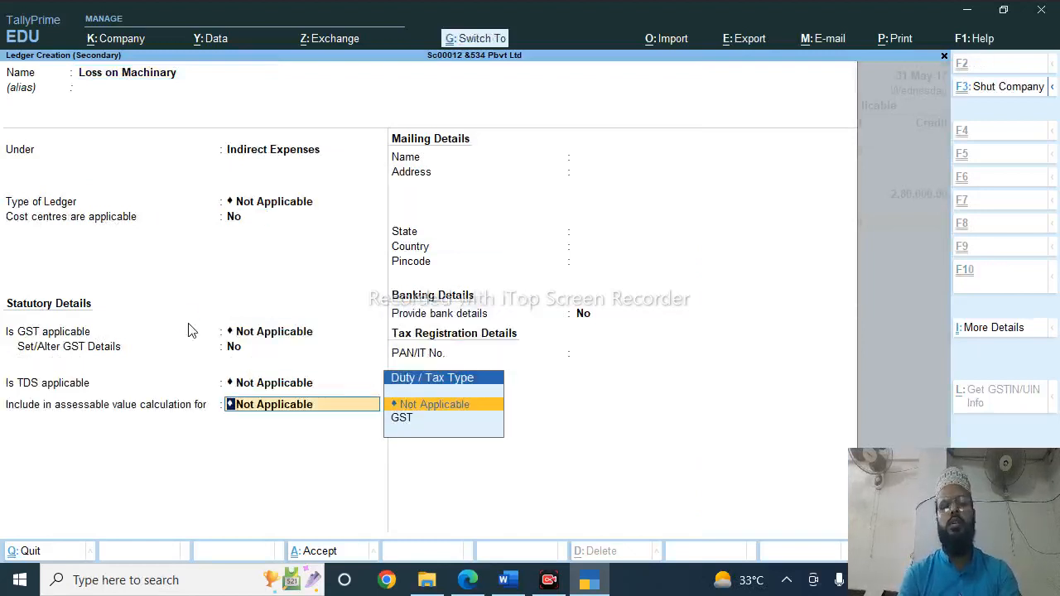
pyautogui.hotkey('ctrl', 'a')
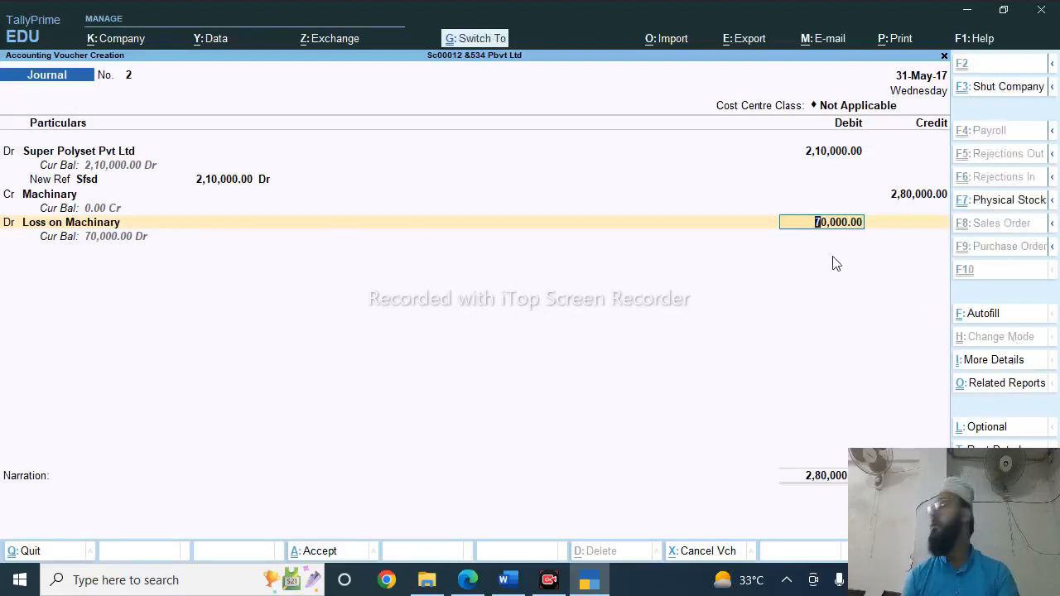
# Save the journal voucher with 70,000 debited to Loss on Machinary, and check question 7 in the Word question paper before returning to TallyPrime
pyautogui.hotkey('ctrl', 'a')
pyautogui.hotkey('alt', 'Tab')
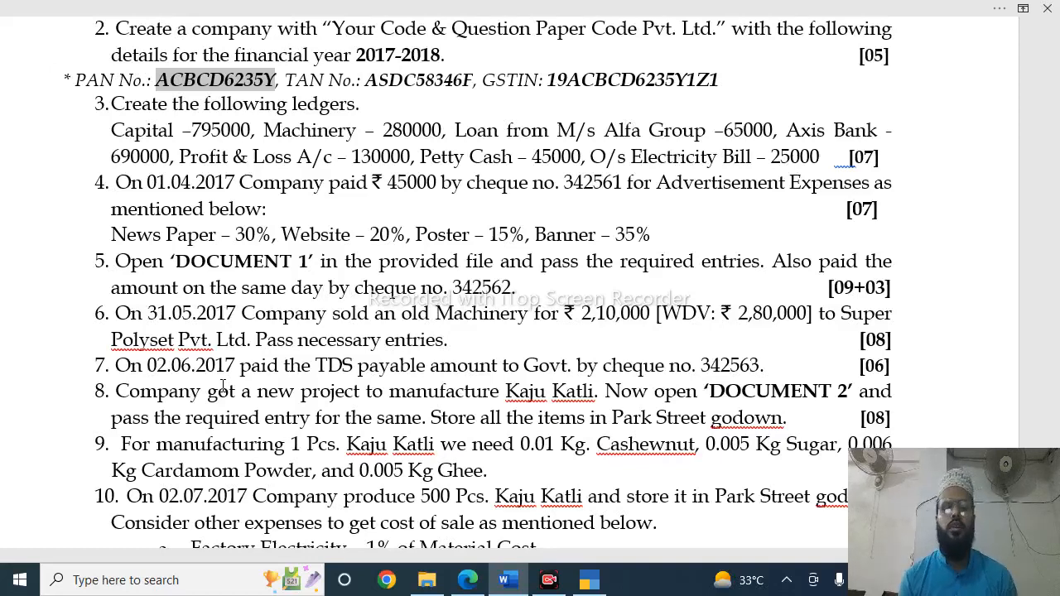
pyautogui.hotkey('alt', 'Tab')
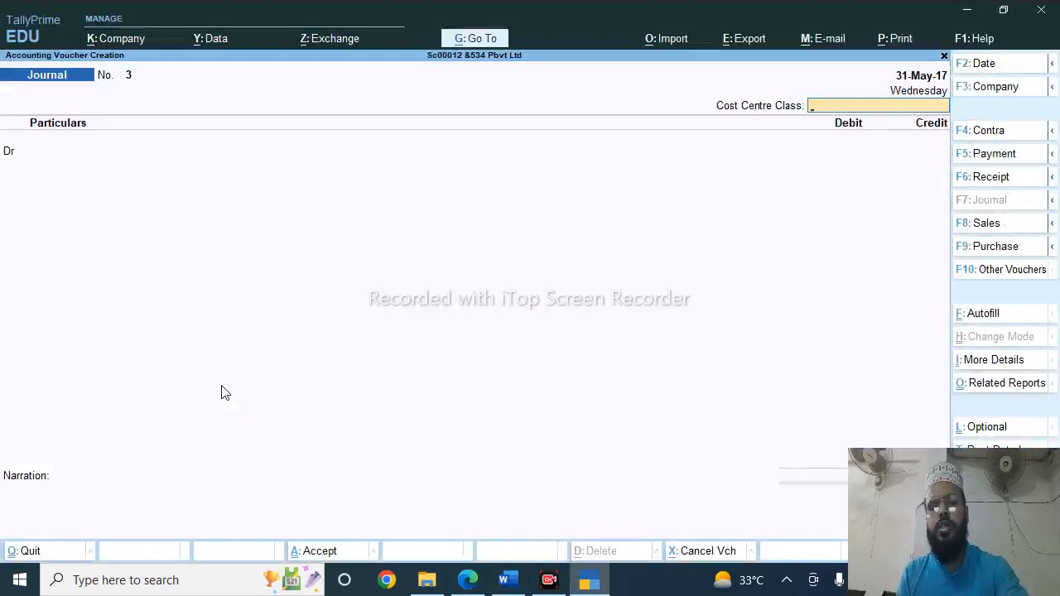
# Start a payment voucher and set its date to 2-6
pyautogui.press('F5')
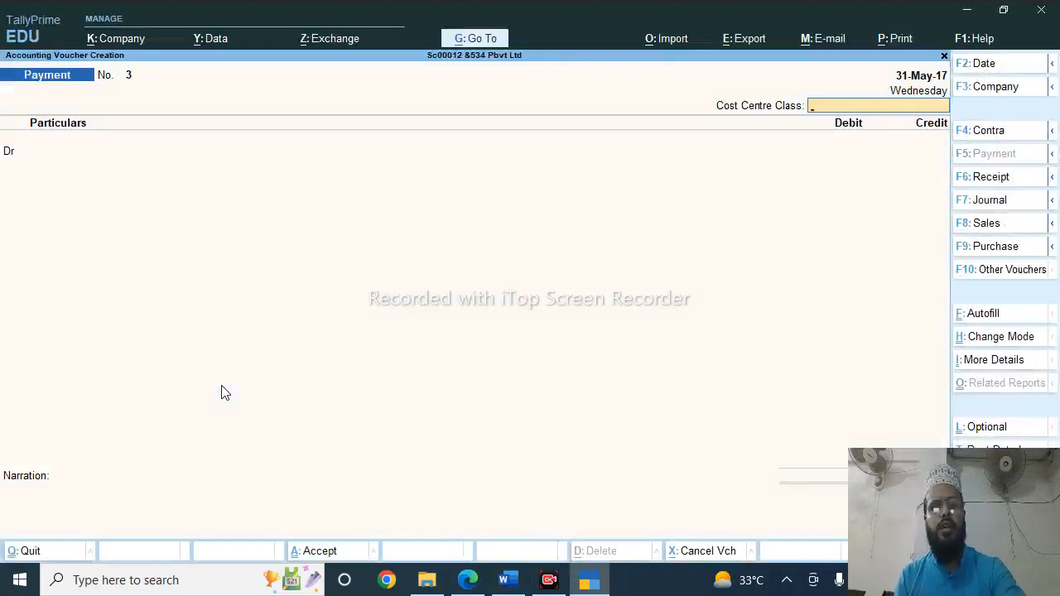
pyautogui.press('F2')
pyautogui.write('2-6')
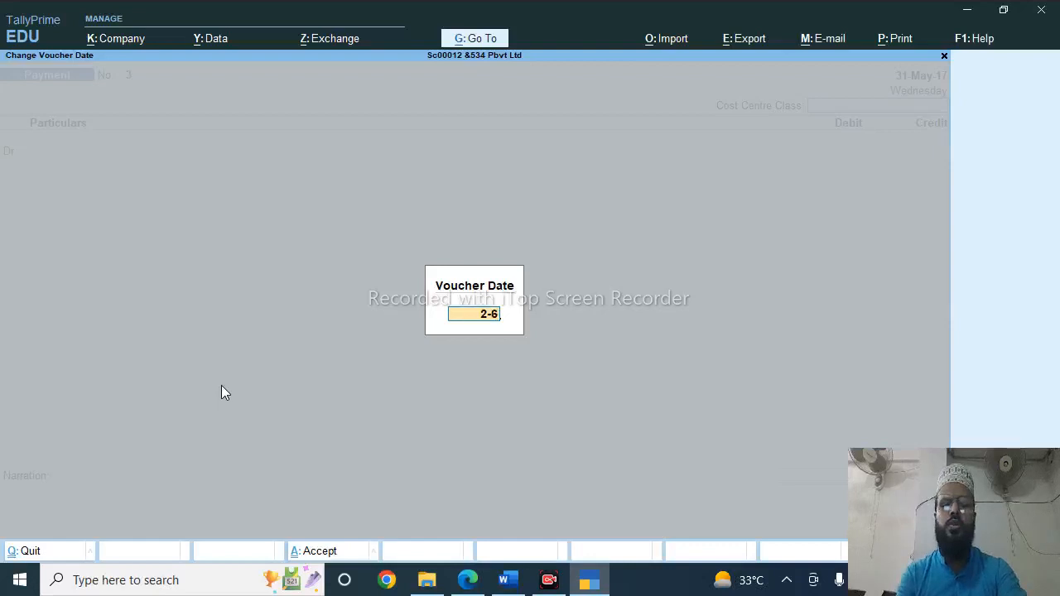
pyautogui.press('Return')
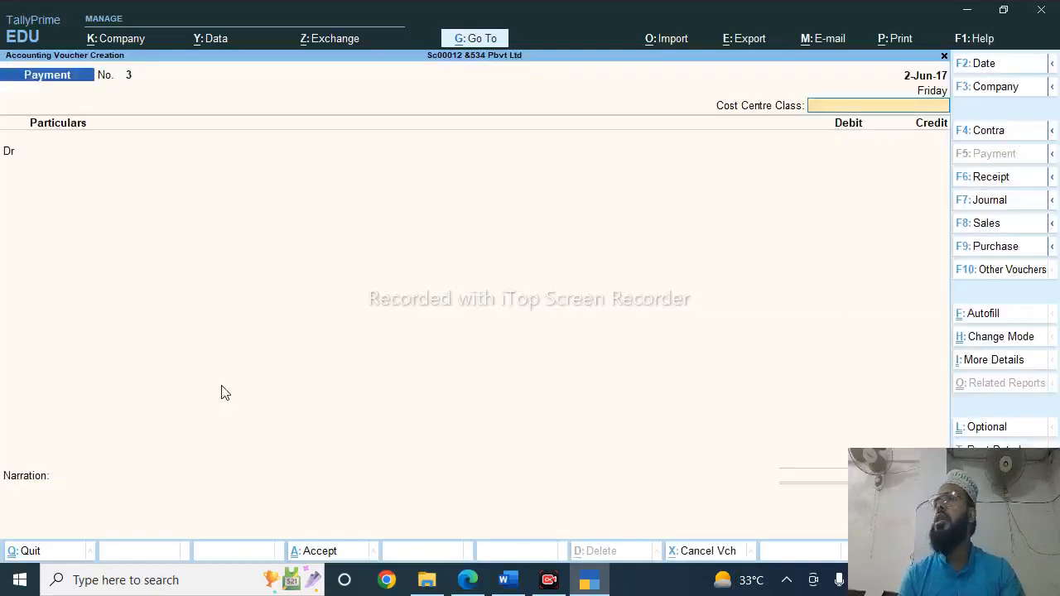
# Autofill the payment voucher as a Stat Payment for TDS, covering the period 1-May-17 to 31-May-17
pyautogui.hotkey('ctrl', 'f')
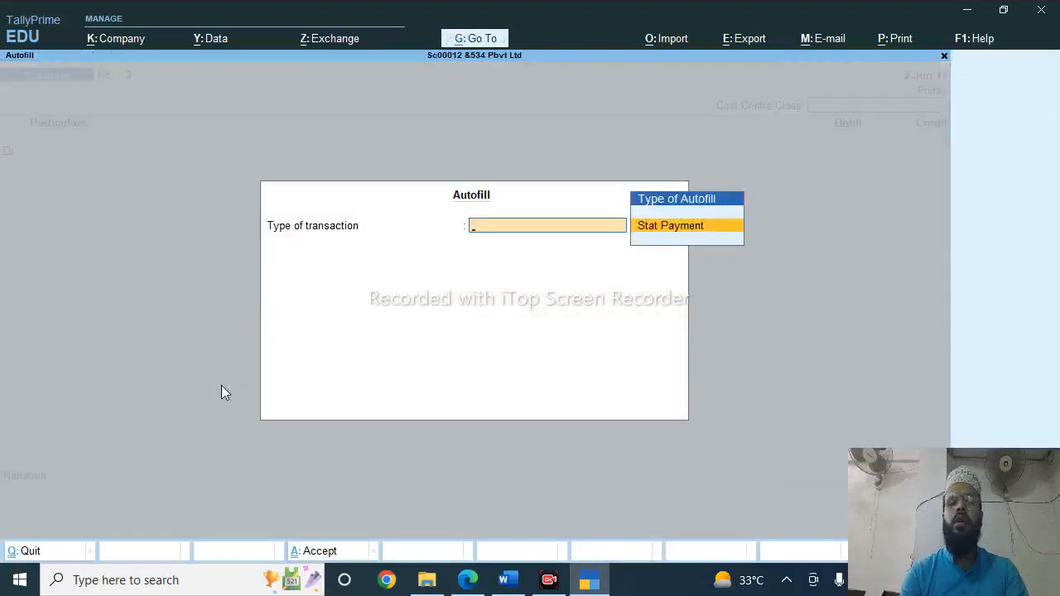
pyautogui.press('Return')
pyautogui.press('Down')
pyautogui.press('Down')
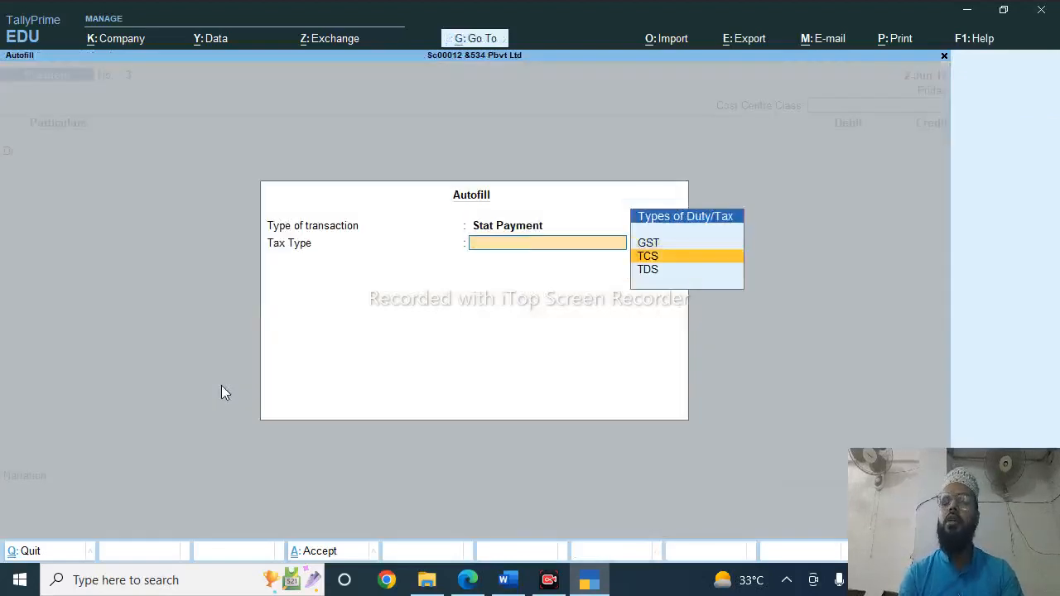
pyautogui.press('Return')
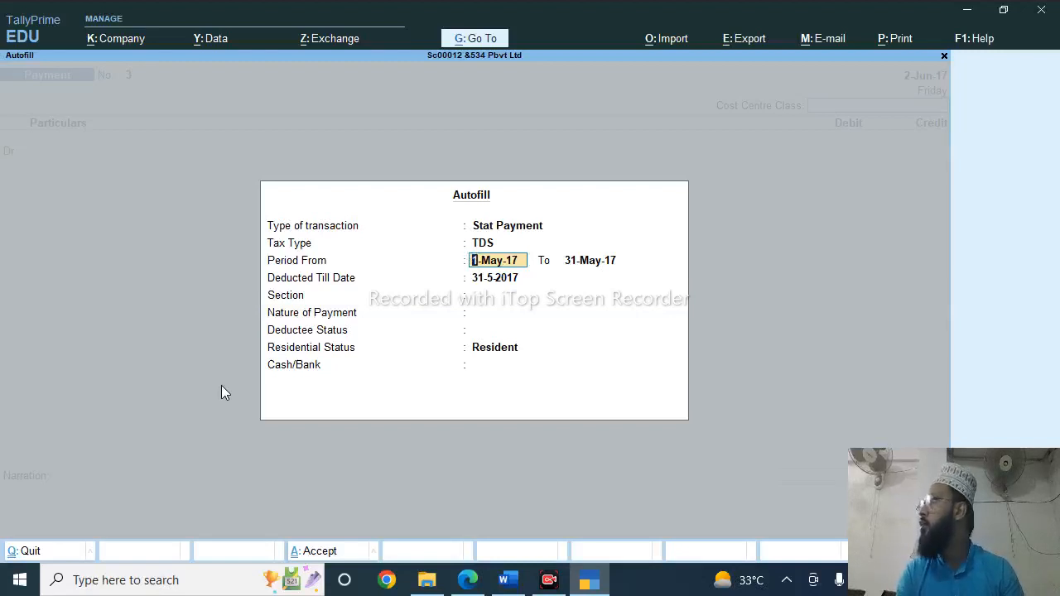
pyautogui.press('Return')
pyautogui.press('Return')
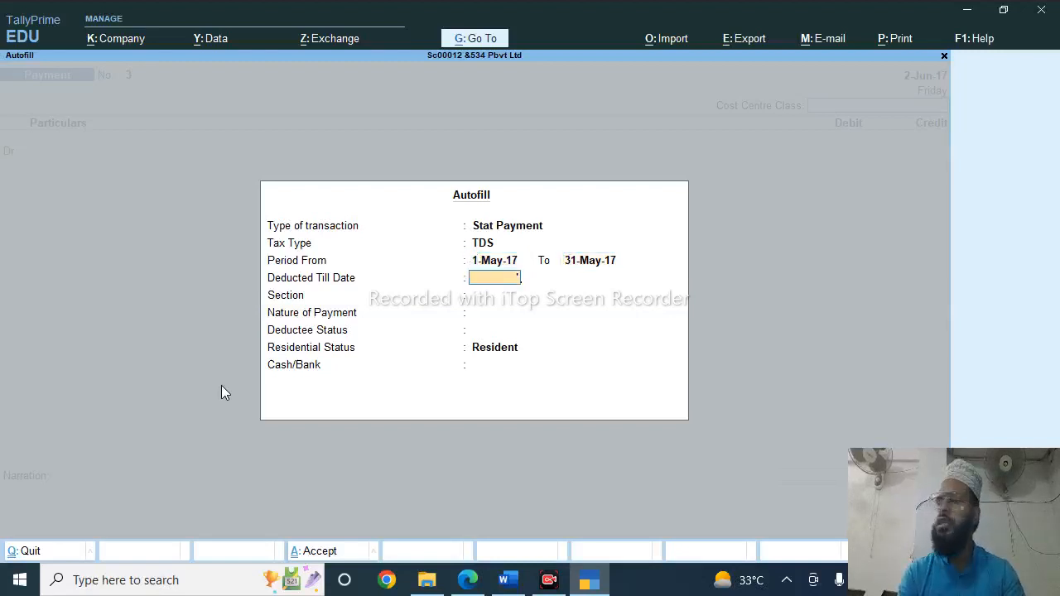
# Set the Deducted Till Date of the TDS autofill to 31-5-2017
pyautogui.write('31-5-2018')
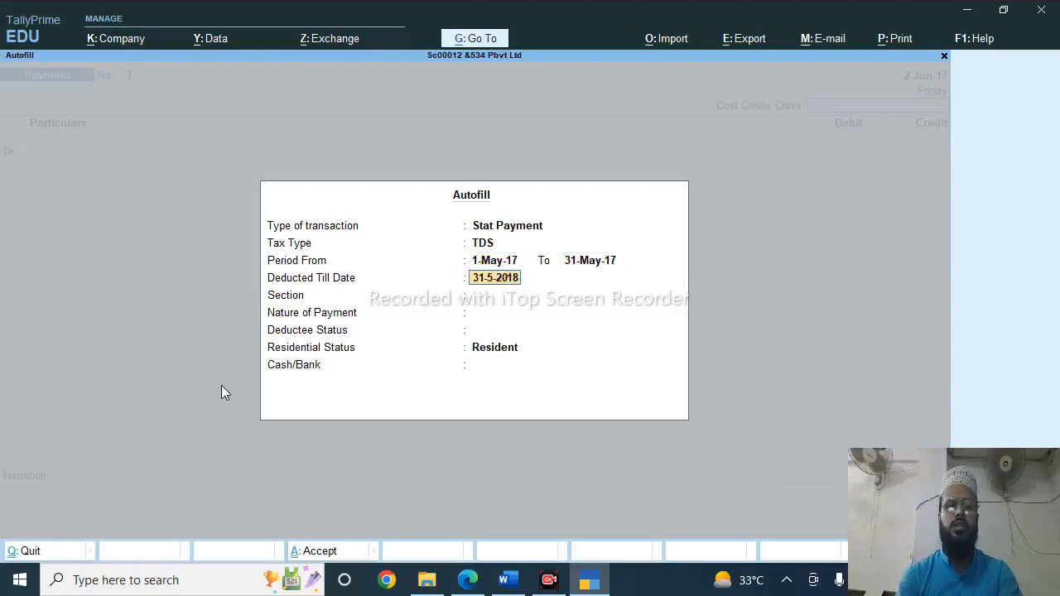
pyautogui.press('BackSpace')
pyautogui.press('BackSpace')
pyautogui.press('BackSpace')
pyautogui.press('BackSpace')
pyautogui.press('BackSpace')
pyautogui.press('BackSpace')
pyautogui.press('BackSpace')
pyautogui.press('BackSpace')
pyautogui.press('BackSpace')
pyautogui.write('31-5-2017')
pyautogui.press('Return')
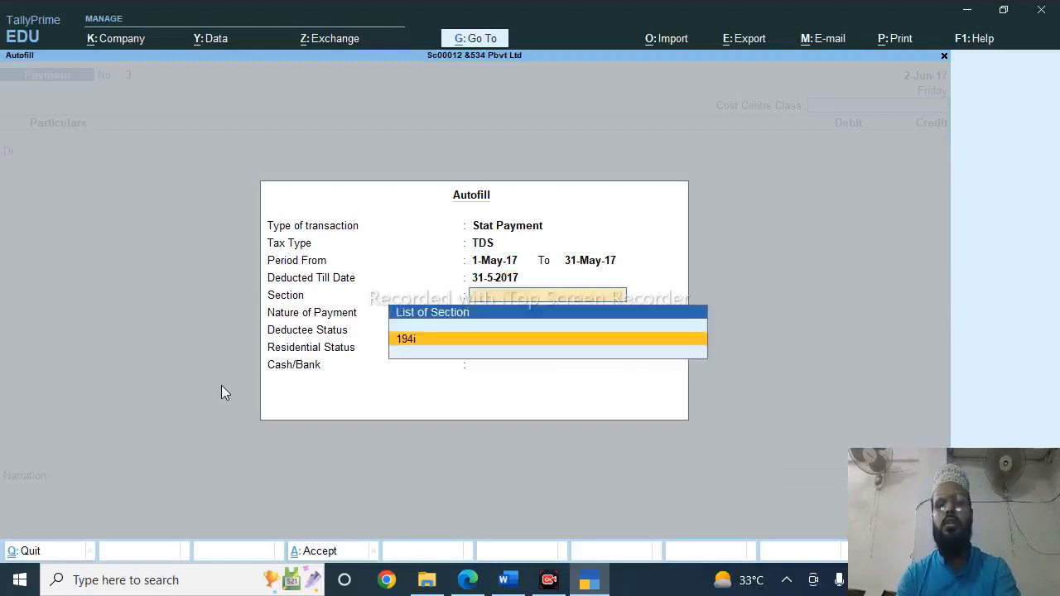
# Fill the TDS payment with section 194i, Rent (Building), all deductee statuses, Resident status, and Axis Bank as the paying account
pyautogui.press('Return')
pyautogui.press('Return')
pyautogui.press('Return')
pyautogui.press('Return')
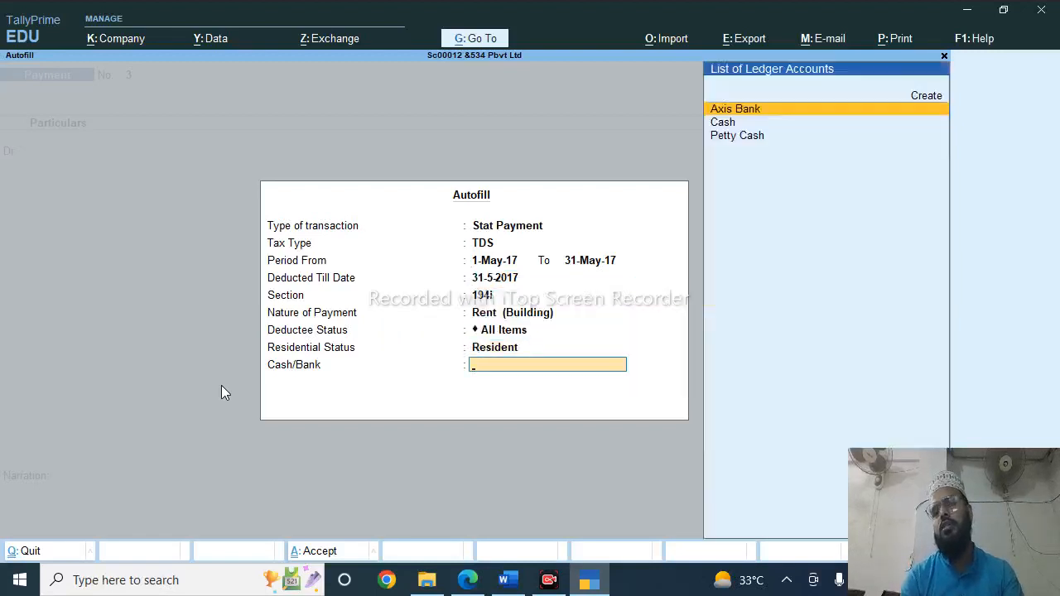
pyautogui.press('Return')
pyautogui.press('Return')
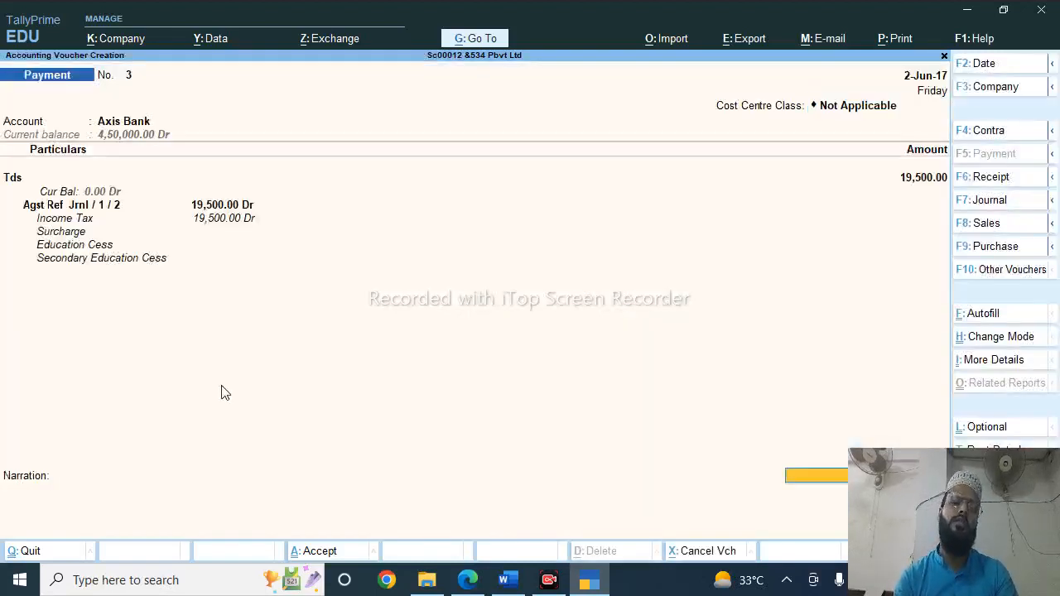
# Allocate the Axis Bank payment to a cheque with instrument number 325263, and save the TDS payment voucher
pyautogui.press('Return')
pyautogui.press('Return')
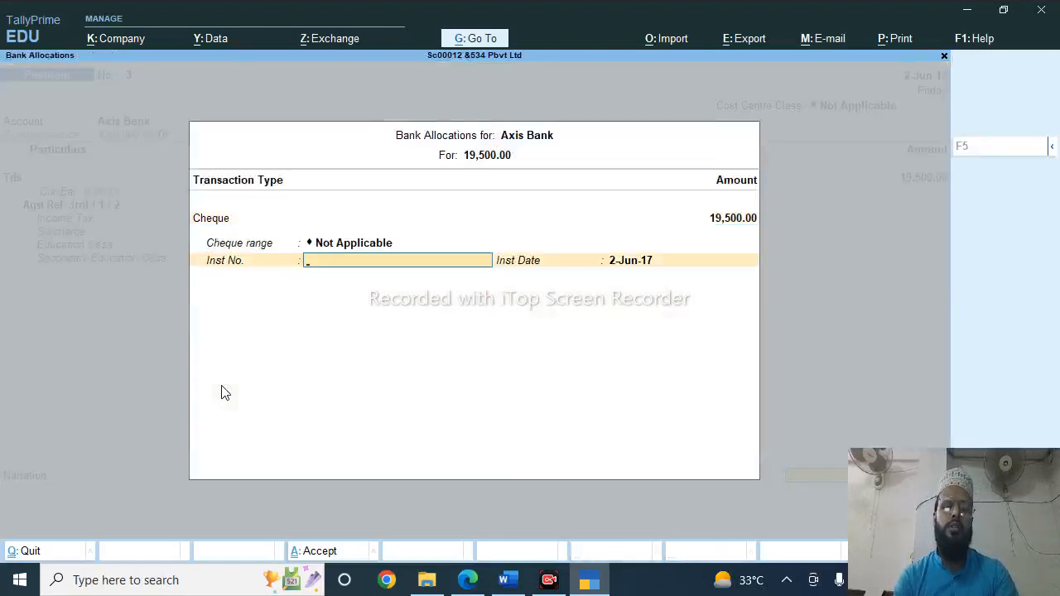
pyautogui.write('3253')
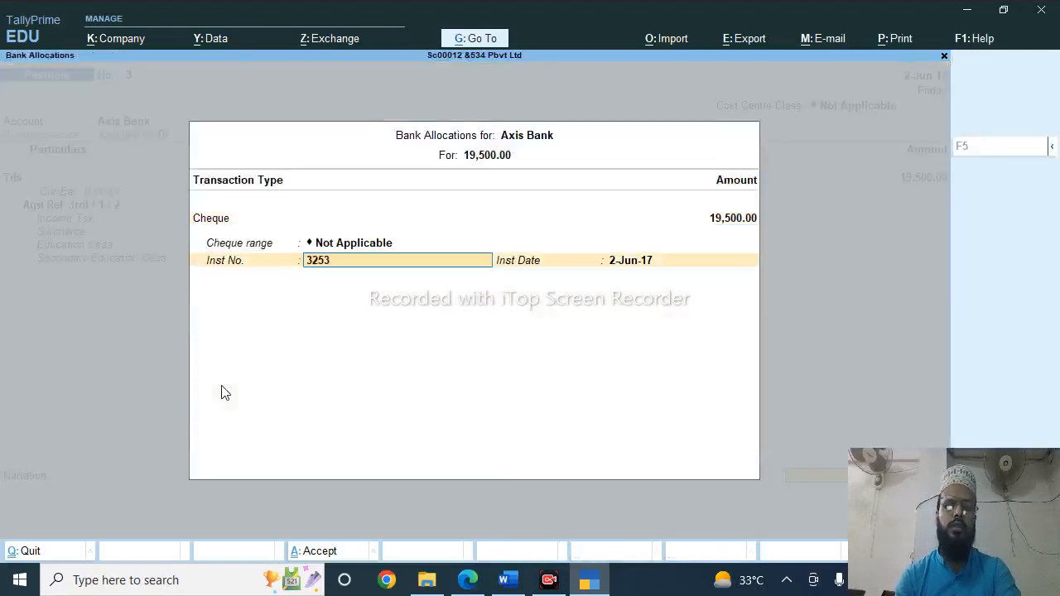
pyautogui.press('BackSpace')
pyautogui.write('263')
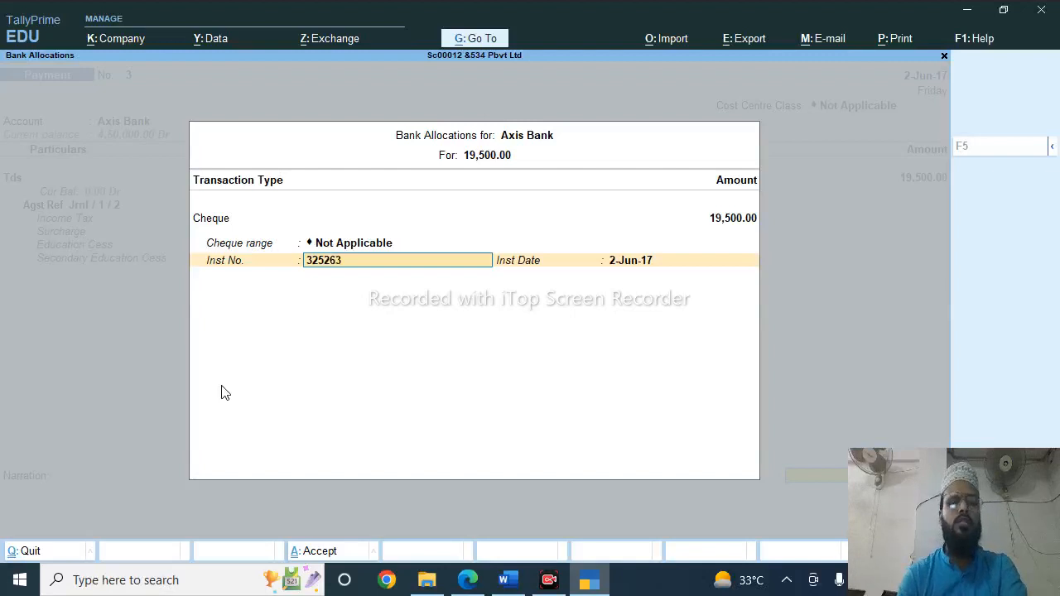
pyautogui.press('Return')
pyautogui.hotkey('ctrl', 'a')
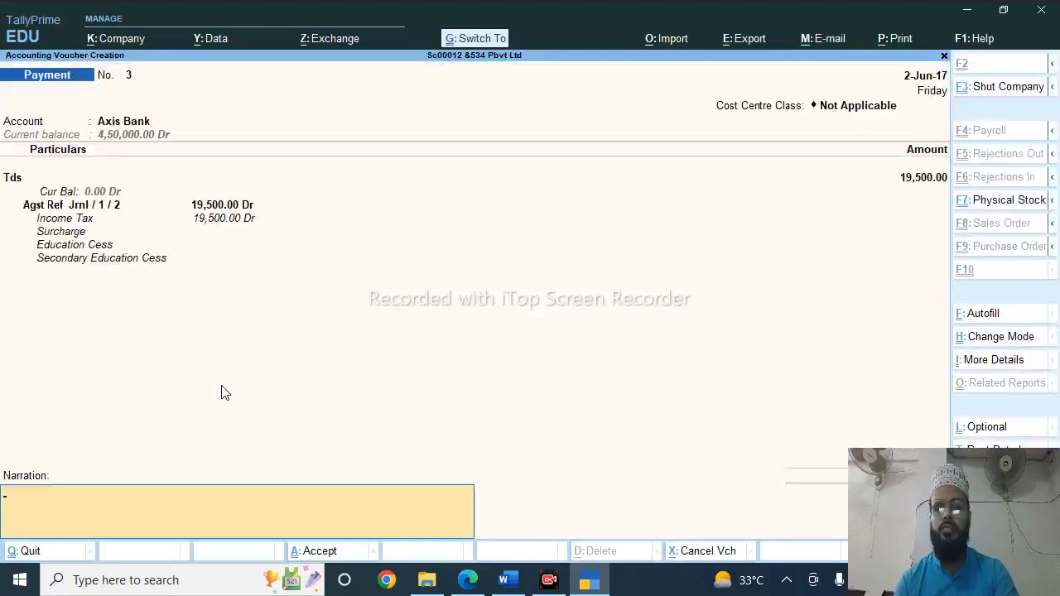
pyautogui.hotkey('ctrl', 'a')
# Switch to the Word question paper and read question 8 and the questions following it
pyautogui.hotkey('alt', 'Tab')
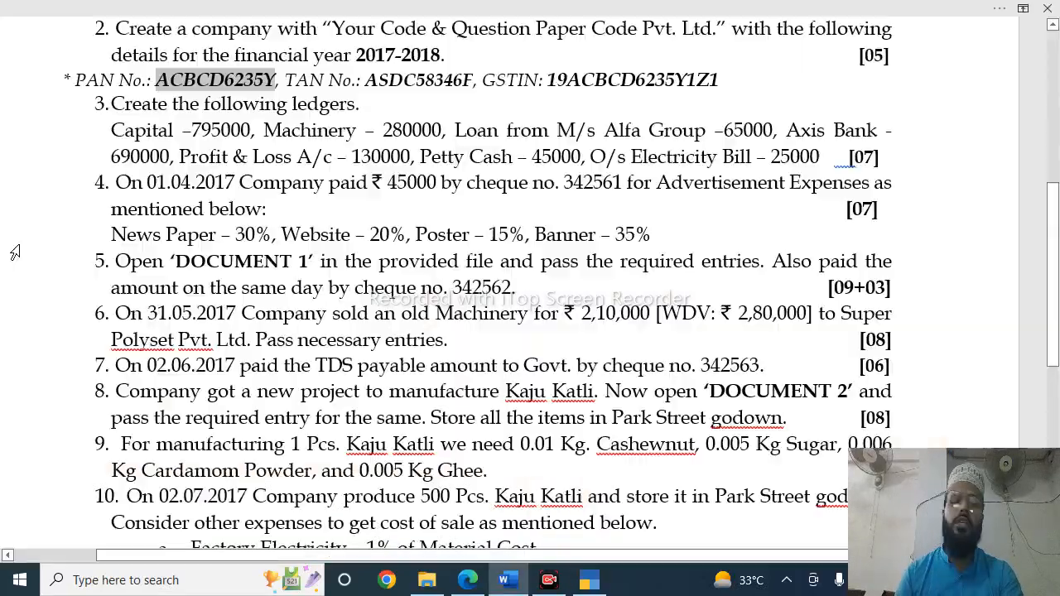
pyautogui.scroll(-1, 198, 305)
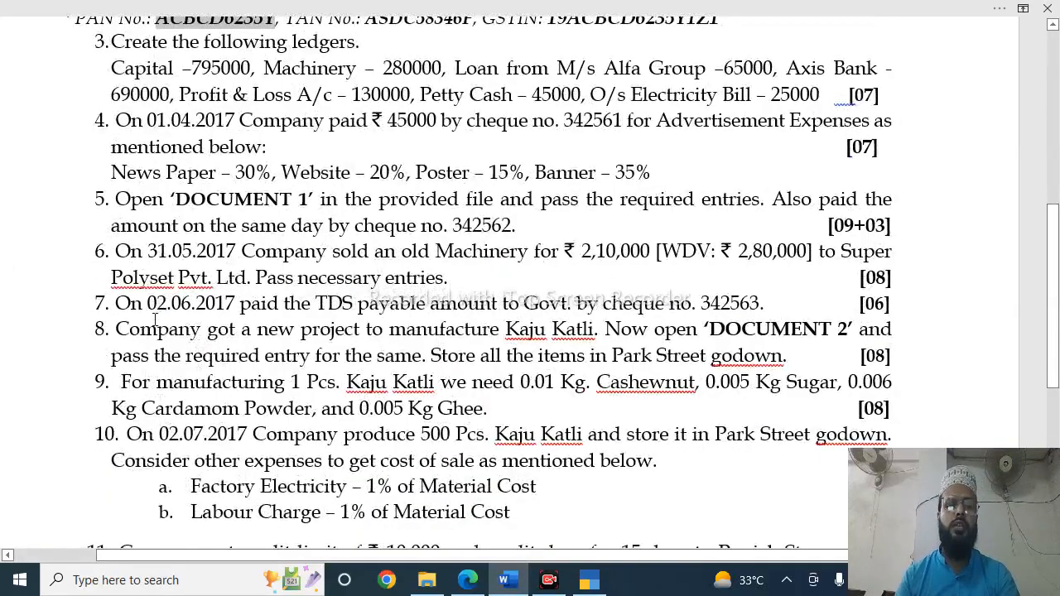
pyautogui.scroll(-2, 173, 328)
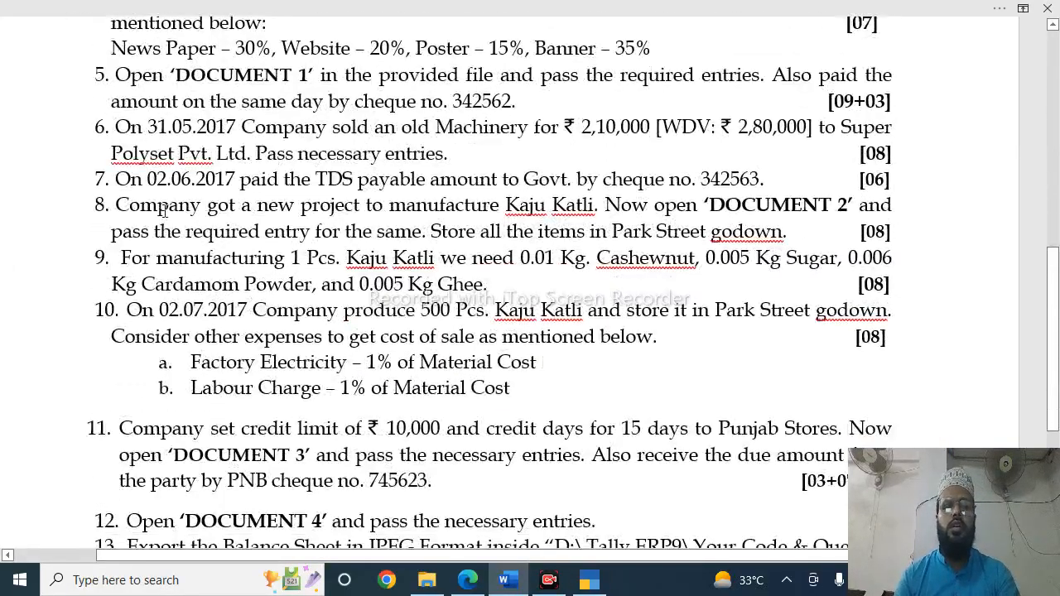
pyautogui.scroll(-2, 211, 222)
pyautogui.scroll(-3, 211, 222)
pyautogui.scroll(5, 169, 203)
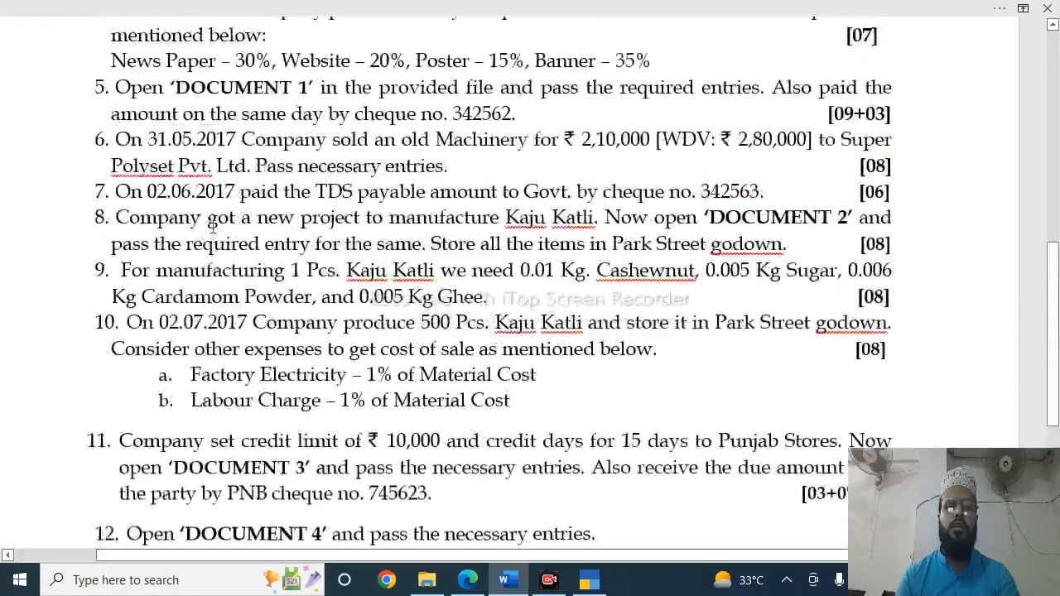
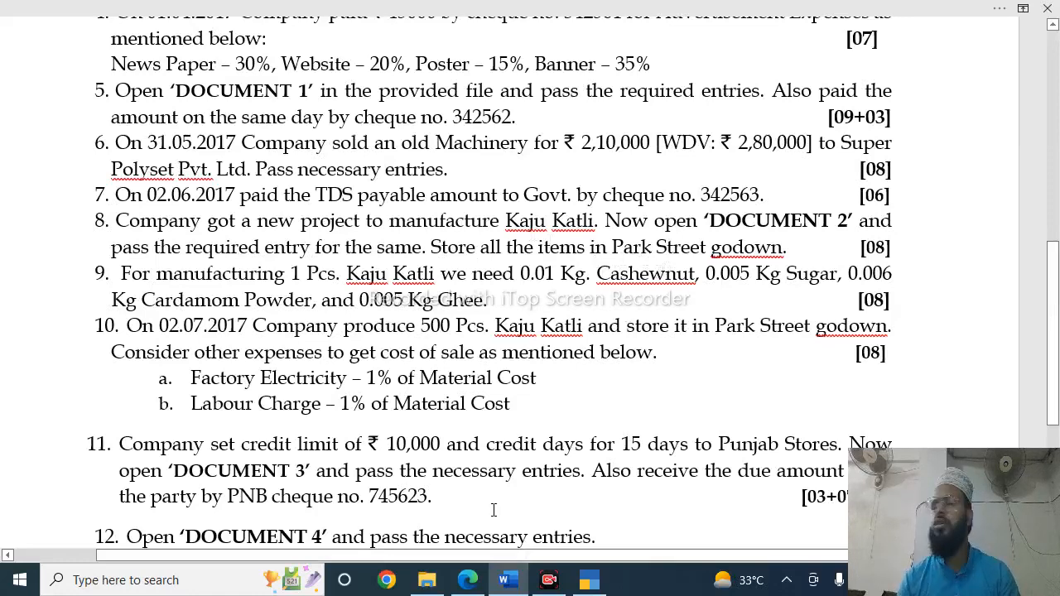
# Switch to the PDF in Edge and examine the Document 2 tax invoice: seller, items, GST rates and alternate unit note
pyautogui.hotkey('alt', 'Tab')
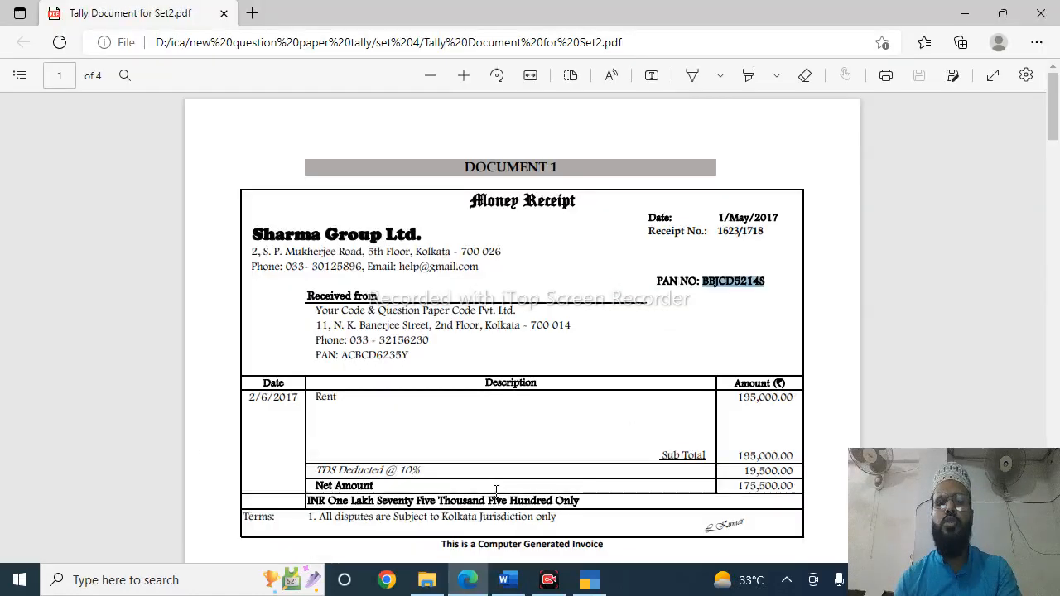
pyautogui.scroll(-5, 423, 364)
pyautogui.scroll(-5, 423, 370)
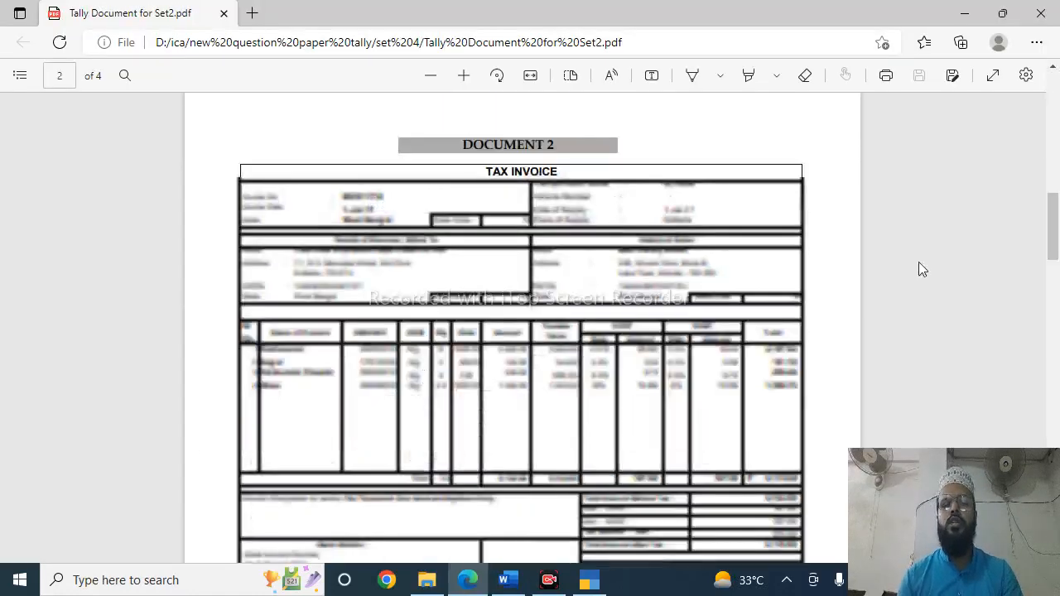
pyautogui.click(464, 75)
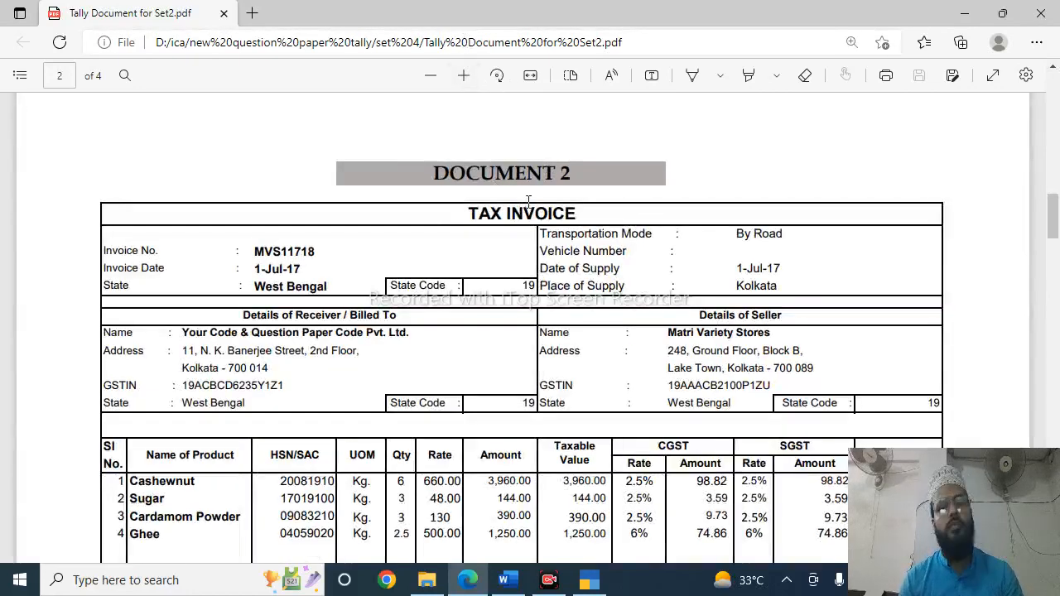
pyautogui.click(464, 75)
pyautogui.scroll(-2, 564, 234)
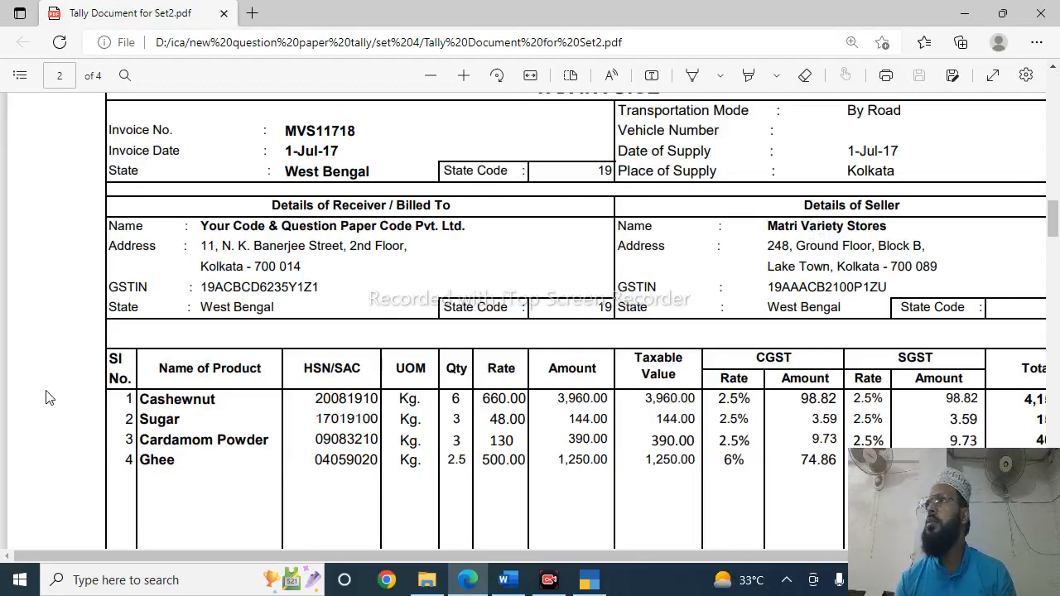
pyautogui.scroll(-2, 203, 356)
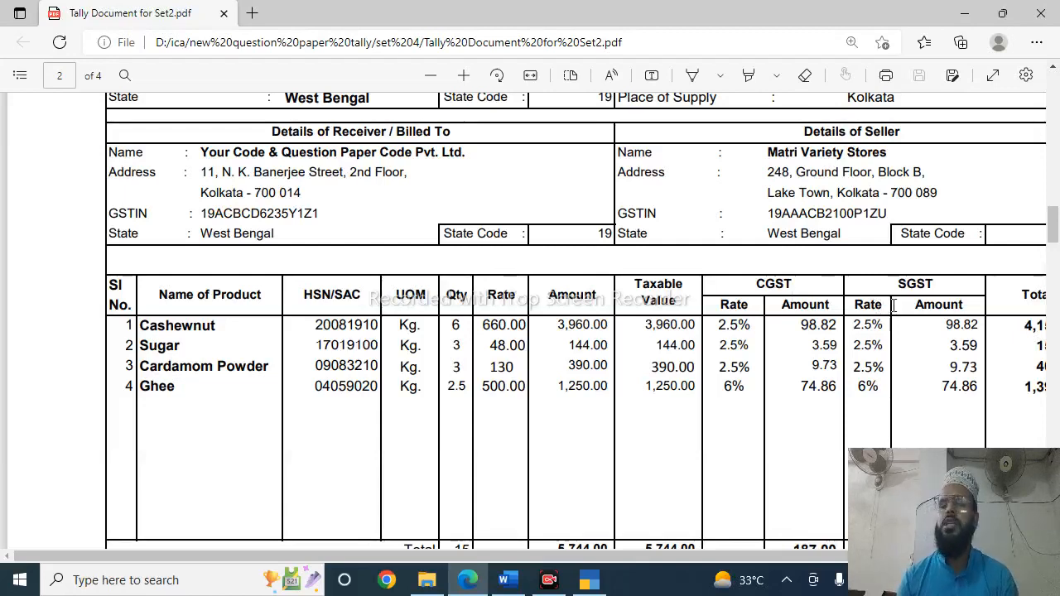
pyautogui.scroll(-7, 687, 414)
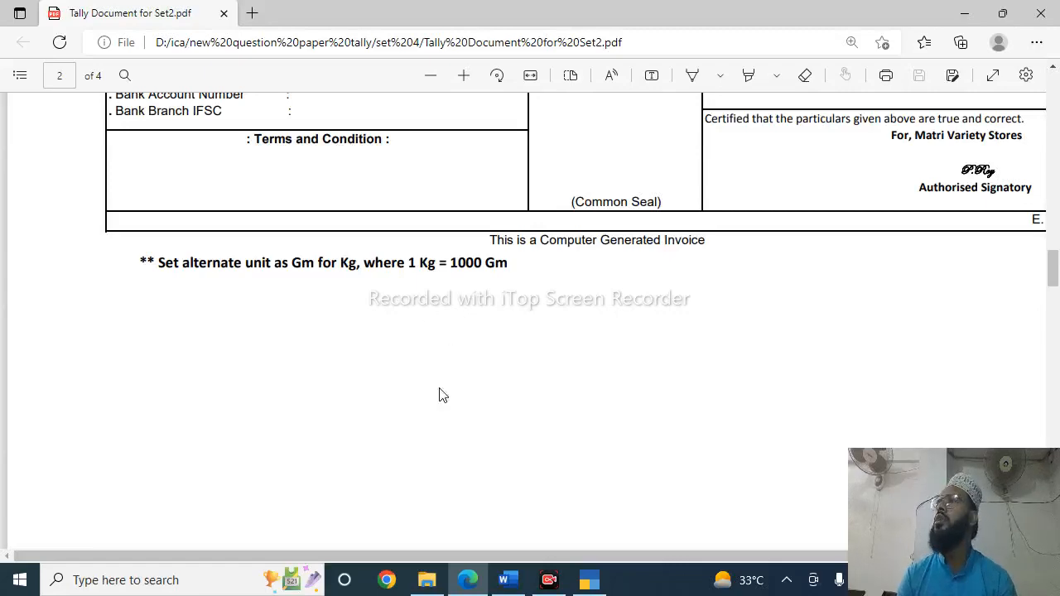
pyautogui.scroll(10, 426, 418)
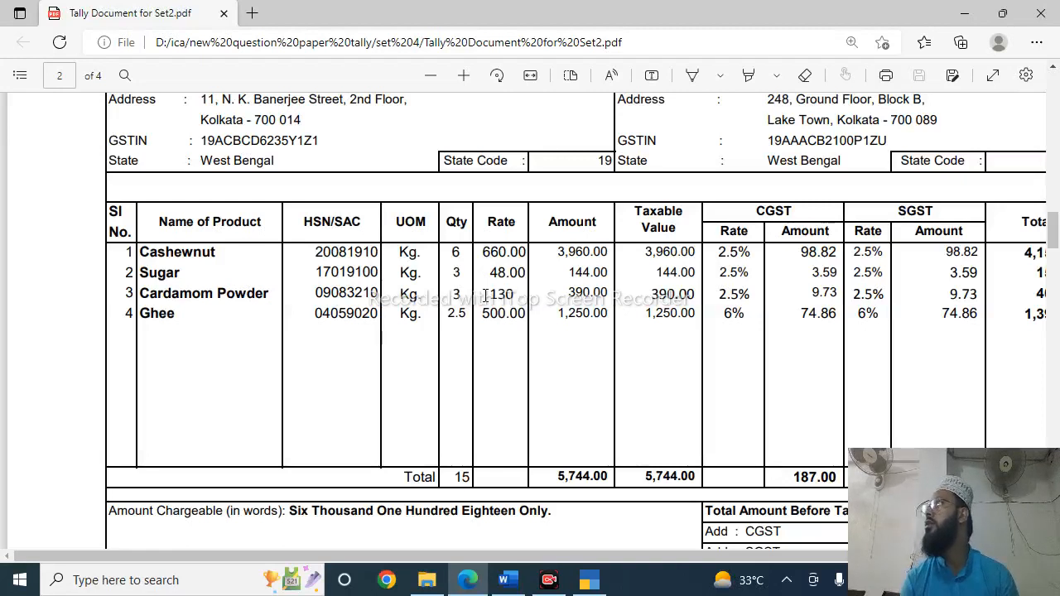
pyautogui.scroll(3, 701, 199)
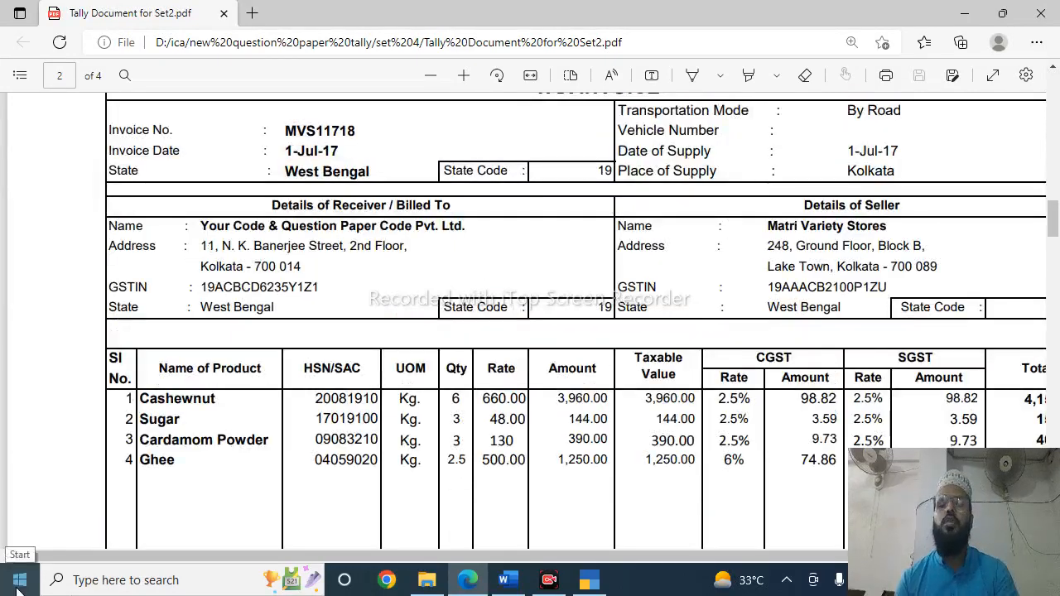
pyautogui.scroll(-1, 525, 496)
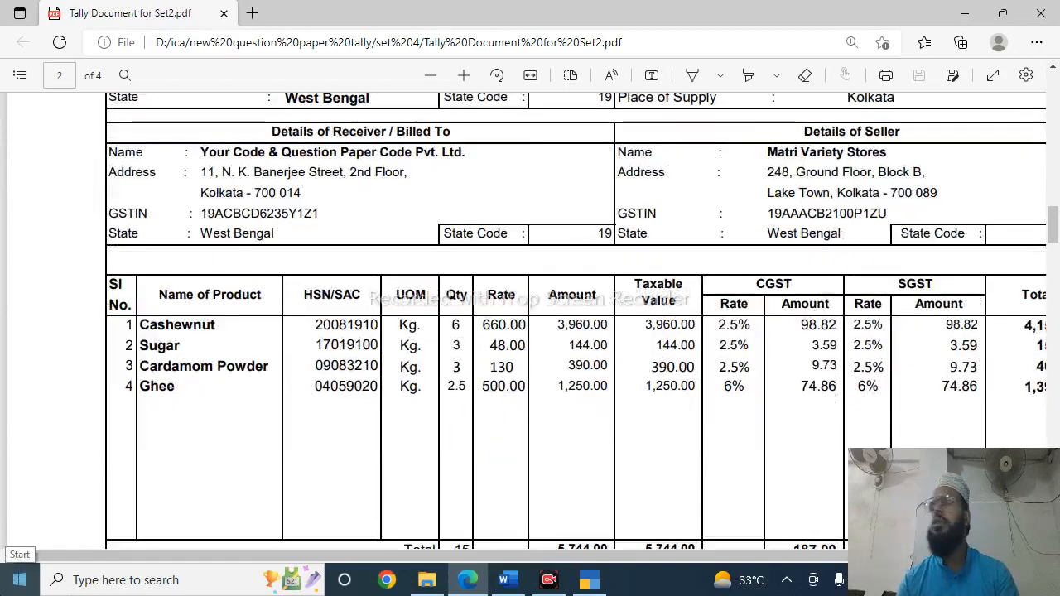
# Switch to TallyPrime, start a purchase voucher, and set its date to 1-7, checking it against the invoice in the PDF
pyautogui.hotkey('alt', 'Tab')
pyautogui.hotkey('alt', 'Tab')
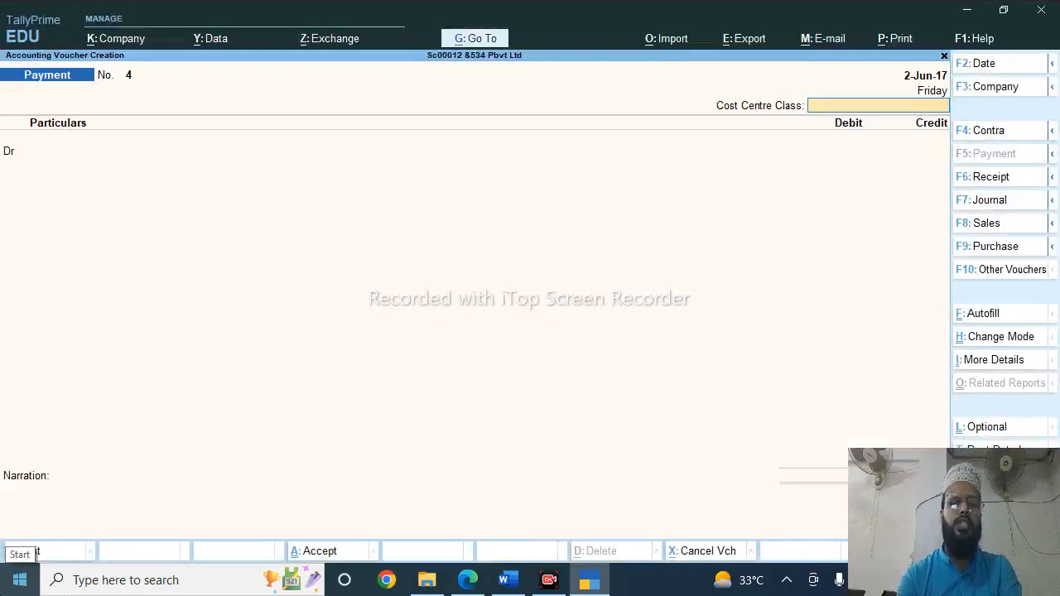
pyautogui.press('F9')
pyautogui.press('F2')
pyautogui.hotkey('alt', 'Tab')
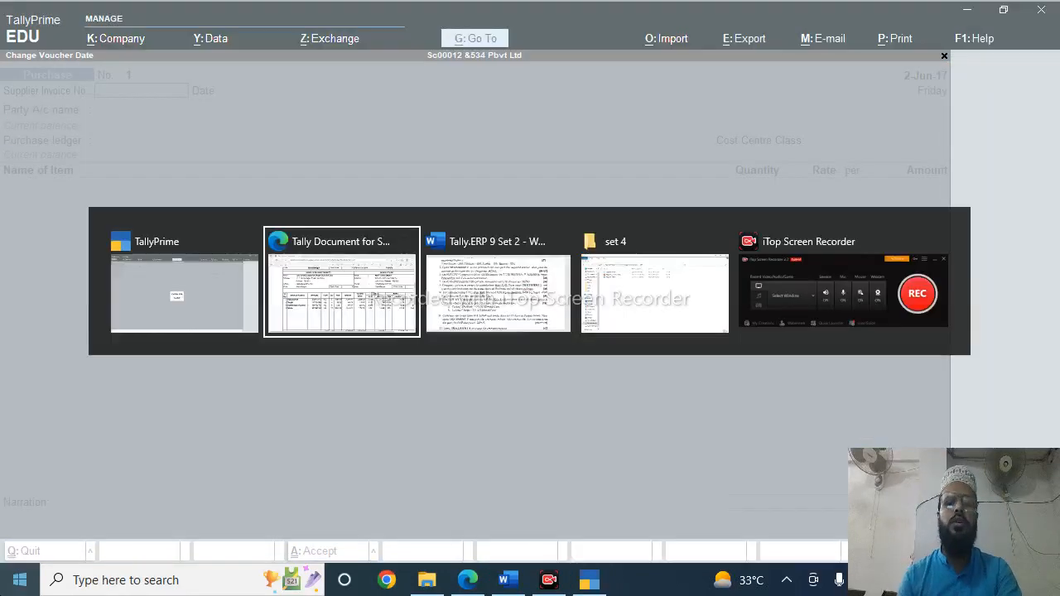
pyautogui.scroll(2, 870, 154)
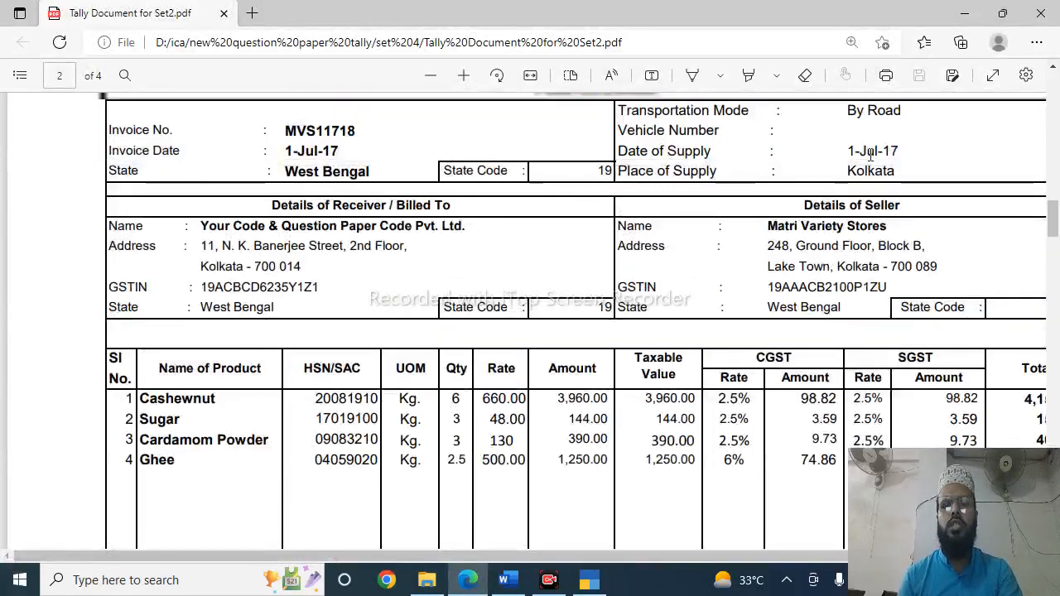
pyautogui.hotkey('alt', 'Tab')
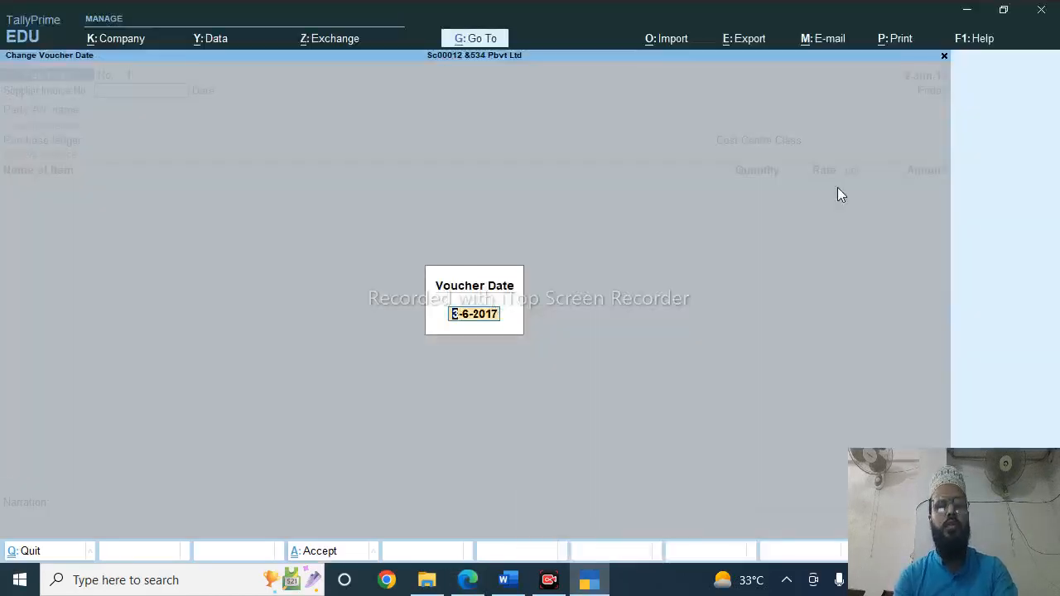
pyautogui.write('1-7')
pyautogui.press('Return')
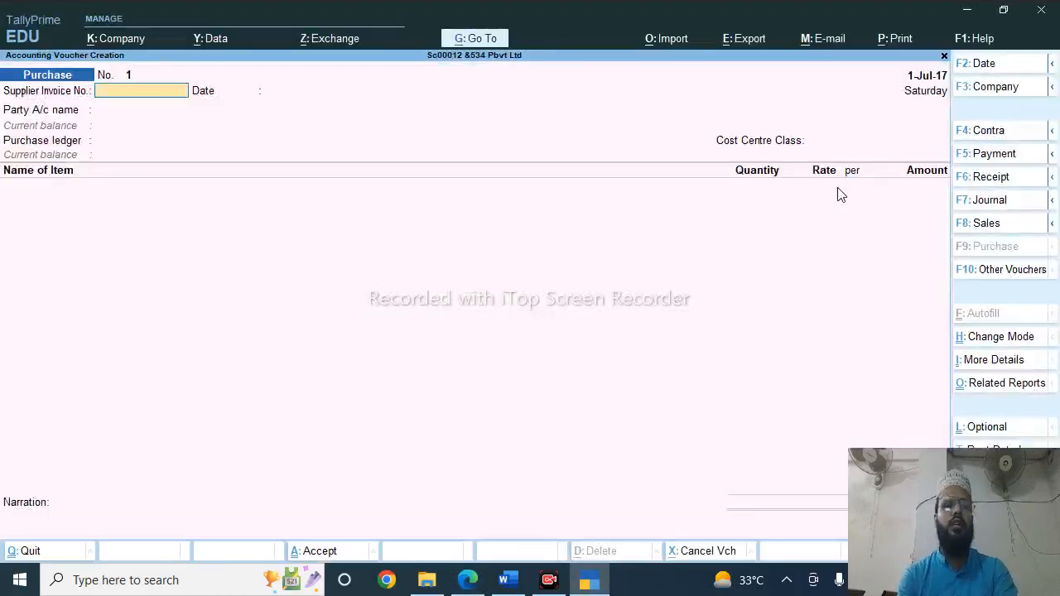
# Copy the invoice number MVS11718 from Document 2 in the PDF into the purchase voucher as the supplier invoice number
pyautogui.hotkey('alt', 'Tab')
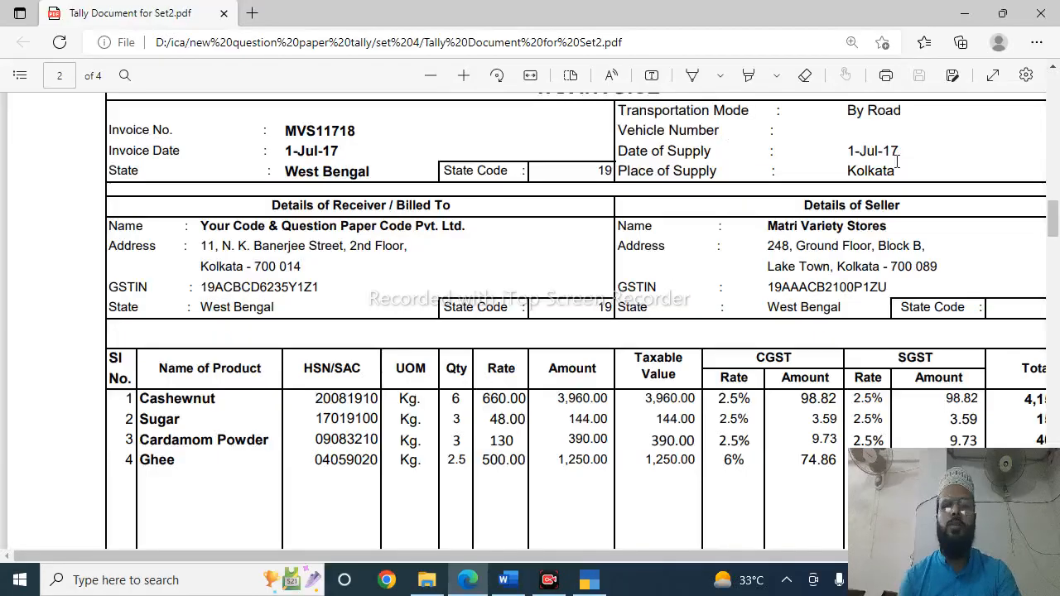
pyautogui.doubleClick(336, 129)
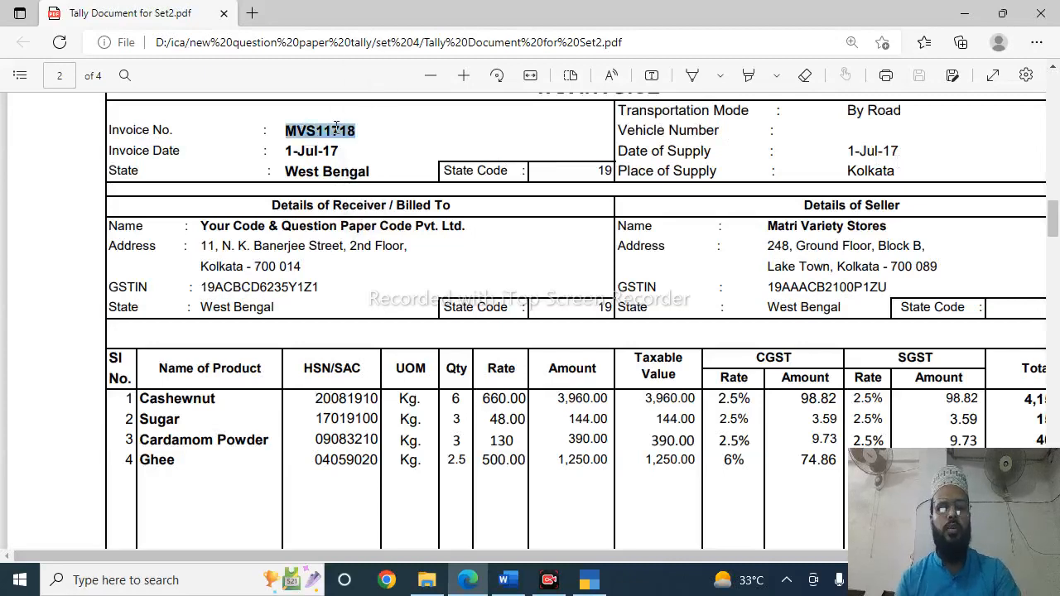
pyautogui.hotkey('ctrl', 'c')
pyautogui.hotkey('alt', 'Tab')
pyautogui.hotkey('ctrl', 'alt', 'v')
pyautogui.press('Return')
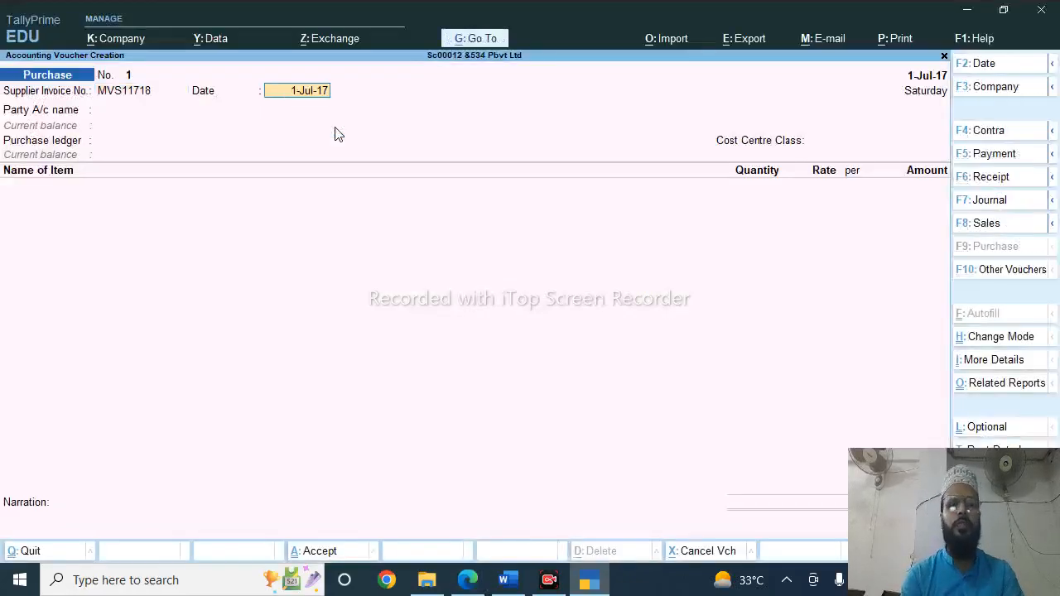
# Create a party ledger named Matri Variety Store under Sundry Creditors, with bill-by-bill balances maintained
pyautogui.press('Return')
pyautogui.hotkey('alt', 'c')
pyautogui.write('Matri')
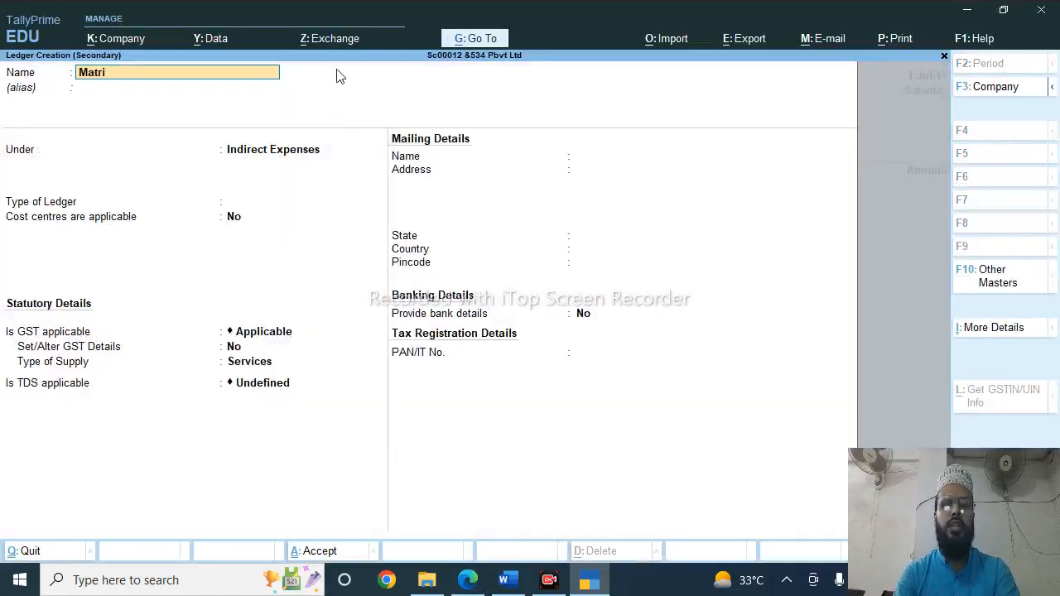
pyautogui.write(' Vari')
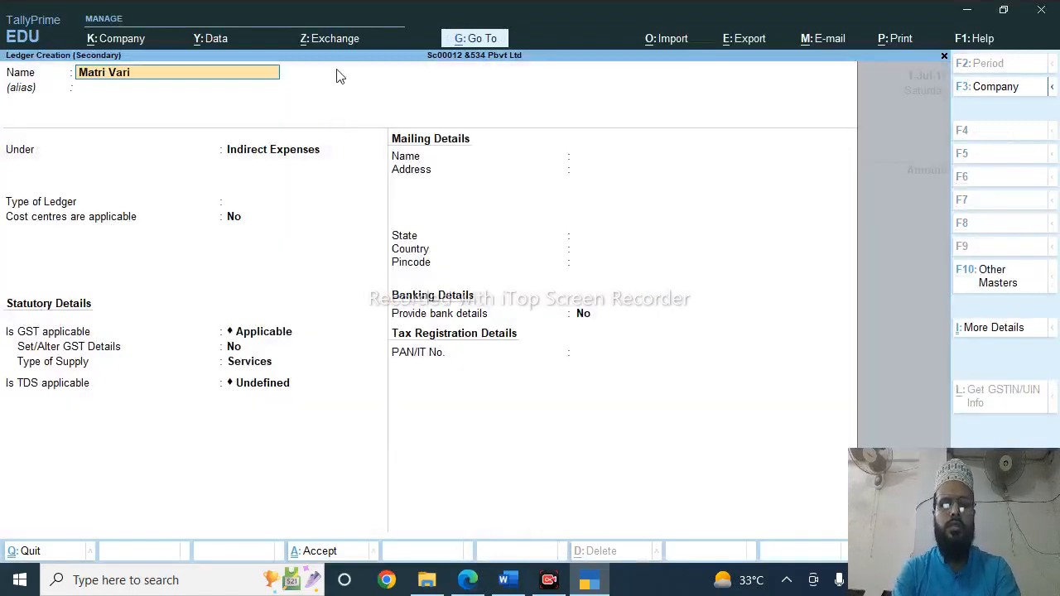
pyautogui.write('ety Sto')
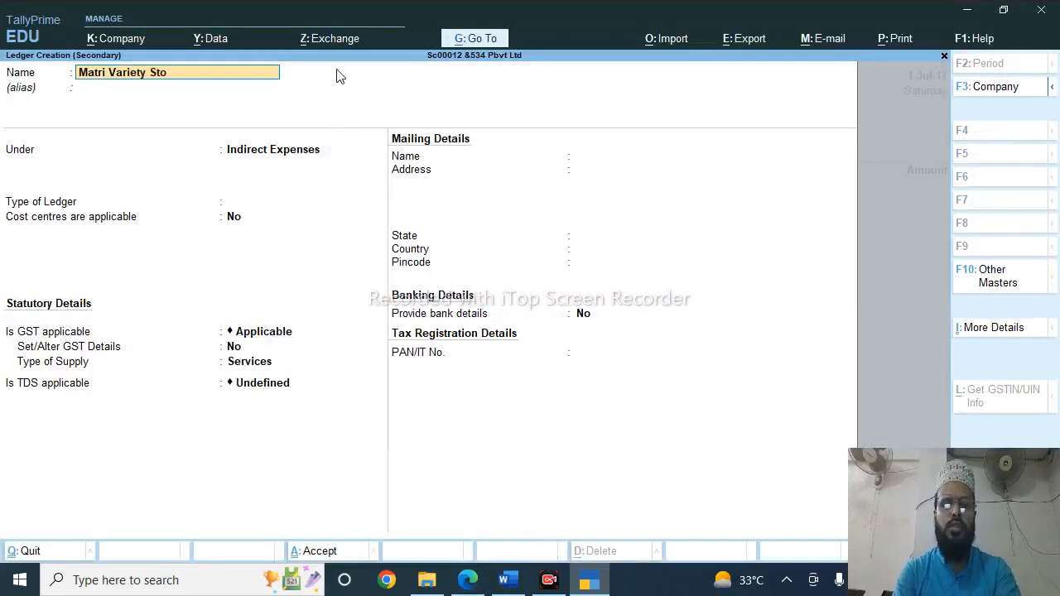
pyautogui.press('Return')
pyautogui.press('Return')
pyautogui.write('S')
pyautogui.press('Down')
pyautogui.press('Down')
pyautogui.press('Down')
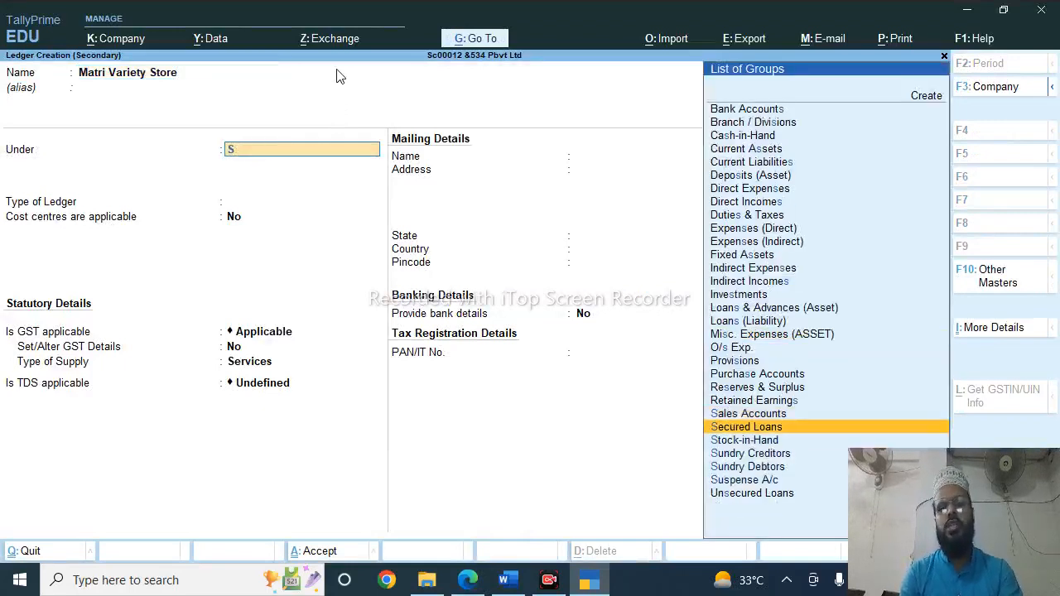
pyautogui.press('Return')
pyautogui.press('Return')
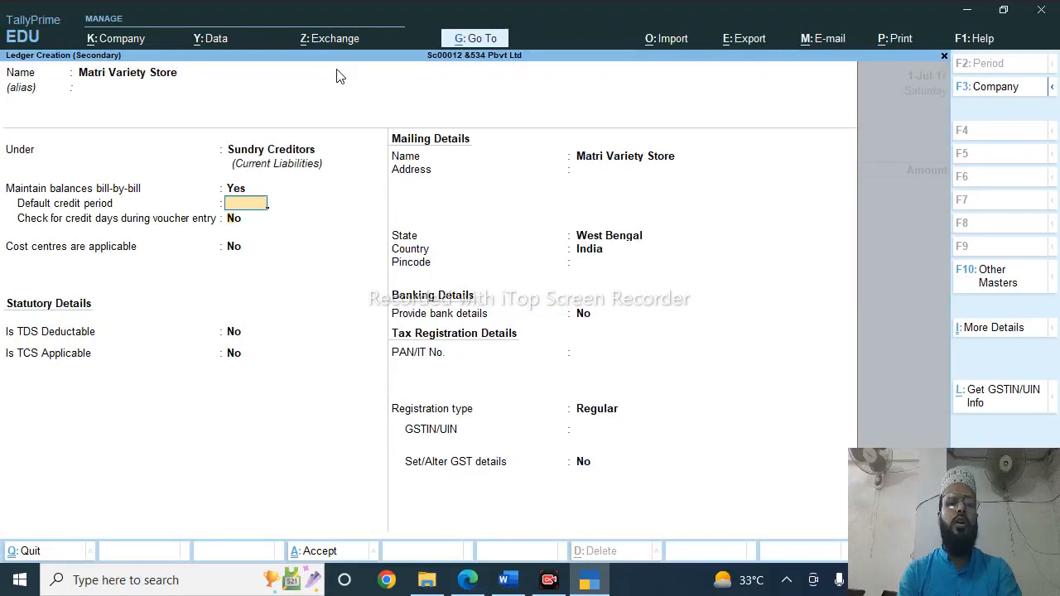
# Keep the default credit and TDS settings for the ledger, with state West Bengal, country India and no bank details
pyautogui.press('Return')
pyautogui.press('Return')
pyautogui.press('Return')
pyautogui.press('Return')
pyautogui.press('Return')
pyautogui.press('Return')
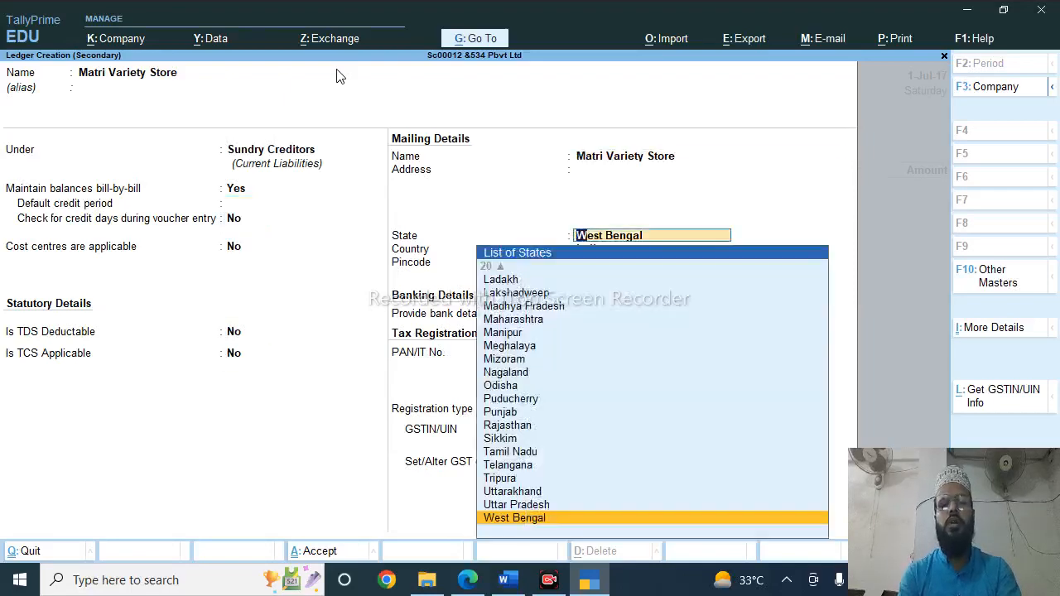
pyautogui.press('Return')
pyautogui.press('Return')
pyautogui.press('Return')
pyautogui.press('Return')
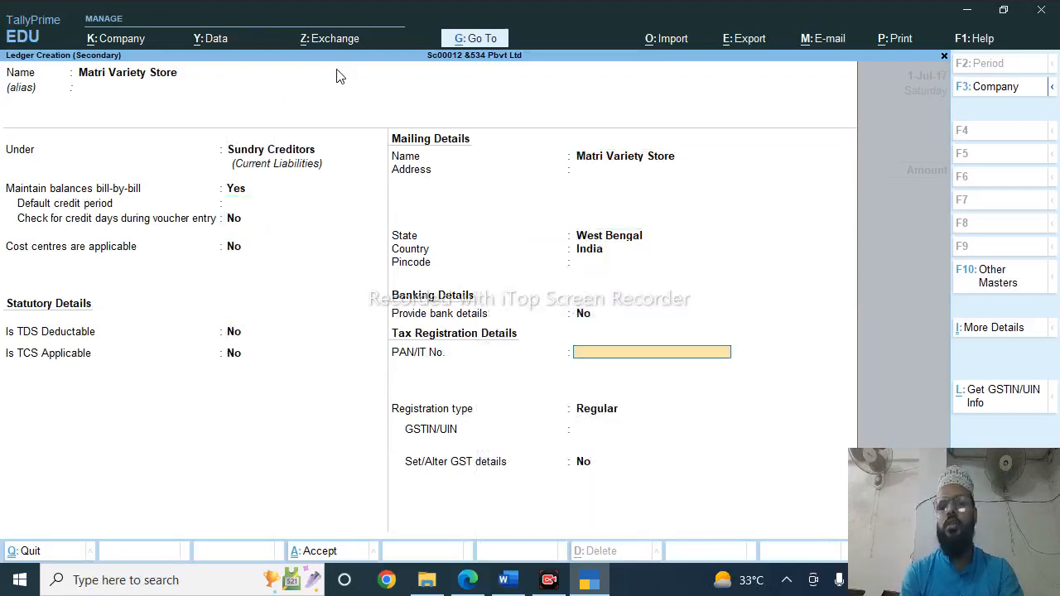
# Copy the PAN portion of the seller's GSTIN from the PDF in Edge into the ledger's PAN/IT number, keeping registration type Regular
pyautogui.hotkey('alt', 'Tab')
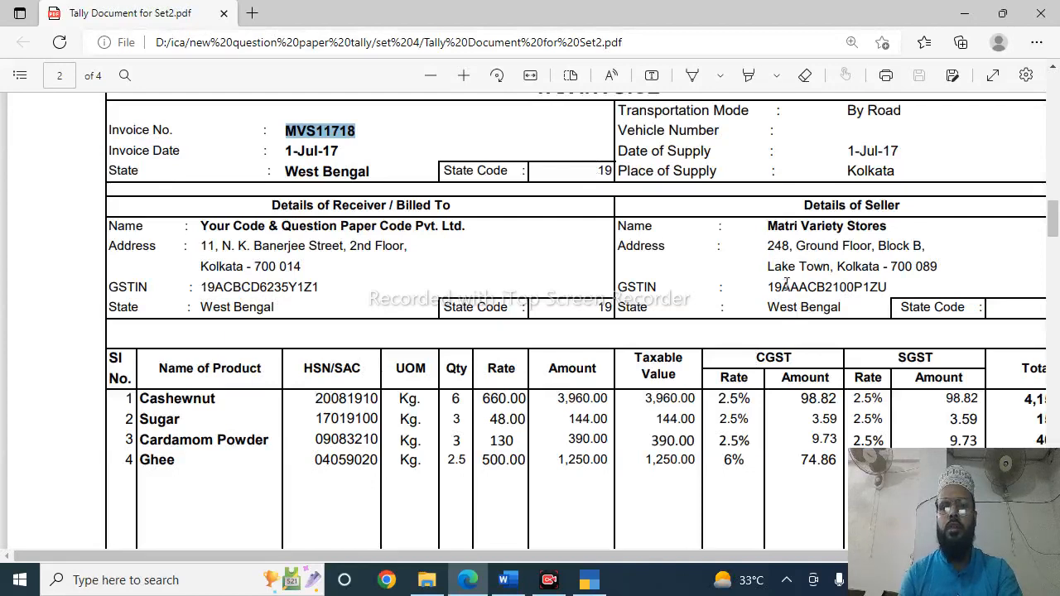
pyautogui.moveTo(784, 287); pyautogui.dragTo(867, 287)
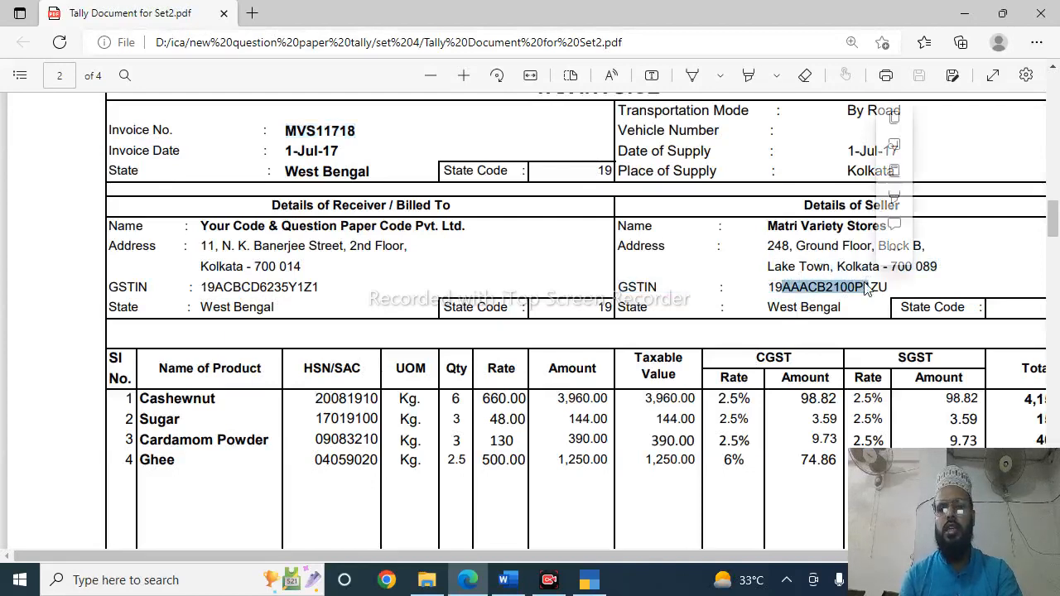
pyautogui.hotkey('ctrl', 'c')
pyautogui.hotkey('alt', 'Tab')
pyautogui.hotkey('ctrl', 'alt', 'v')
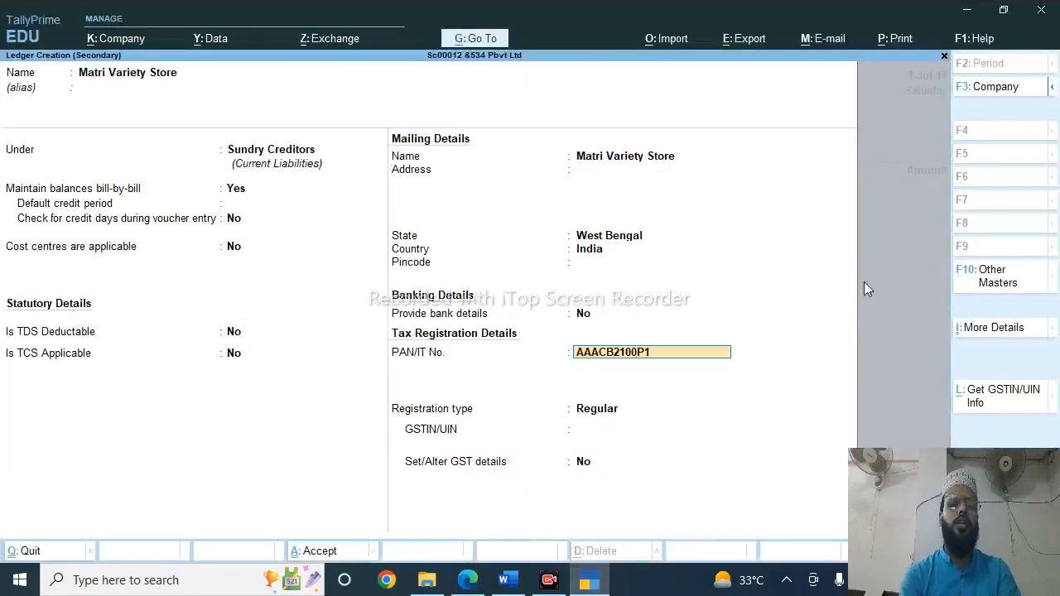
pyautogui.press('Return')
pyautogui.press('Return')
pyautogui.press('Return')
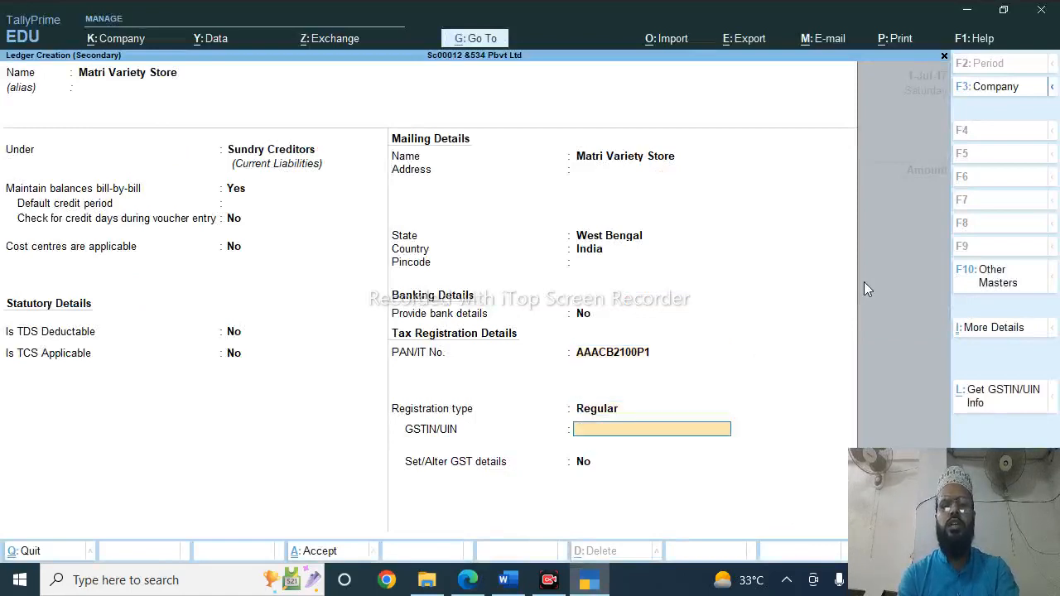
# Copy the seller's full GSTIN from the Document 2 invoice in the PDF into the ledger's GSTIN/UIN in TallyPrime
pyautogui.hotkey('alt', 'Tab')
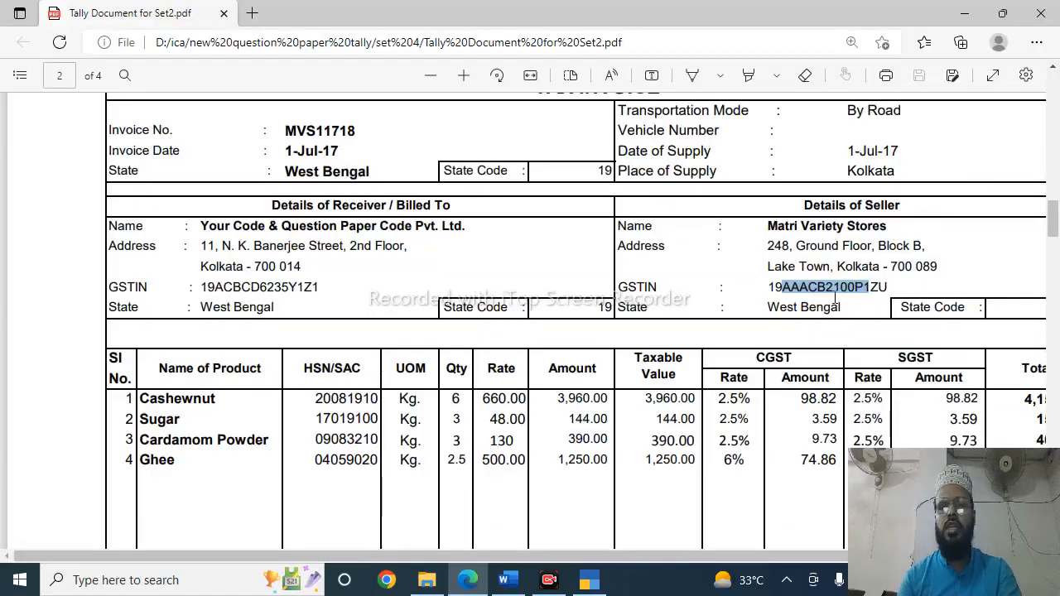
pyautogui.doubleClick(778, 289)
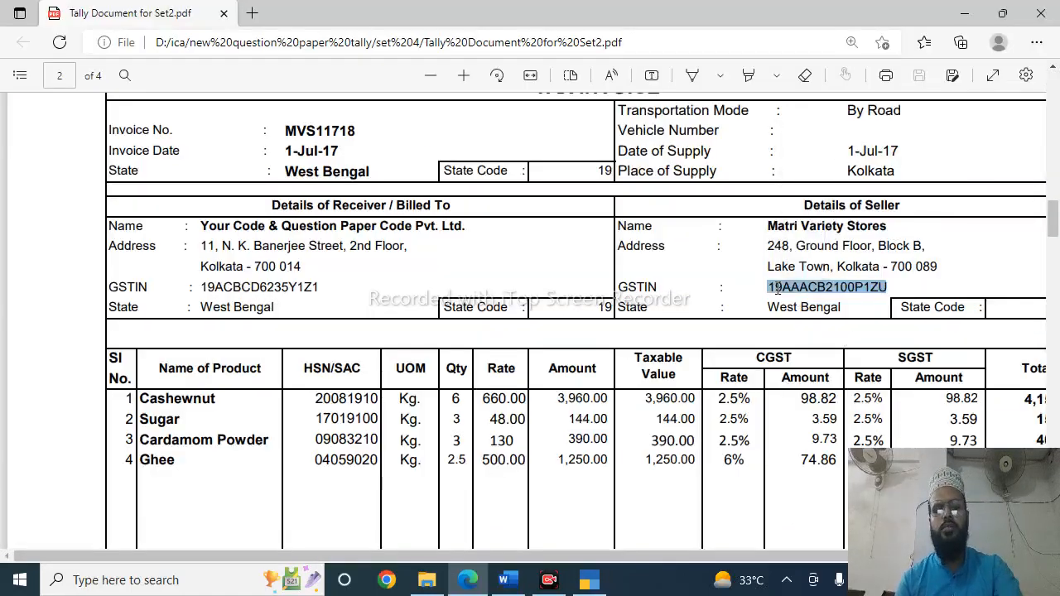
pyautogui.hotkey('ctrl', 'c')
pyautogui.hotkey('alt', 'Tab')
pyautogui.hotkey('ctrl', 'alt', 'v')
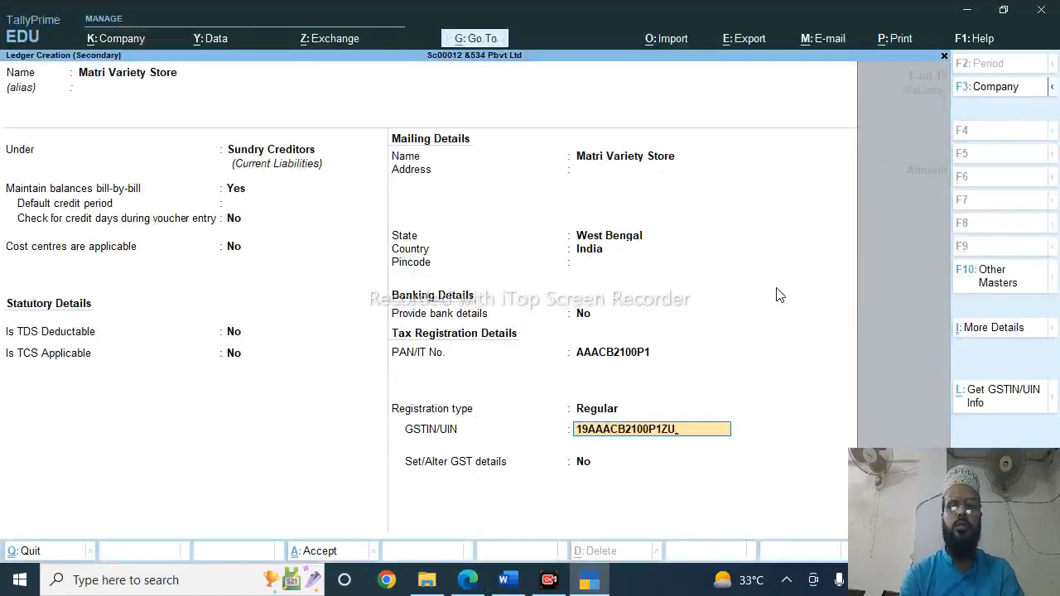
# Save the Matri Variety Store ledger and accept it as the voucher's party with its default party details
pyautogui.press('Return')
pyautogui.press('Return')
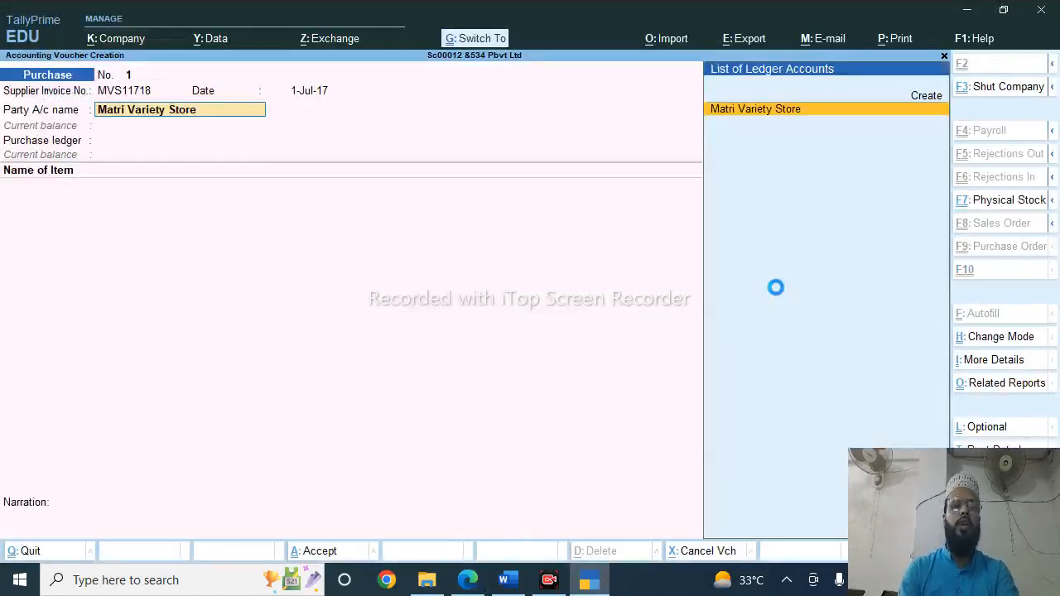
pyautogui.press('Return')
pyautogui.hotkey('ctrl', 'a')
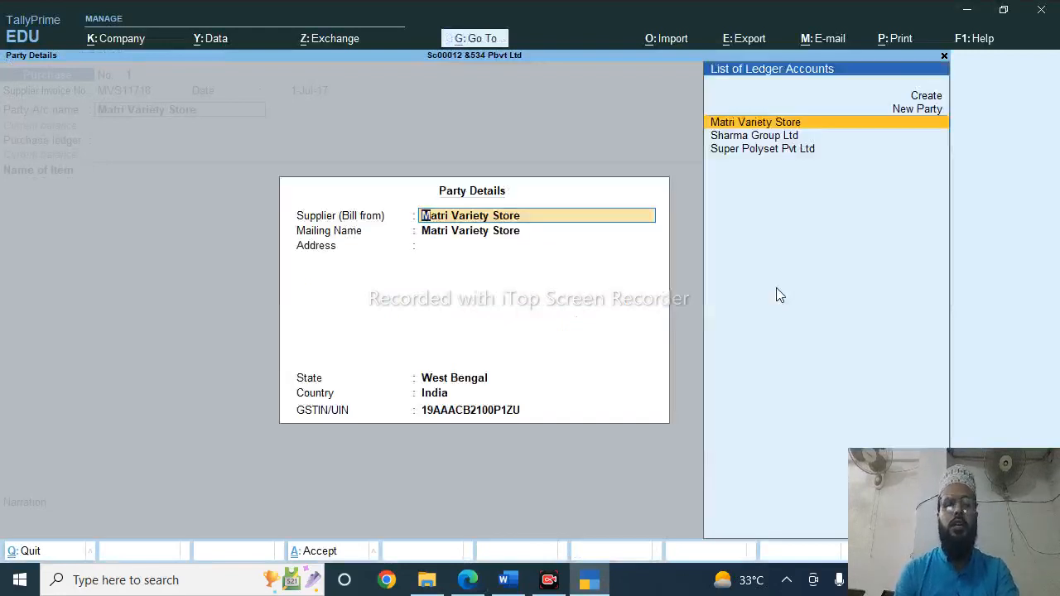
pyautogui.hotkey('ctrl', 'a')
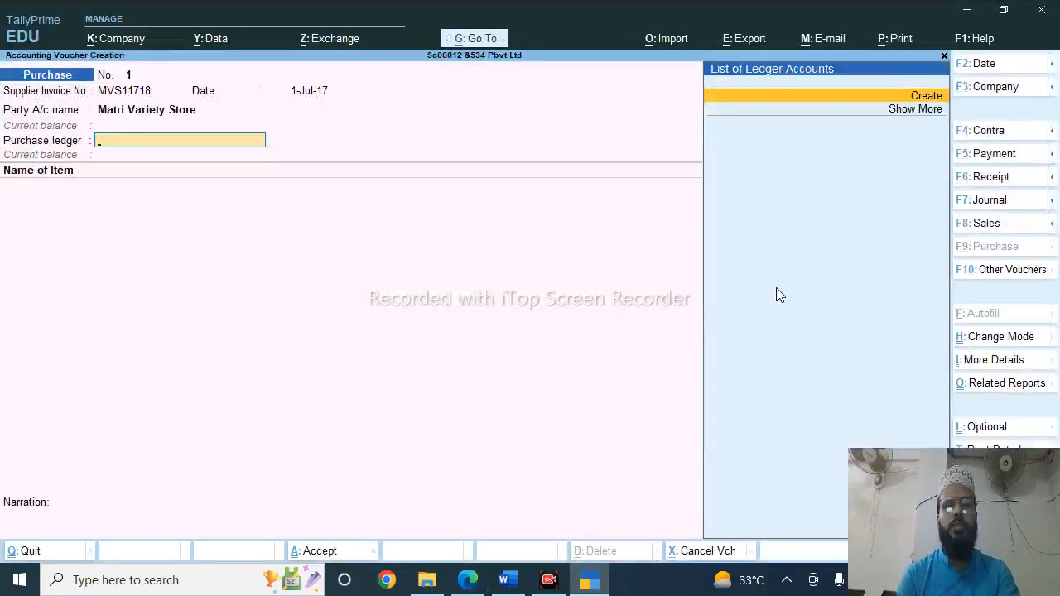
# Create a purchase ledger named Purchase under Purchase Accounts, leaving the type of ledger as Not Applicable
pyautogui.hotkey('alt', 'c')
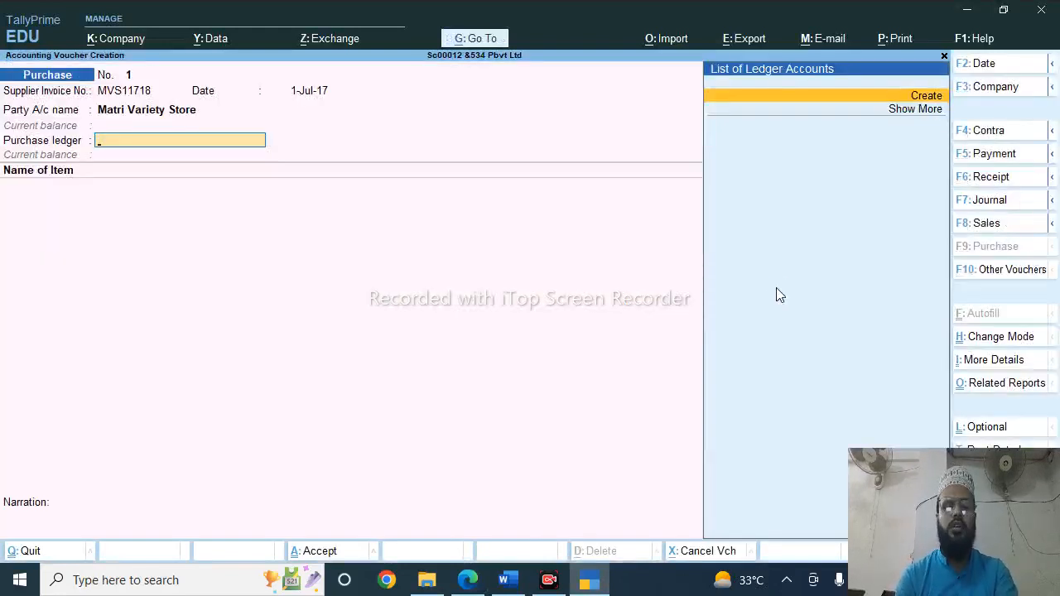
pyautogui.write('Purchase')
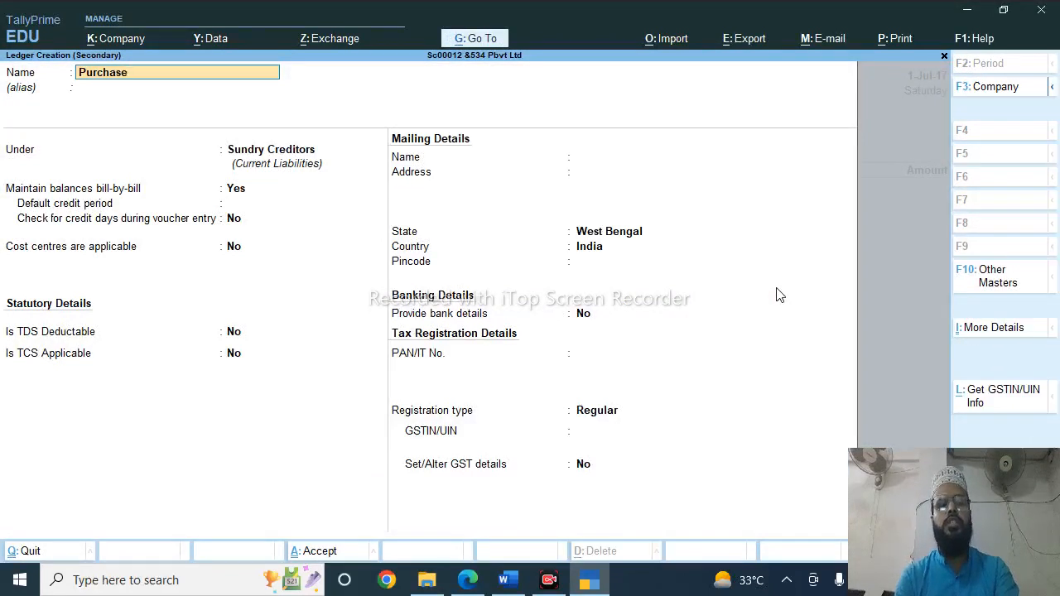
pyautogui.press('Return')
pyautogui.write('P')
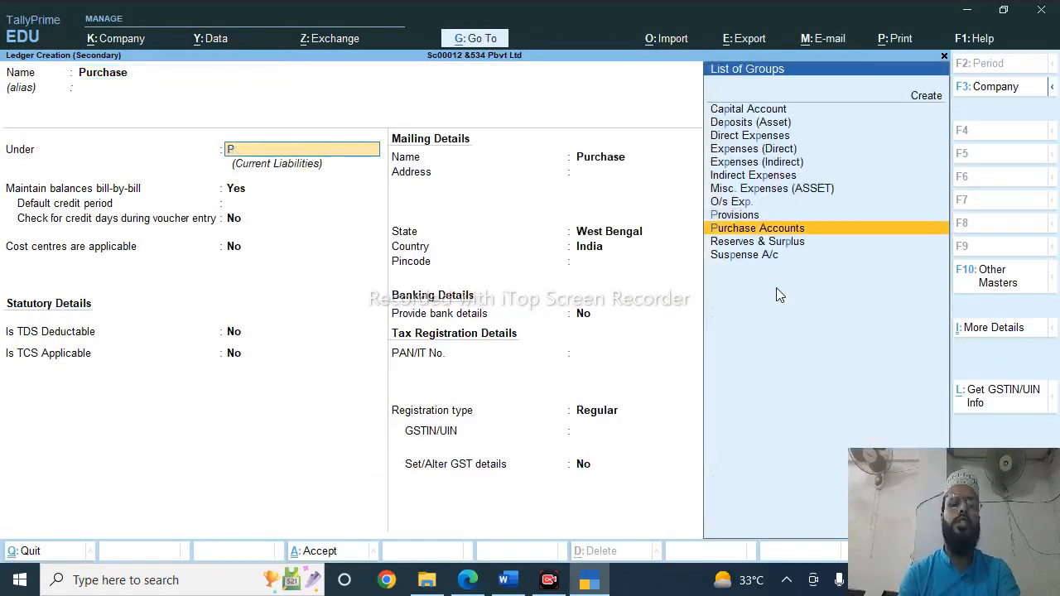
pyautogui.press('Return')
pyautogui.press('Return')
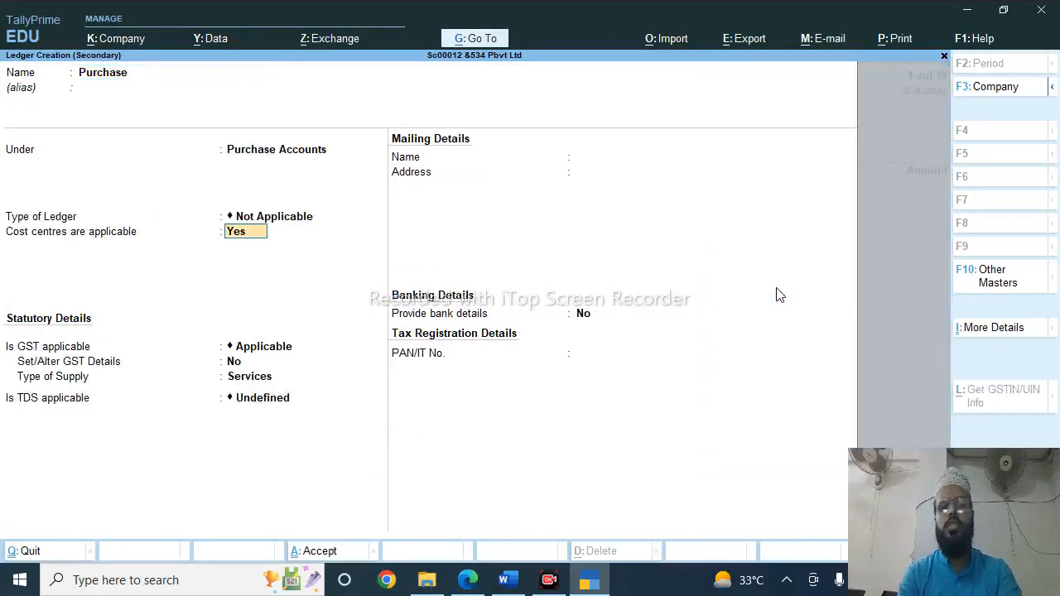
# Set the Purchase ledger to no cost centres, GST applicable, supply type Goods and TDS Not Applicable, and save it
pyautogui.press('n')
pyautogui.press('Return')
pyautogui.press('Return')
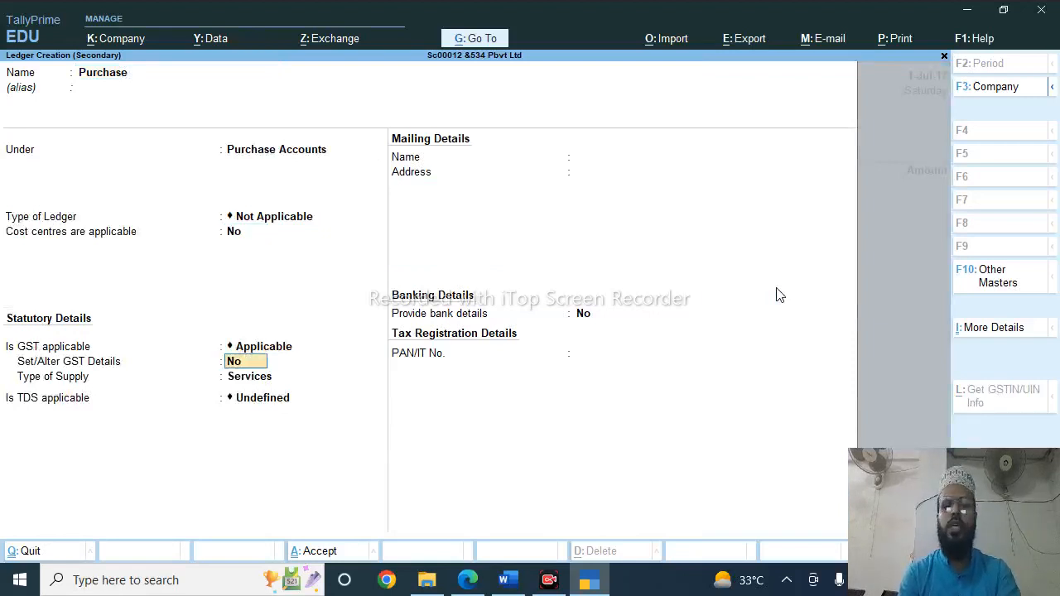
pyautogui.press('Return')
pyautogui.press('Up')
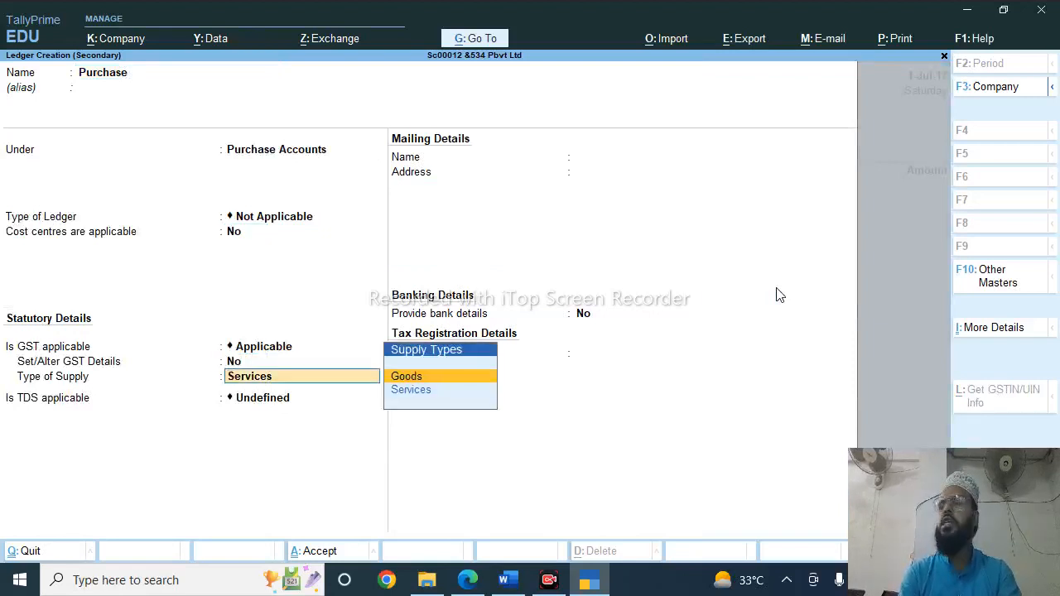
pyautogui.press('Return')
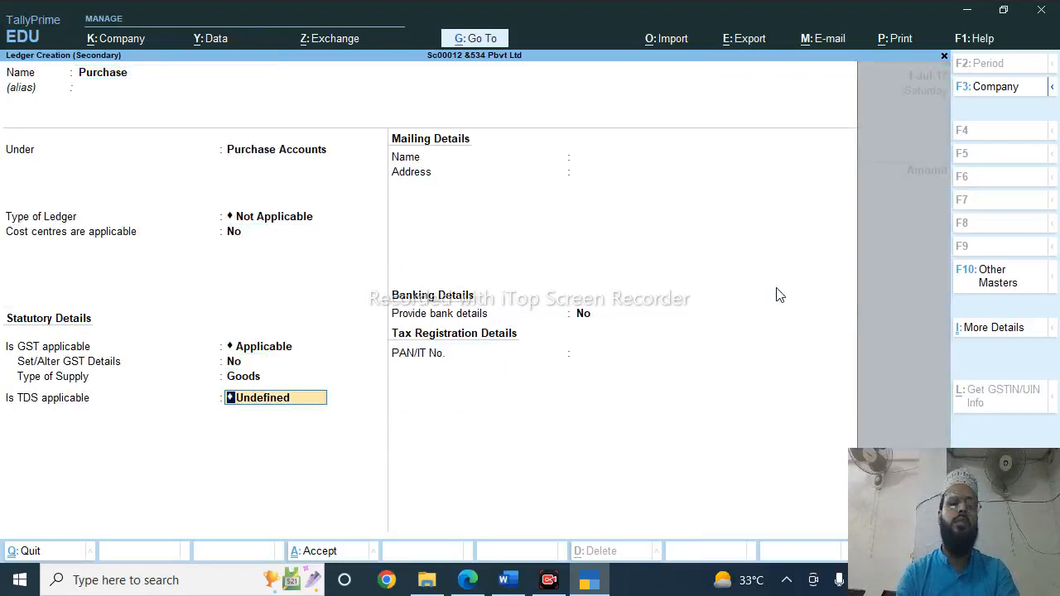
pyautogui.press('n')
pyautogui.press('Return')
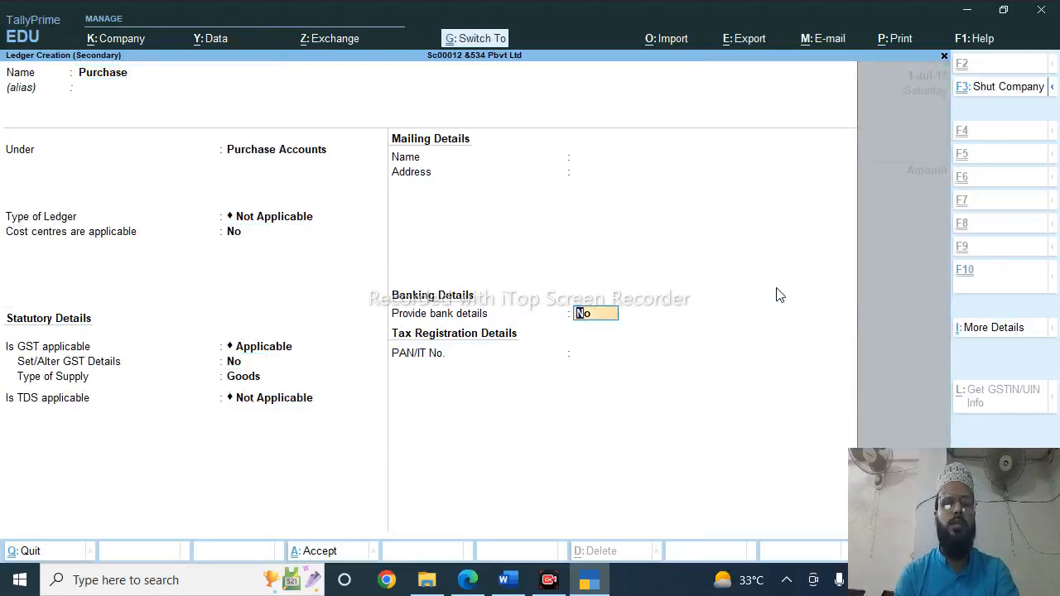
pyautogui.press('Return')
pyautogui.press('Return')
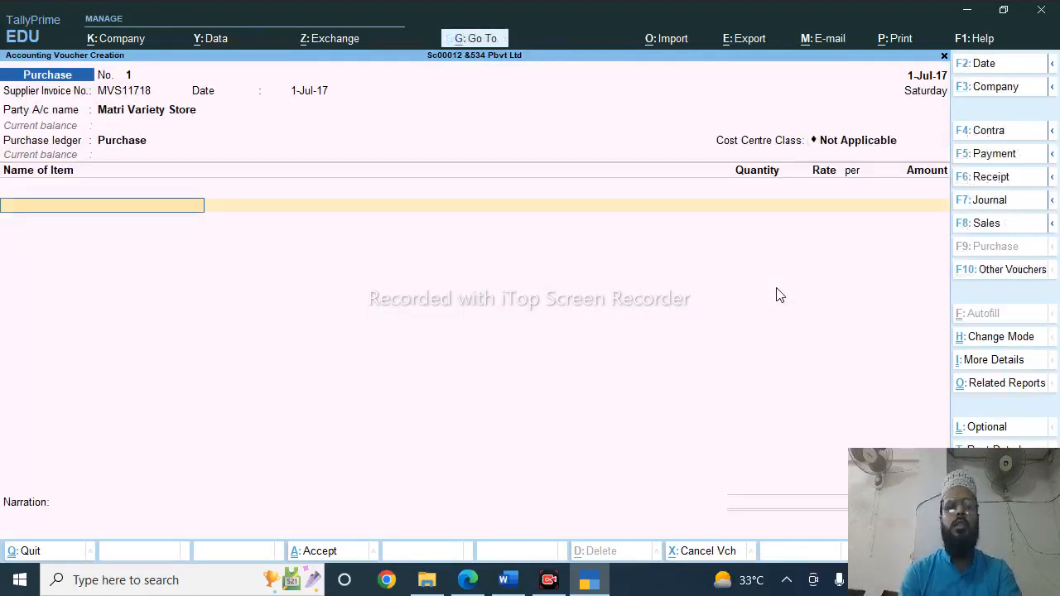
# Start a new stock item named Casewnut under Primary, checking the first product on the invoice in the PDF
pyautogui.hotkey('alt', 'c')
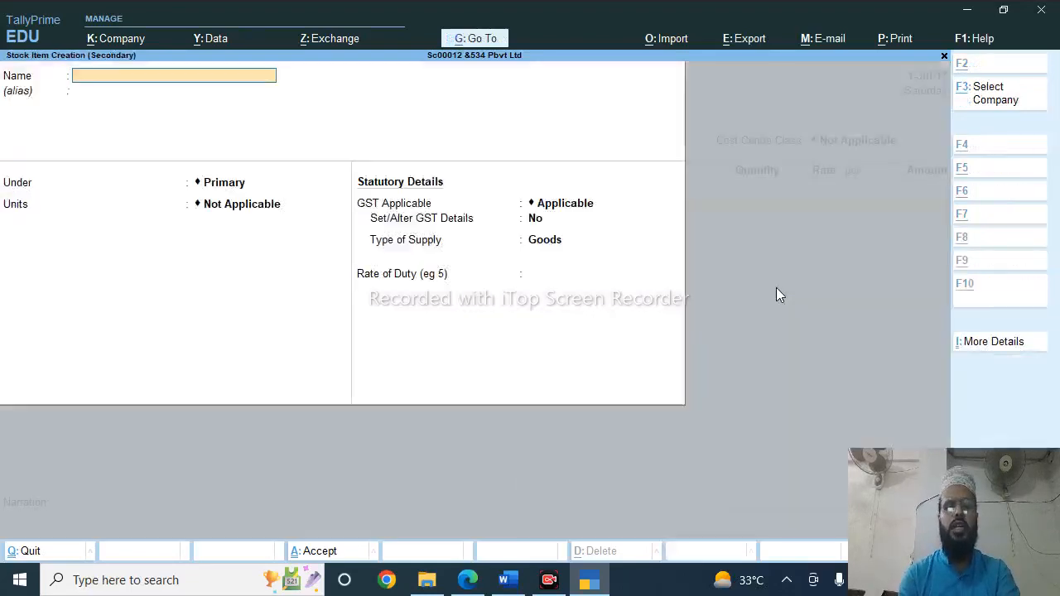
pyautogui.hotkey('alt', 'Tab')
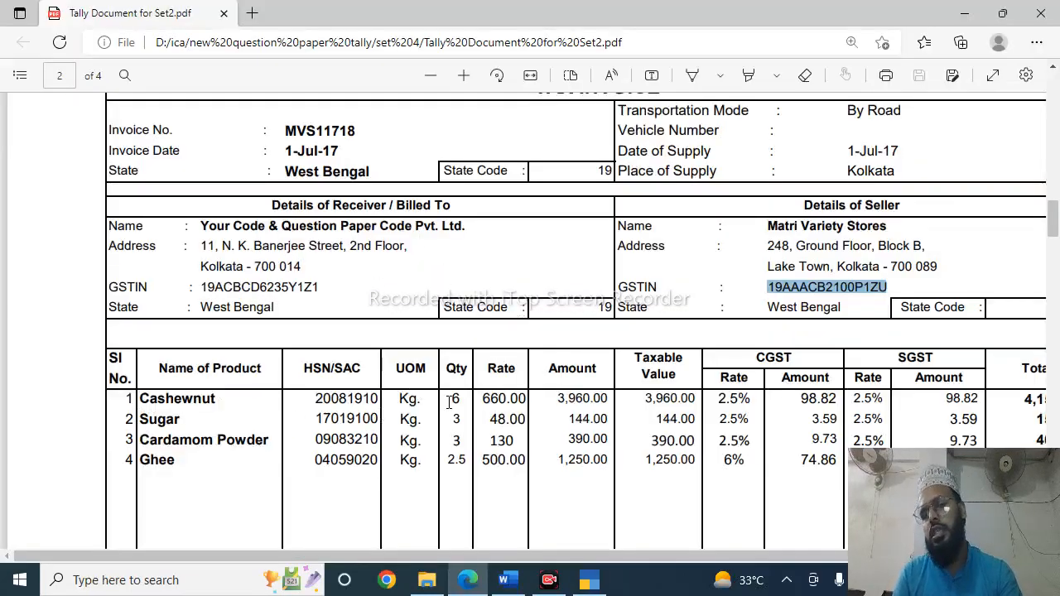
pyautogui.hotkey('alt', 'Tab')
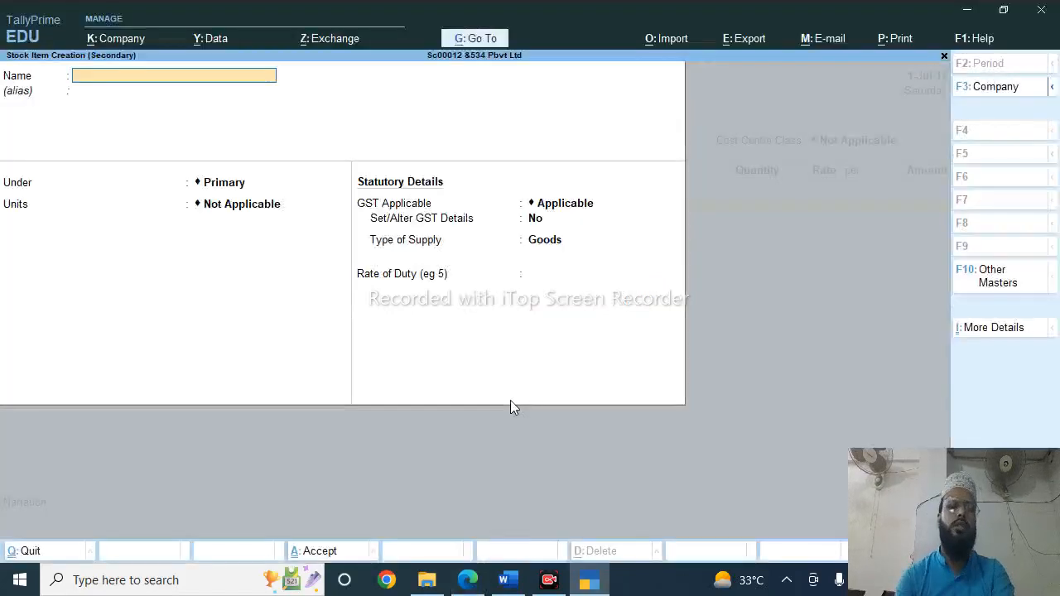
pyautogui.write('Casew')
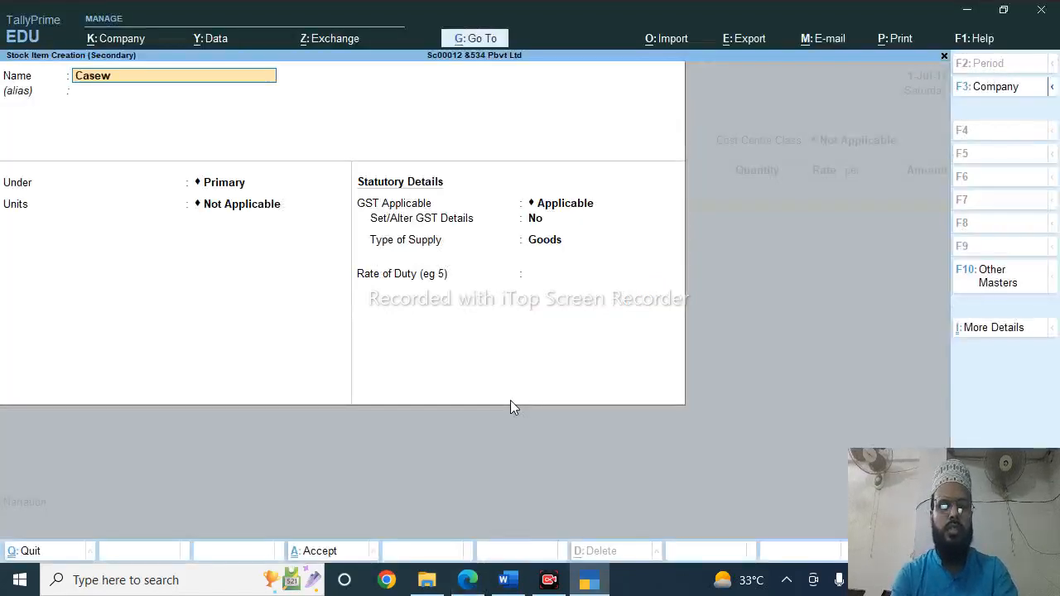
pyautogui.press('Return')
pyautogui.press('Return')
pyautogui.press('Return')
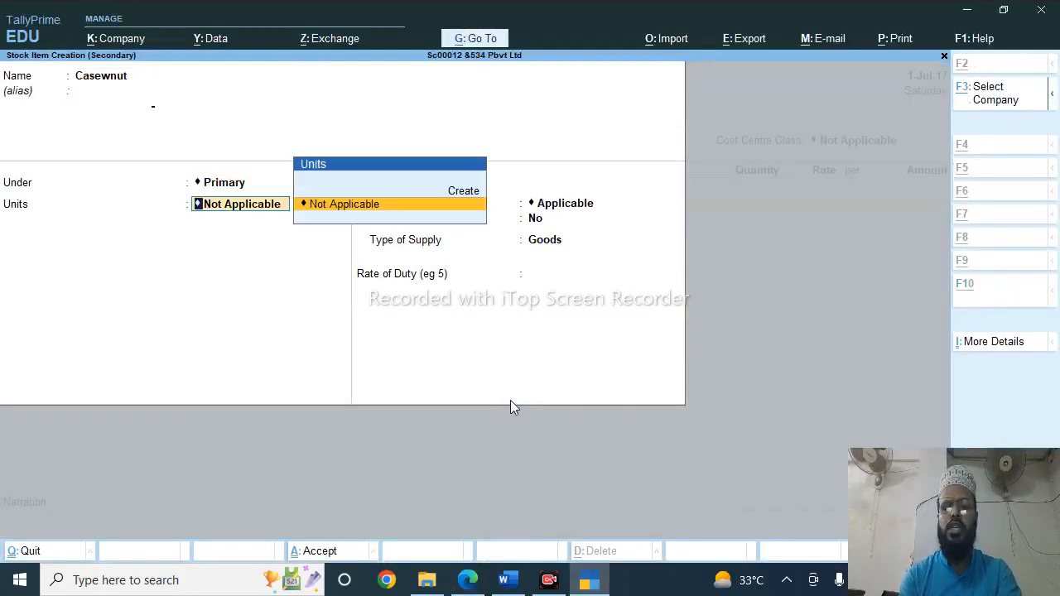
# Create a simple unit kg with UQC KGS-KILOGRAMS and 3 decimal places, and use it as the Casewnut item's unit
pyautogui.hotkey('alt', 'c')
pyautogui.write('kg')
pyautogui.press('Return')
pyautogui.press('Return')
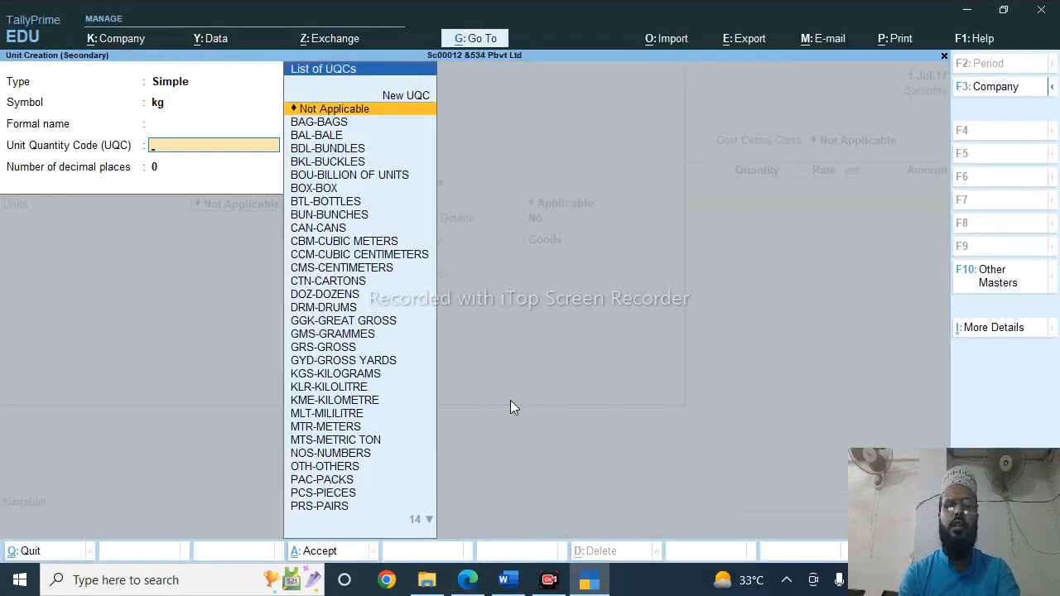
pyautogui.write('k')
pyautogui.press('Down')
pyautogui.press('Down')
pyautogui.press('Up')
pyautogui.press('Up')
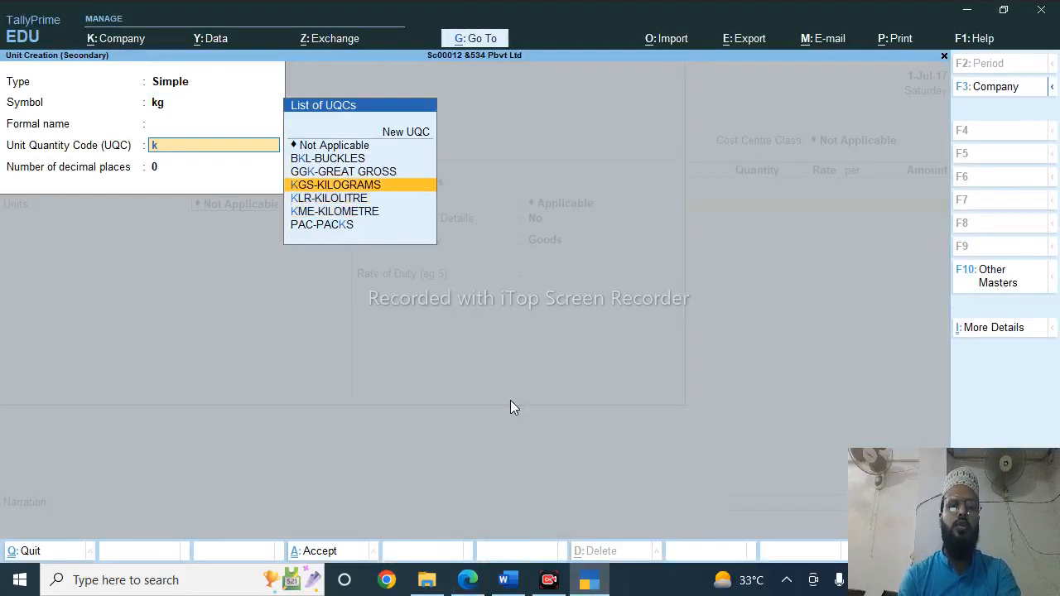
pyautogui.press('Return')
pyautogui.write('3')
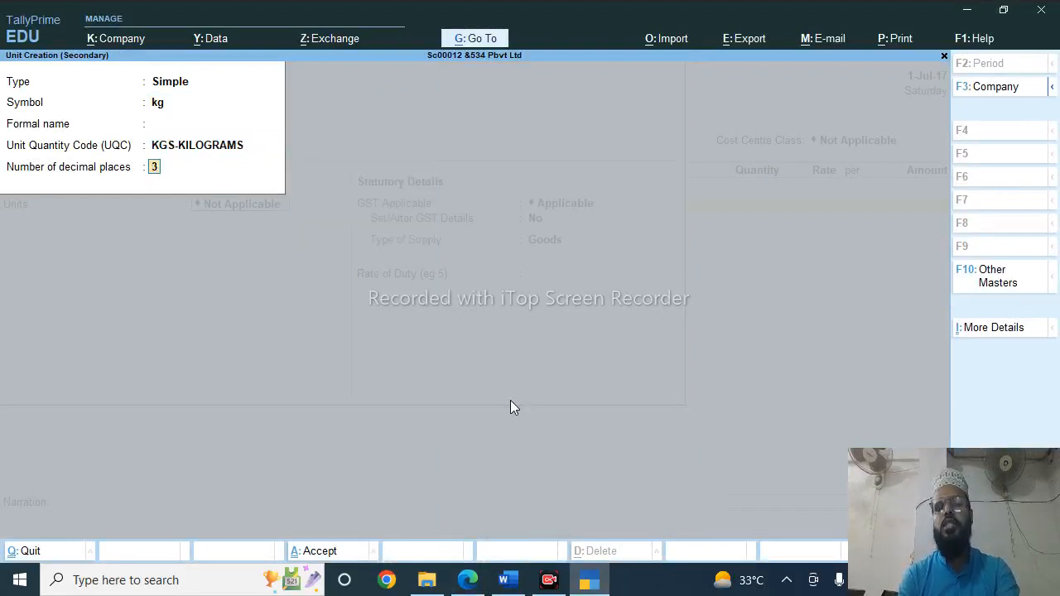
pyautogui.press('Return')
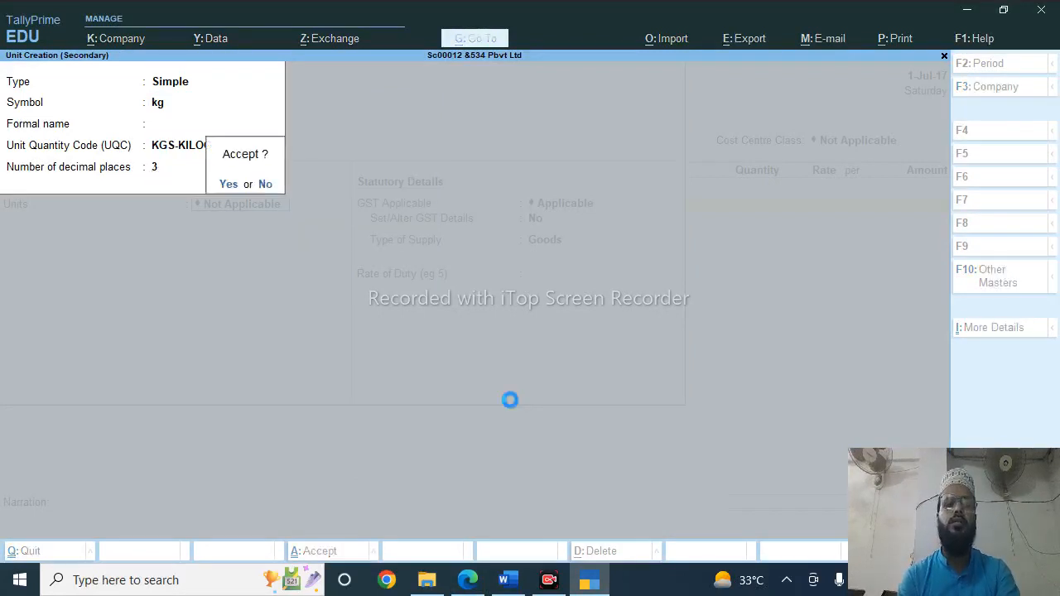
pyautogui.press('Return')
pyautogui.press('Return')
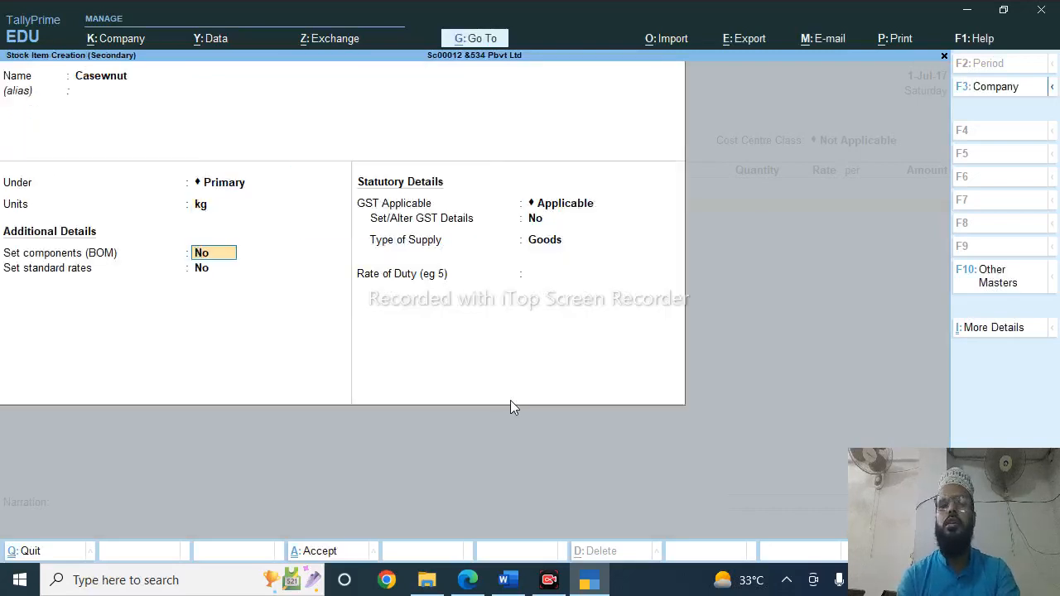
# Leave Casewnut's components and standard rates at No and enable its GST details, with description Cashewnut and HSN/SAC 20081910 from the PDF invoice
pyautogui.press('Return')
pyautogui.press('Return')
pyautogui.press('Return')
pyautogui.write('y')
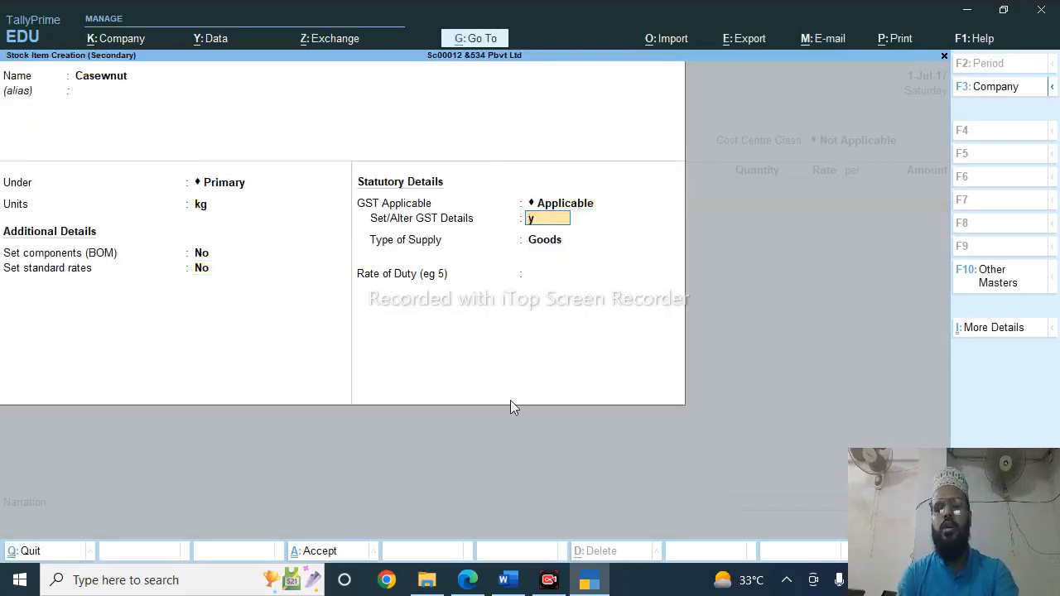
pyautogui.press('Return')
pyautogui.write('Cashewnut')
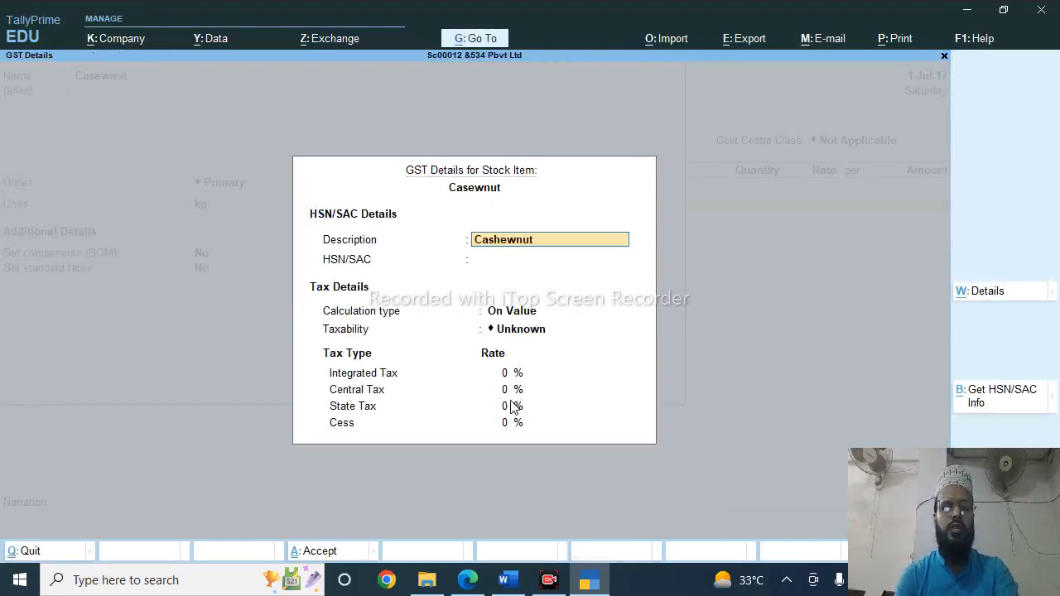
pyautogui.press('Return')
pyautogui.hotkey('alt', 'Tab')
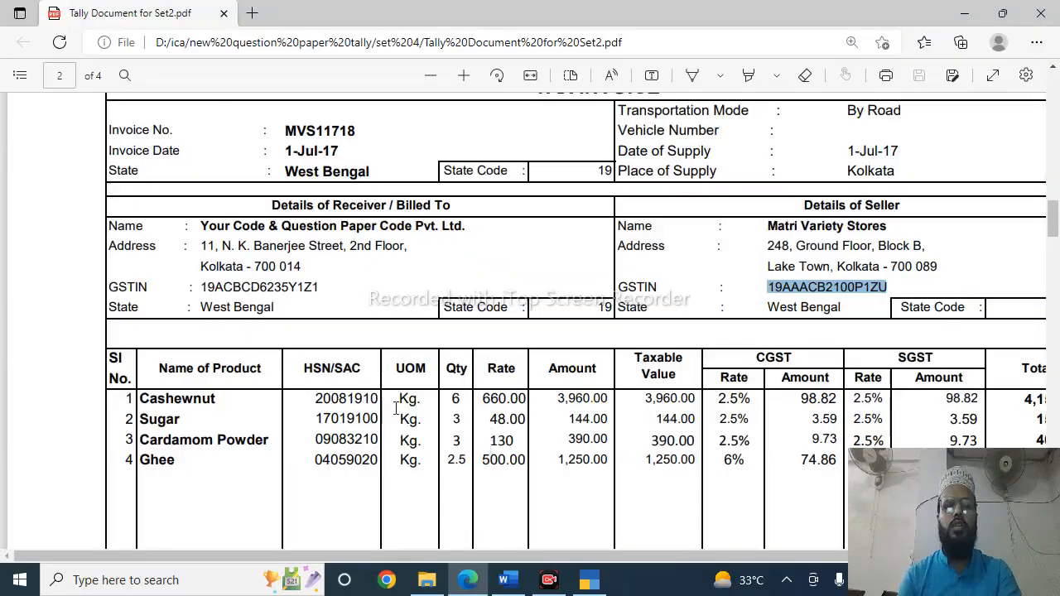
pyautogui.doubleClick(346, 400)
pyautogui.hotkey('ctrl', 'c')
pyautogui.hotkey('alt', 'Tab')
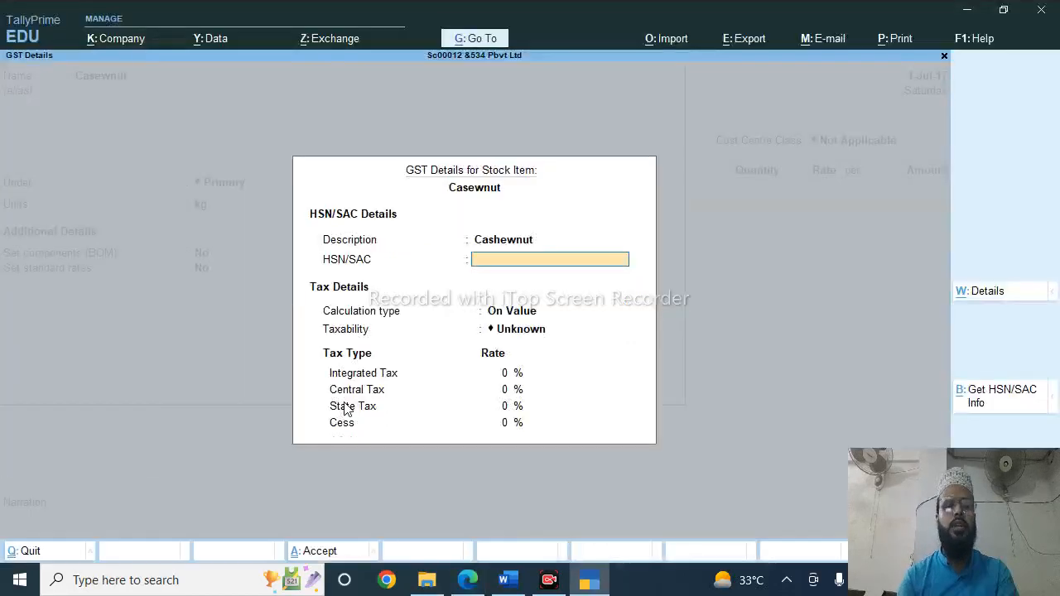
pyautogui.hotkey('ctrl', 'alt', 'v')
pyautogui.press('Return')
# Make Casewnut taxable on value at 5% integrated tax, checking the invoice's GST rates, and save the stock item
pyautogui.press('Return')
pyautogui.press('Down')
pyautogui.press('Down')
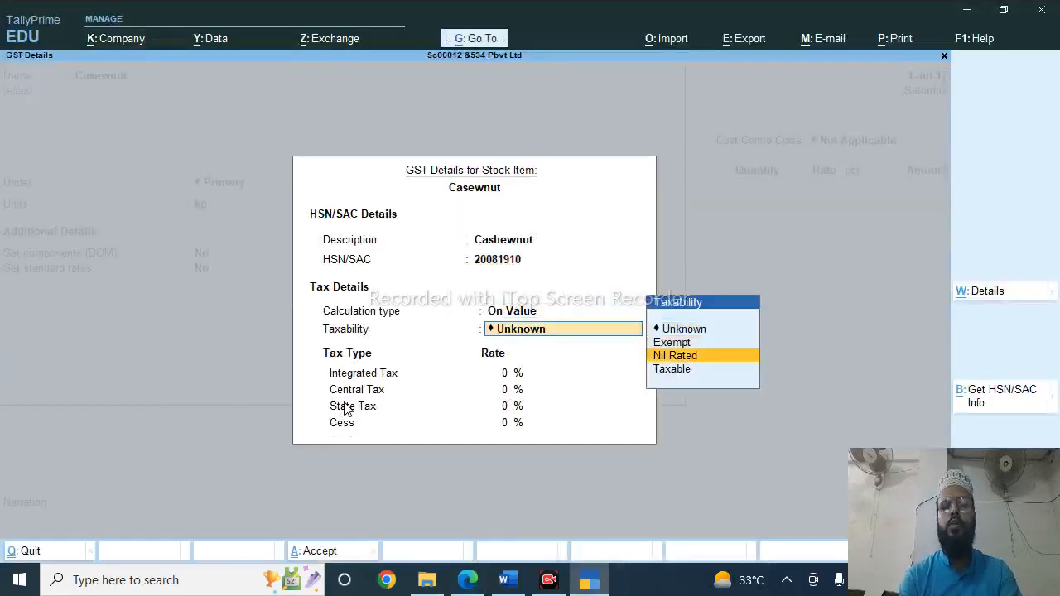
pyautogui.press('Down')
pyautogui.press('Return')
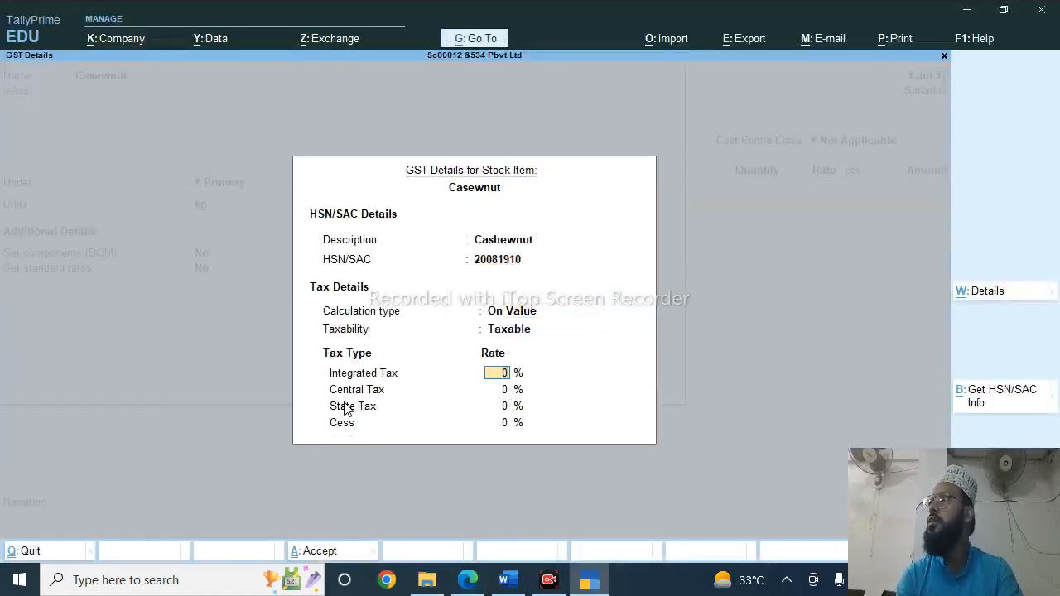
pyautogui.hotkey('alt', 'Tab')
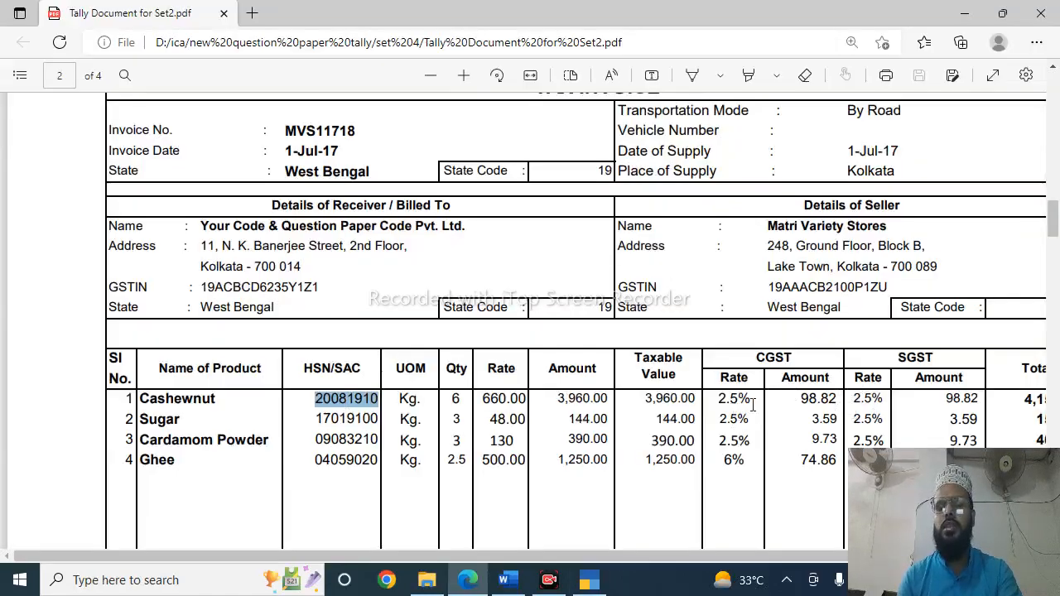
pyautogui.hotkey('alt', 'Tab')
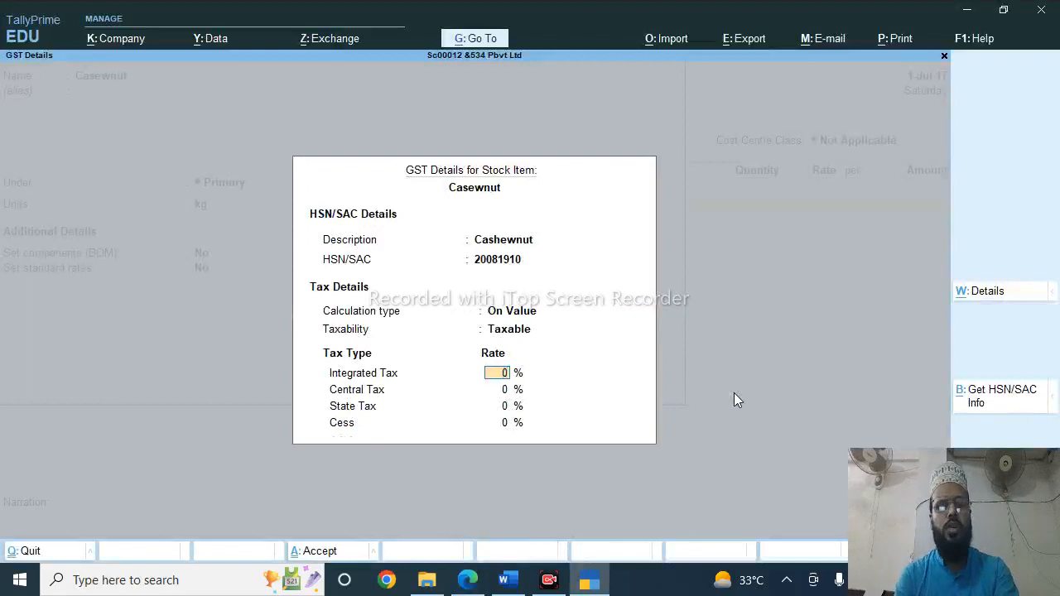
pyautogui.write('5')
pyautogui.press('Return')
pyautogui.press('Return')
pyautogui.press('Return')
pyautogui.press('Return')
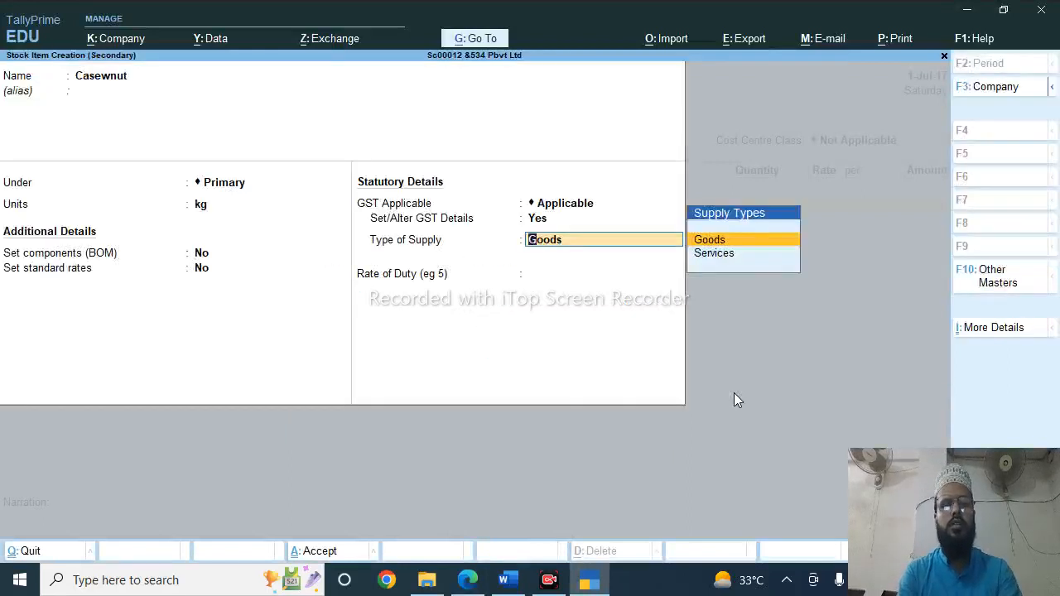
pyautogui.hotkey('ctrl', 'a')
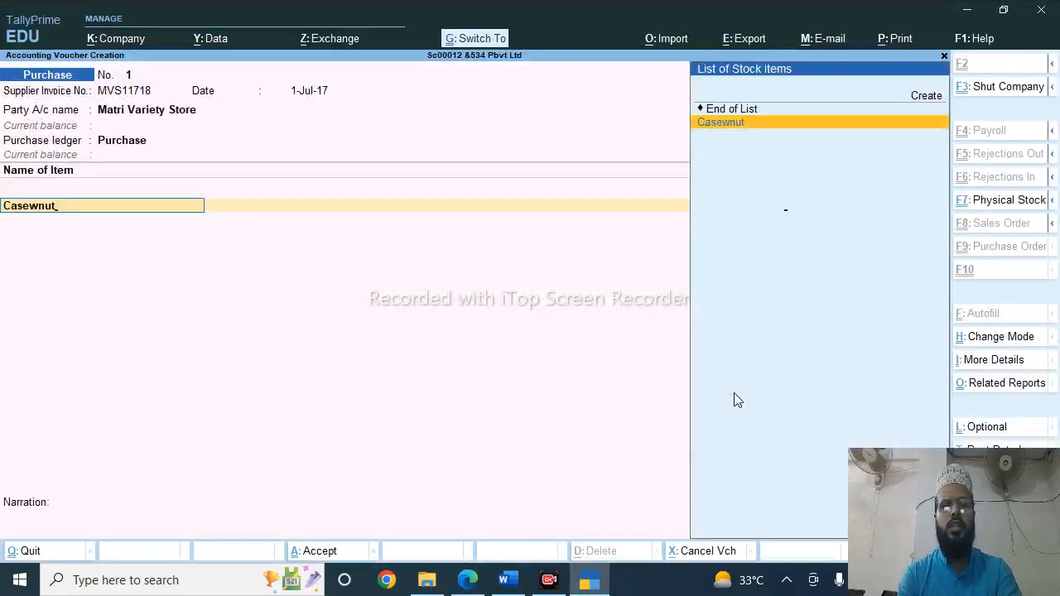
# Enter the Casewnut line in the purchase voucher as 6 kg at a rate of 660 per kg, according to the PDF invoice
pyautogui.press('Return')
pyautogui.hotkey('alt', 'Tab')
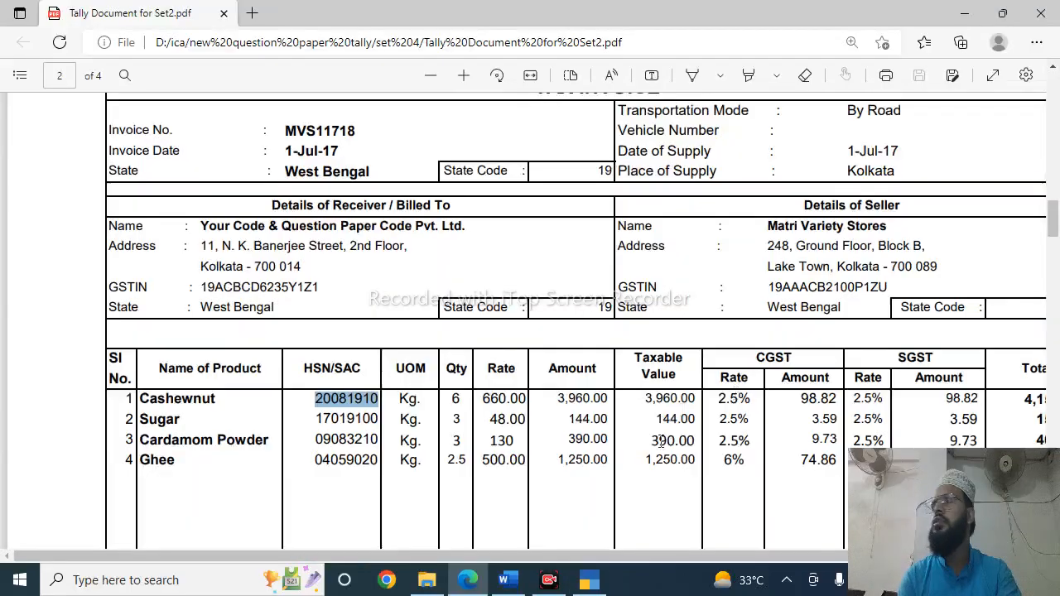
pyautogui.hotkey('alt', 'Tab')
pyautogui.write('6')
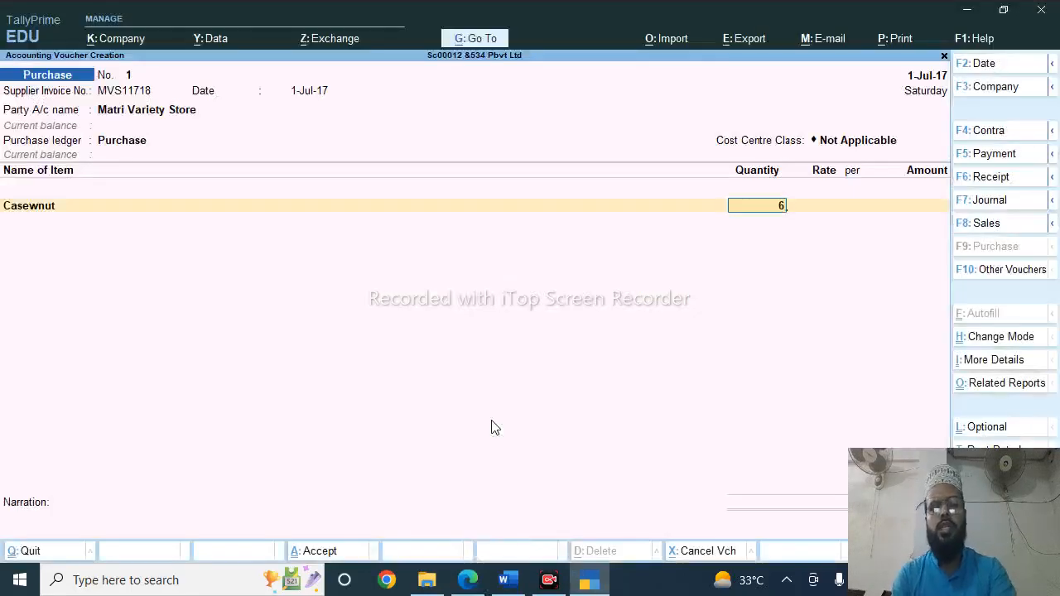
pyautogui.press('Return')
pyautogui.write('660')
pyautogui.press('Return')
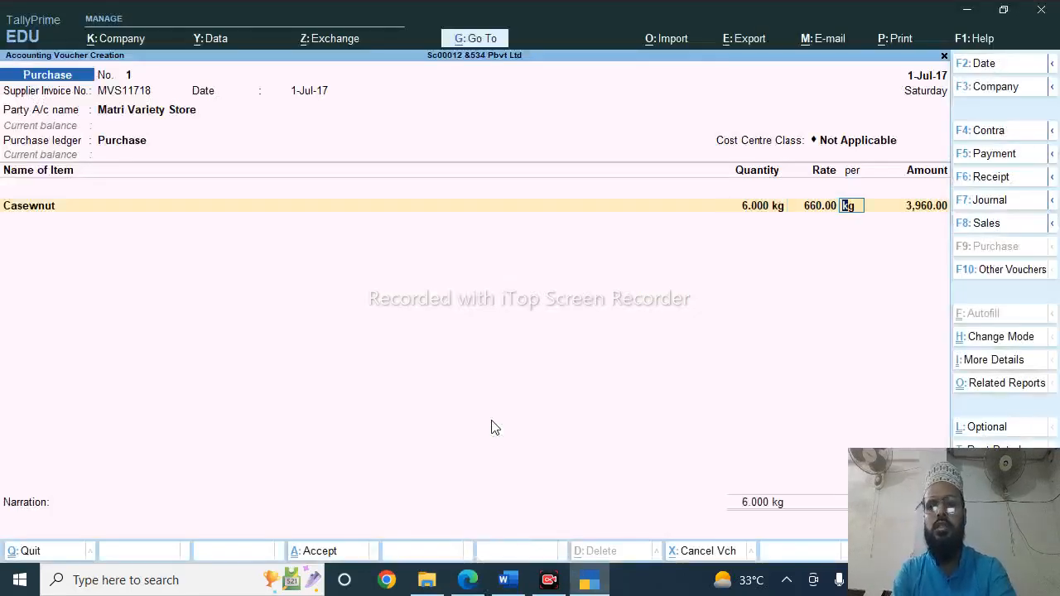
pyautogui.press('Return')
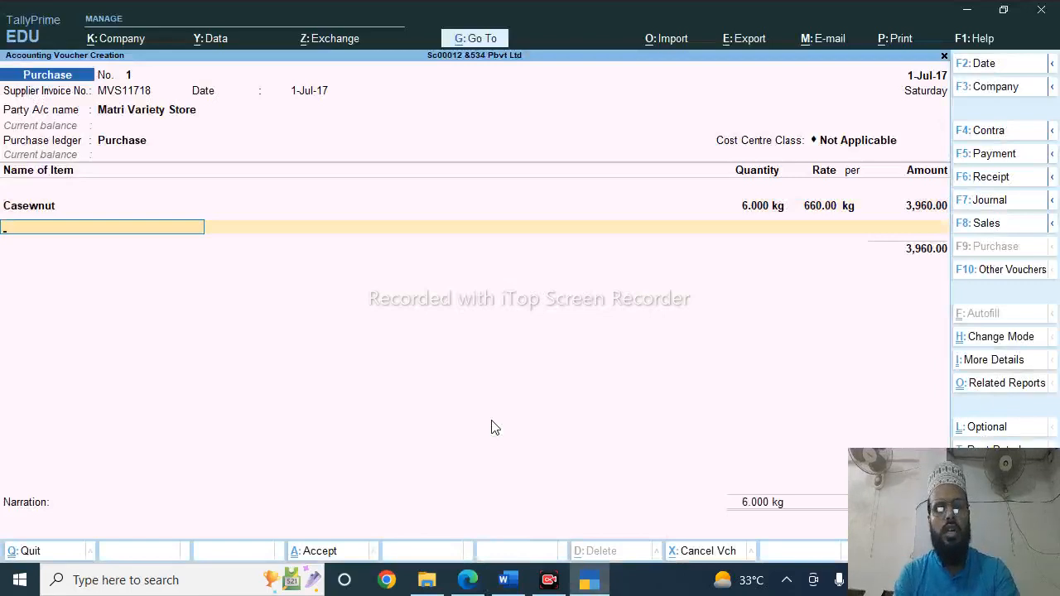
# Create a stock item named Sugar under Primary with unit kg, leaving components and standard rates at No
pyautogui.hotkey('alt', 'c')
pyautogui.hotkey('alt', 'Tab')
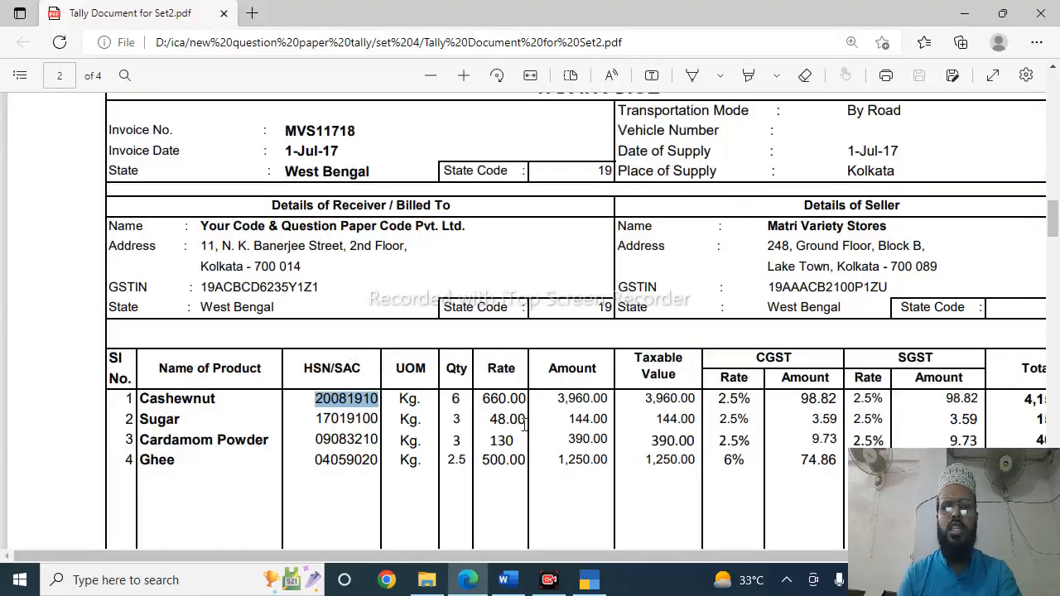
pyautogui.hotkey('alt', 'Tab')
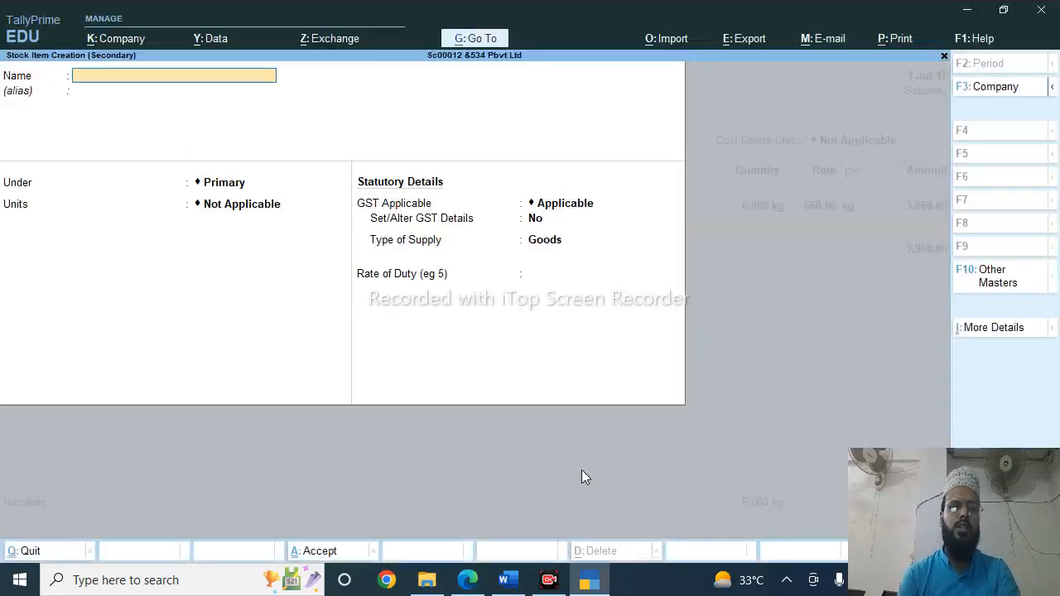
pyautogui.write('Sugar')
pyautogui.press('Return')
pyautogui.press('Return')
pyautogui.press('Return')
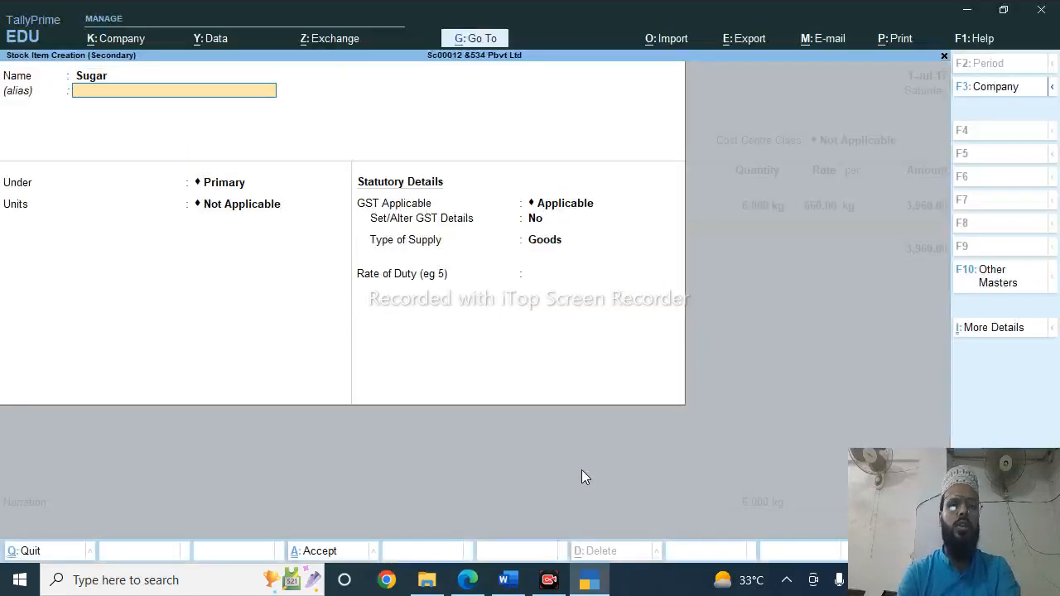
pyautogui.press('Down')
pyautogui.press('Return')
pyautogui.press('Return')
pyautogui.press('Return')
pyautogui.press('Return')
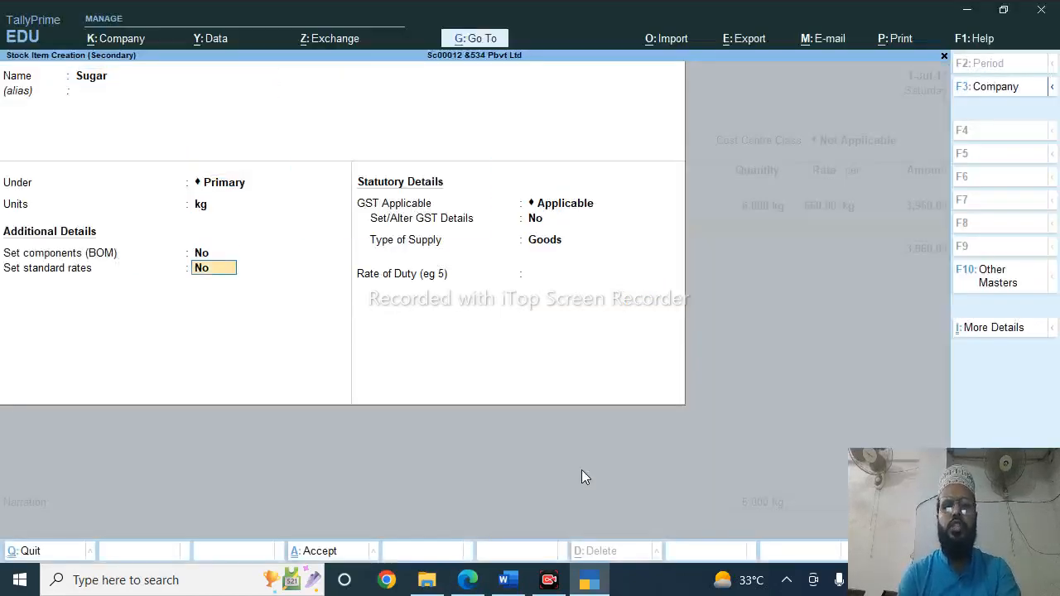
# Enable GST details for Sugar and enter the description Sugar and HSN/SAC 6546678
pyautogui.press('y')
pyautogui.press('Return')
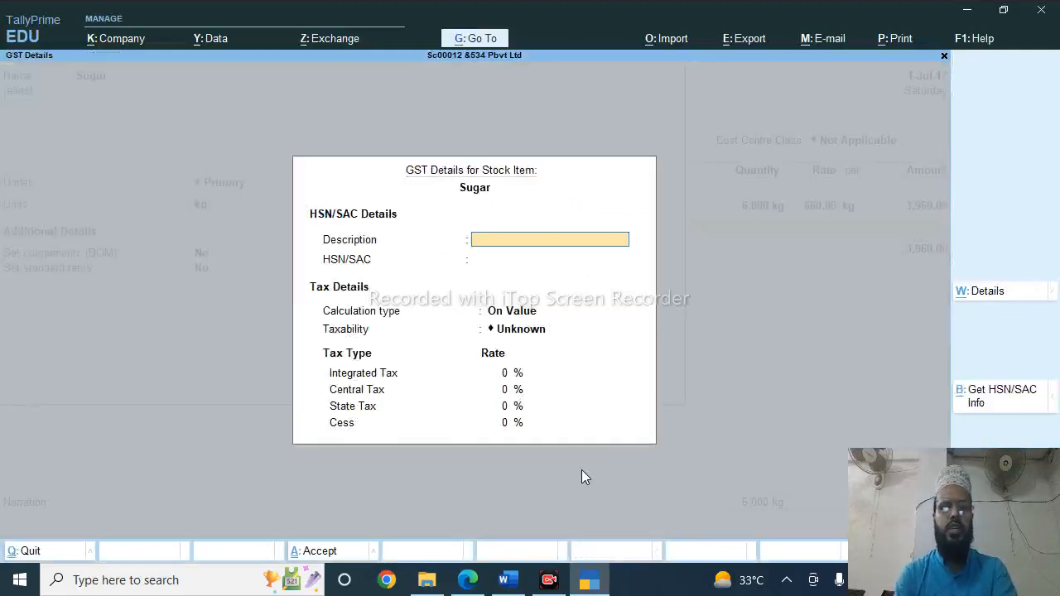
pyautogui.write('Sugar')
pyautogui.press('Return')
pyautogui.write('6546678')
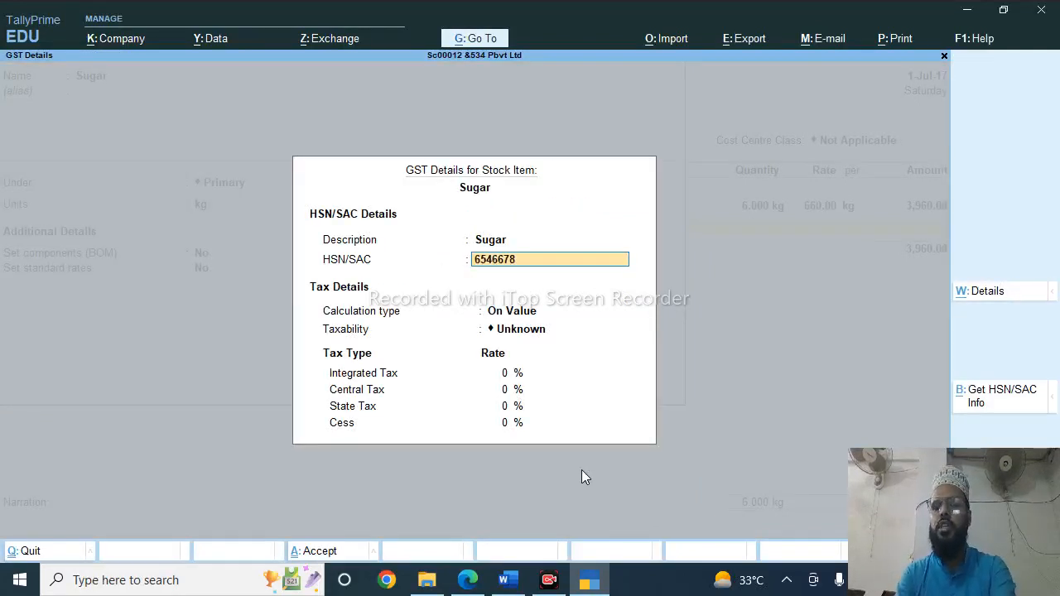
pyautogui.press('Return')
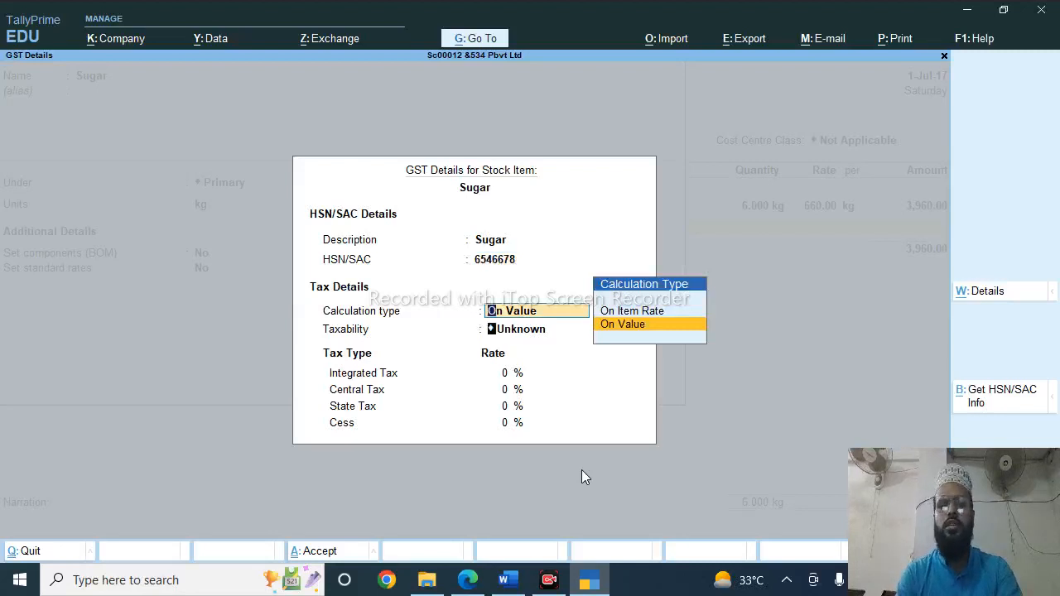
# Make Sugar taxable on value at 5% integrated tax and save the stock item
pyautogui.press('Return')
pyautogui.press('Down')
pyautogui.press('Down')
pyautogui.press('Down')
pyautogui.press('Return')
pyautogui.write('5')
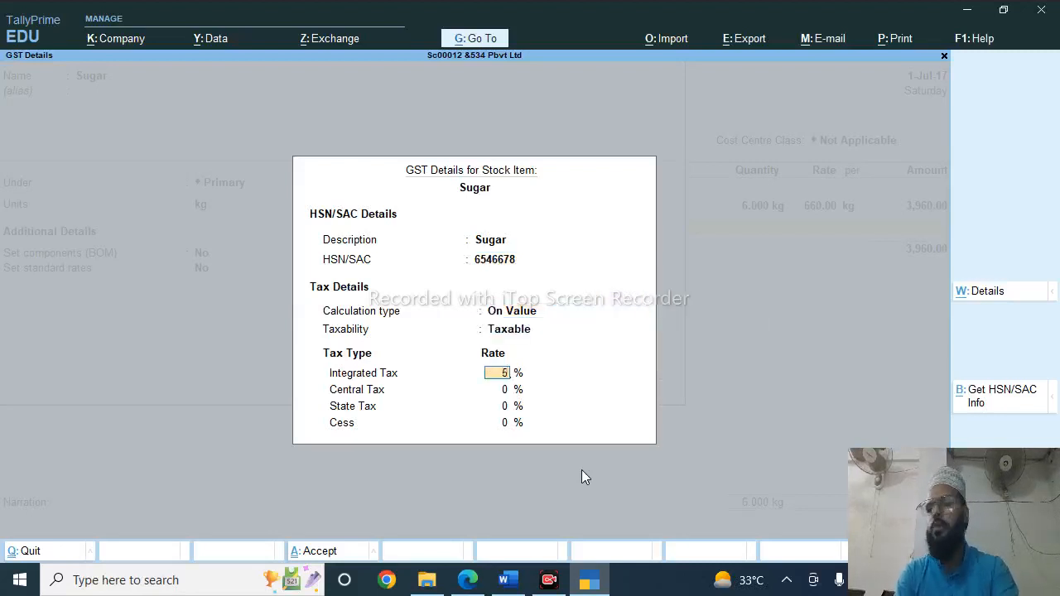
pyautogui.press('Return')
pyautogui.hotkey('ctrl', 'a')
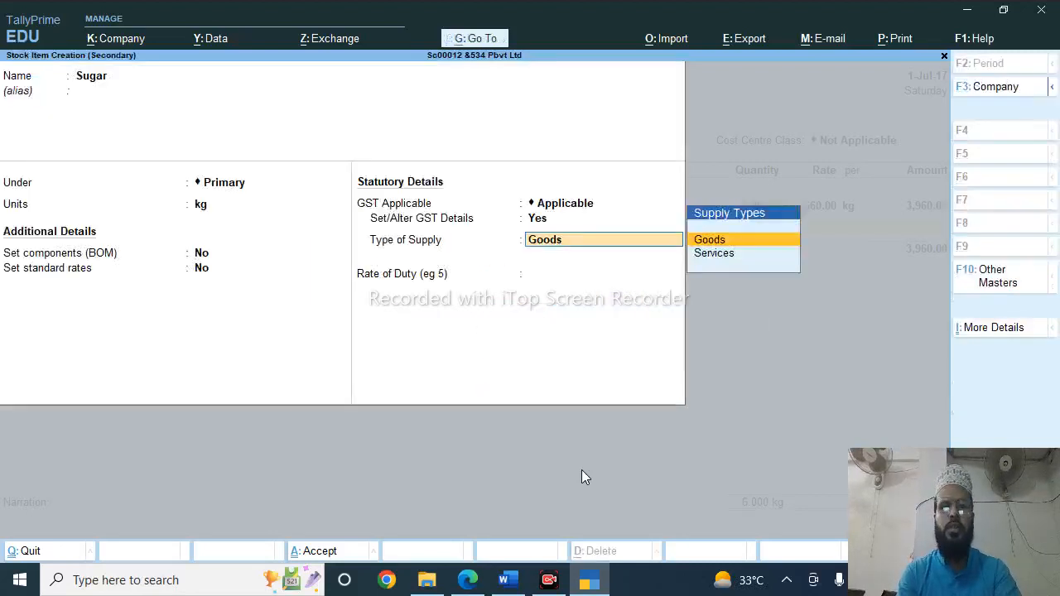
pyautogui.hotkey('ctrl', 'a')
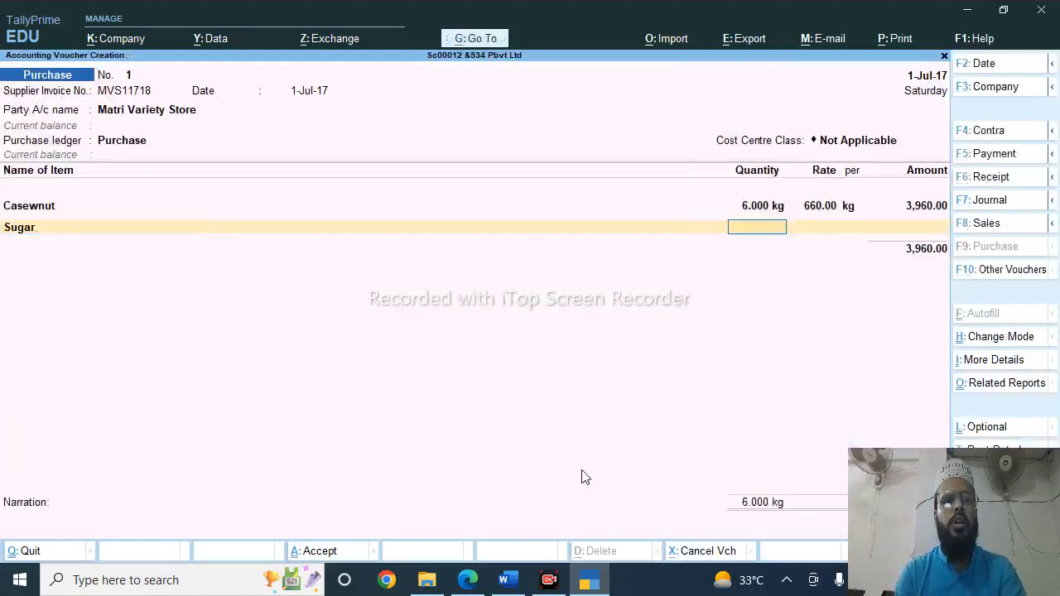
# Enter the Sugar line in the purchase voucher as 3 kg at a rate of 48 per kg
pyautogui.write('3')
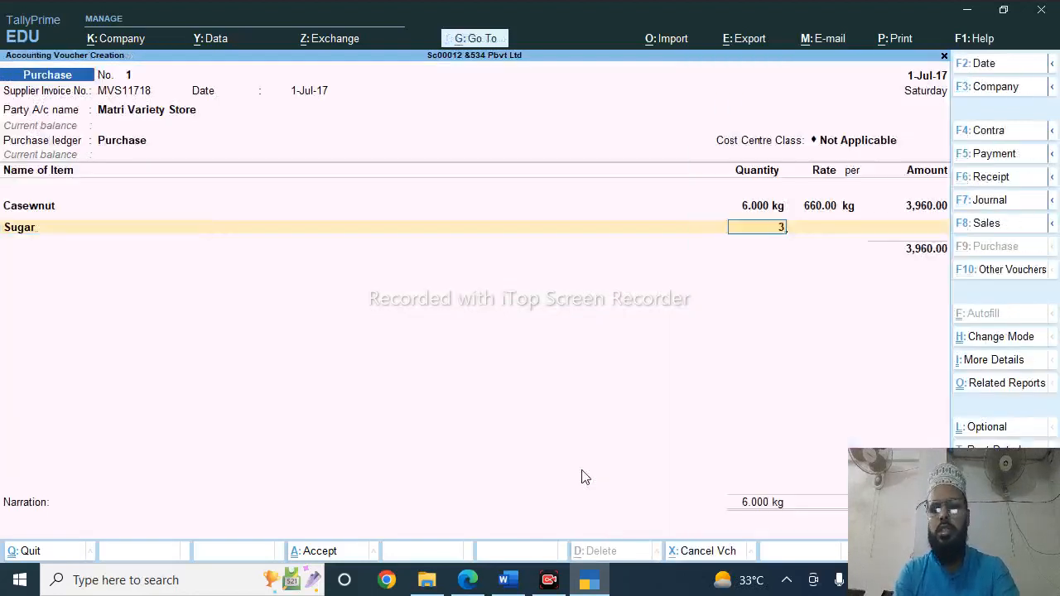
pyautogui.press('Return')
pyautogui.write('4')
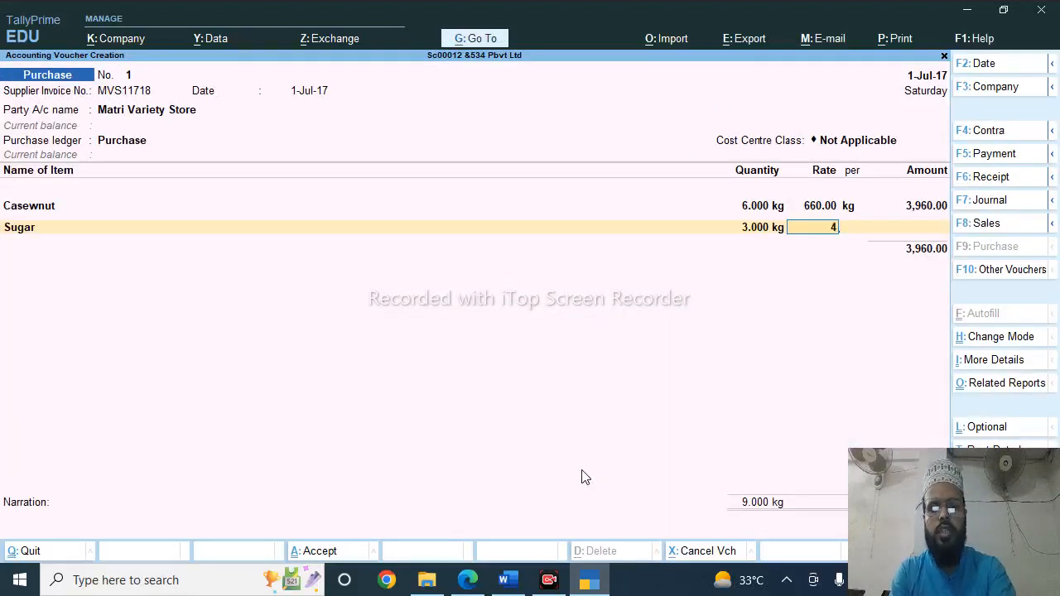
pyautogui.write('8')
pyautogui.press('Return')
pyautogui.press('Return')
pyautogui.press('Return')
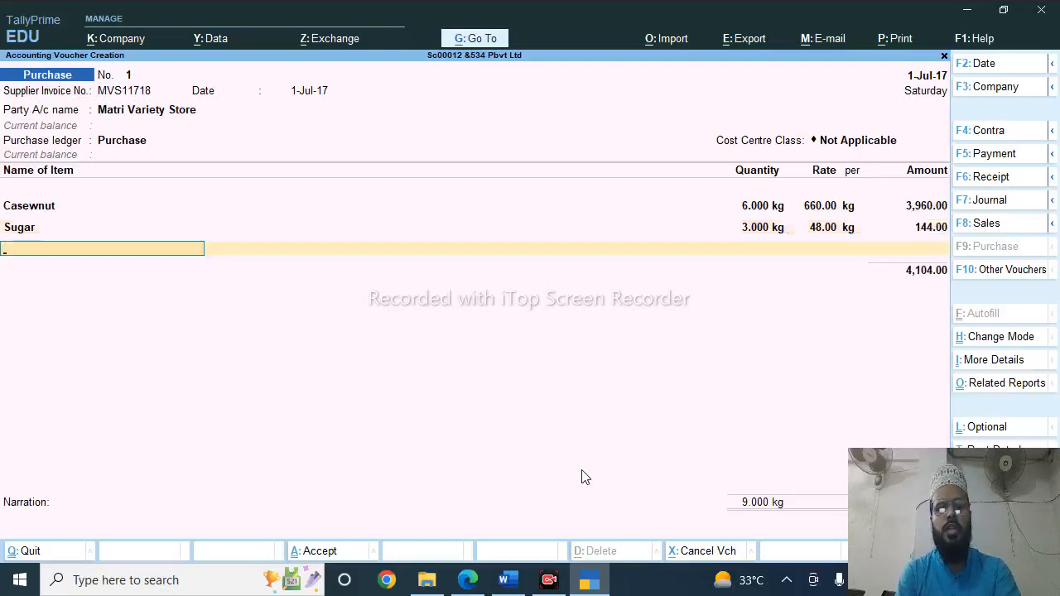
# Create a stock item named Cardamom Powder under Primary with unit kg, leaving components and standard rates at No
pyautogui.hotkey('alt', 'c')
pyautogui.hotkey('alt', 'Tab')
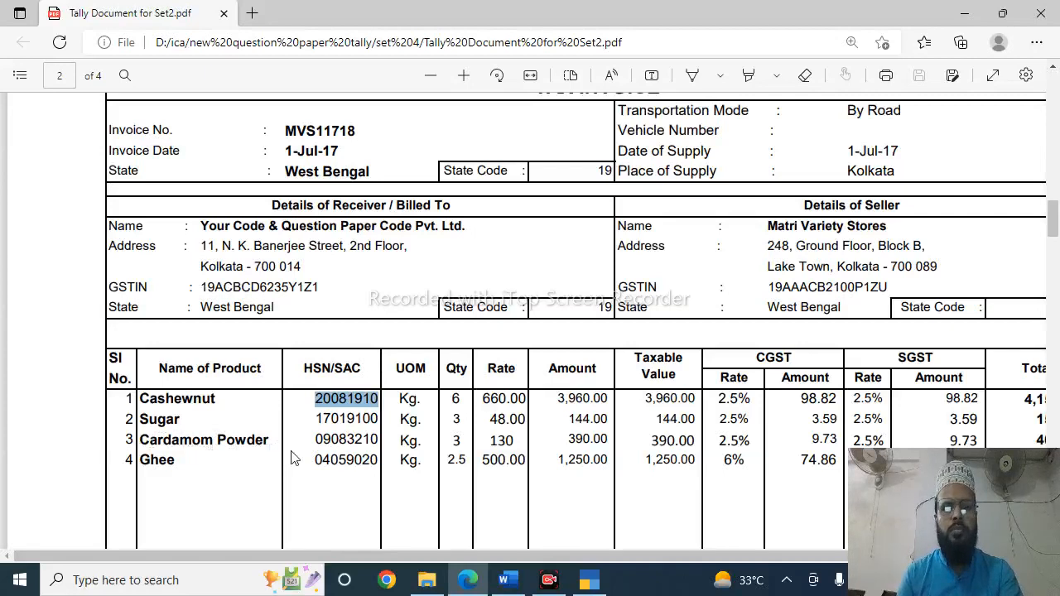
pyautogui.hotkey('alt', 'Tab')
pyautogui.write('C')
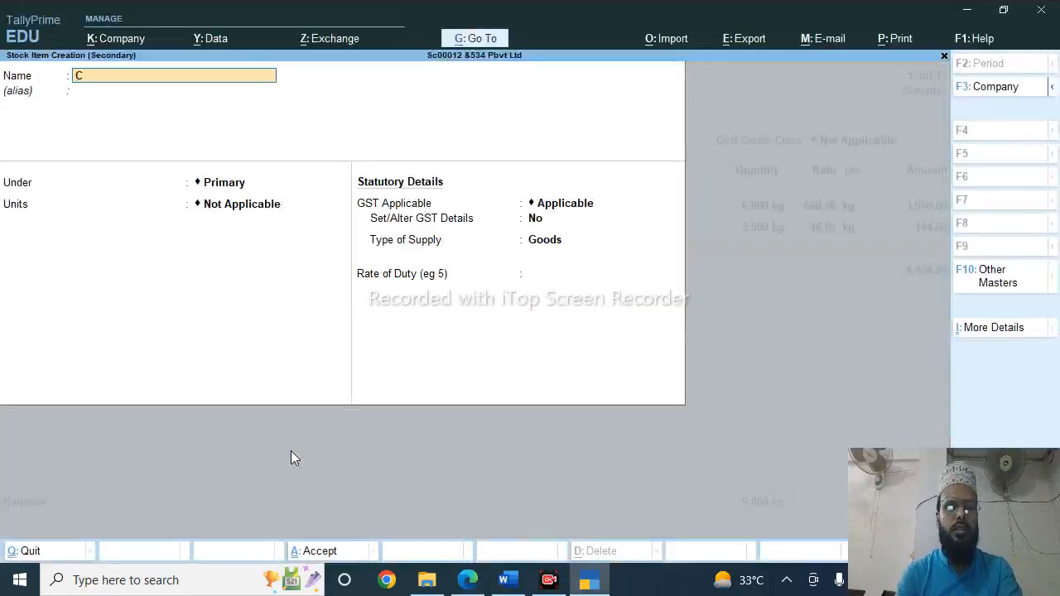
pyautogui.write('ardamom')
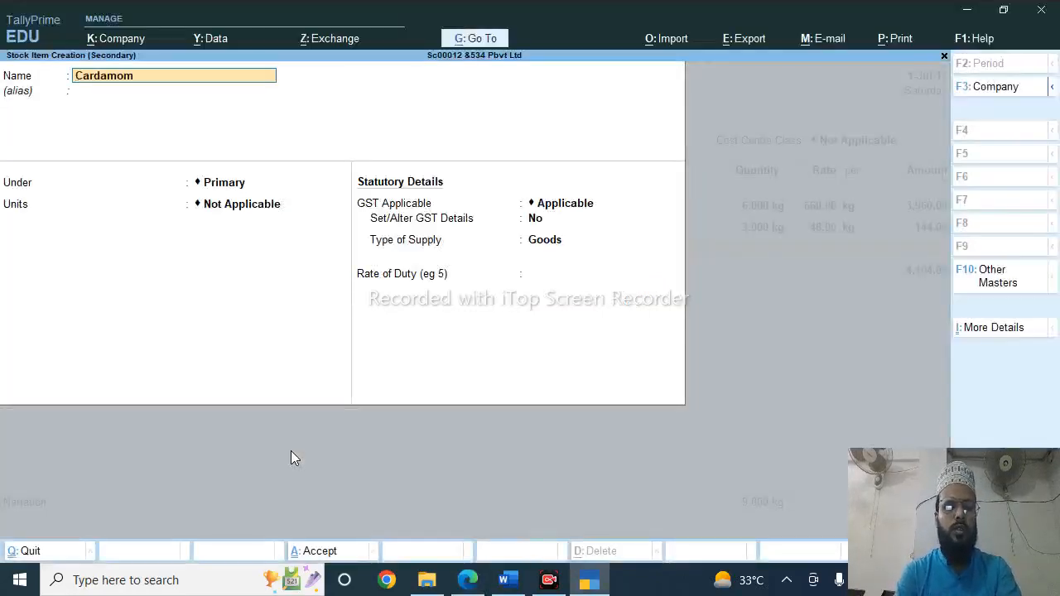
pyautogui.write(' Powder')
pyautogui.press('Return')
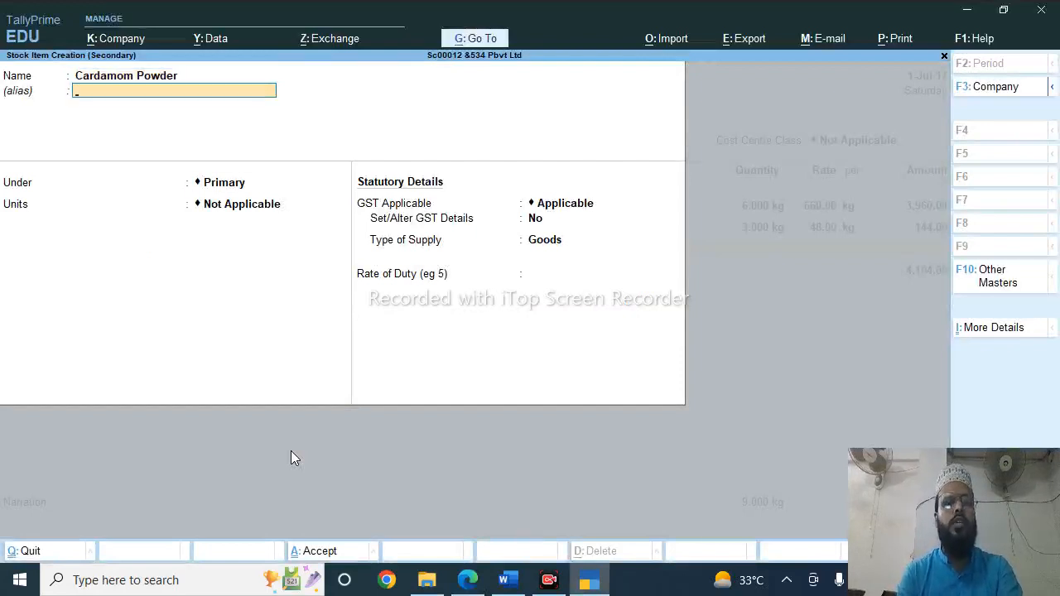
pyautogui.press('Return')
pyautogui.press('Return')
pyautogui.press('Down')
pyautogui.press('Return')
pyautogui.press('Return')
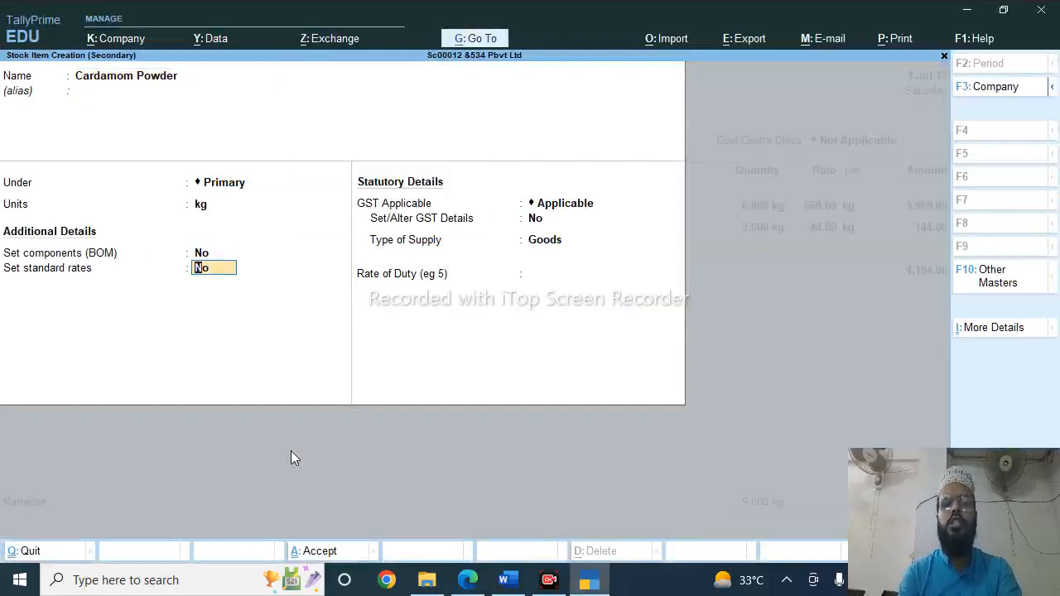
pyautogui.press('Return')
# Enable GST details for Cardamom Powder and enter the description Cardamom and HSN/SAC 45656787
pyautogui.press('y')
pyautogui.press('Return')
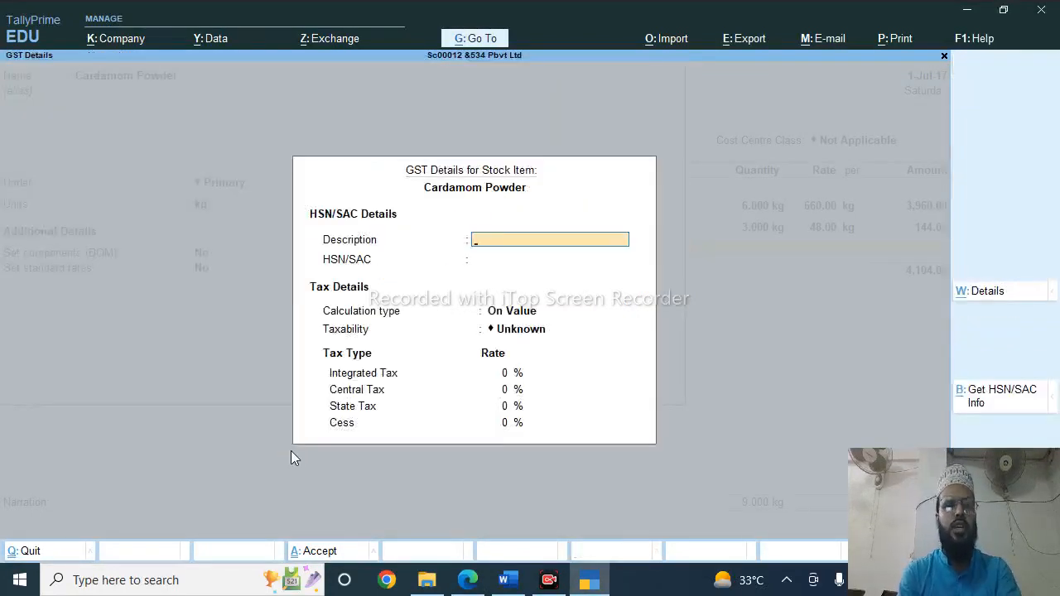
pyautogui.write('Cardamom')
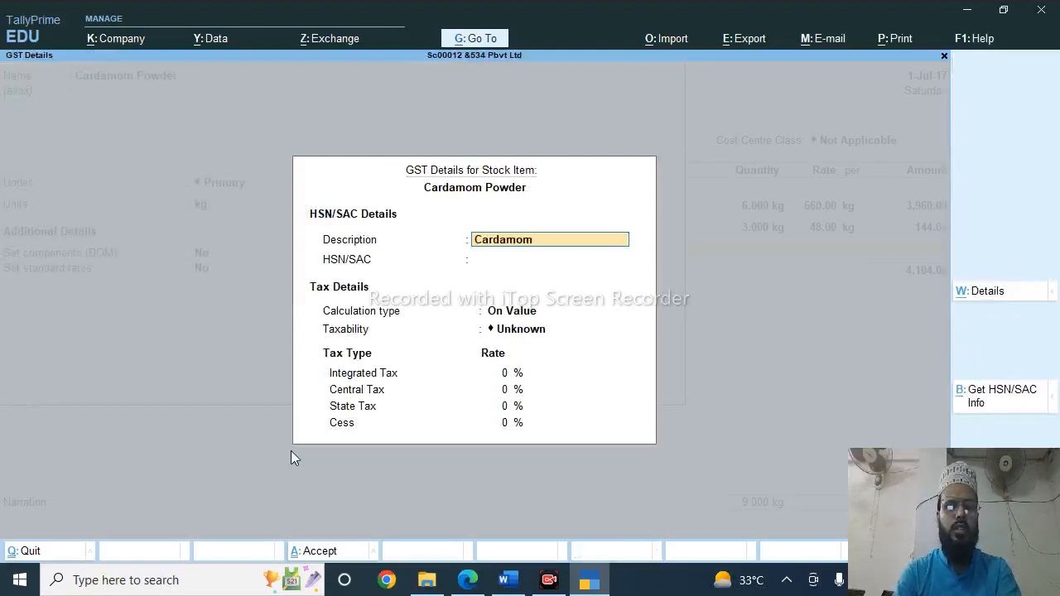
pyautogui.press('Return')
pyautogui.write('45656787')
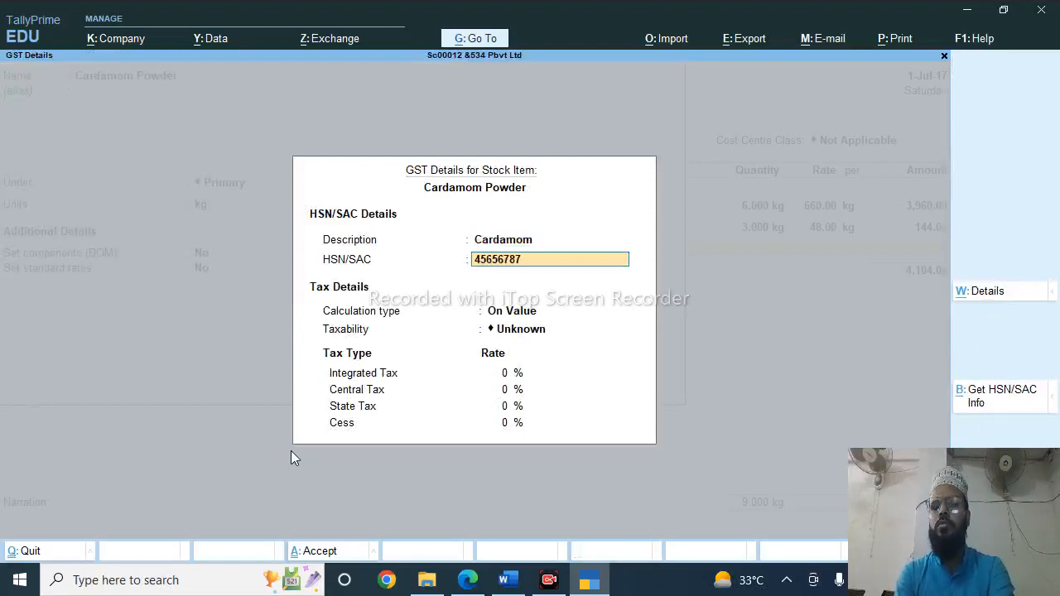
pyautogui.press('Return')
# Make Cardamom Powder taxable on value at 5% integrated tax and save the stock item
pyautogui.press('Return')
pyautogui.press('Down')
pyautogui.press('Down')
pyautogui.press('Down')
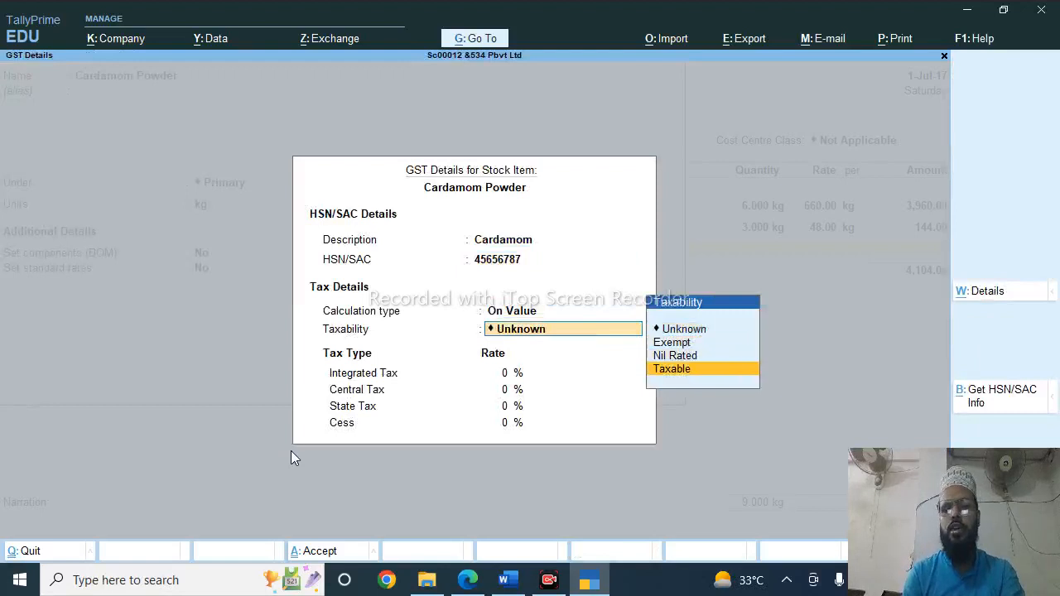
pyautogui.press('Return')
pyautogui.write('5')
pyautogui.press('Return')
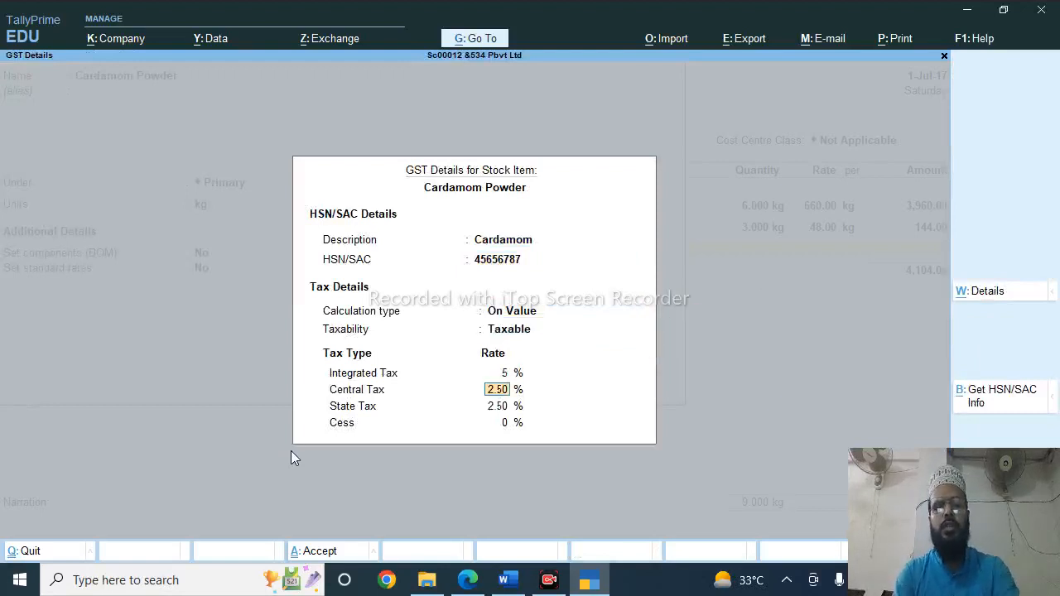
pyautogui.hotkey('ctrl', 'a')
pyautogui.press('Return')
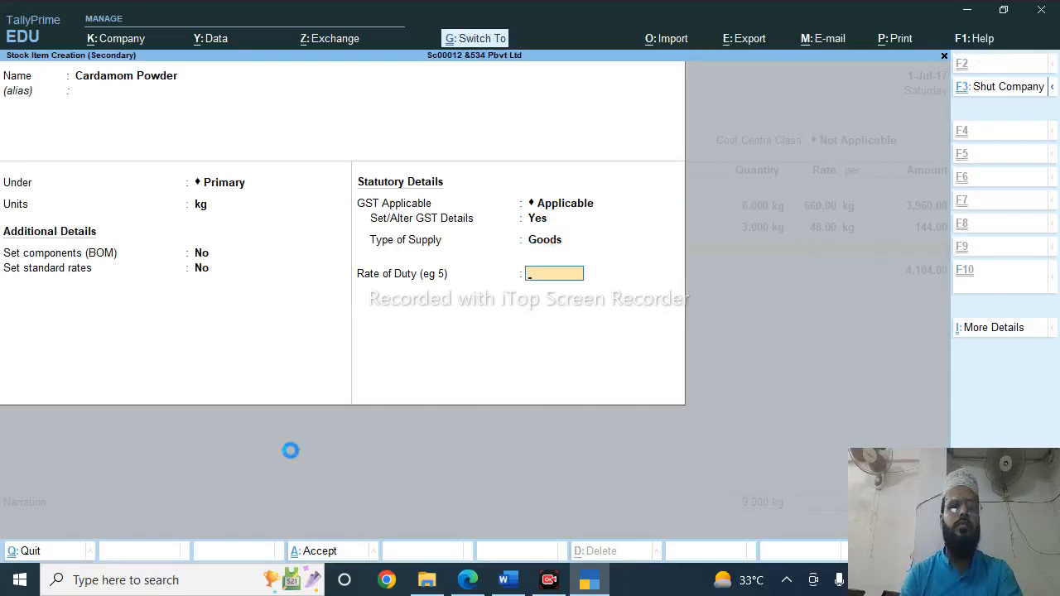
# Check the invoice and enter the Cardamom Powder line in the purchase voucher as 3 kg at a rate of 130 per kg
pyautogui.click(468, 580)
pyautogui.hotkey('alt', 'Tab')
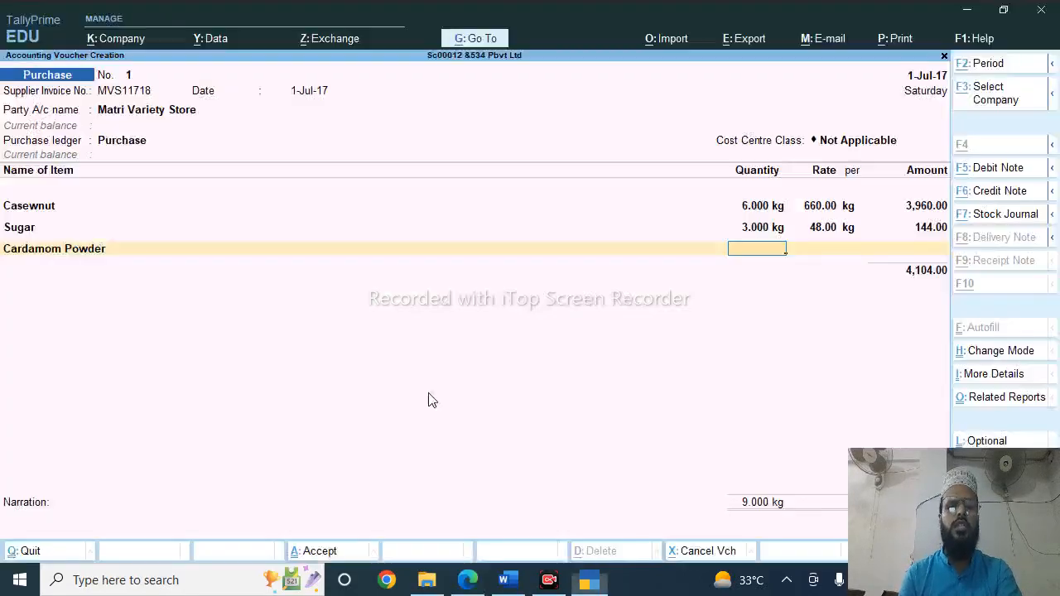
pyautogui.press('Return')
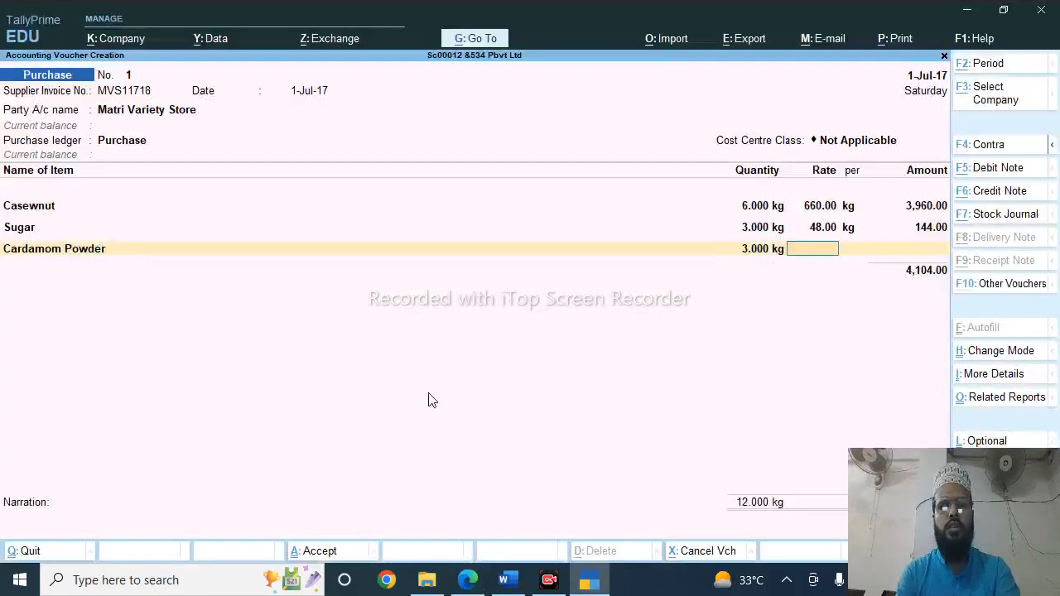
pyautogui.write('130')
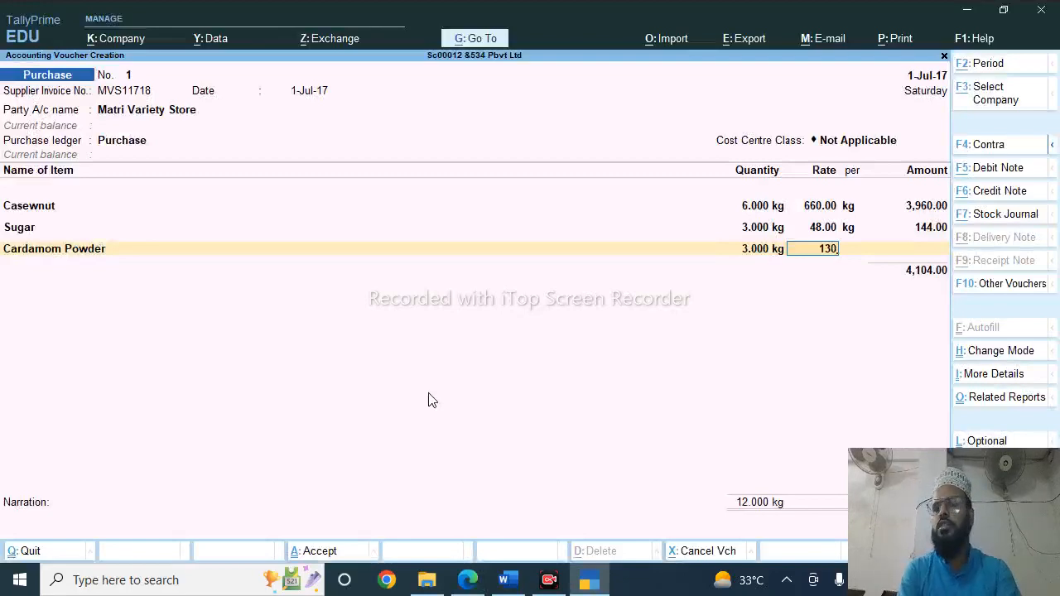
pyautogui.press('Return')
pyautogui.press('Return')
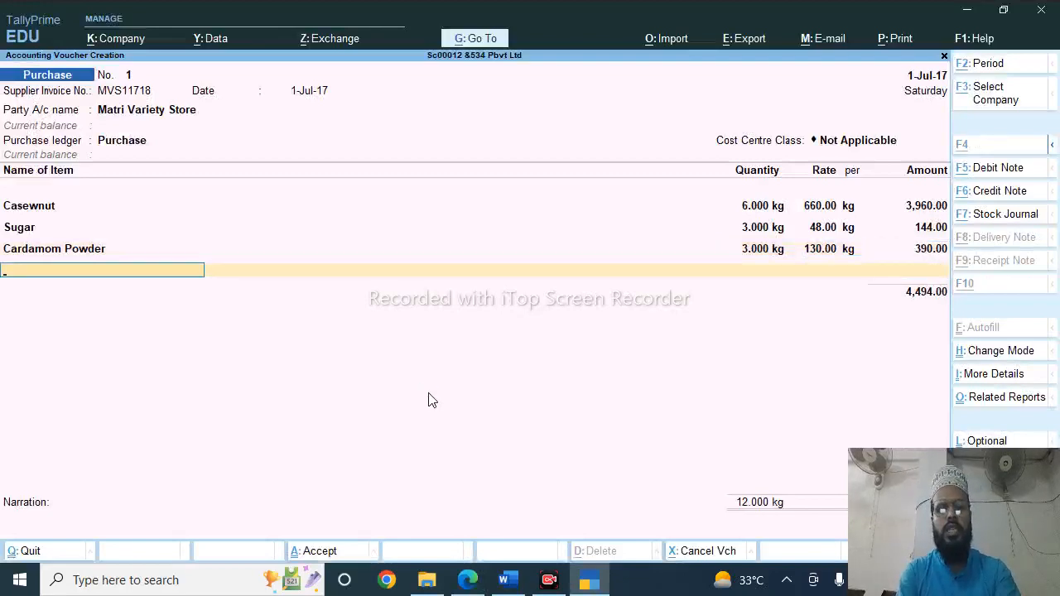
# Create a stock item named Ghee under Primary with unit kg, leaving components and standard rates at No
pyautogui.hotkey('alt', 'c')
pyautogui.hotkey('alt', 'Tab')
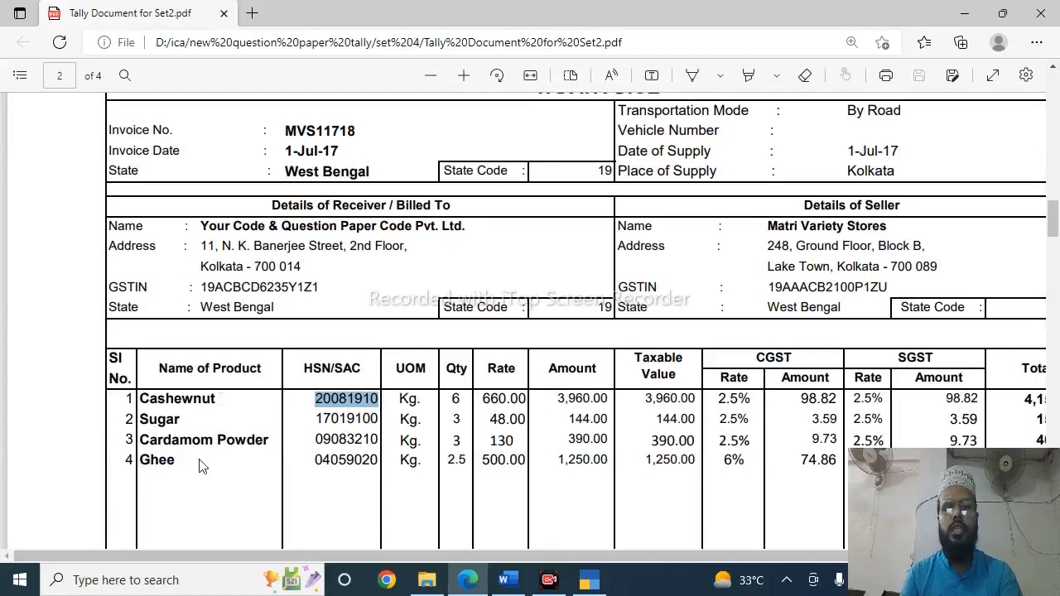
pyautogui.hotkey('alt', 'Tab')
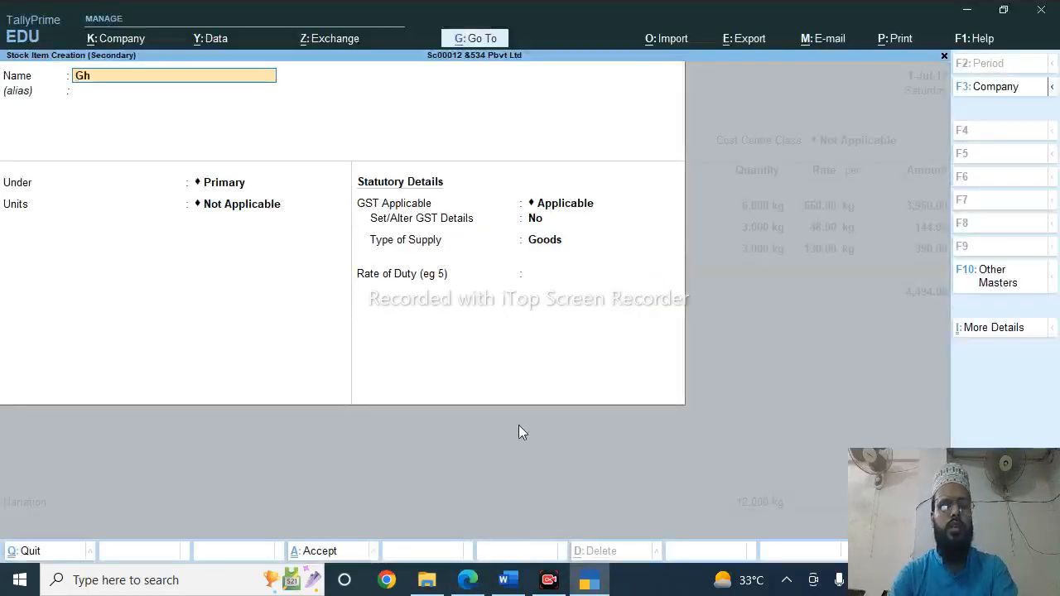
pyautogui.press('Return')
pyautogui.press('Return')
pyautogui.press('Down')
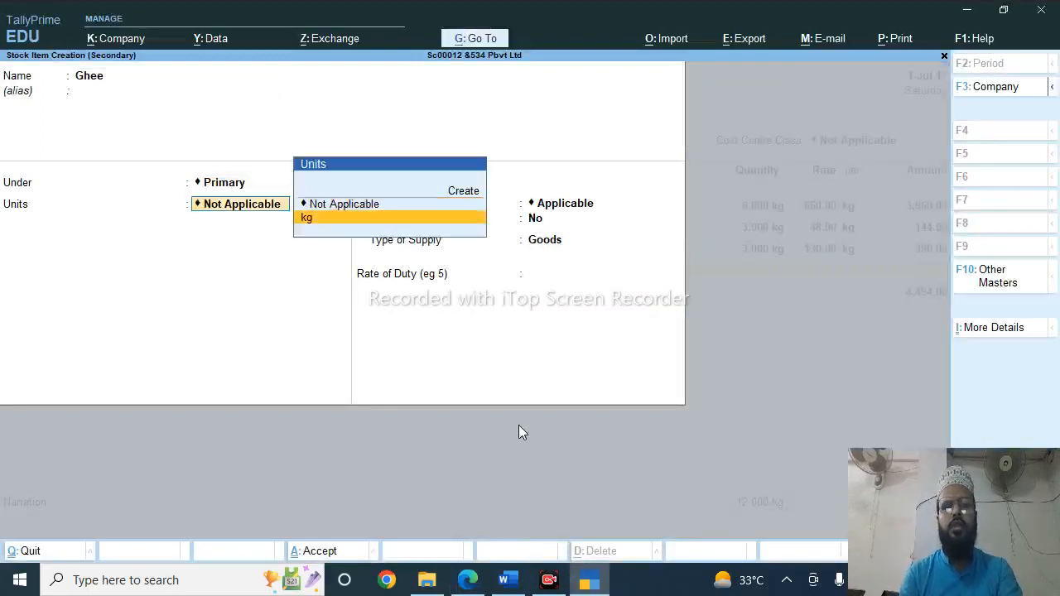
pyautogui.press('Return')
pyautogui.press('Return')
pyautogui.press('Return')
pyautogui.press('Return')
# Enable GST details for Ghee and enter the description Ghee and HSN/SAC 54656887
pyautogui.press('y')
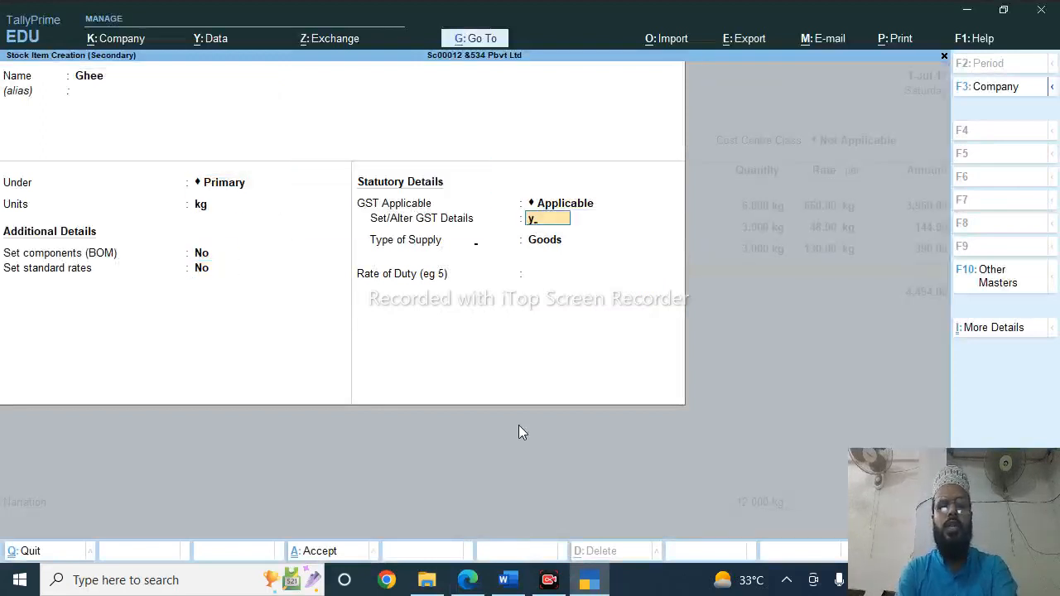
pyautogui.press('Return')
pyautogui.write('Ghee')
pyautogui.press('Return')
pyautogui.write('546')
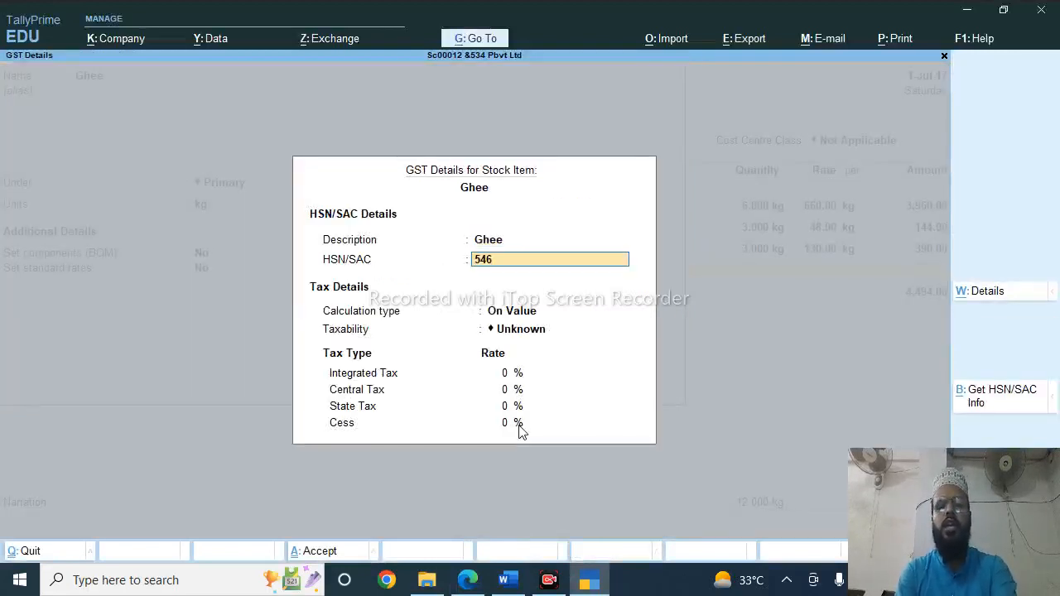
pyautogui.write('56887')
pyautogui.press('Return')
# Make Ghee taxable on value at 12% integrated tax and save the stock item
pyautogui.press('Return')
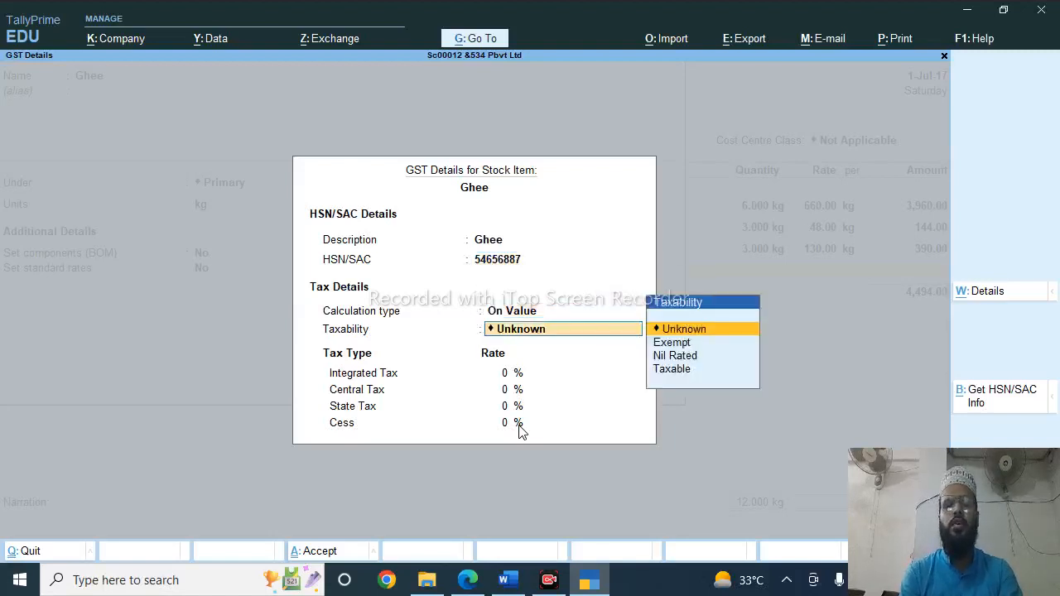
pyautogui.press('Down')
pyautogui.press('Down')
pyautogui.press('Down')
pyautogui.press('Return')
pyautogui.write('12')
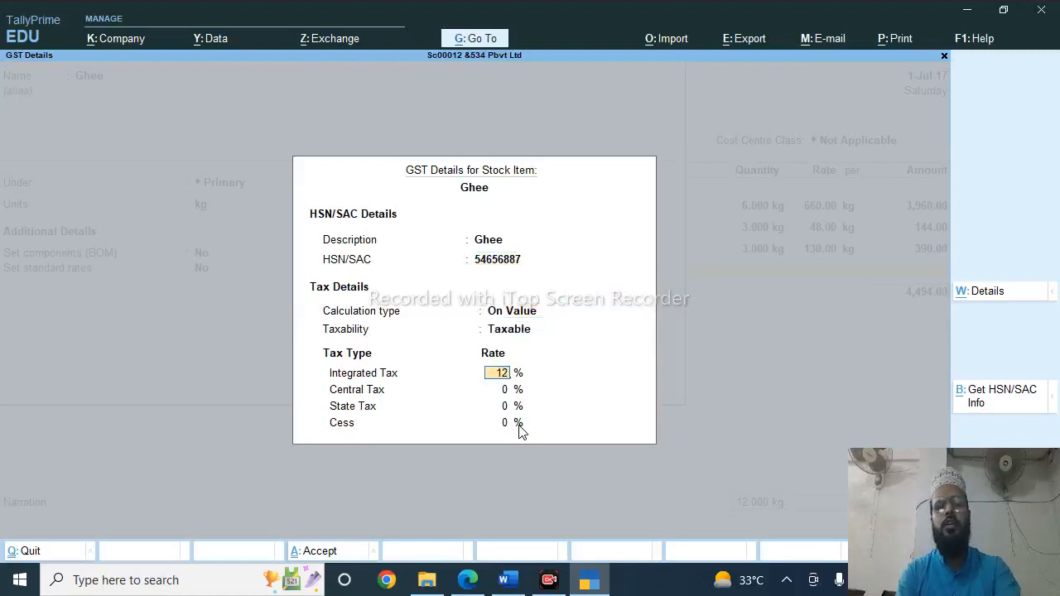
pyautogui.press('Return')
pyautogui.press('Return')
pyautogui.press('Return')
pyautogui.press('Return')
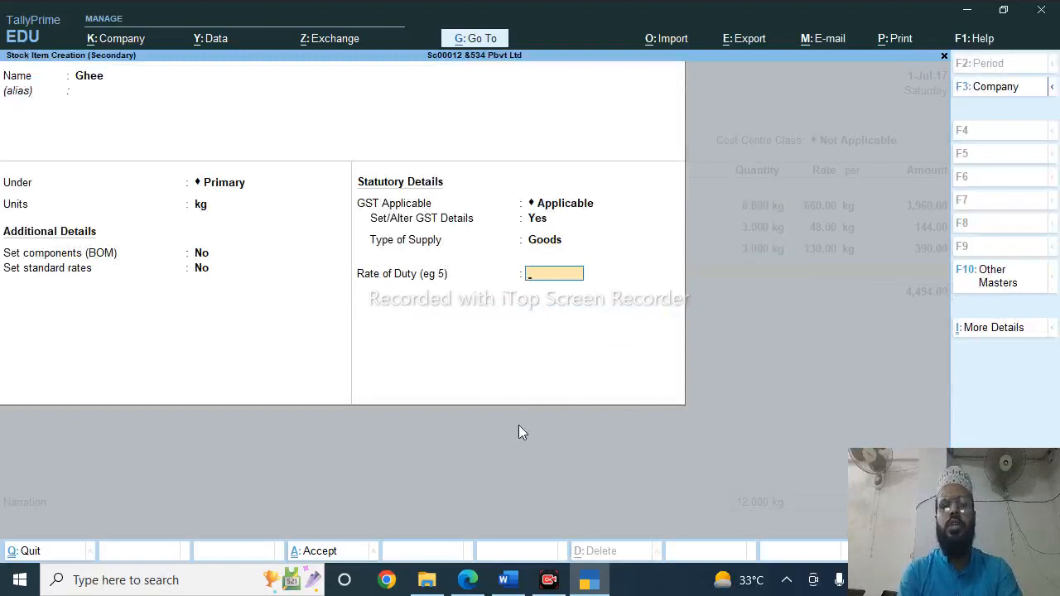
pyautogui.press('Return')
pyautogui.press('Return')
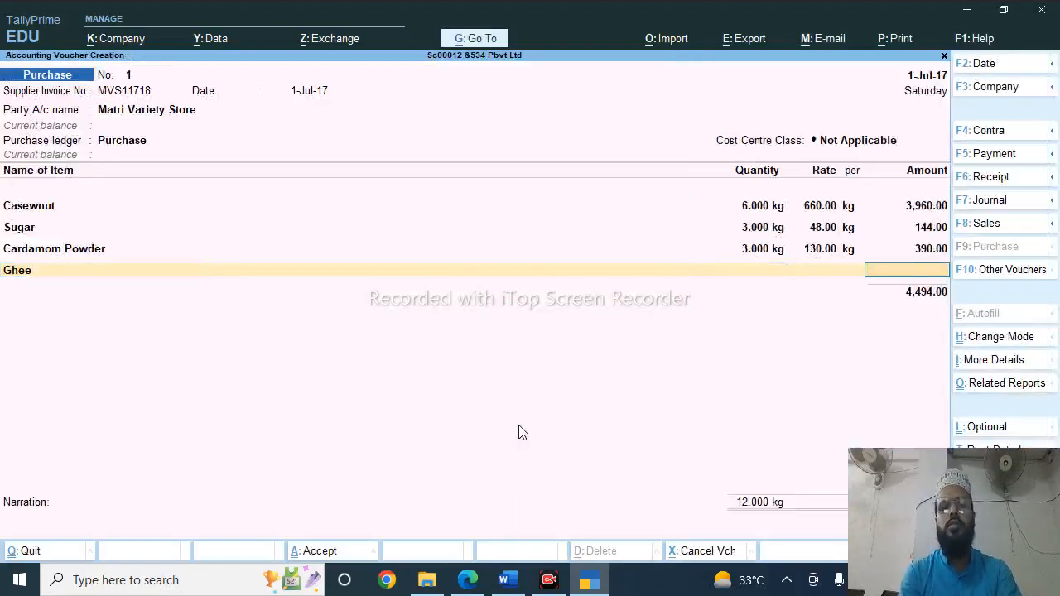
# Enter the Ghee line as 2.5 kg at 500 per kg, checking it against the invoice, and end the item list
pyautogui.write('2.')
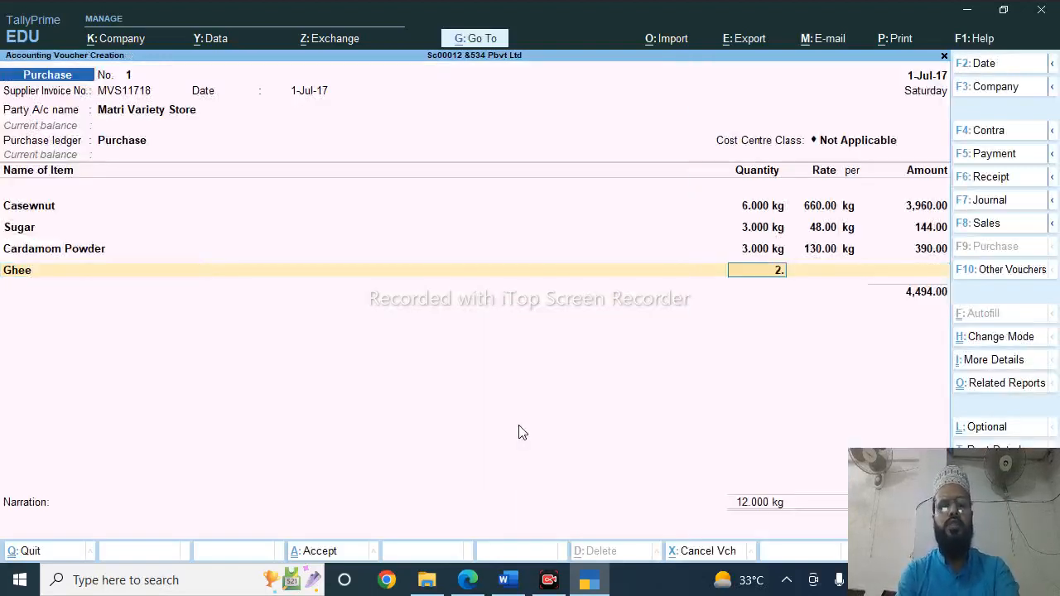
pyautogui.write('5')
pyautogui.press('Return')
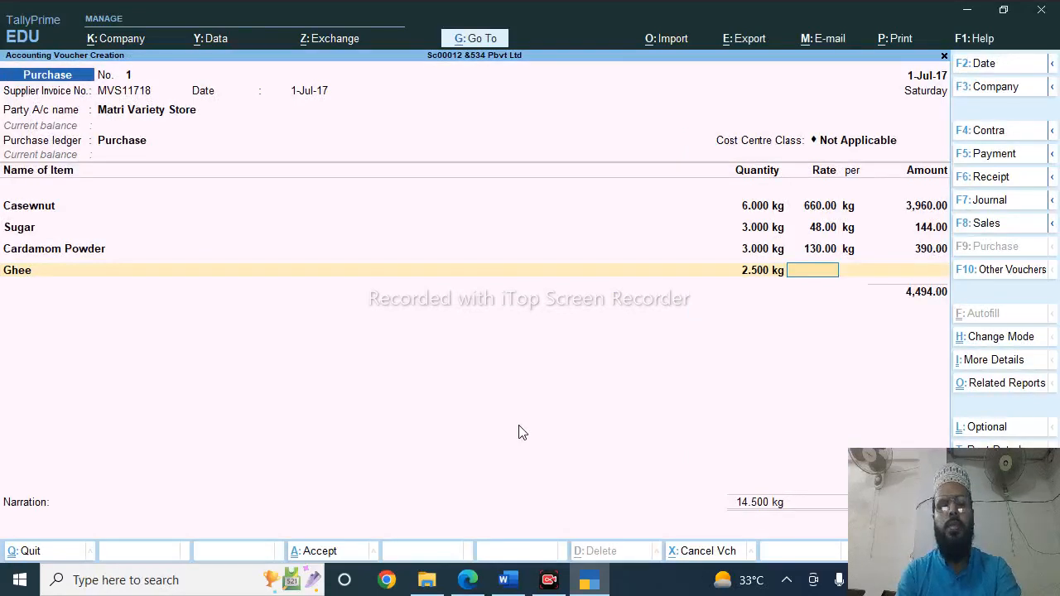
pyautogui.write('500')
pyautogui.press('Return')
pyautogui.hotkey('alt', 'Tab')
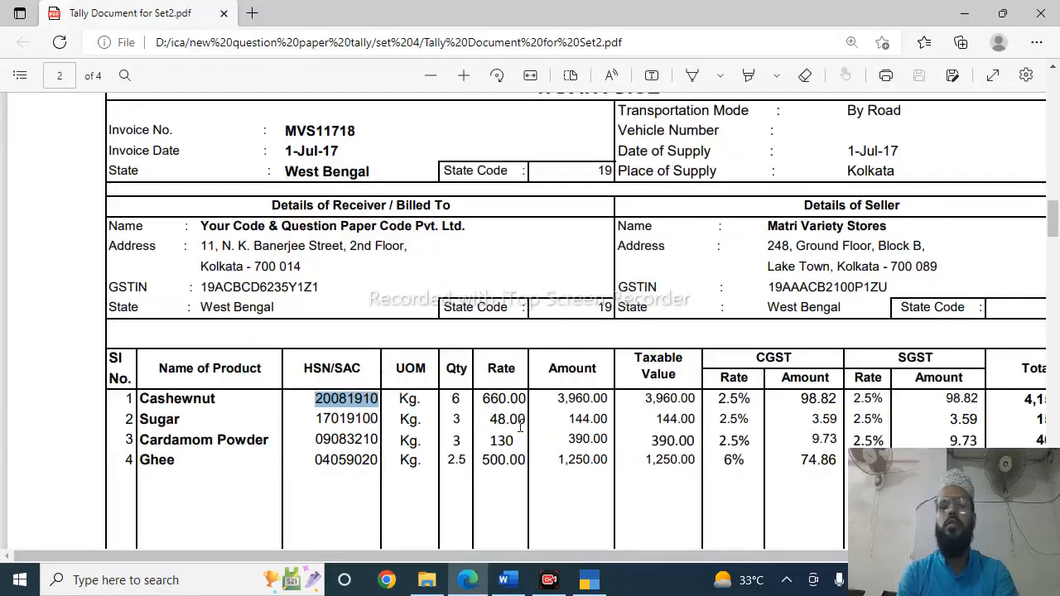
pyautogui.hotkey('alt', 'Tab')
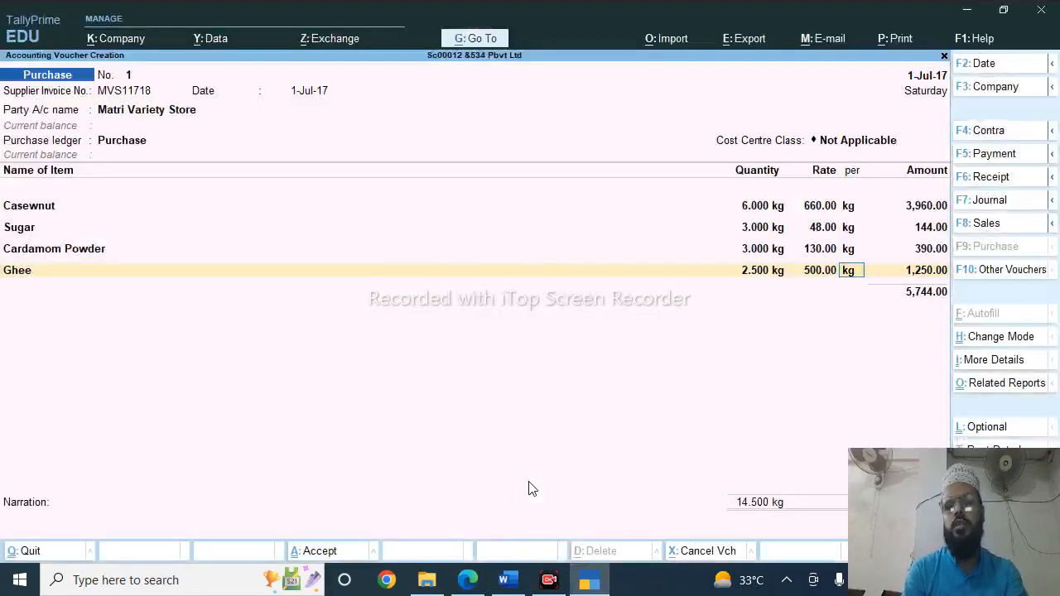
pyautogui.press('Return')
pyautogui.press('Return')
pyautogui.press('Return')
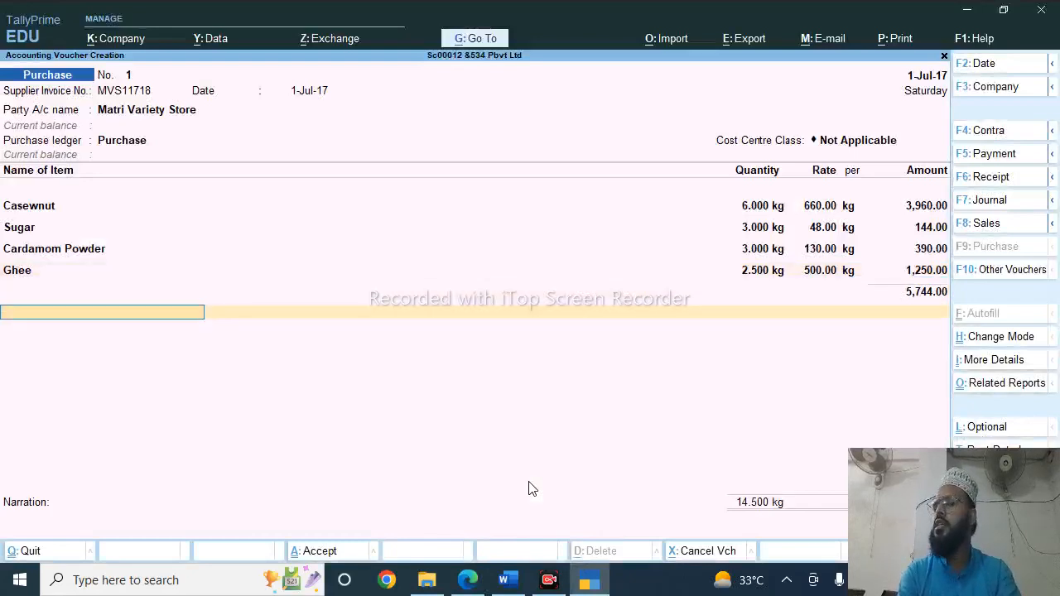
# Start a new ledger named Cgst from the purchase voucher and place it under Duties & Taxes
pyautogui.hotkey('alt', 'c')
pyautogui.write('Cgst')
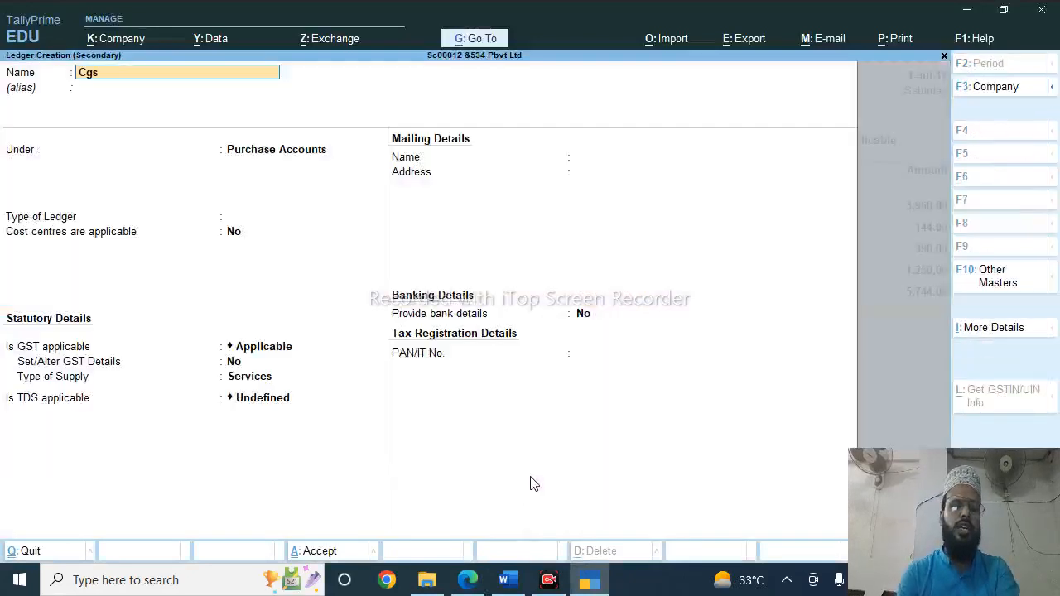
pyautogui.press('Return')
pyautogui.press('Return')
pyautogui.write('D')
pyautogui.press('Down')
pyautogui.press('Down')
pyautogui.press('Down')
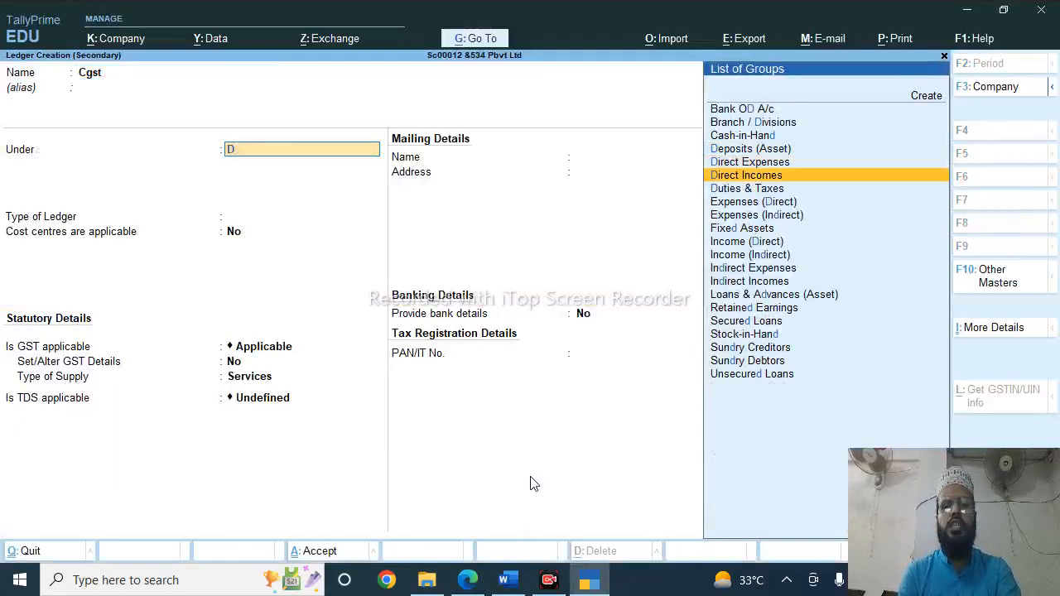
pyautogui.press('Return')
# Set the Cgst ledger's duty type to GST and tax type to Central Tax, keeping cost centres at No and the calculation percentage at 0
pyautogui.press('Up')
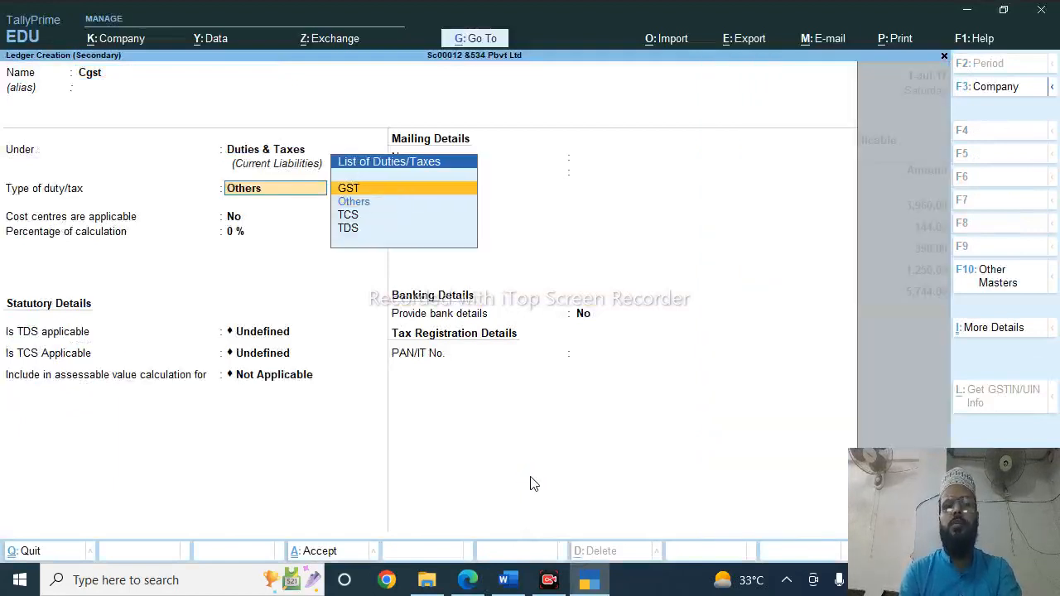
pyautogui.press('Return')
pyautogui.press('Down')
pyautogui.press('Down')
pyautogui.press('Up')
pyautogui.press('Up')
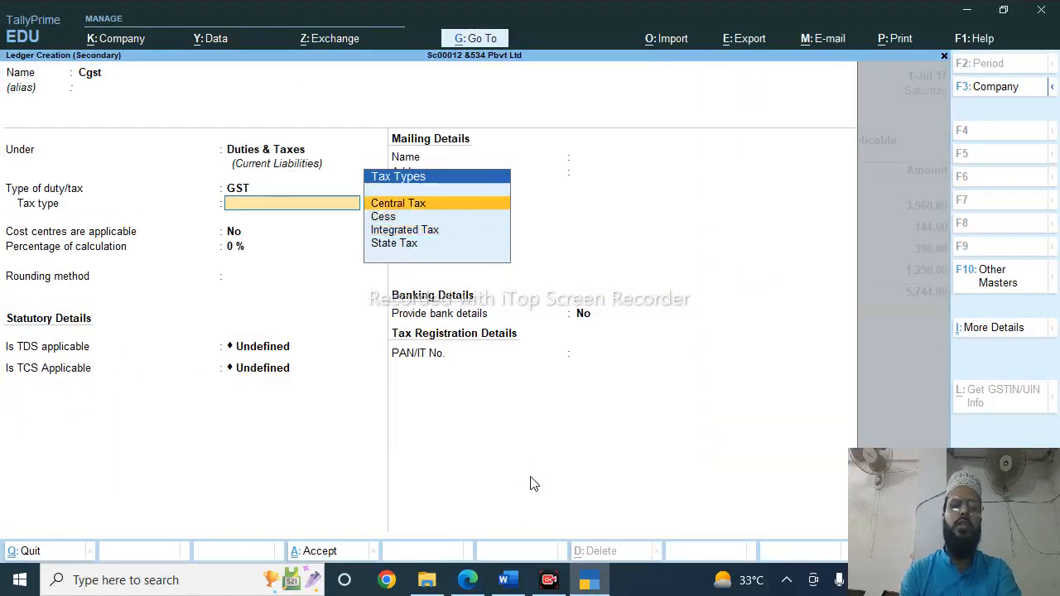
pyautogui.press('Return')
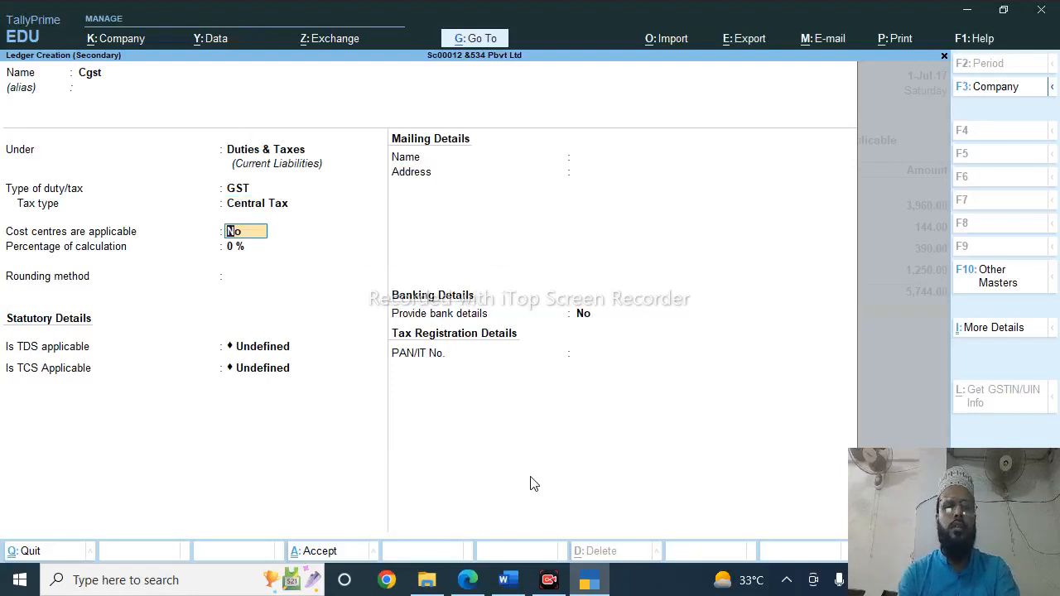
pyautogui.press('Return')
pyautogui.press('Return')
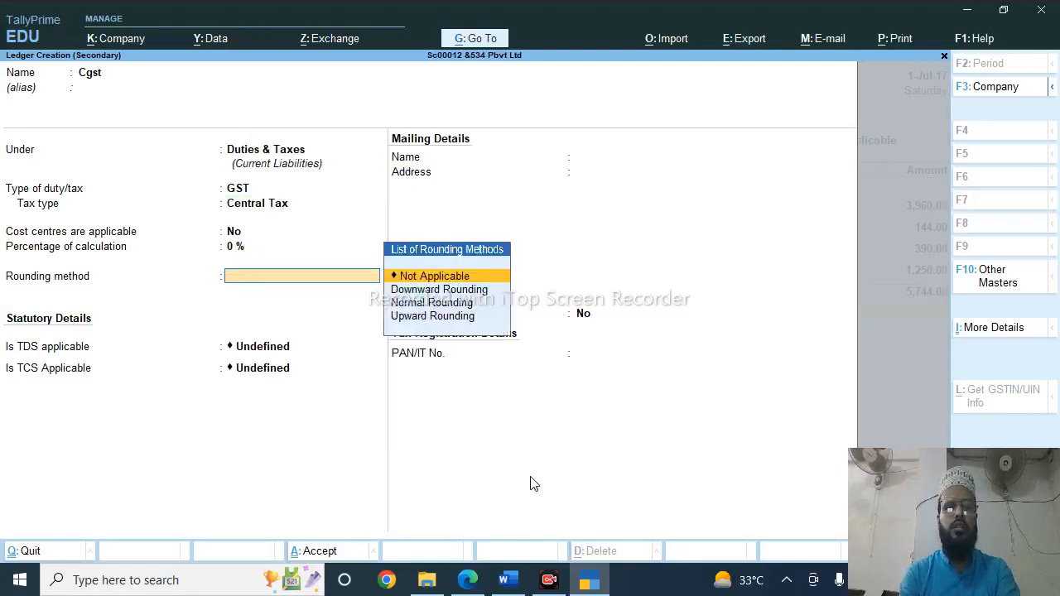
# Set the Cgst ledger's rounding method to Normal Rounding with a rounding limit of 1
pyautogui.press('Down')
pyautogui.press('Down')
pyautogui.press('Return')
pyautogui.write('1')
pyautogui.press('Return')
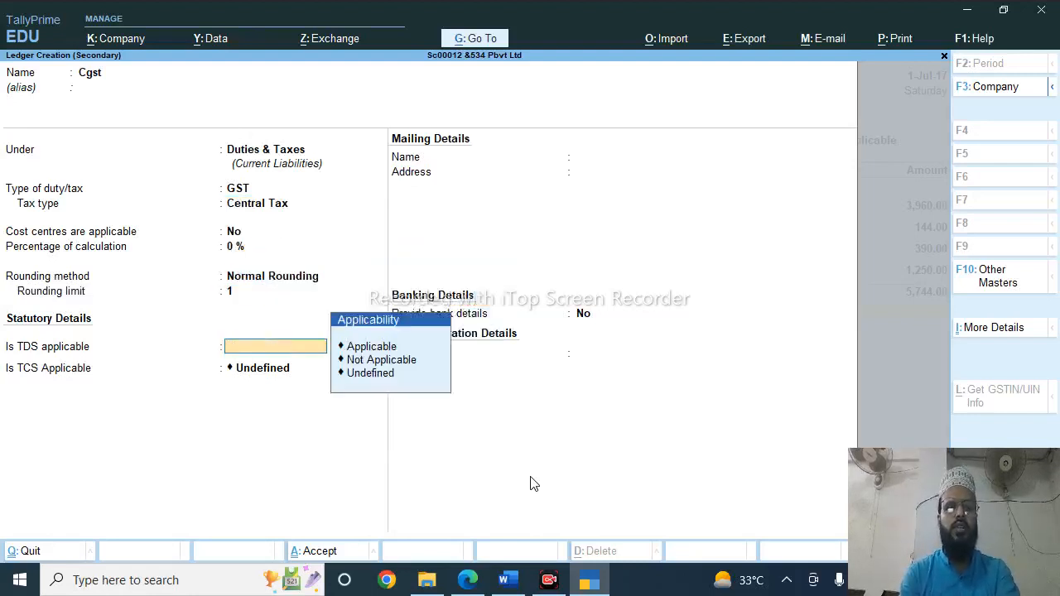
# Mark TDS and TCS as Not Applicable, save the Cgst ledger, and add it as a tax line with its calculated amount
pyautogui.press('Down')
pyautogui.press('Down')
pyautogui.press('Return')
pyautogui.press('Down')
pyautogui.press('Down')
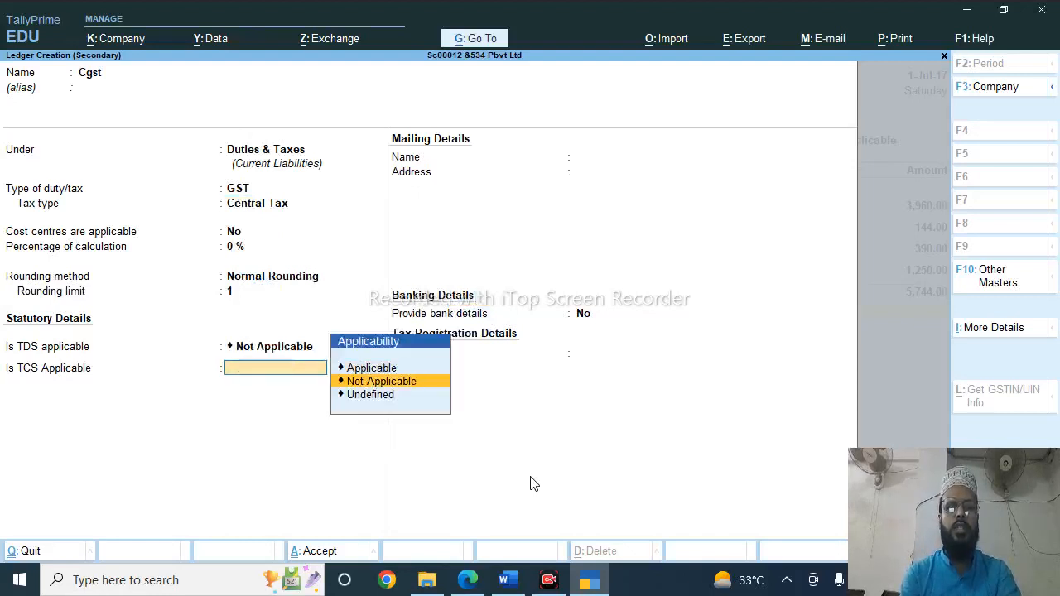
pyautogui.press('Return')
pyautogui.hotkey('ctrl', 'a')
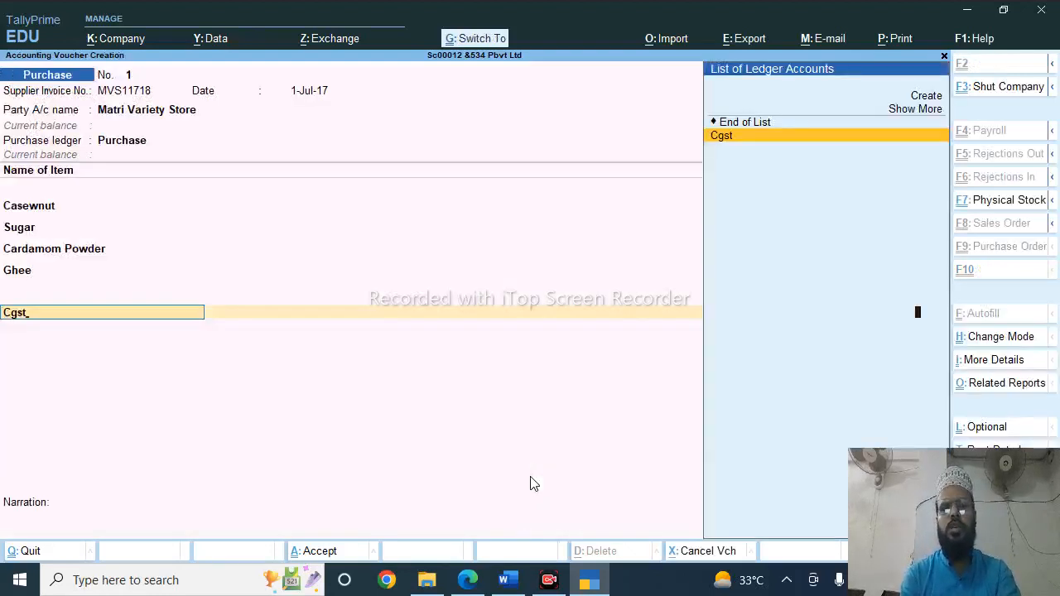
pyautogui.press('Return')
pyautogui.press('Return')
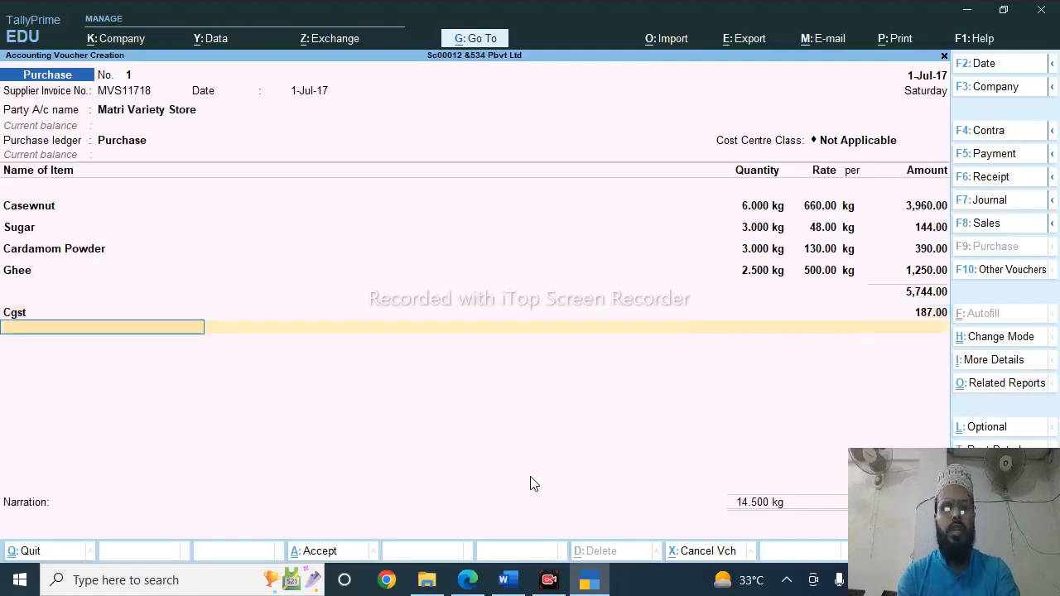
# Start a new ledger named Sgst from the purchase voucher and keep it under Duties & Taxes
pyautogui.hotkey('alt', 'c')
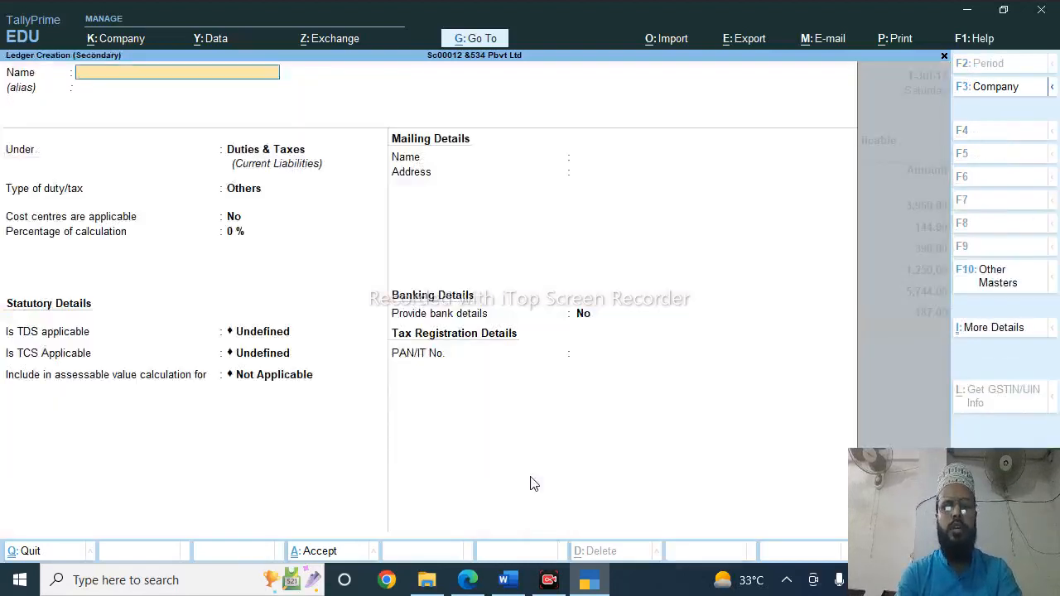
pyautogui.write('Sgst')
pyautogui.press('Return')
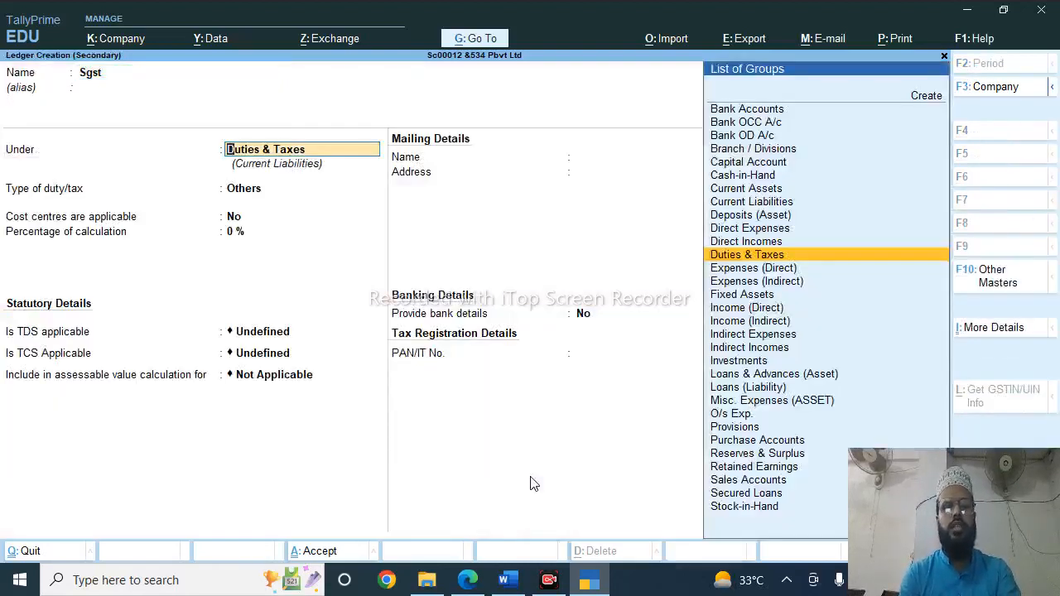
pyautogui.press('Return')
# Set the Sgst ledger's duty type to GST and tax type to State Tax, keeping the cost centre and percentage defaults
pyautogui.press('Up')
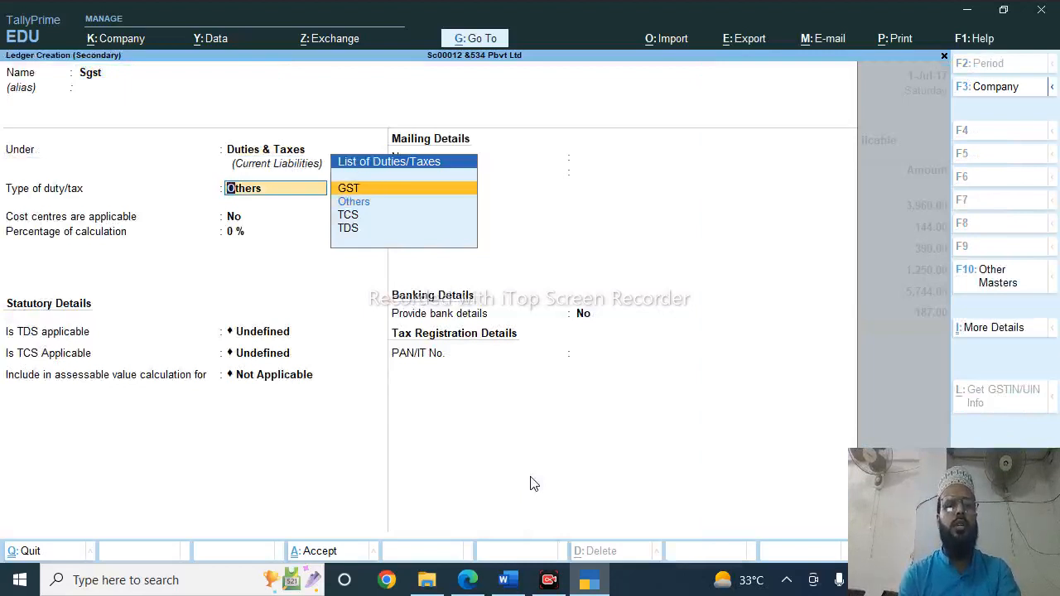
pyautogui.press('Return')
pyautogui.press('Down')
pyautogui.press('Down')
pyautogui.press('Down')
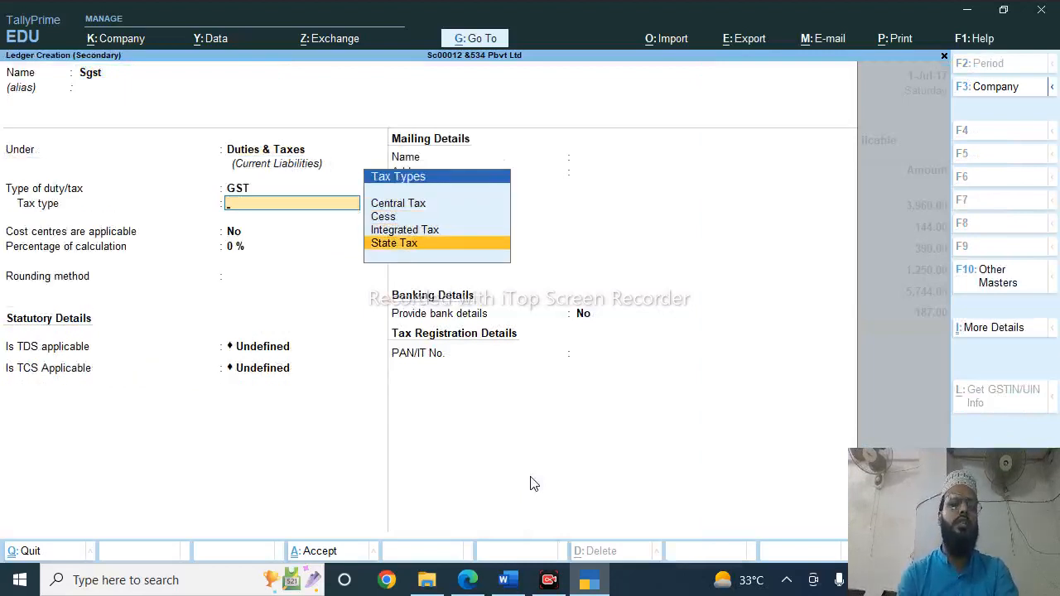
pyautogui.press('Return')
pyautogui.press('Return')
pyautogui.press('Return')
# Set the Sgst ledger's rounding method to Normal Rounding with a rounding limit of 1
pyautogui.press('Down')
pyautogui.press('Down')
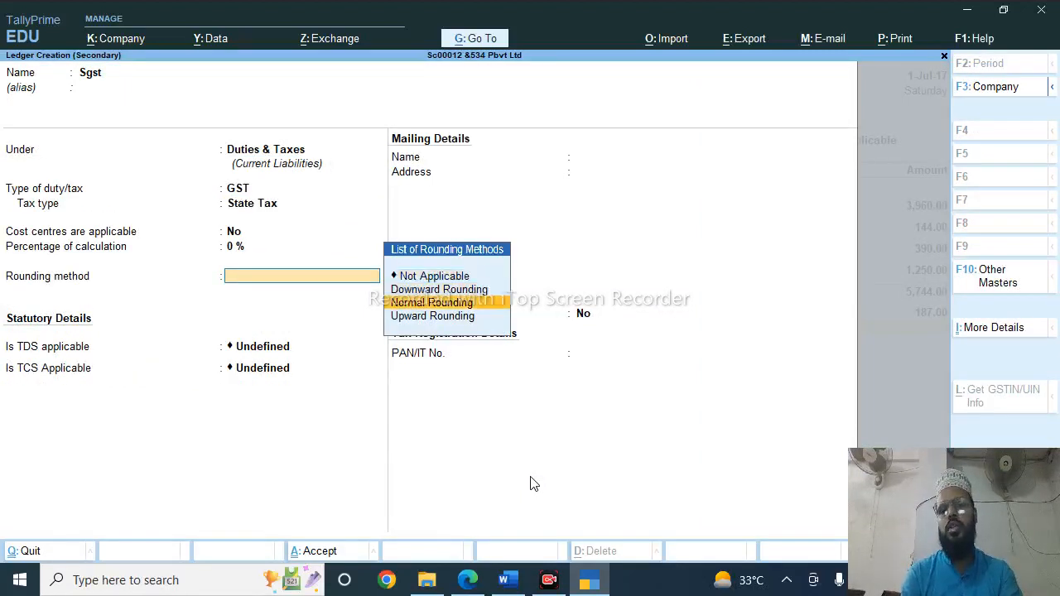
pyautogui.press('Return')
pyautogui.write('1')
pyautogui.press('Return')
# Mark TDS and TCS as Not Applicable, save the Sgst ledger, add it as a tax line, and accept the purchase voucher
pyautogui.press('Down')
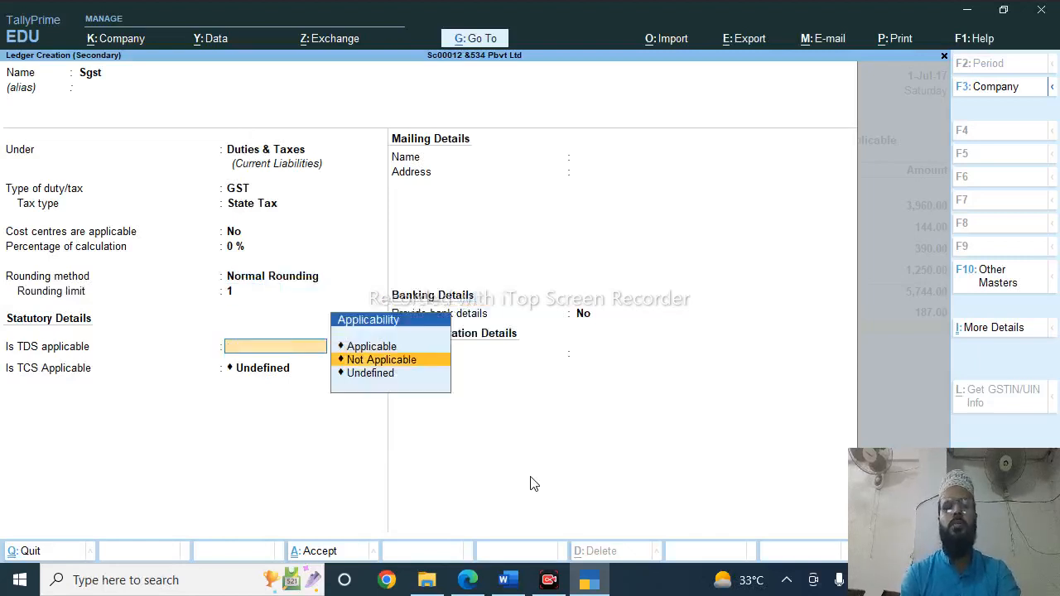
pyautogui.press('Return')
pyautogui.press('Down')
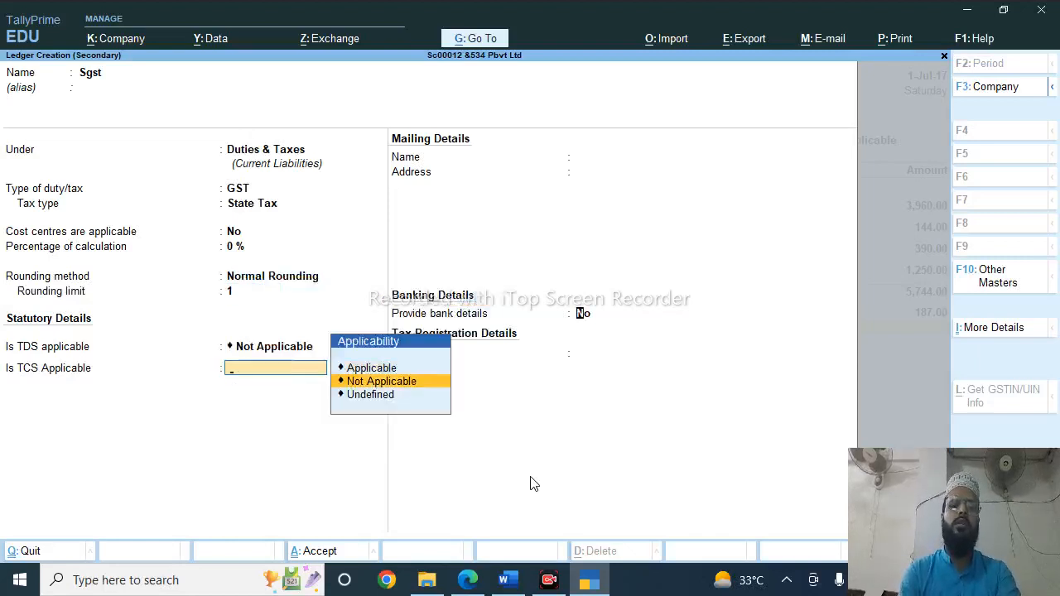
pyautogui.press('Return')
pyautogui.hotkey('ctrl', 'a')
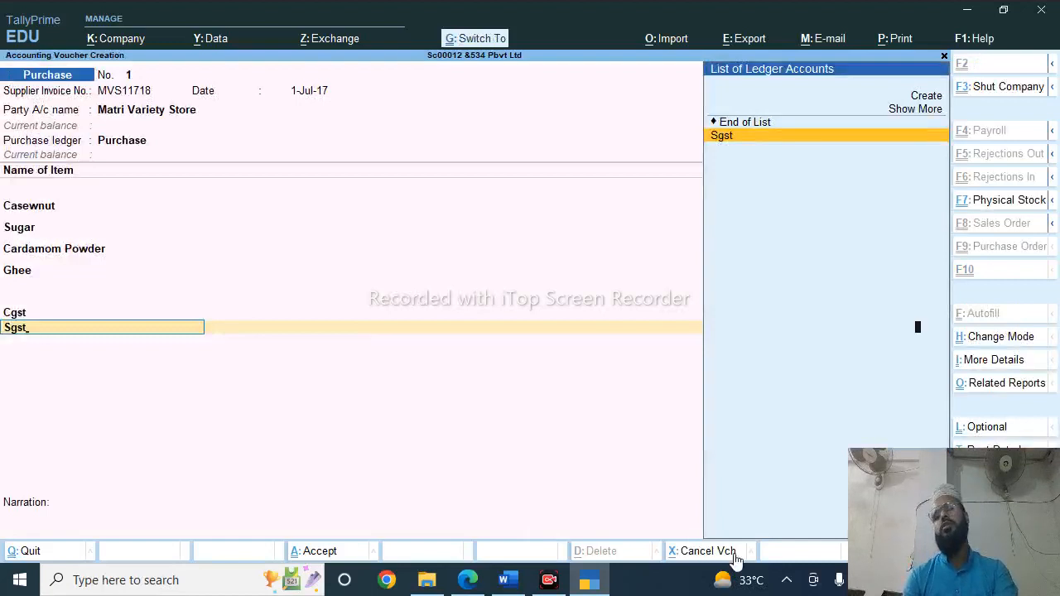
pyautogui.press('Return')
pyautogui.press('ctrl')
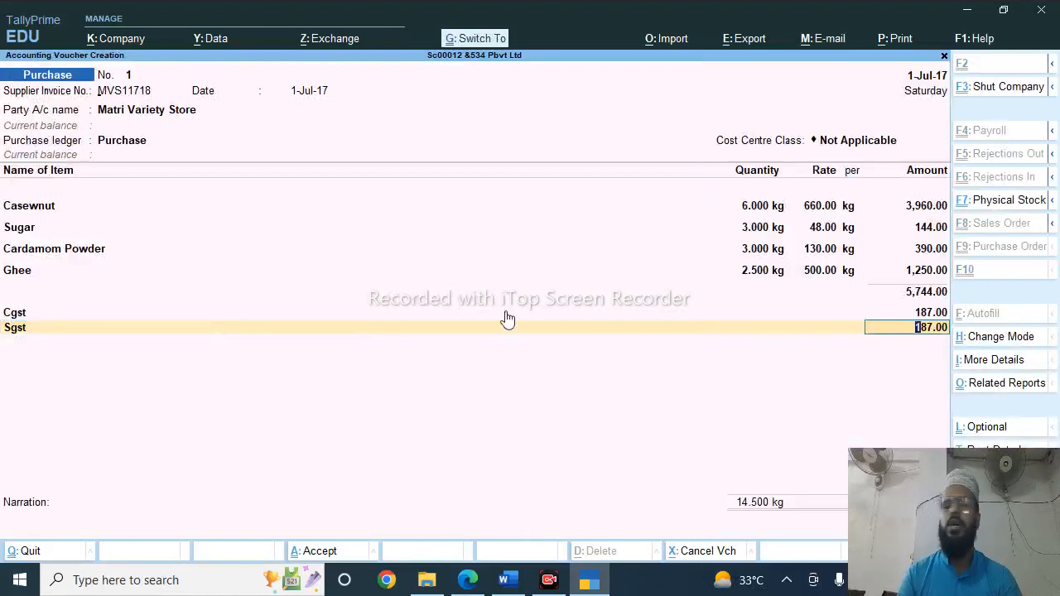
pyautogui.hotkey('ctrl', 'a')
# Check the Document 2 invoice PDF, switch to the Word question paper, and read the questions that follow the Document 2 purchase
pyautogui.hotkey('alt', 'Tab')
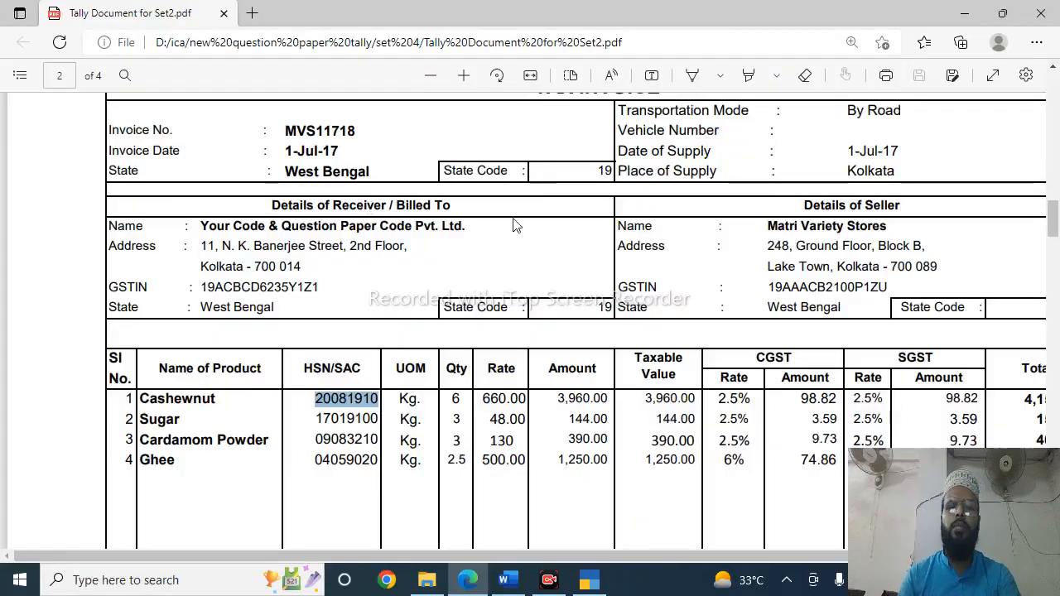
pyautogui.scroll(-5, 514, 225)
pyautogui.hotkey('alt', 'Tab')
pyautogui.click(436, 259)
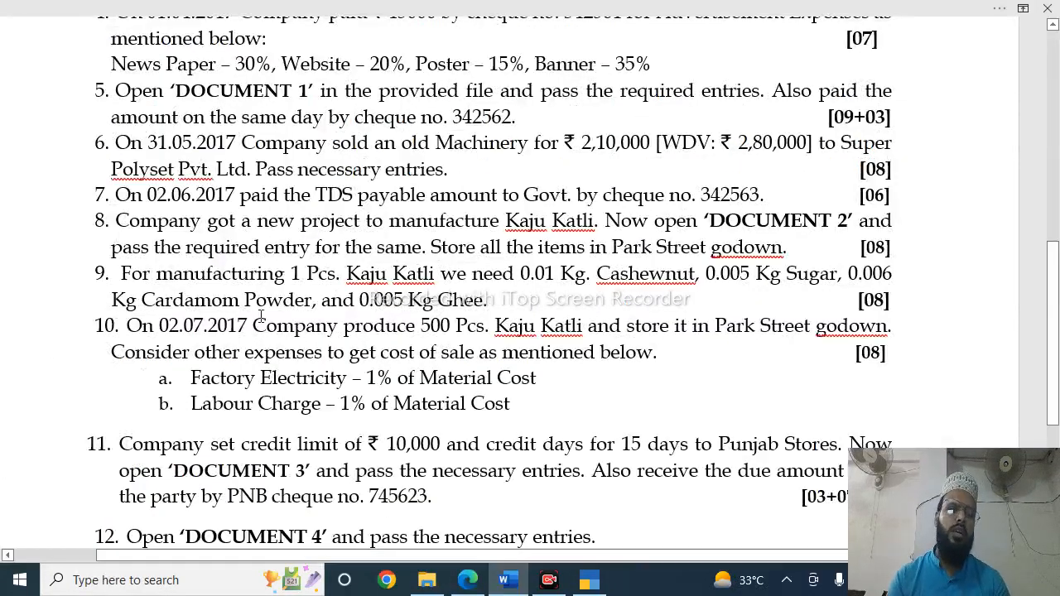
pyautogui.scroll(-4, 260, 315)
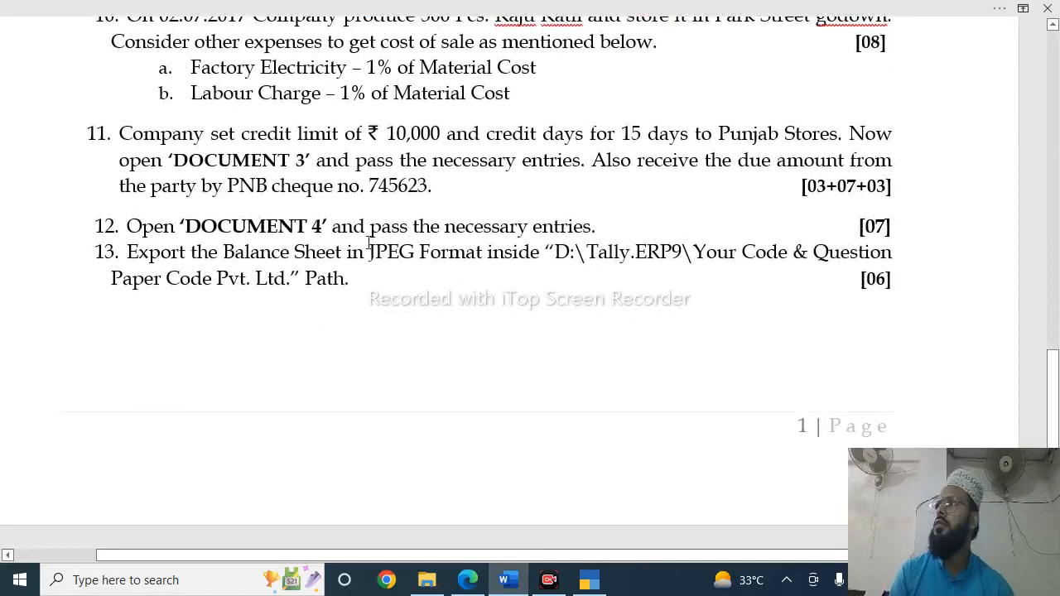